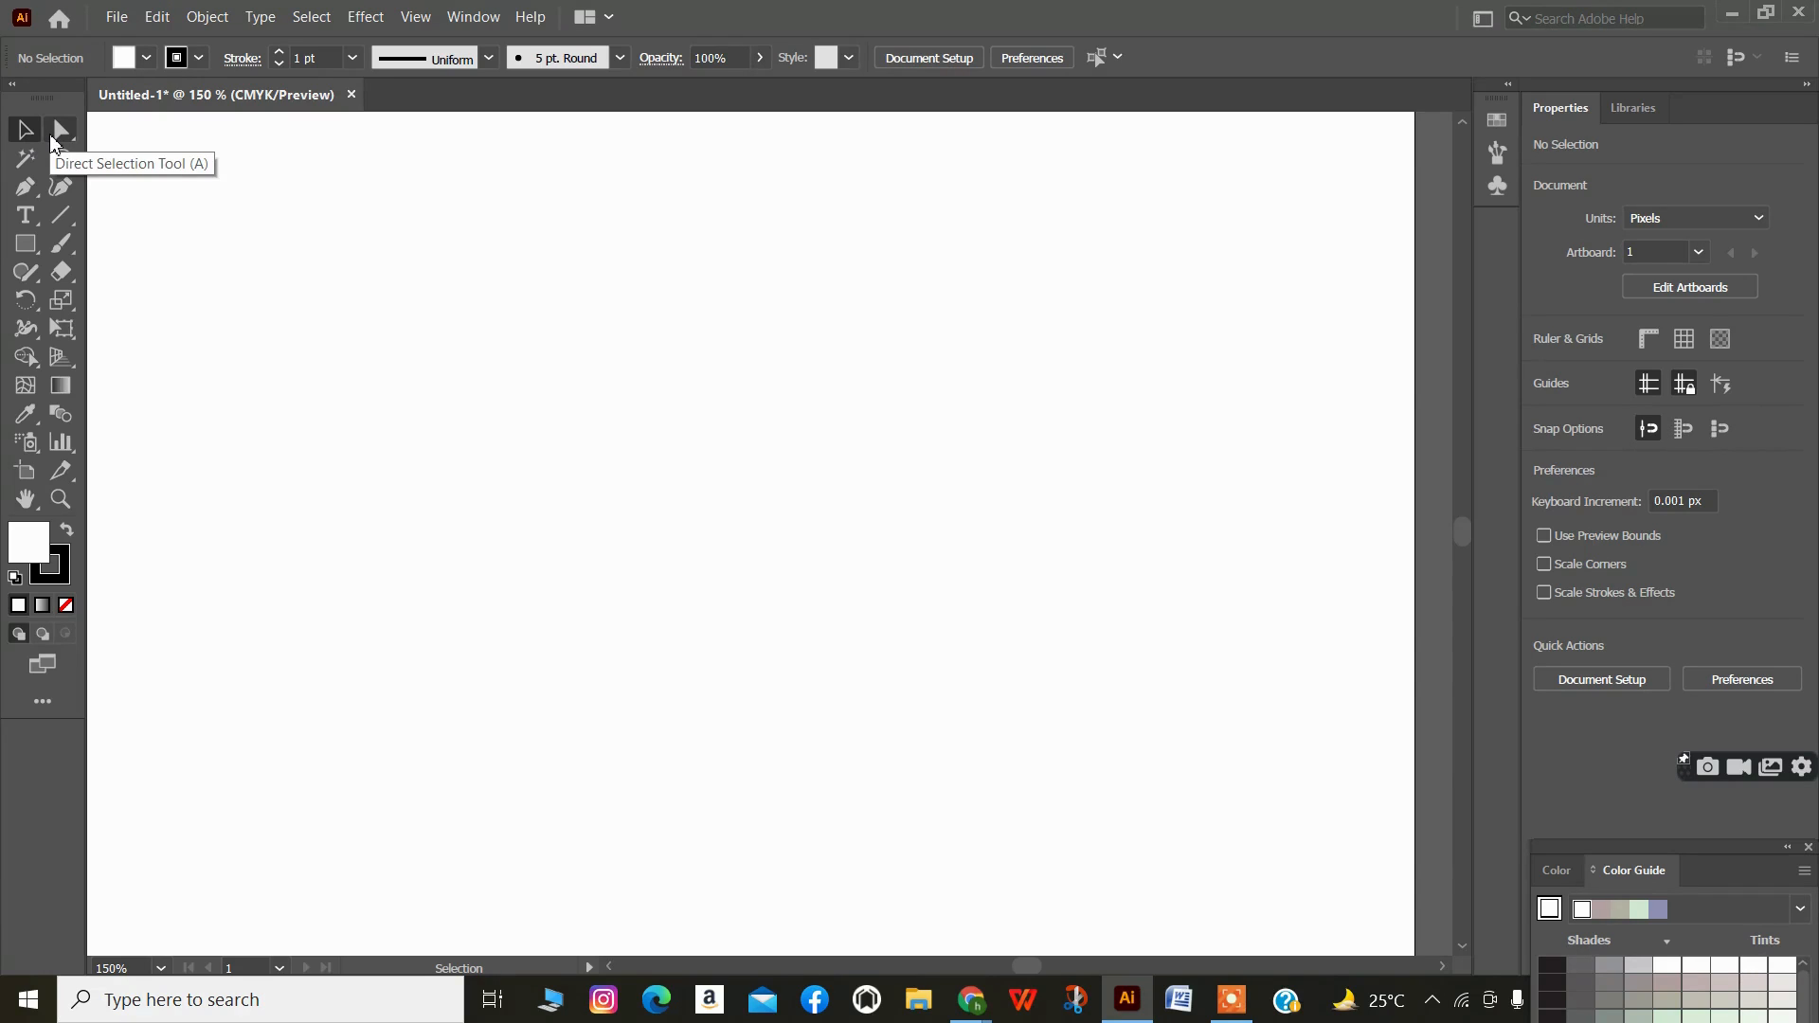
- Draw a rectangle about 190 × 152 px in the upper middle of the artboard
click(25, 244)
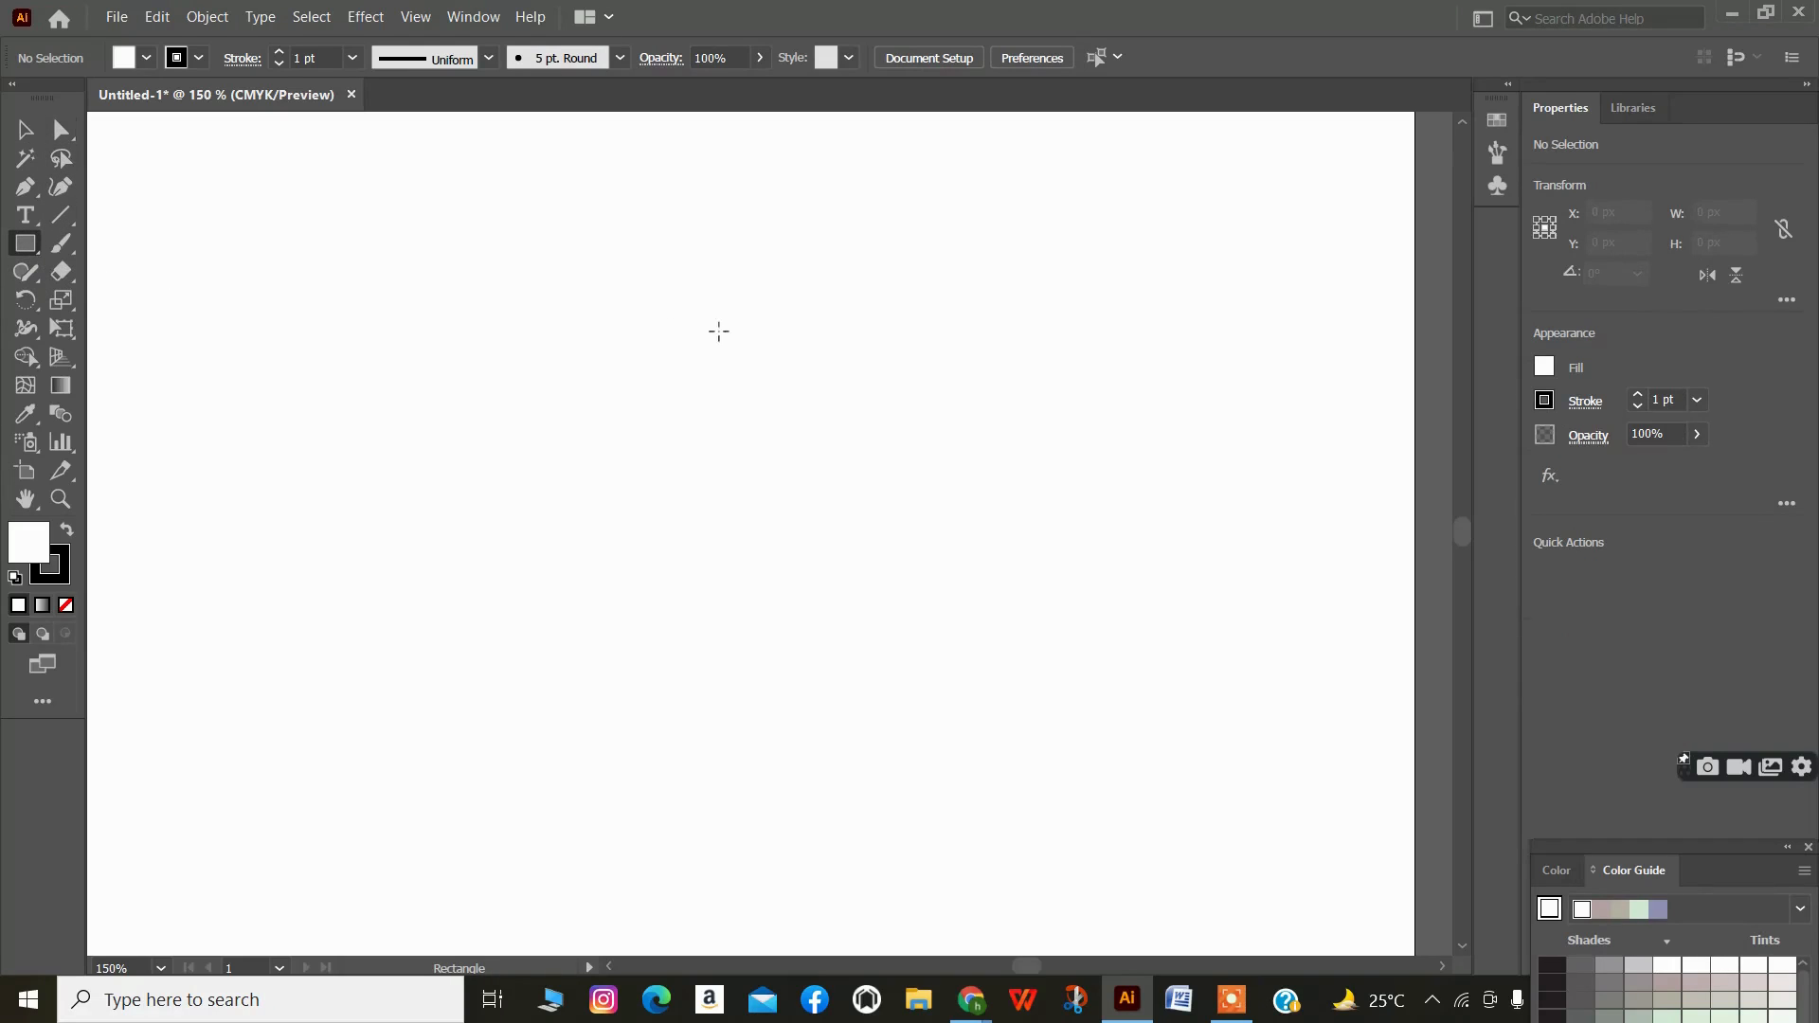
drag(418, 293, 949, 716)
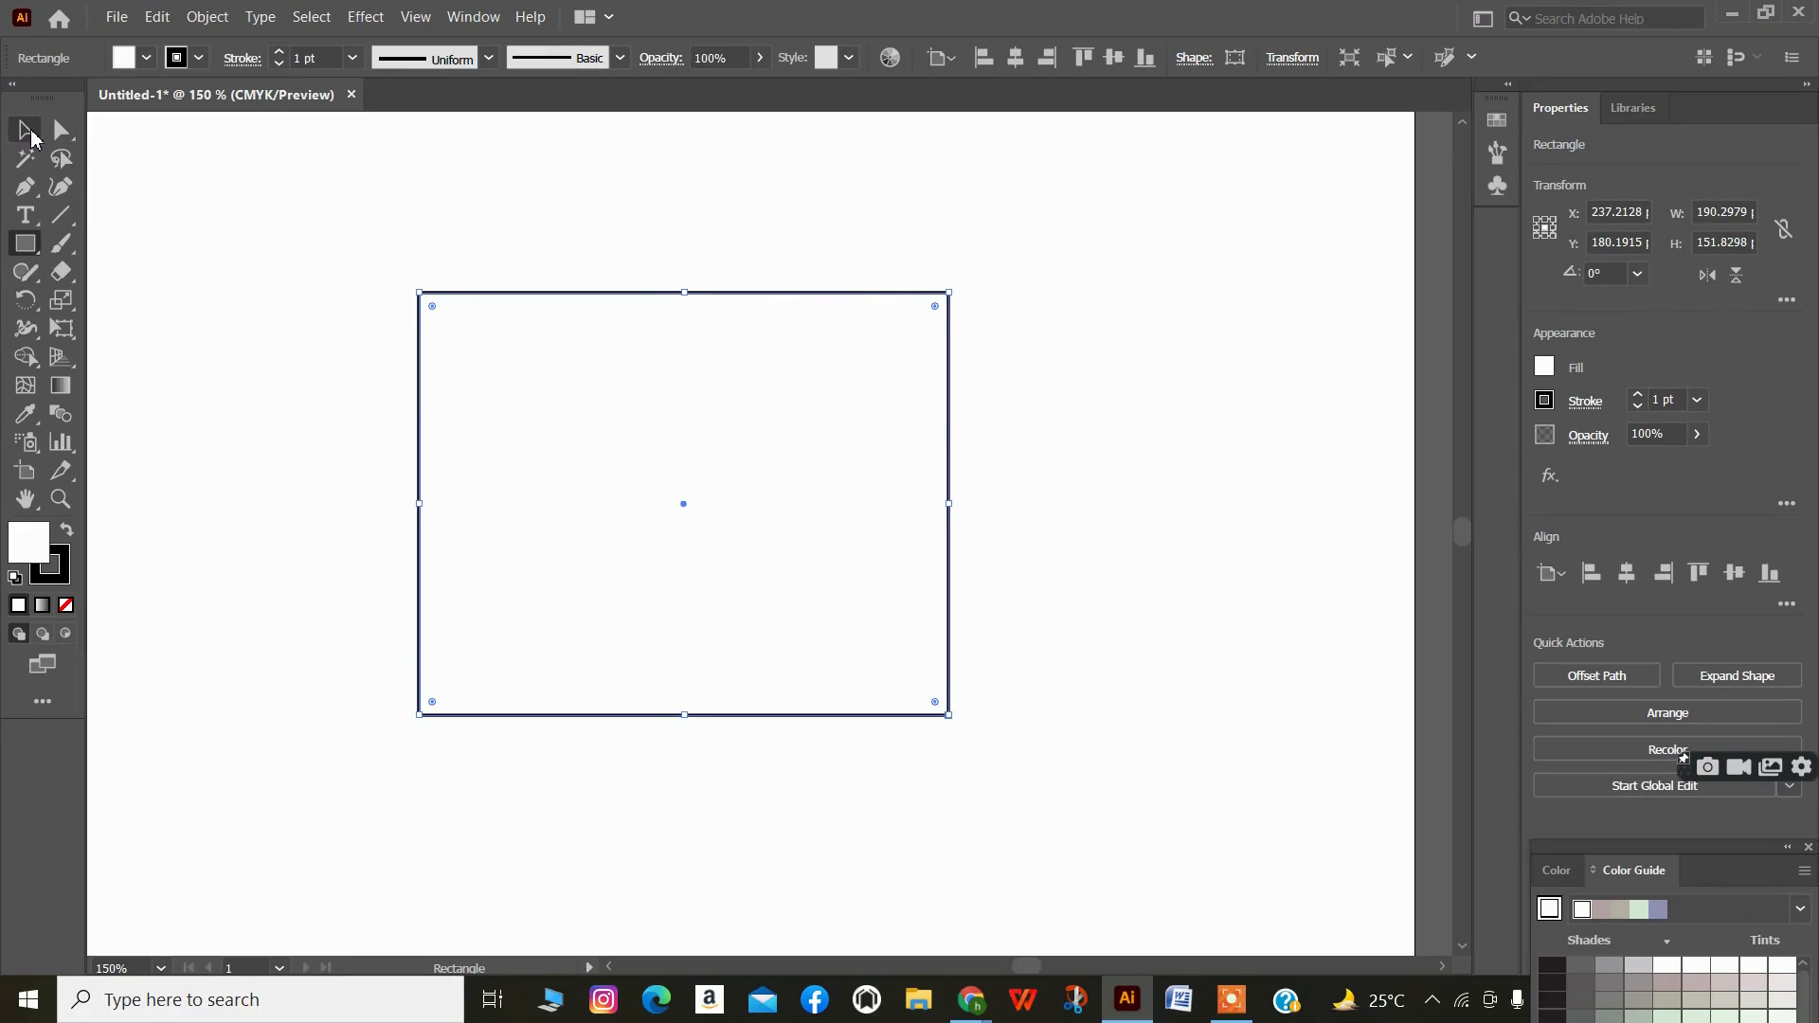
click(31, 135)
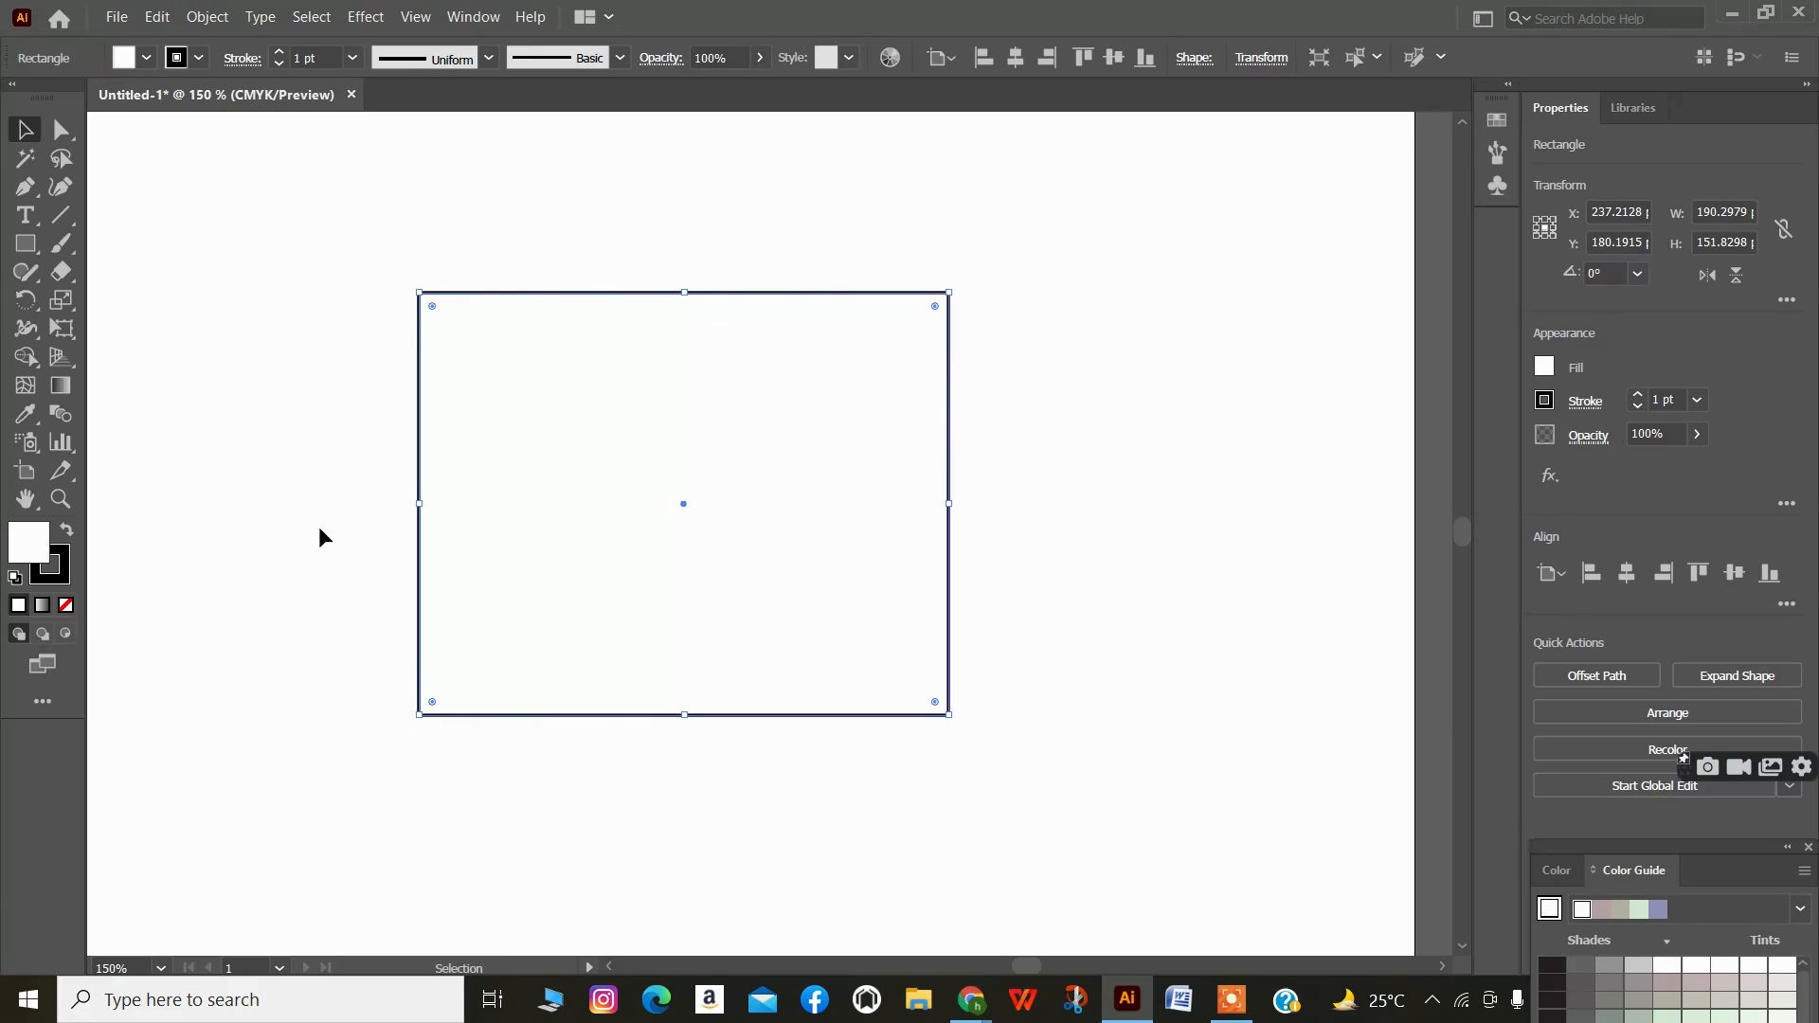
click(59, 132)
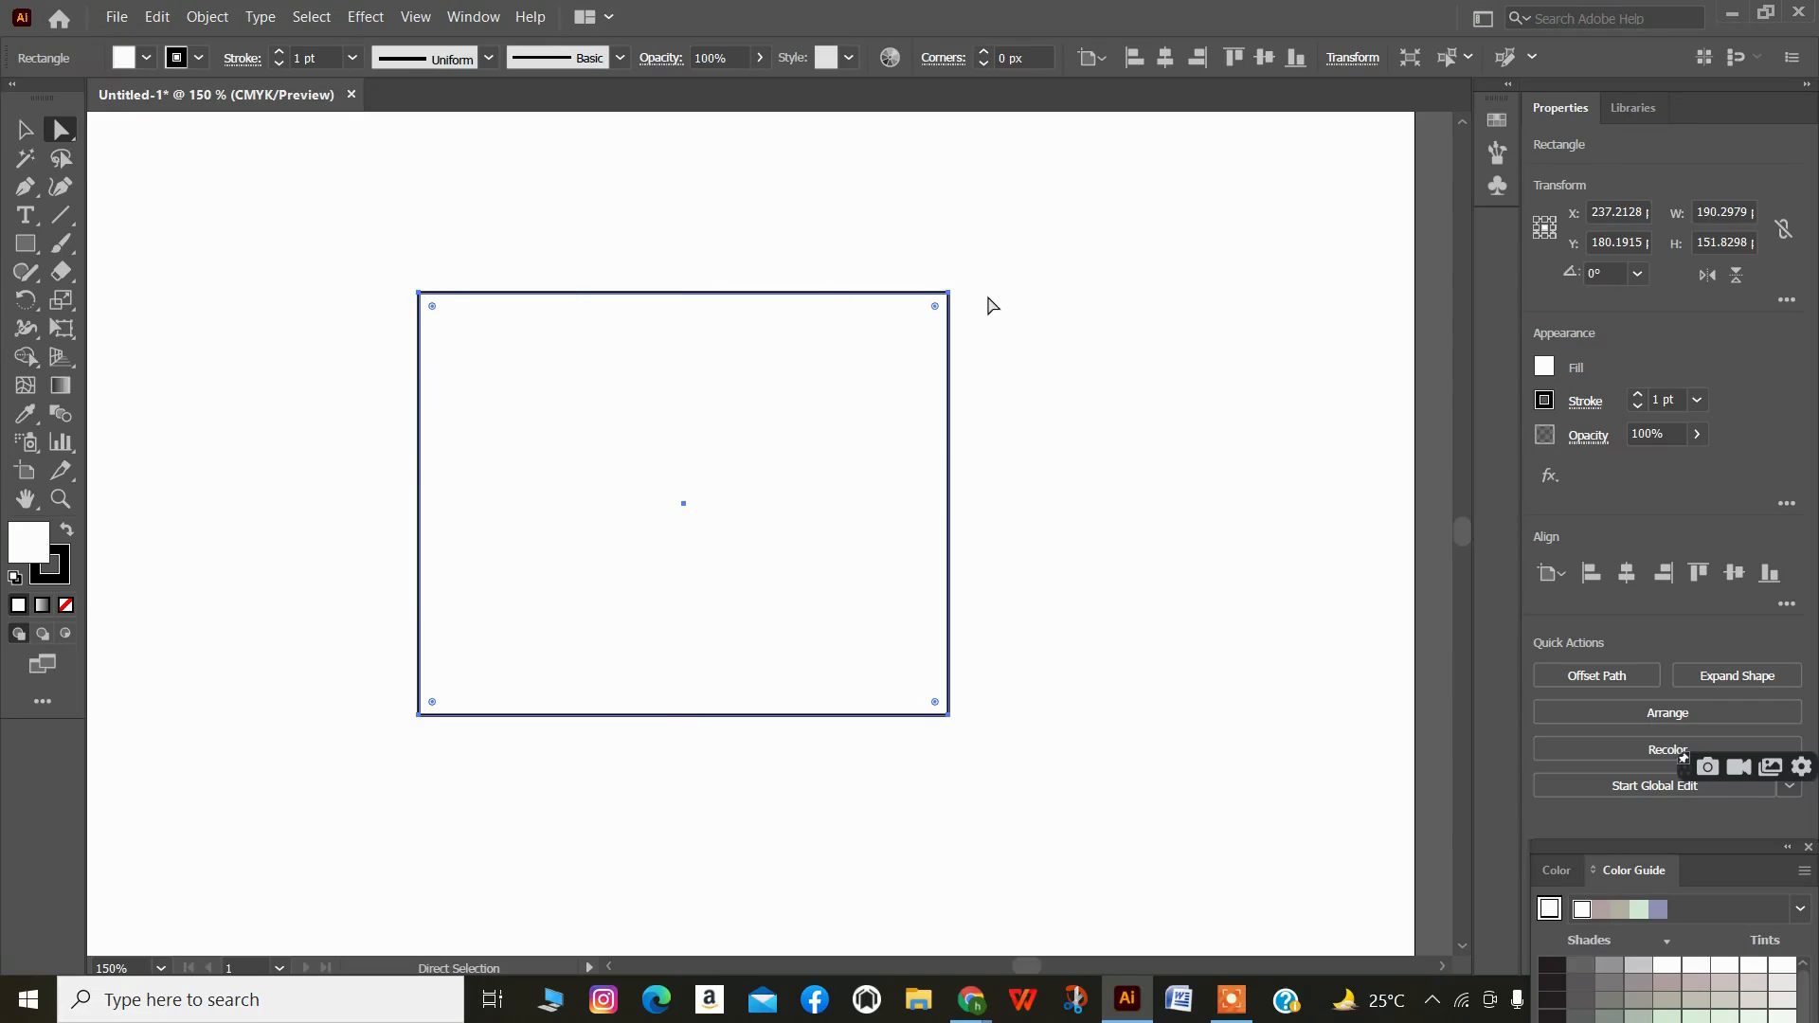
scroll(674, 597, up, 1)
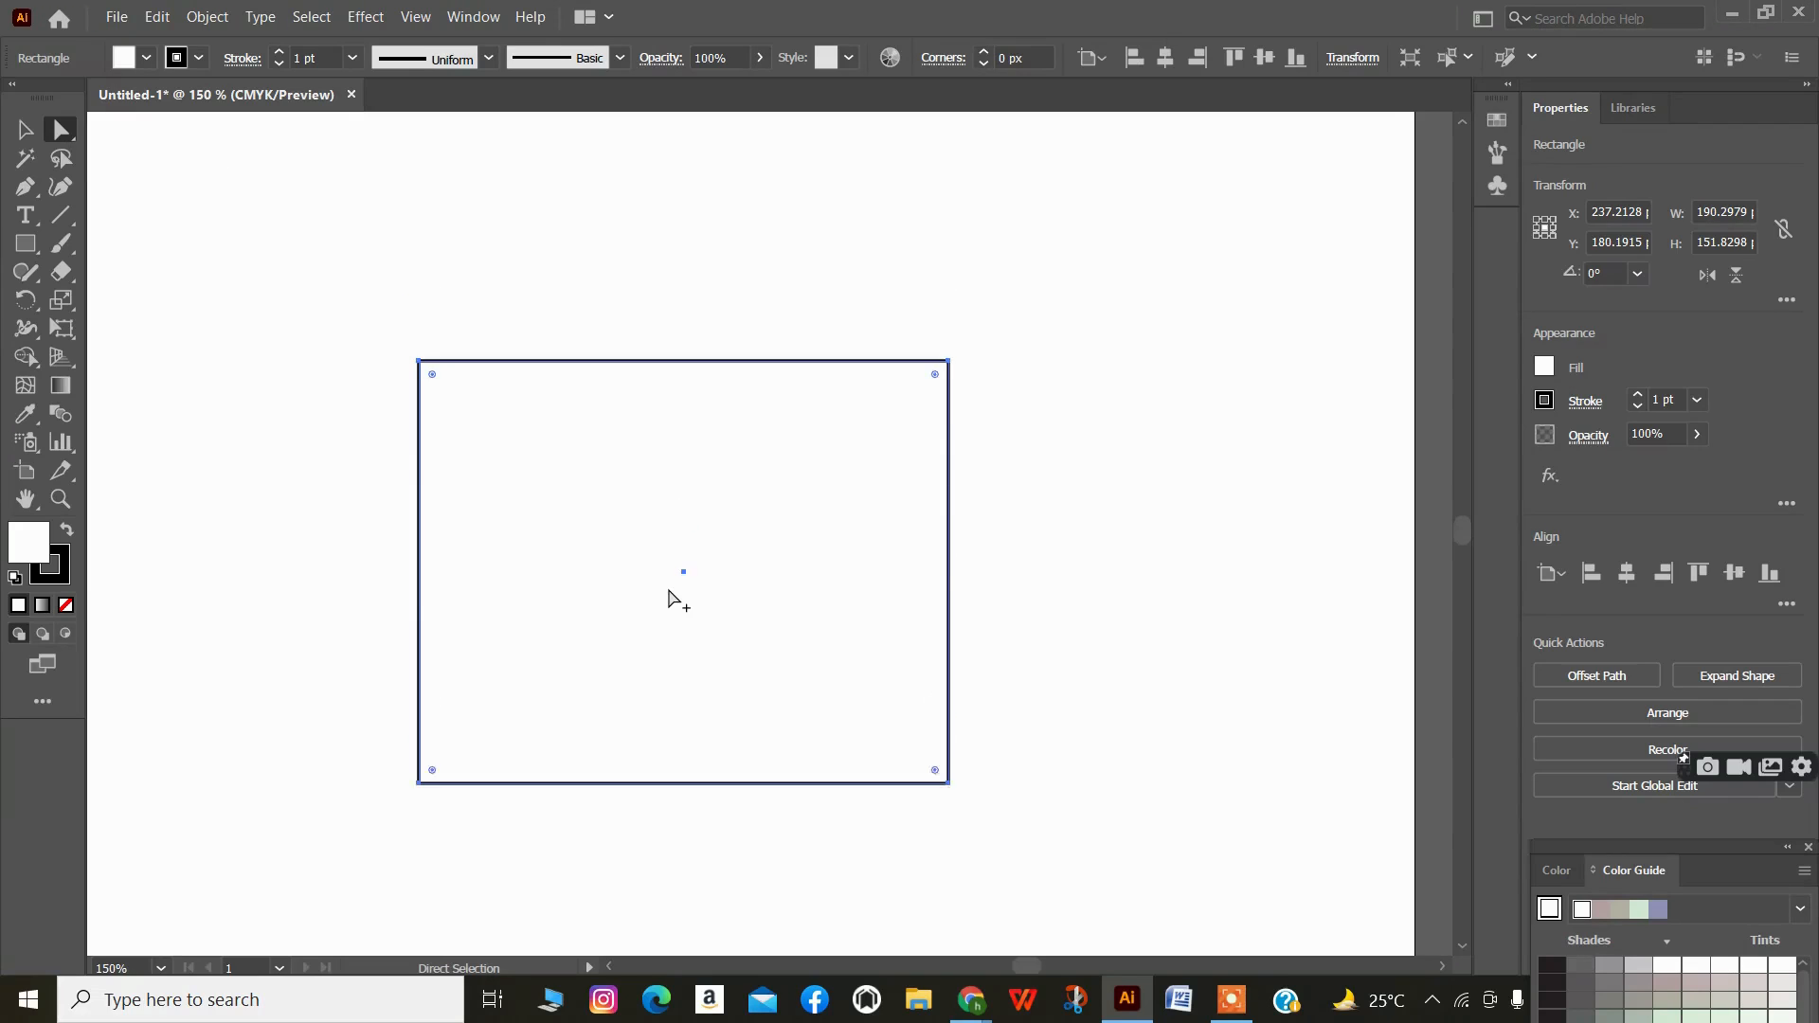
alt+scroll(674, 597, up, 1)
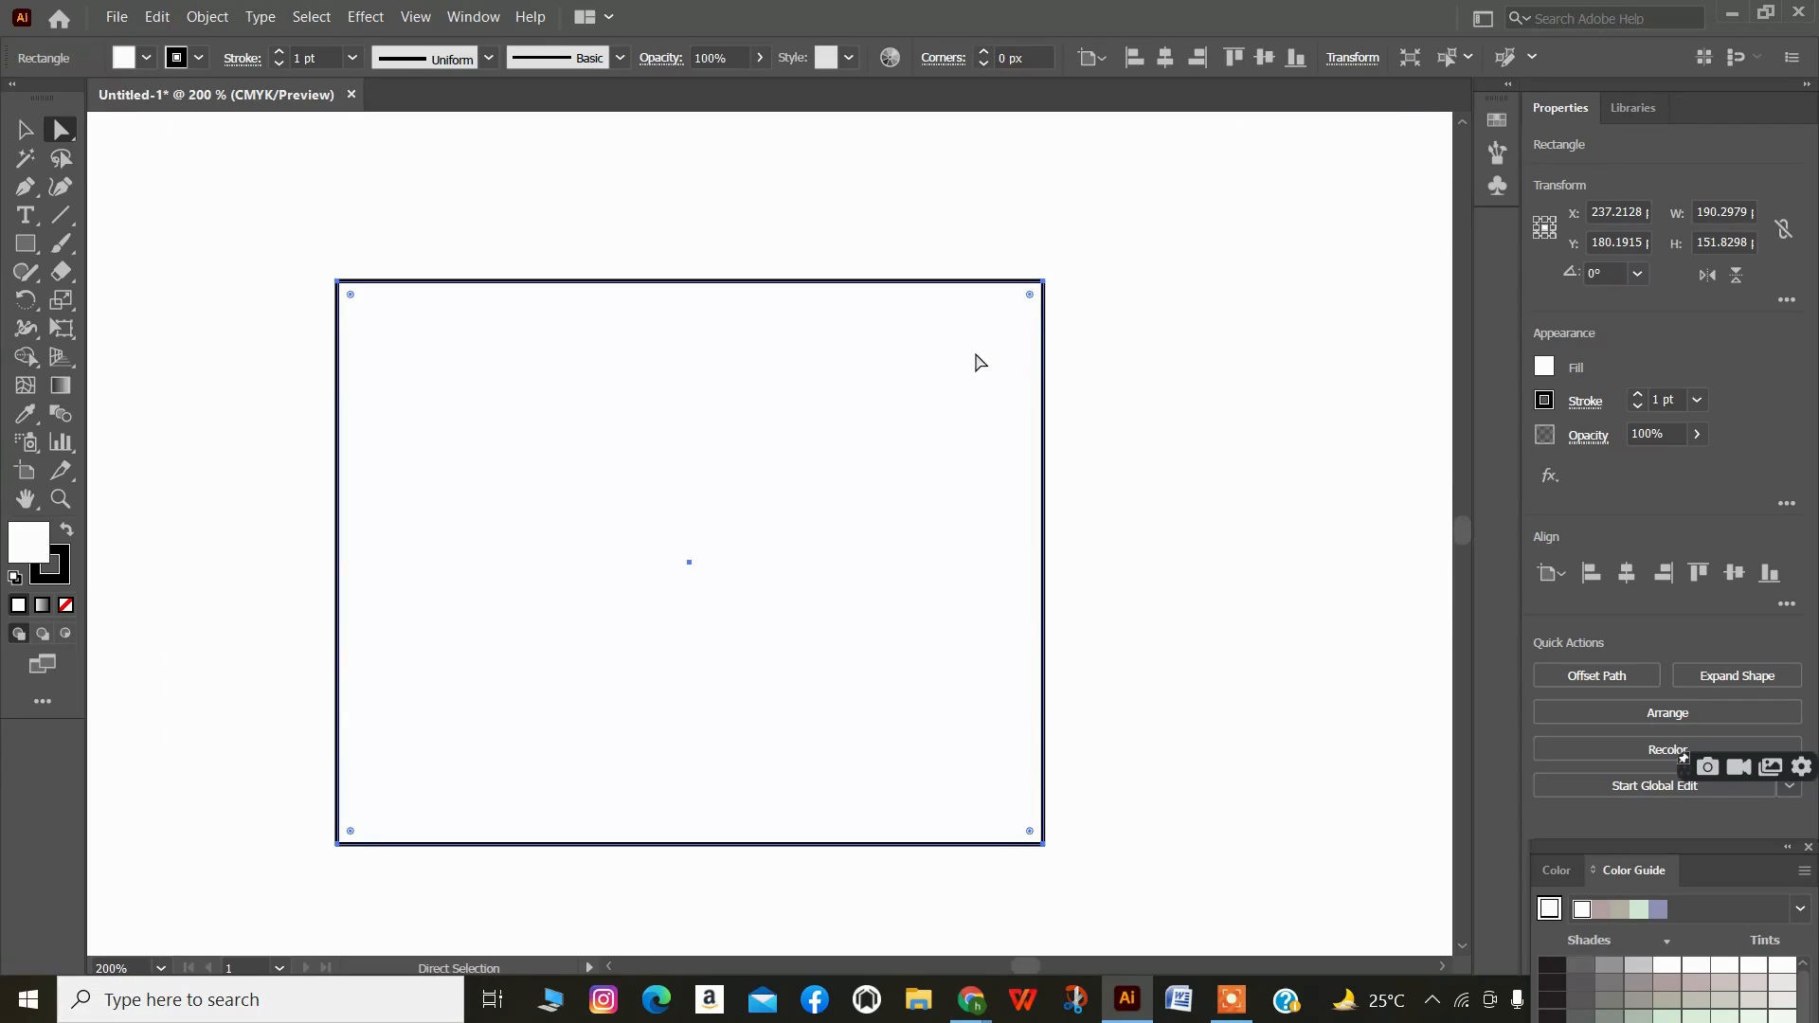
alt+scroll(968, 371, down, 1)
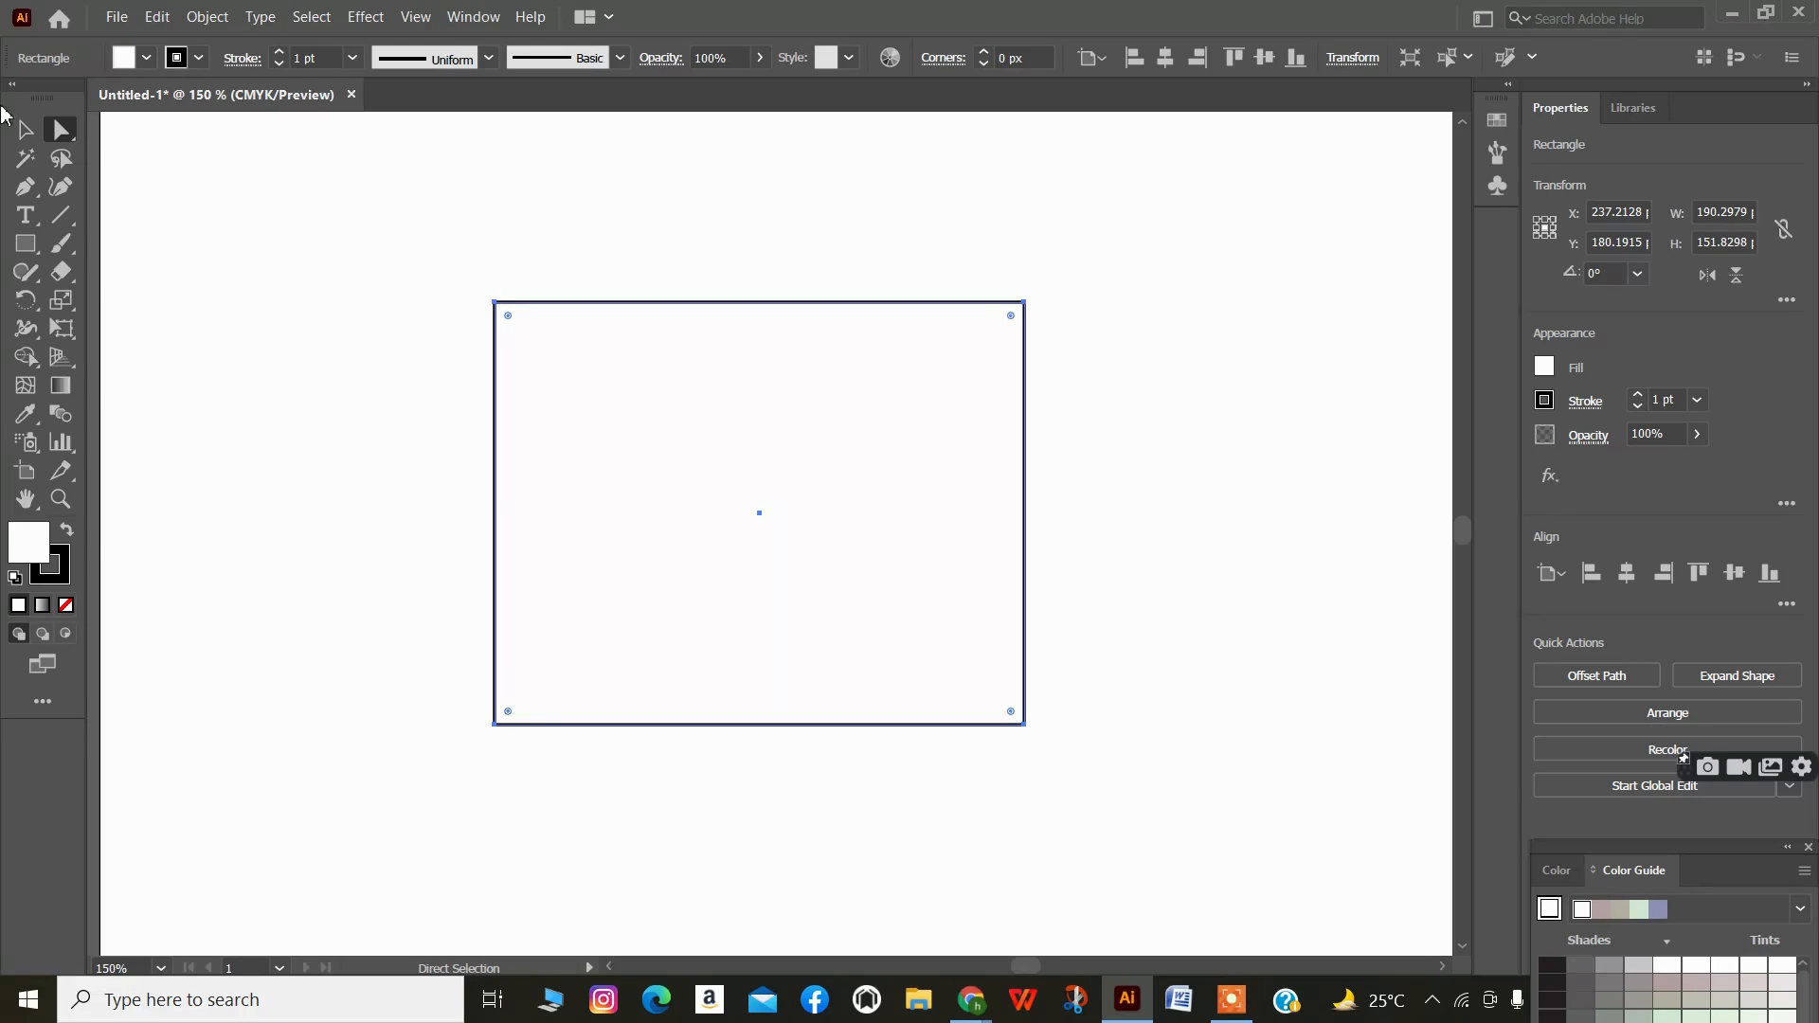
- Rotate the rectangle to 180° and resize it to about 182 × 129 px using its bounding box
key(v)
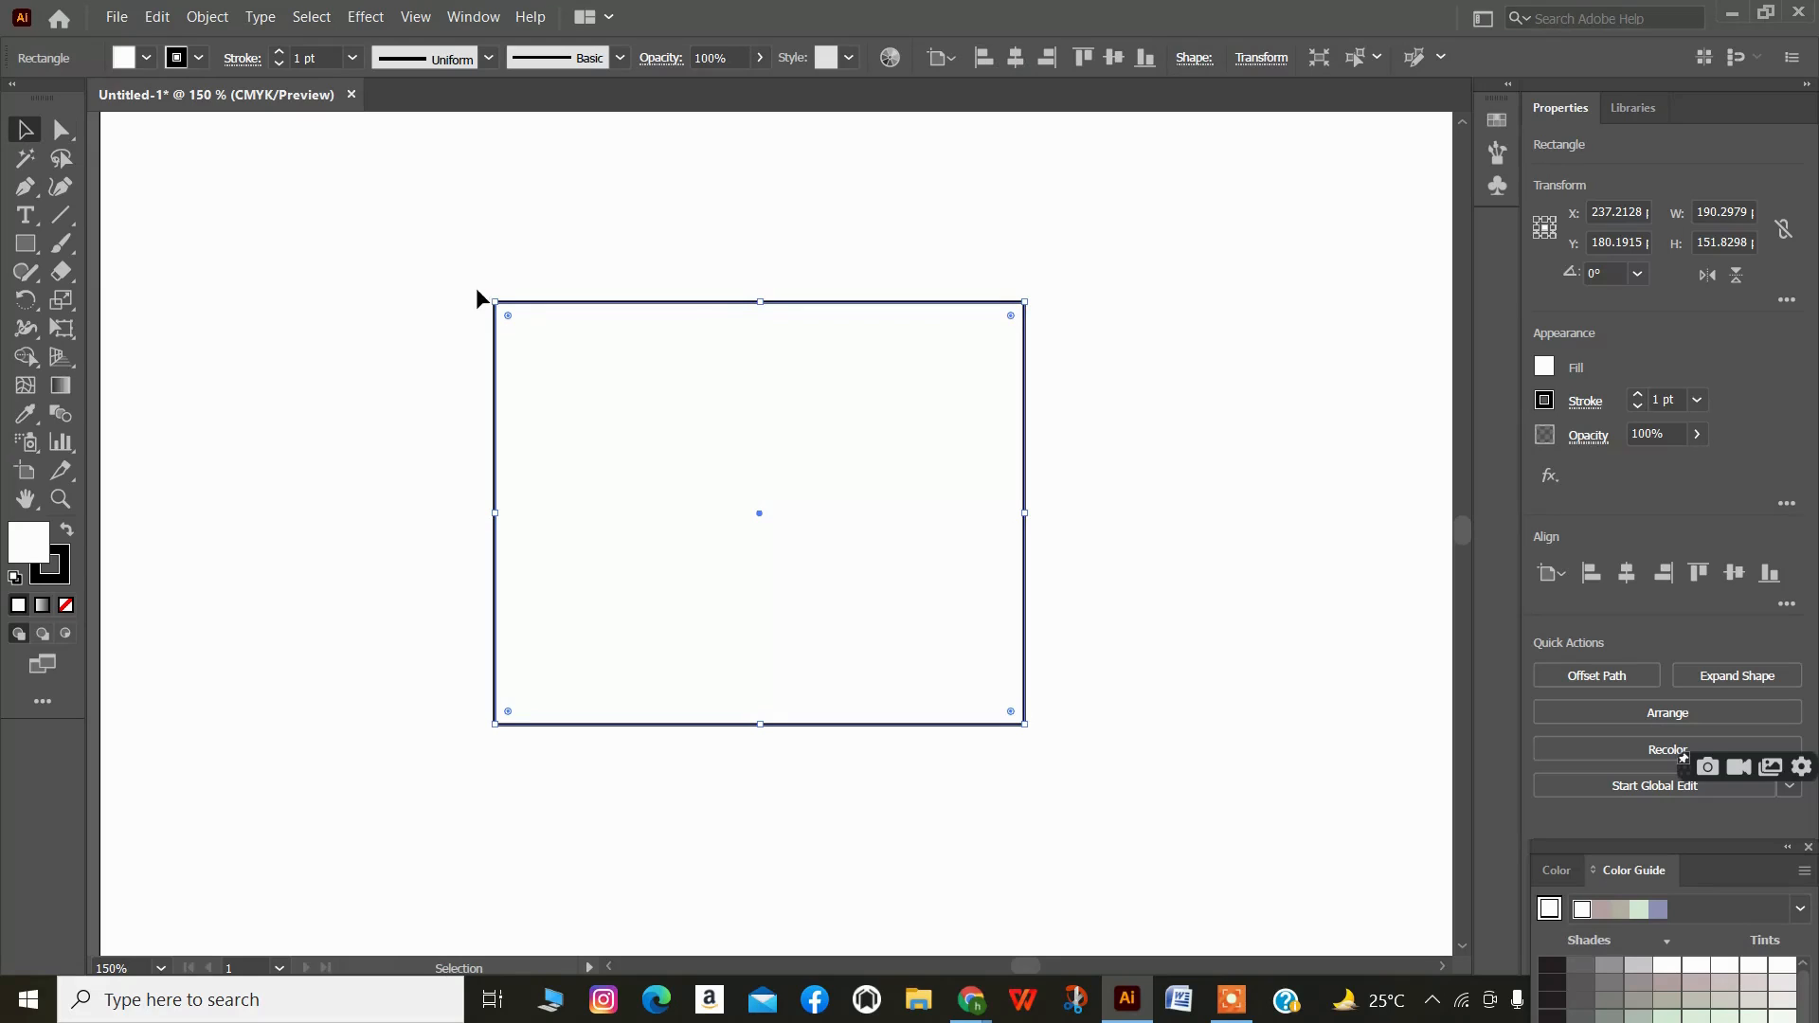
drag(475, 291, 1010, 583)
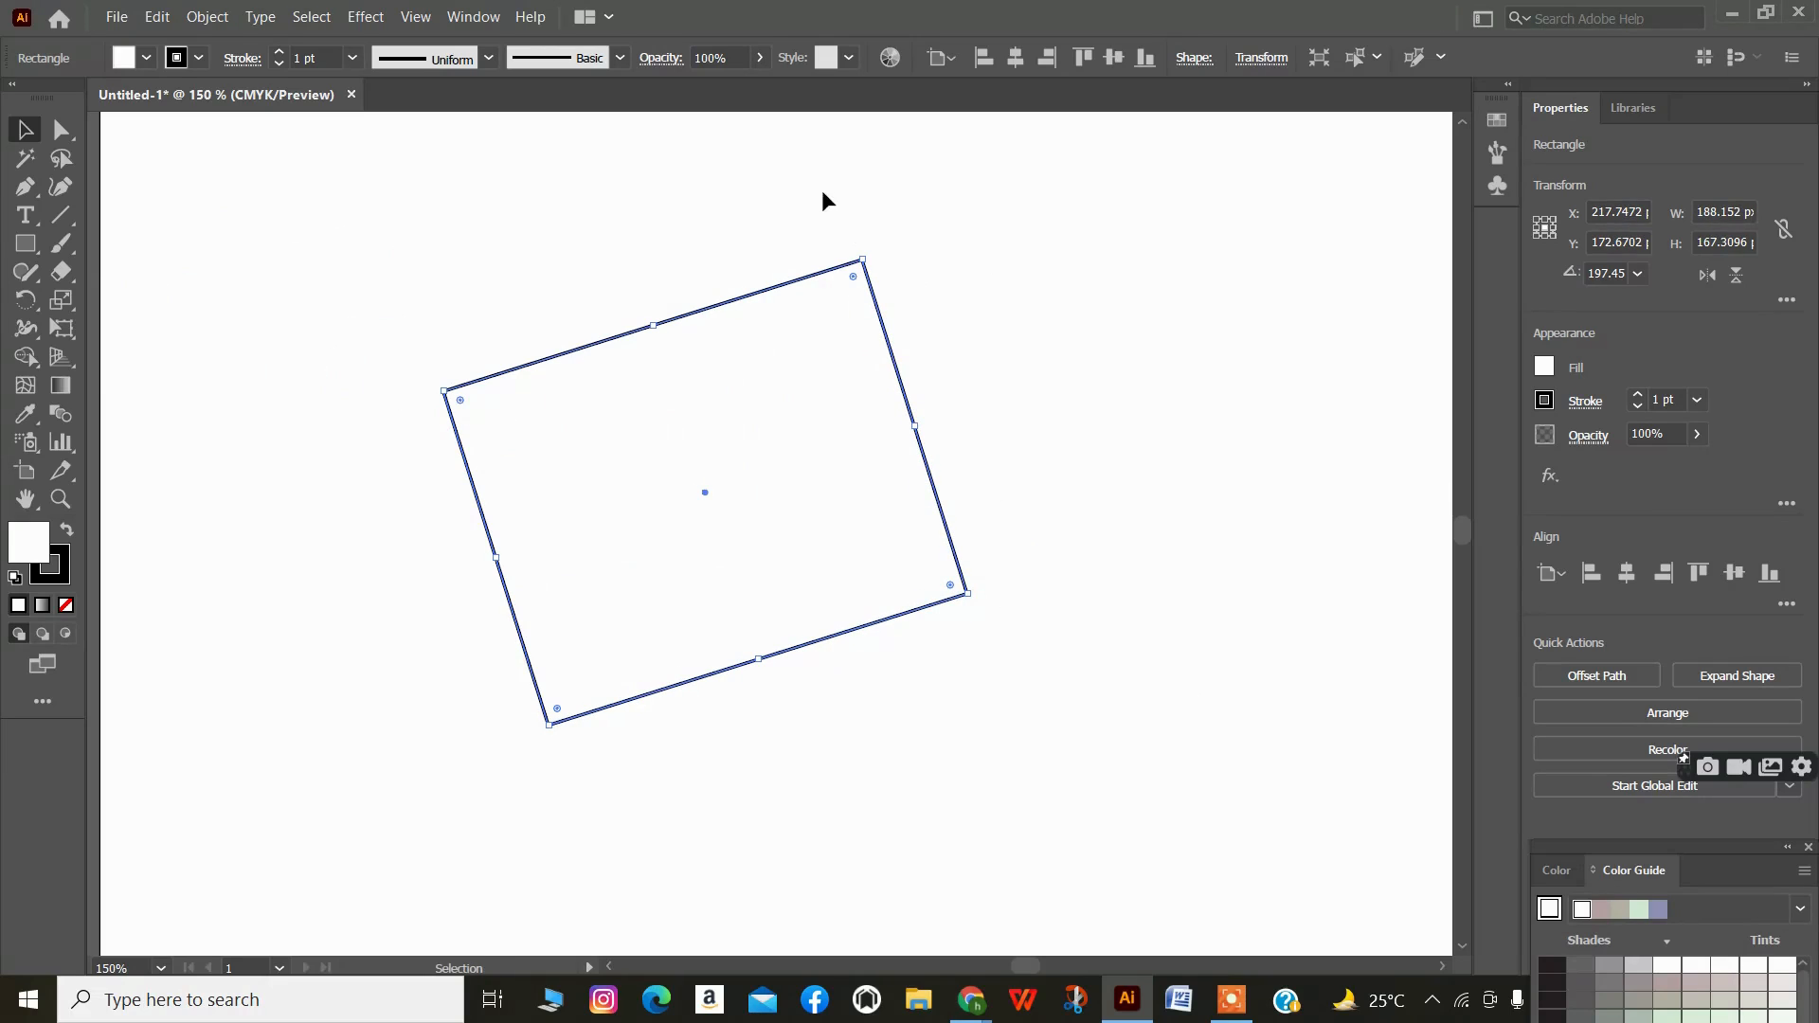
drag(862, 245, 901, 333)
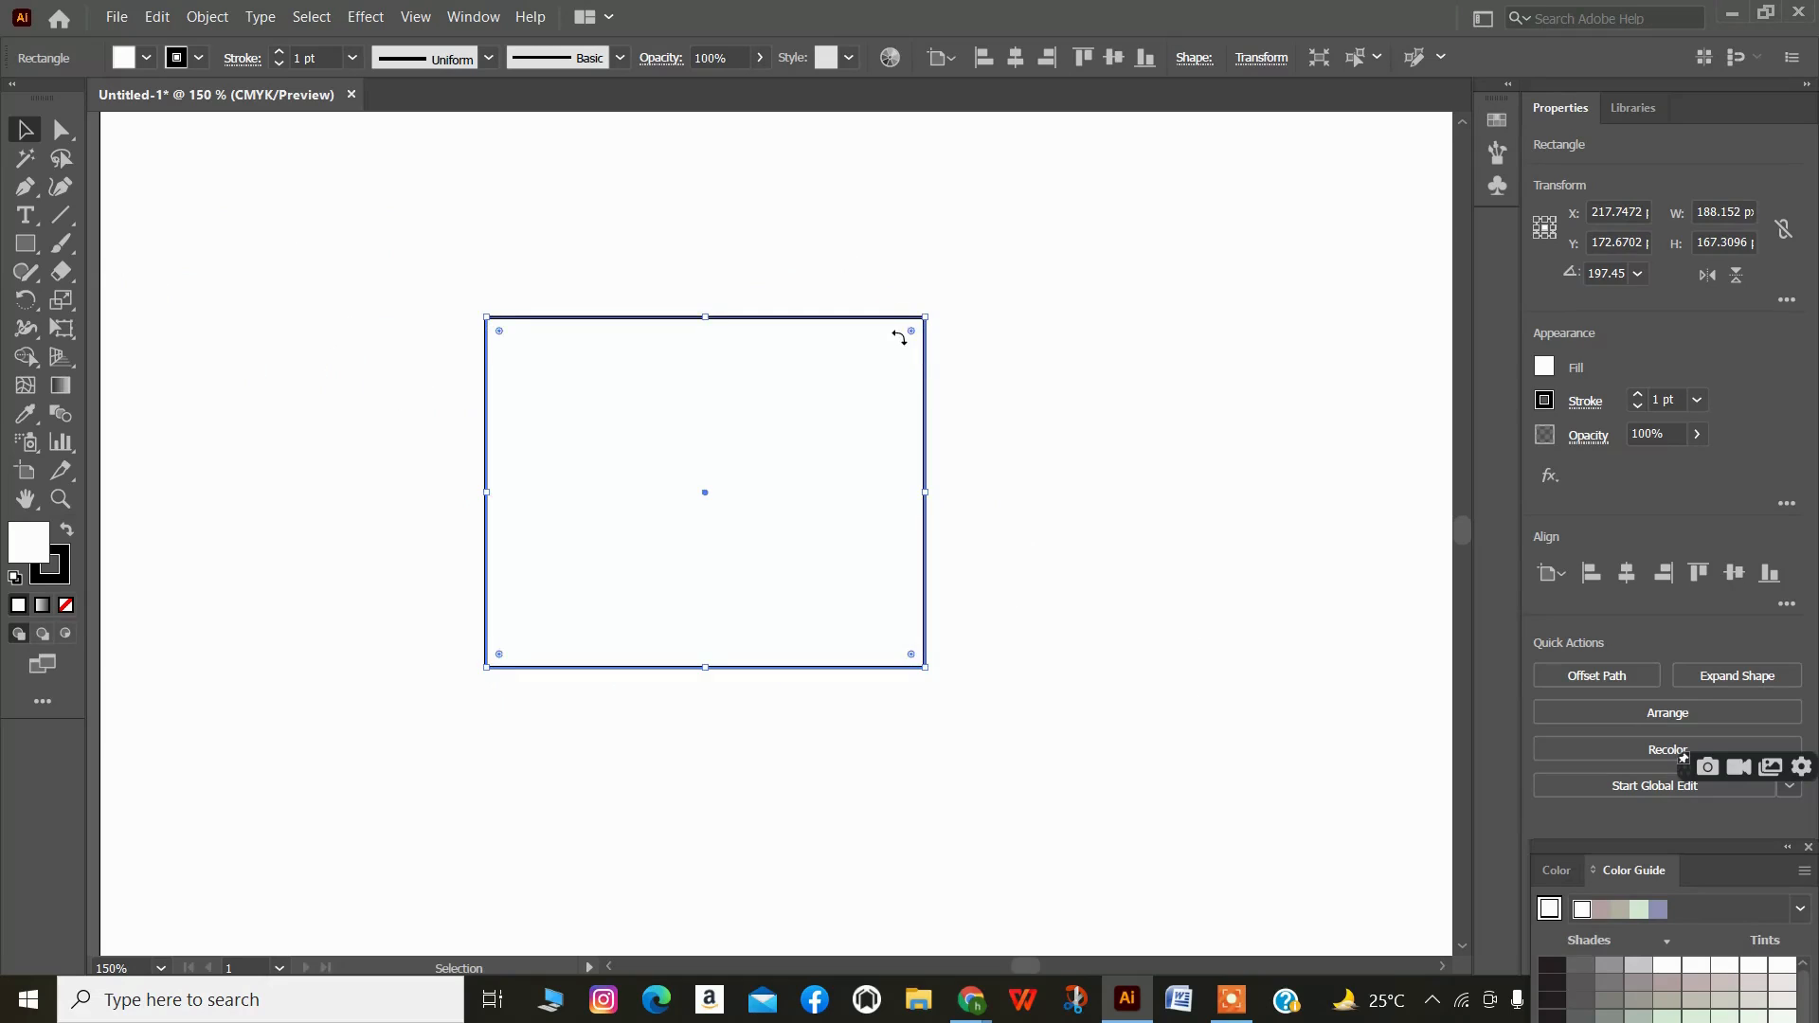
click(61, 130)
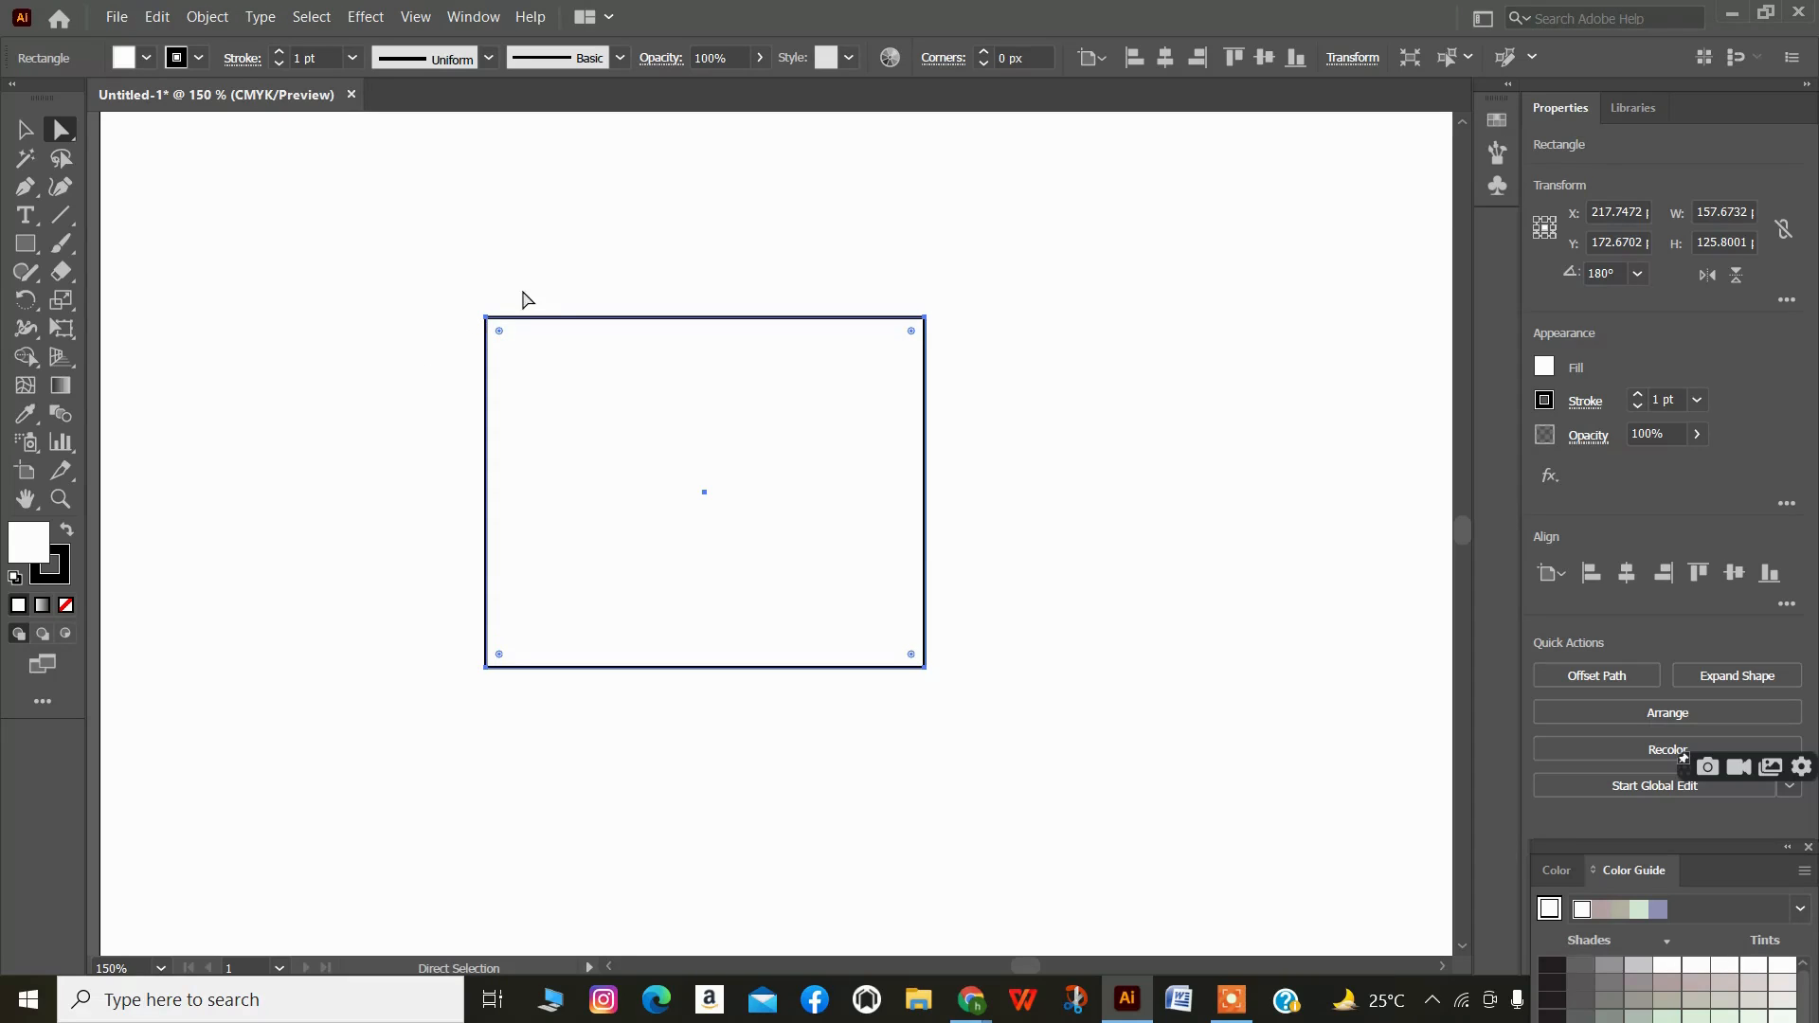
click(25, 130)
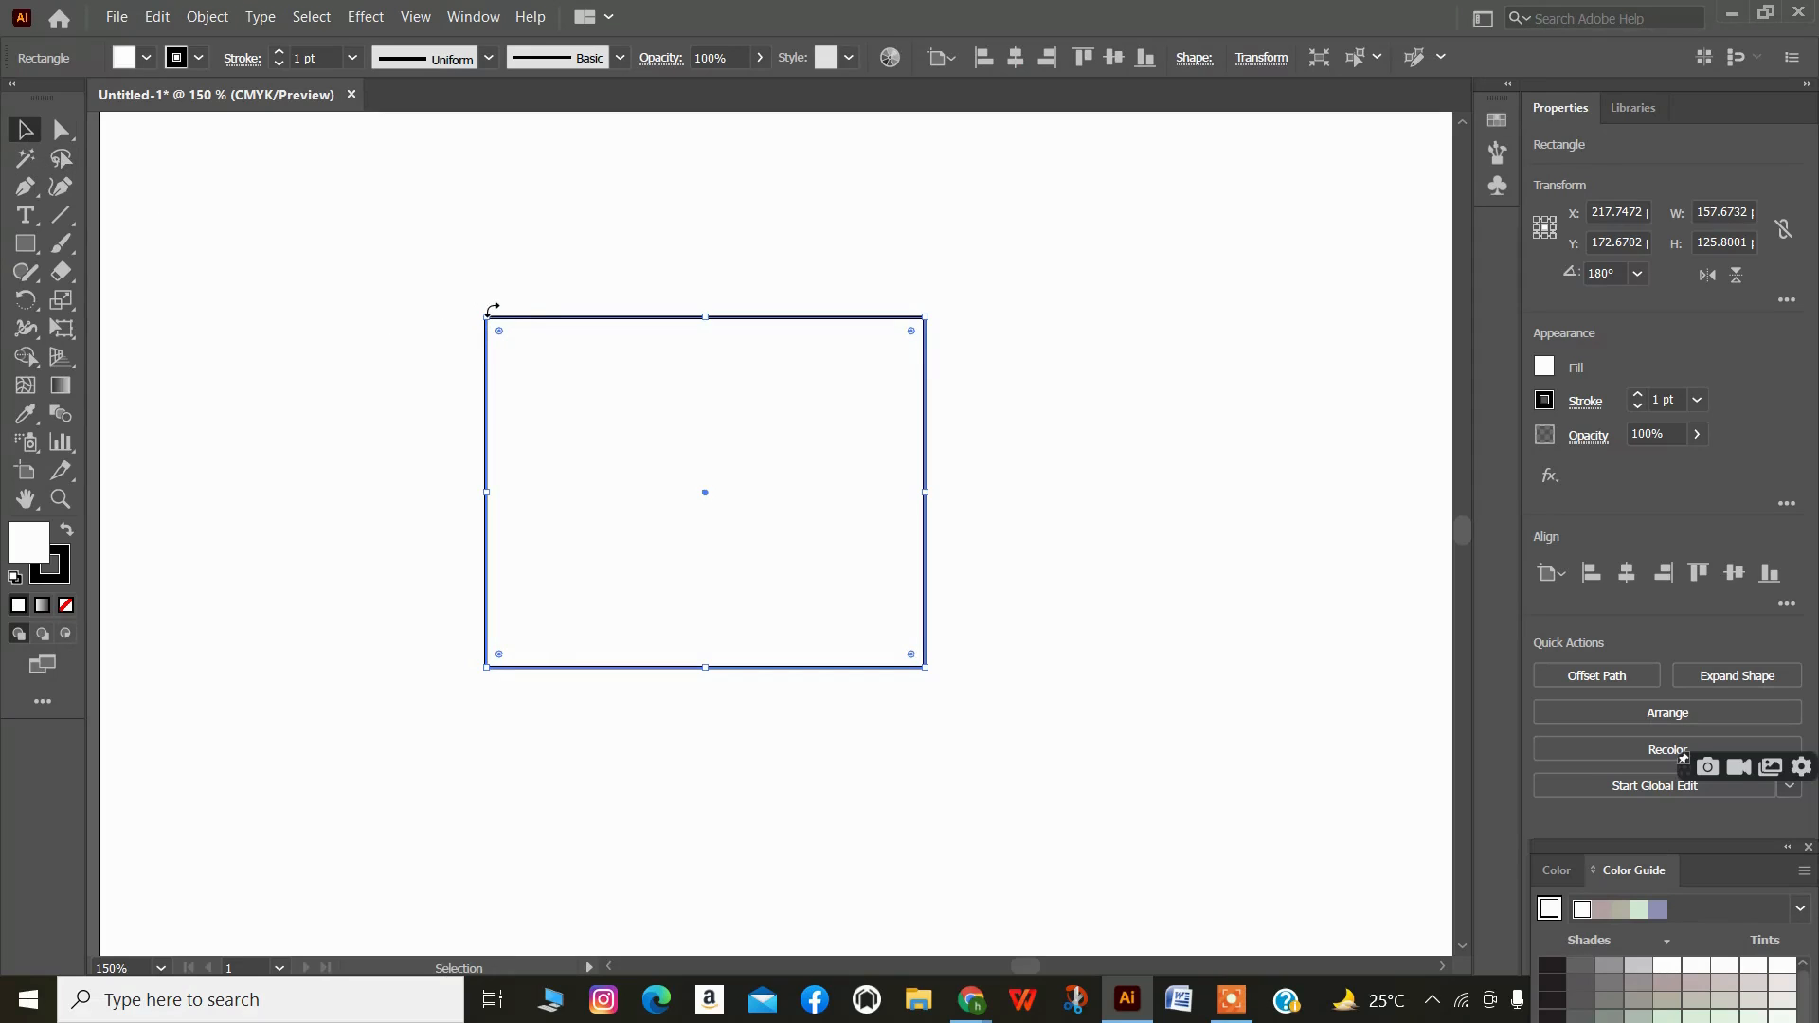
drag(483, 314, 418, 307)
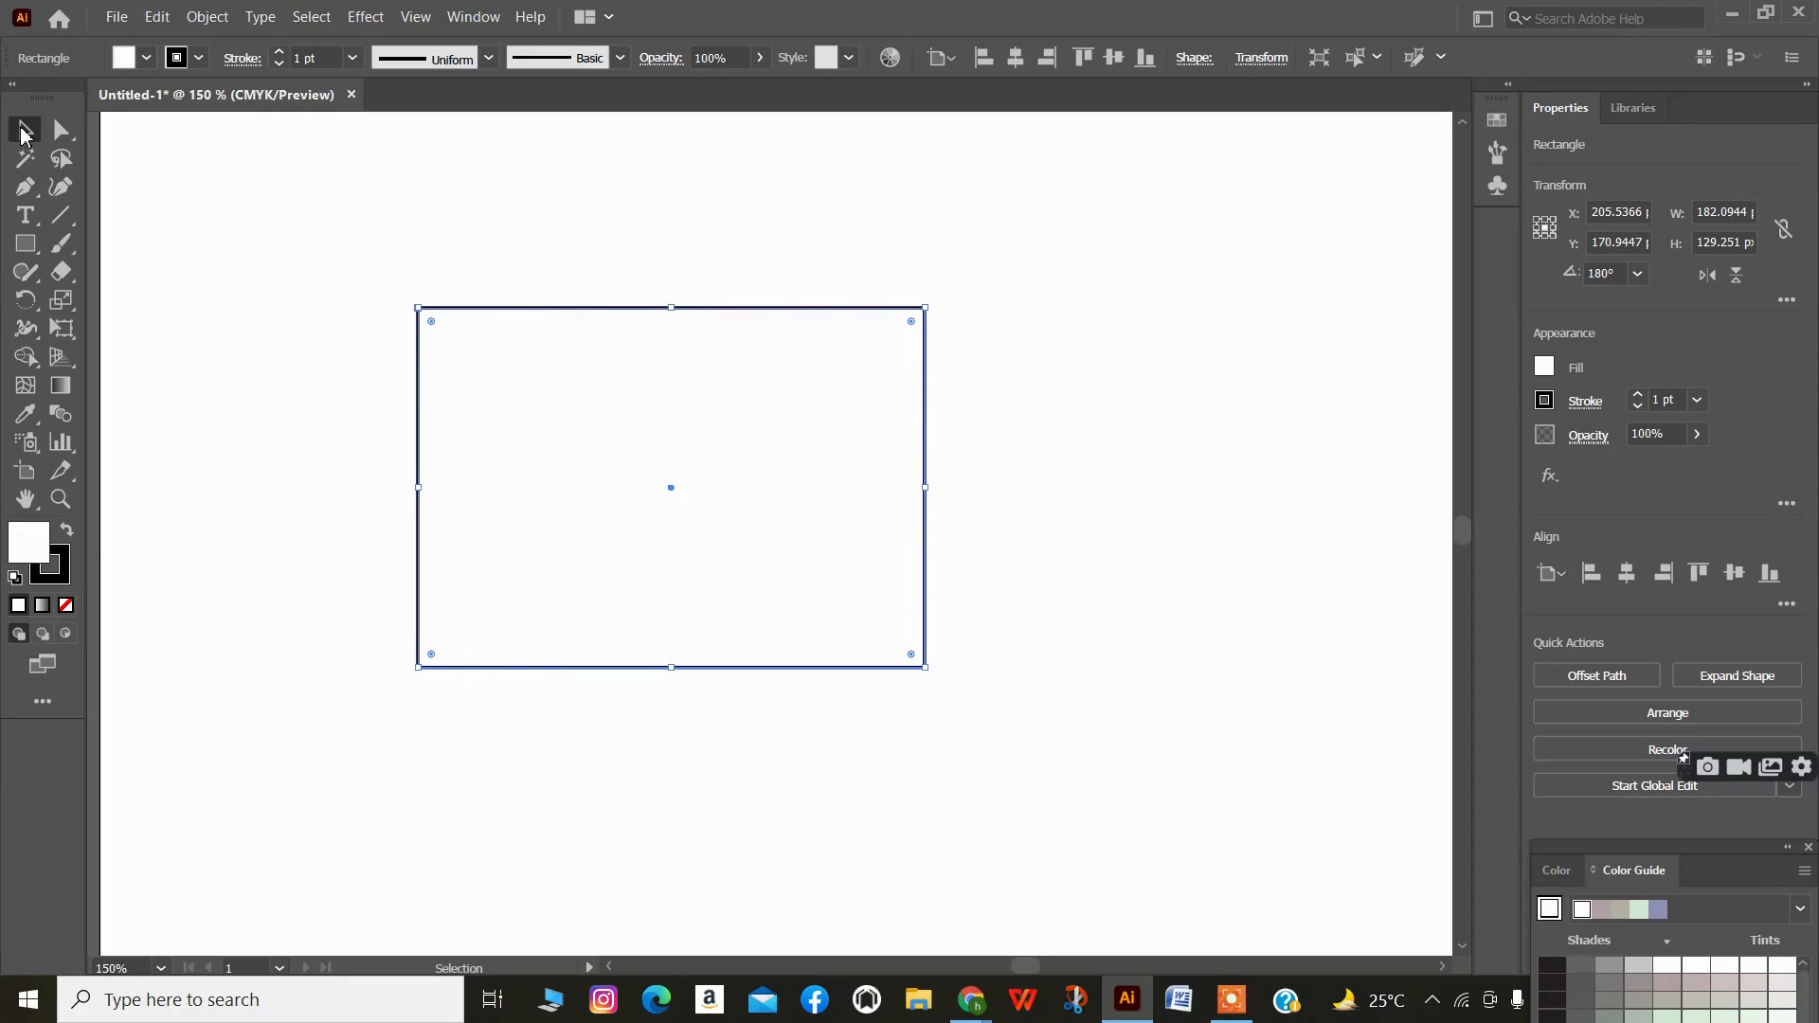
- Try moving the rectangle's top-left anchor point and then both upper anchors with the Direct Selection tool, and undo the changes
click(59, 131)
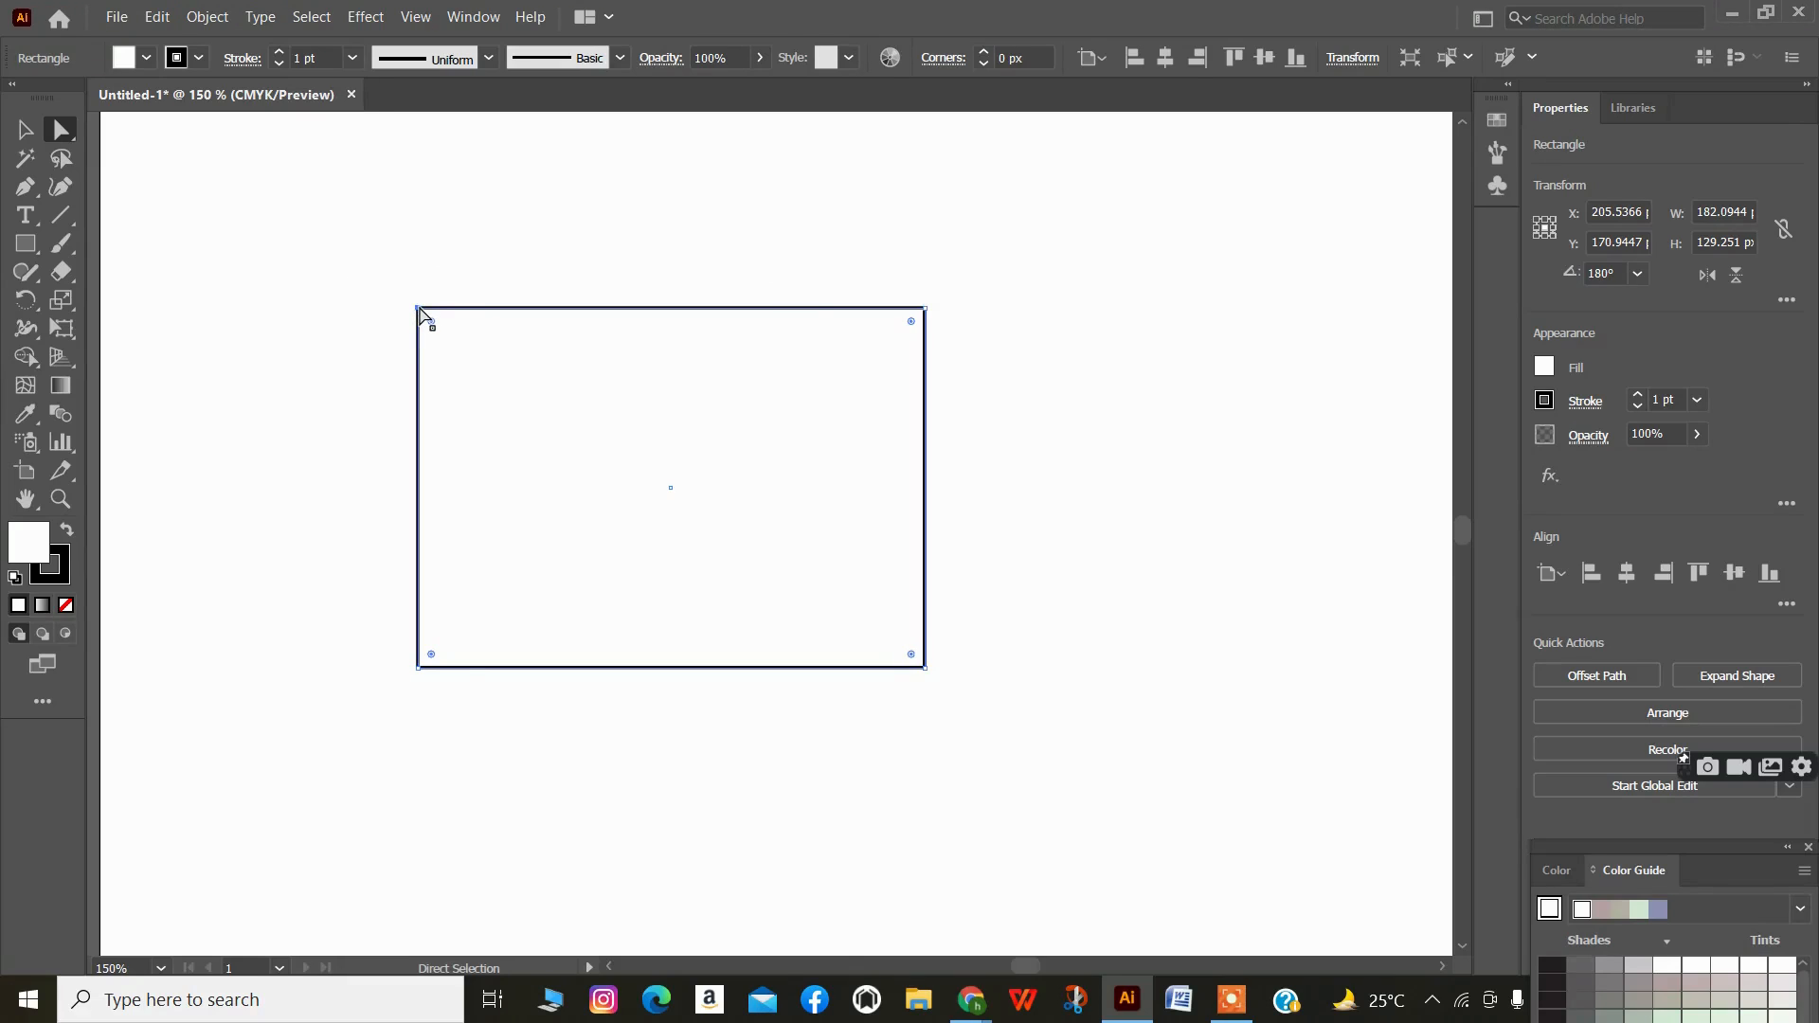
click(419, 310)
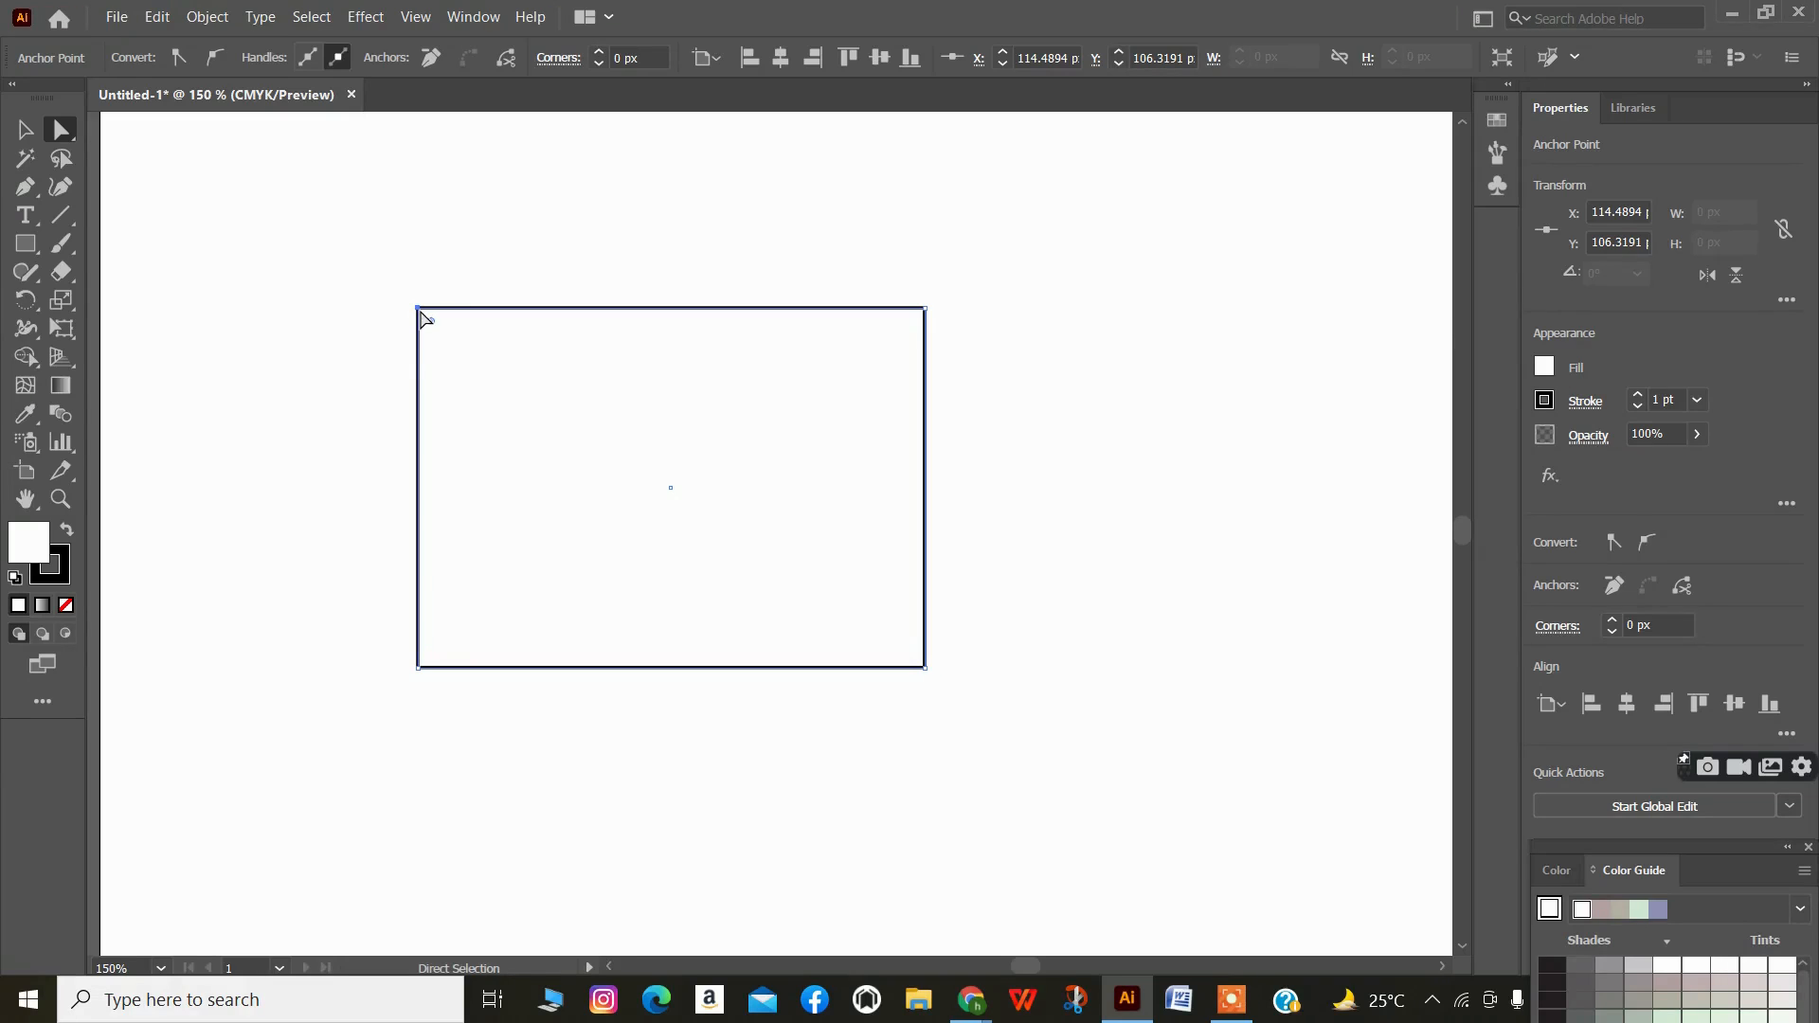
mouse_move(421, 313)
mouse_down()
mouse_move(451, 361)
mouse_move(779, 590)
mouse_move(877, 610)
mouse_move(788, 313)
mouse_move(812, 248)
mouse_move(402, 281)
mouse_move(566, 421)
mouse_move(749, 525)
mouse_move(806, 587)
mouse_move(555, 411)
mouse_move(471, 292)
mouse_move(420, 317)
mouse_up()
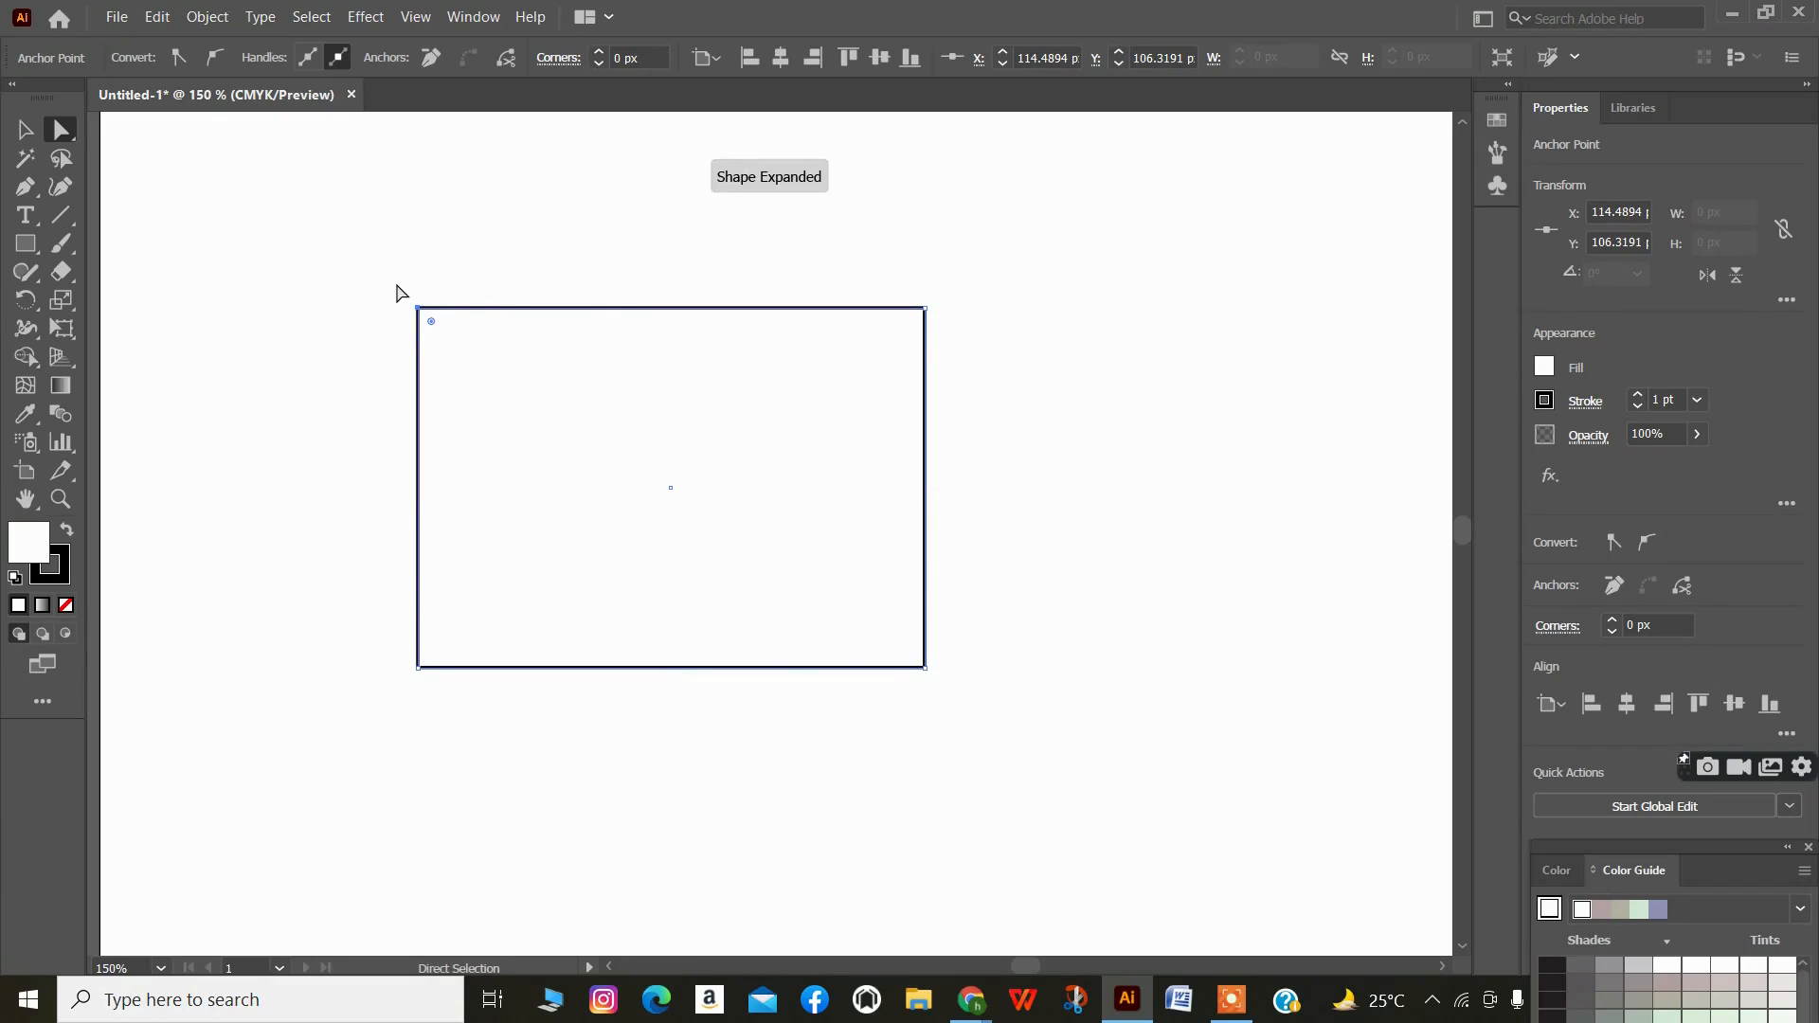
drag(387, 302, 976, 339)
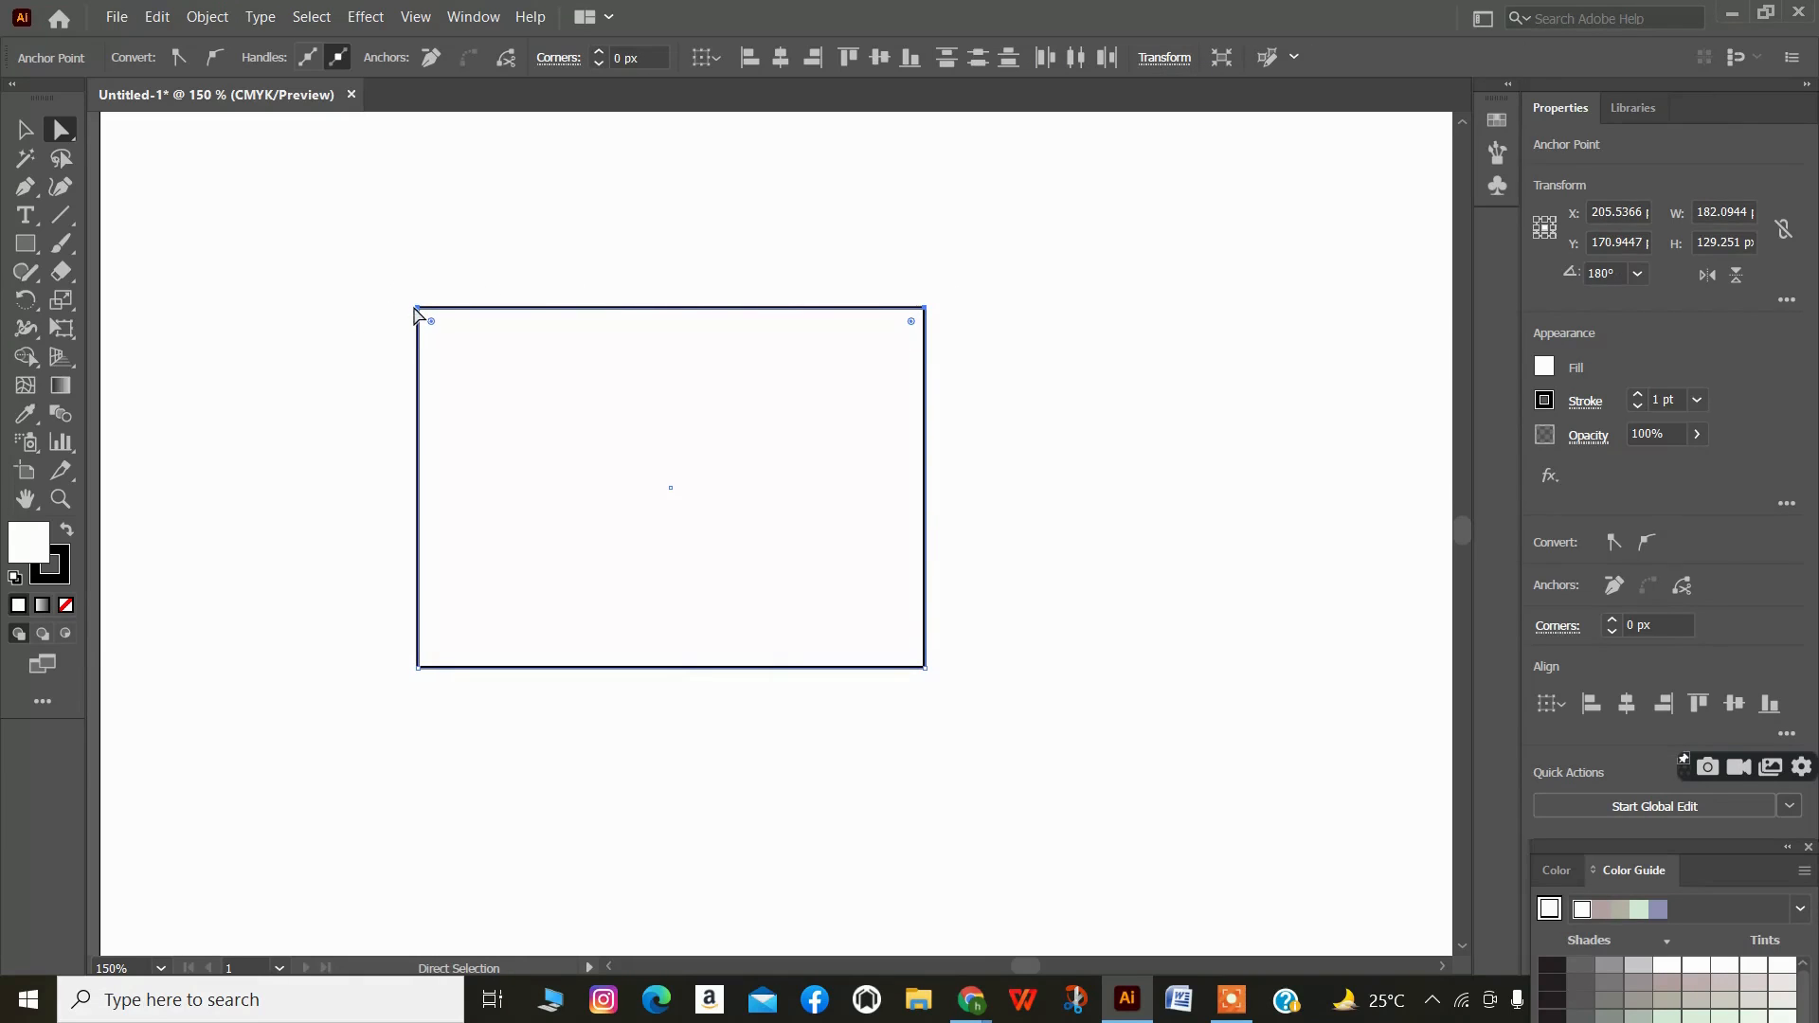
drag(417, 309, 396, 382)
key(ctrl+z)
key(ctrl+z)
click(376, 360)
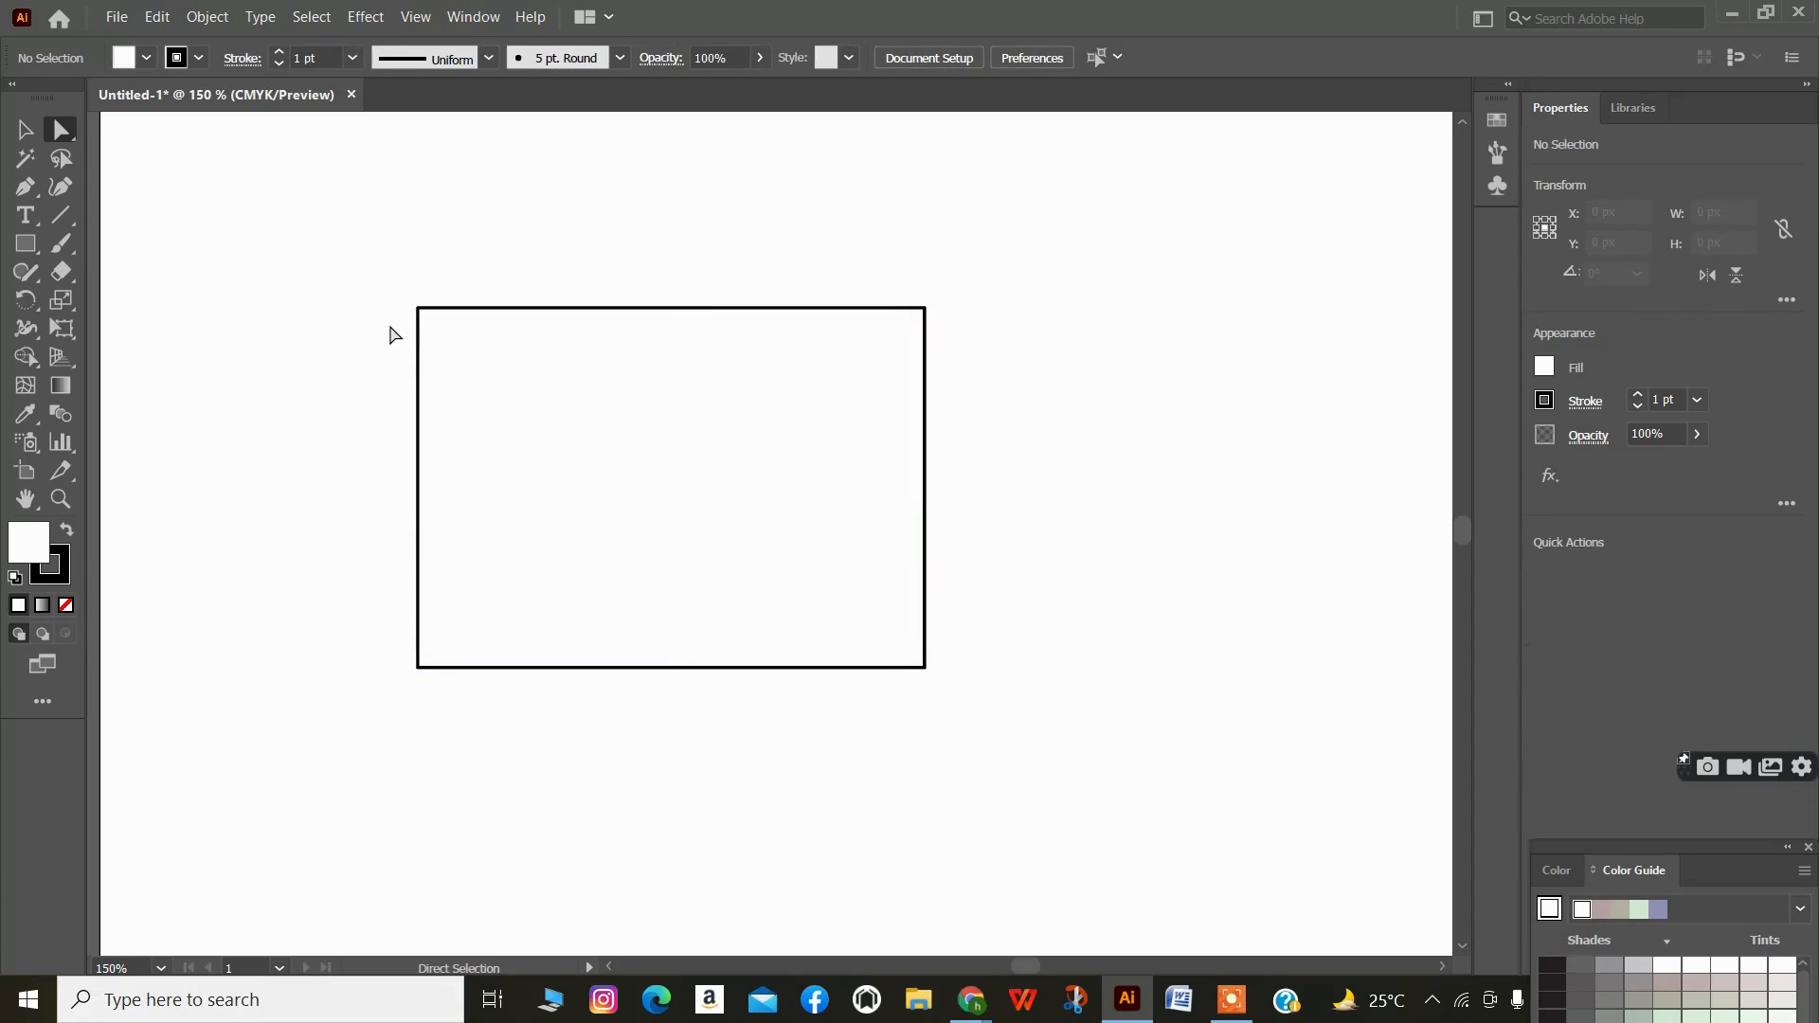
- Select the rectangle's two left anchor points, move the rectangle to about X 228 px, Y 194 px, and deselect it
click(925, 309)
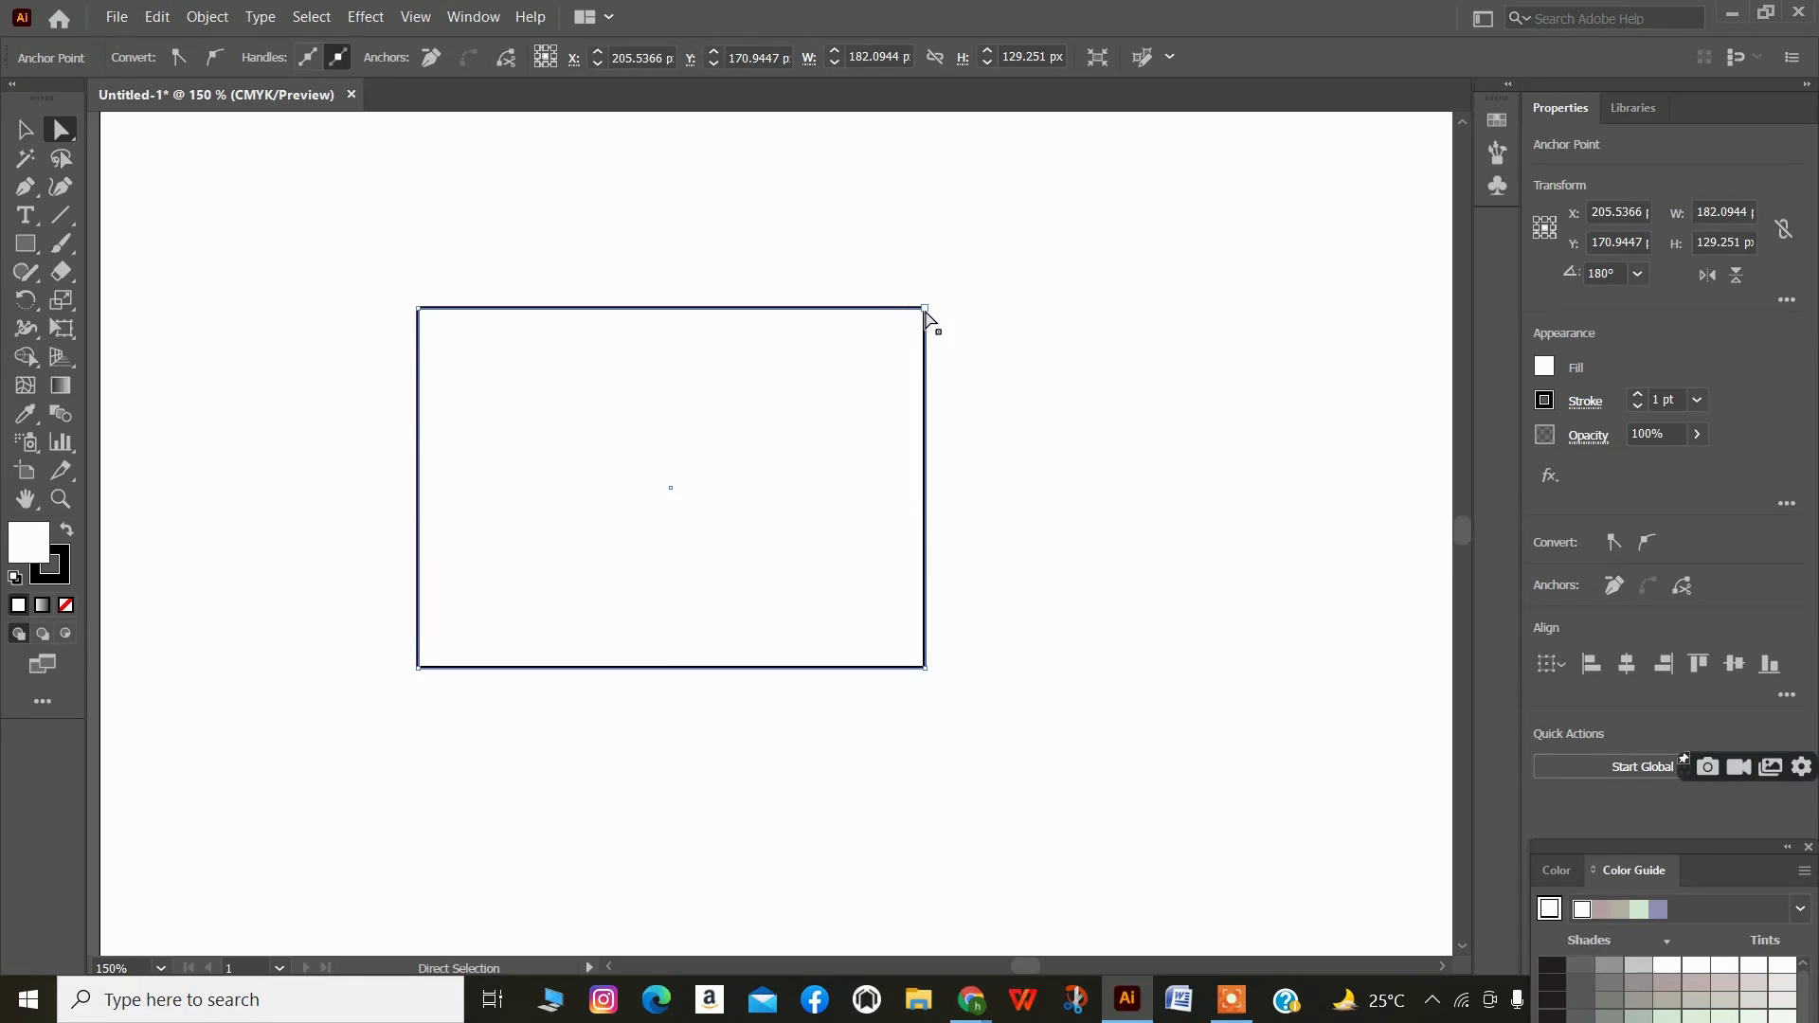
click(420, 311)
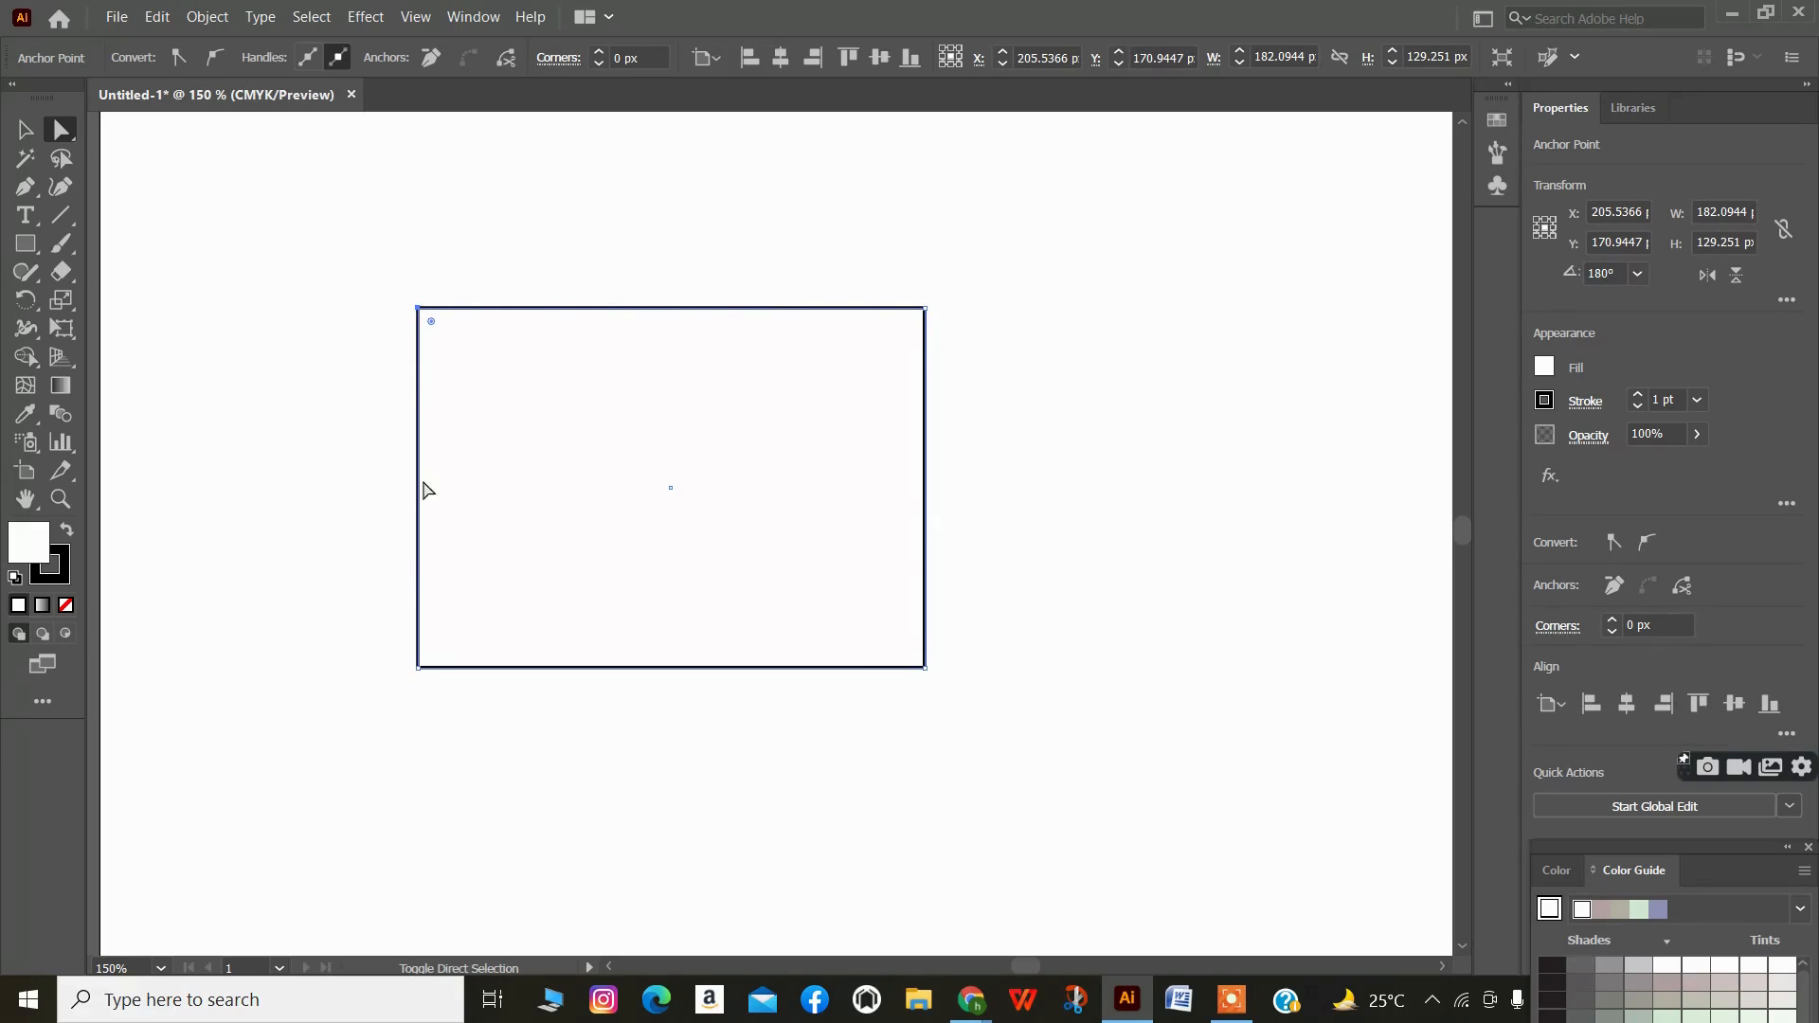
shift+click(419, 668)
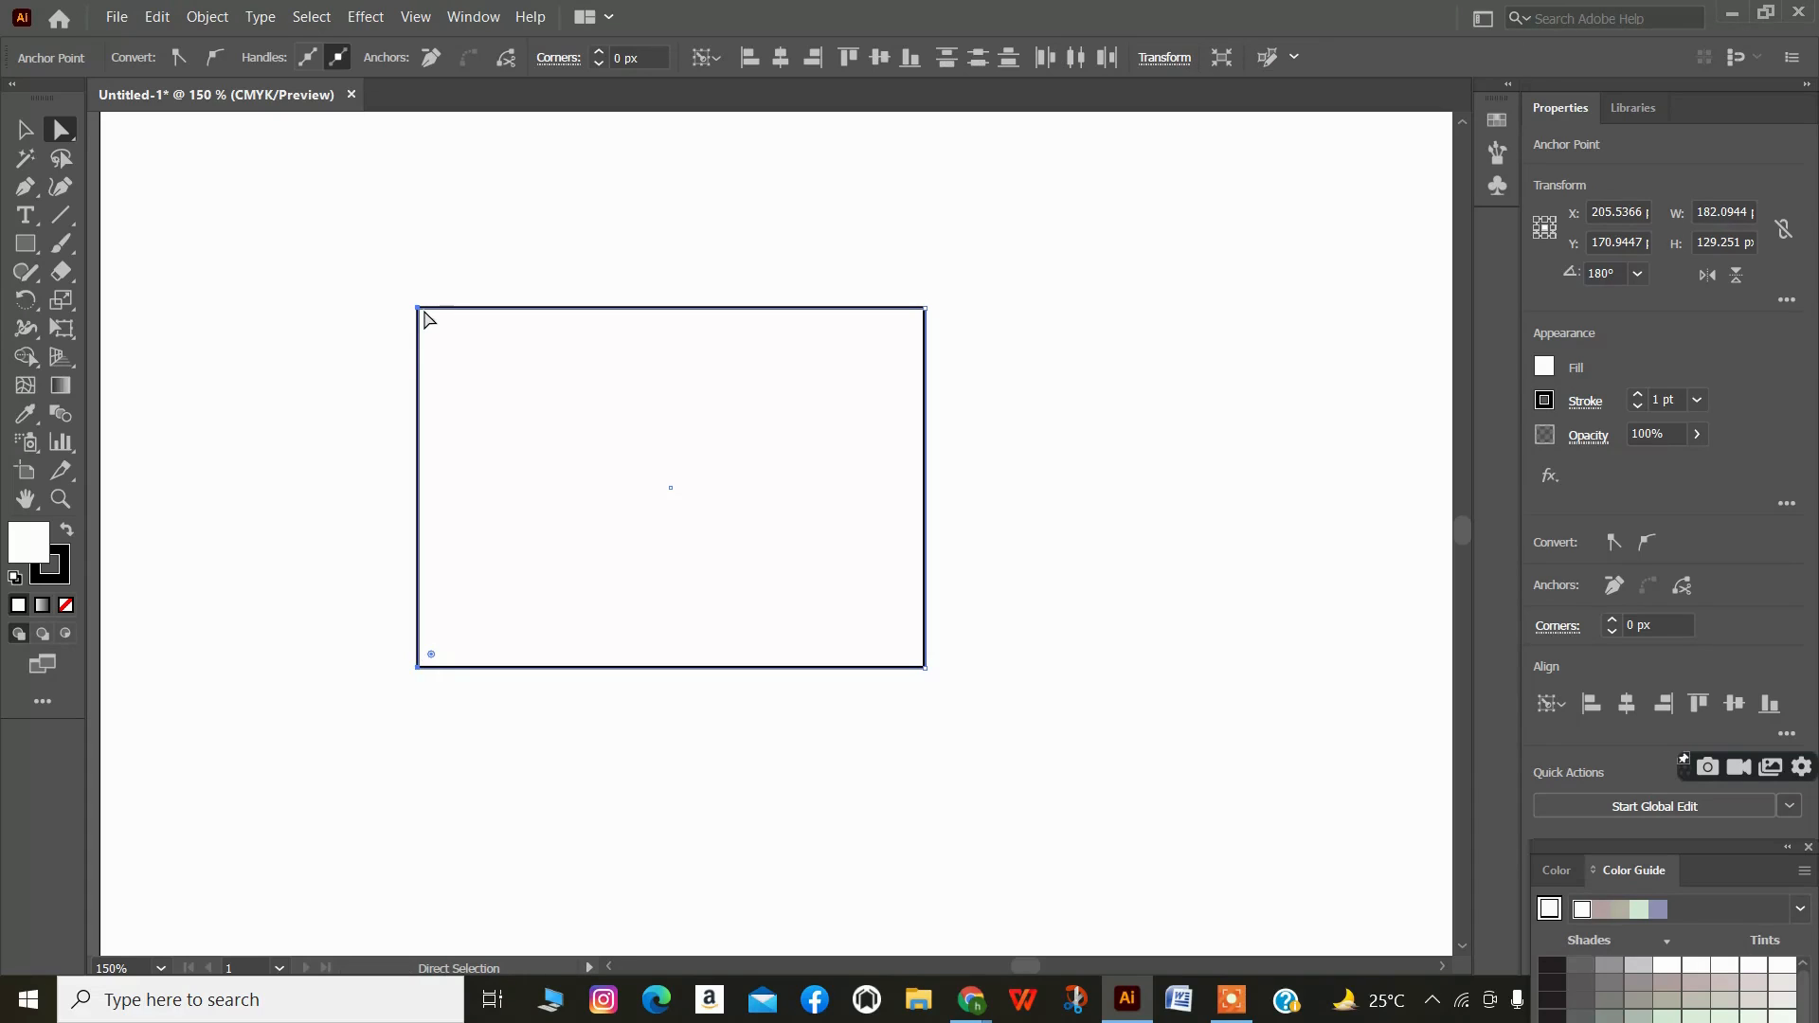
drag(424, 317, 487, 385)
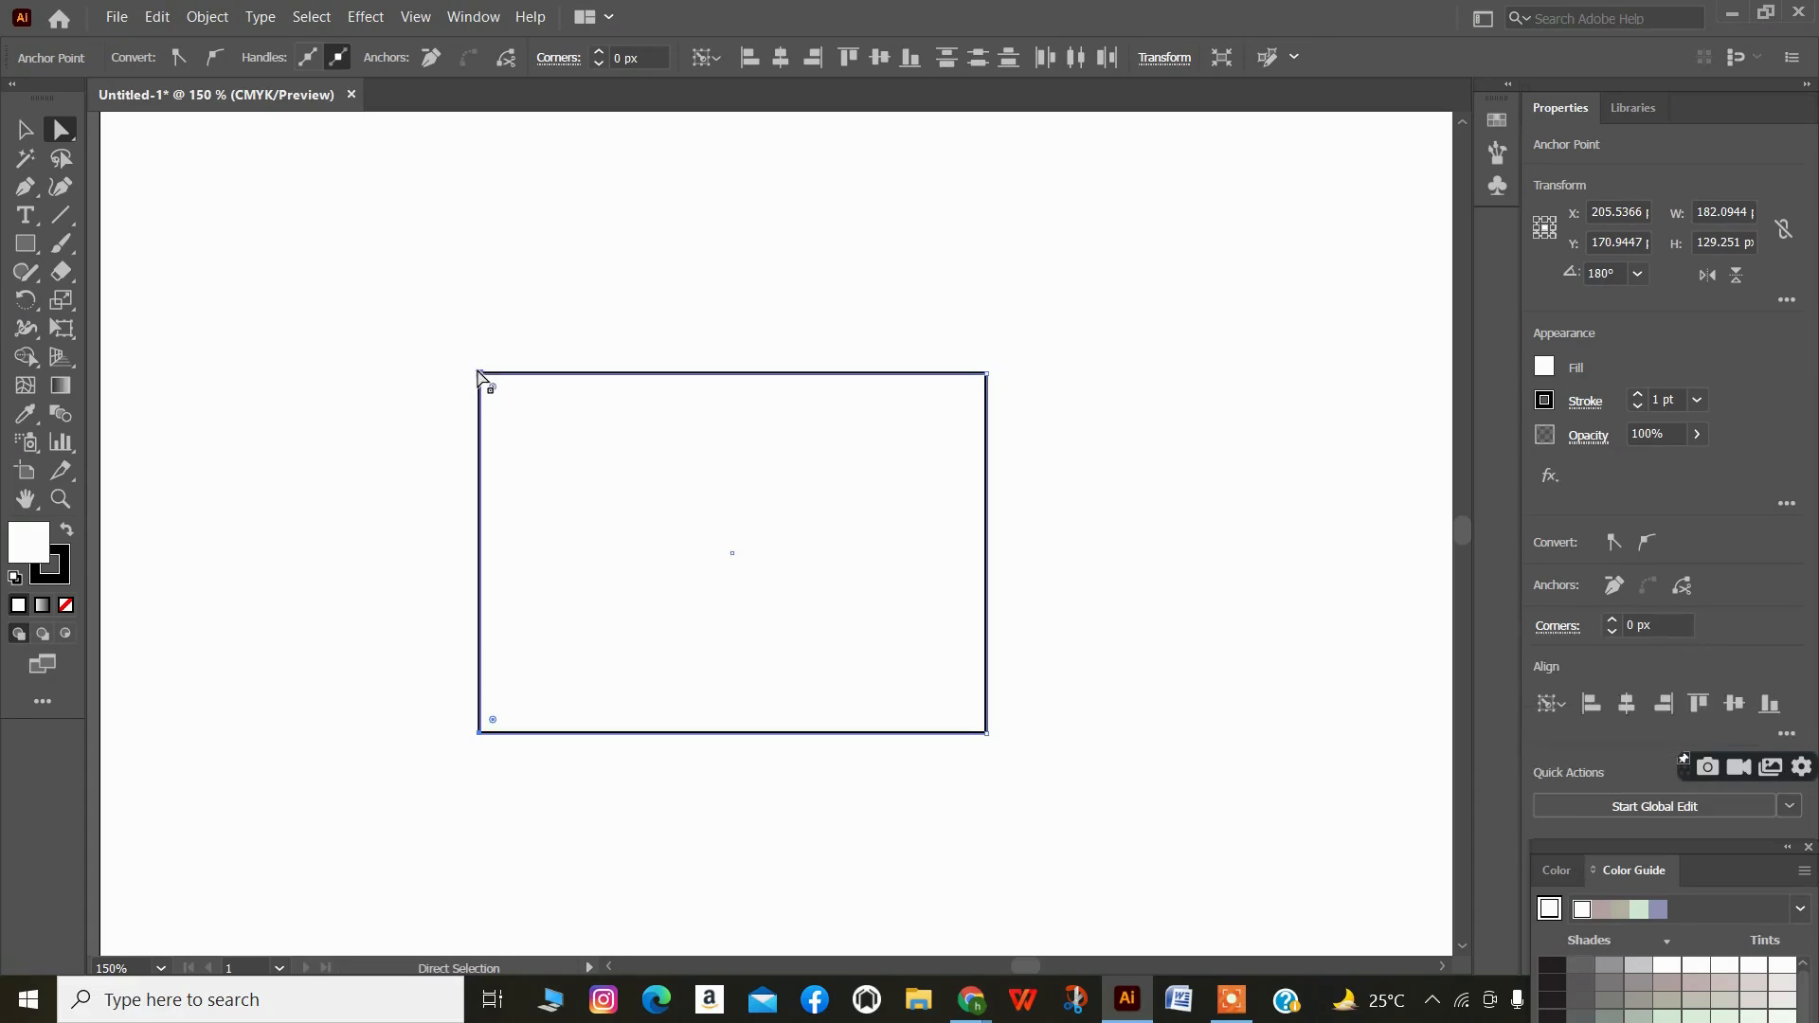
click(464, 377)
click(714, 434)
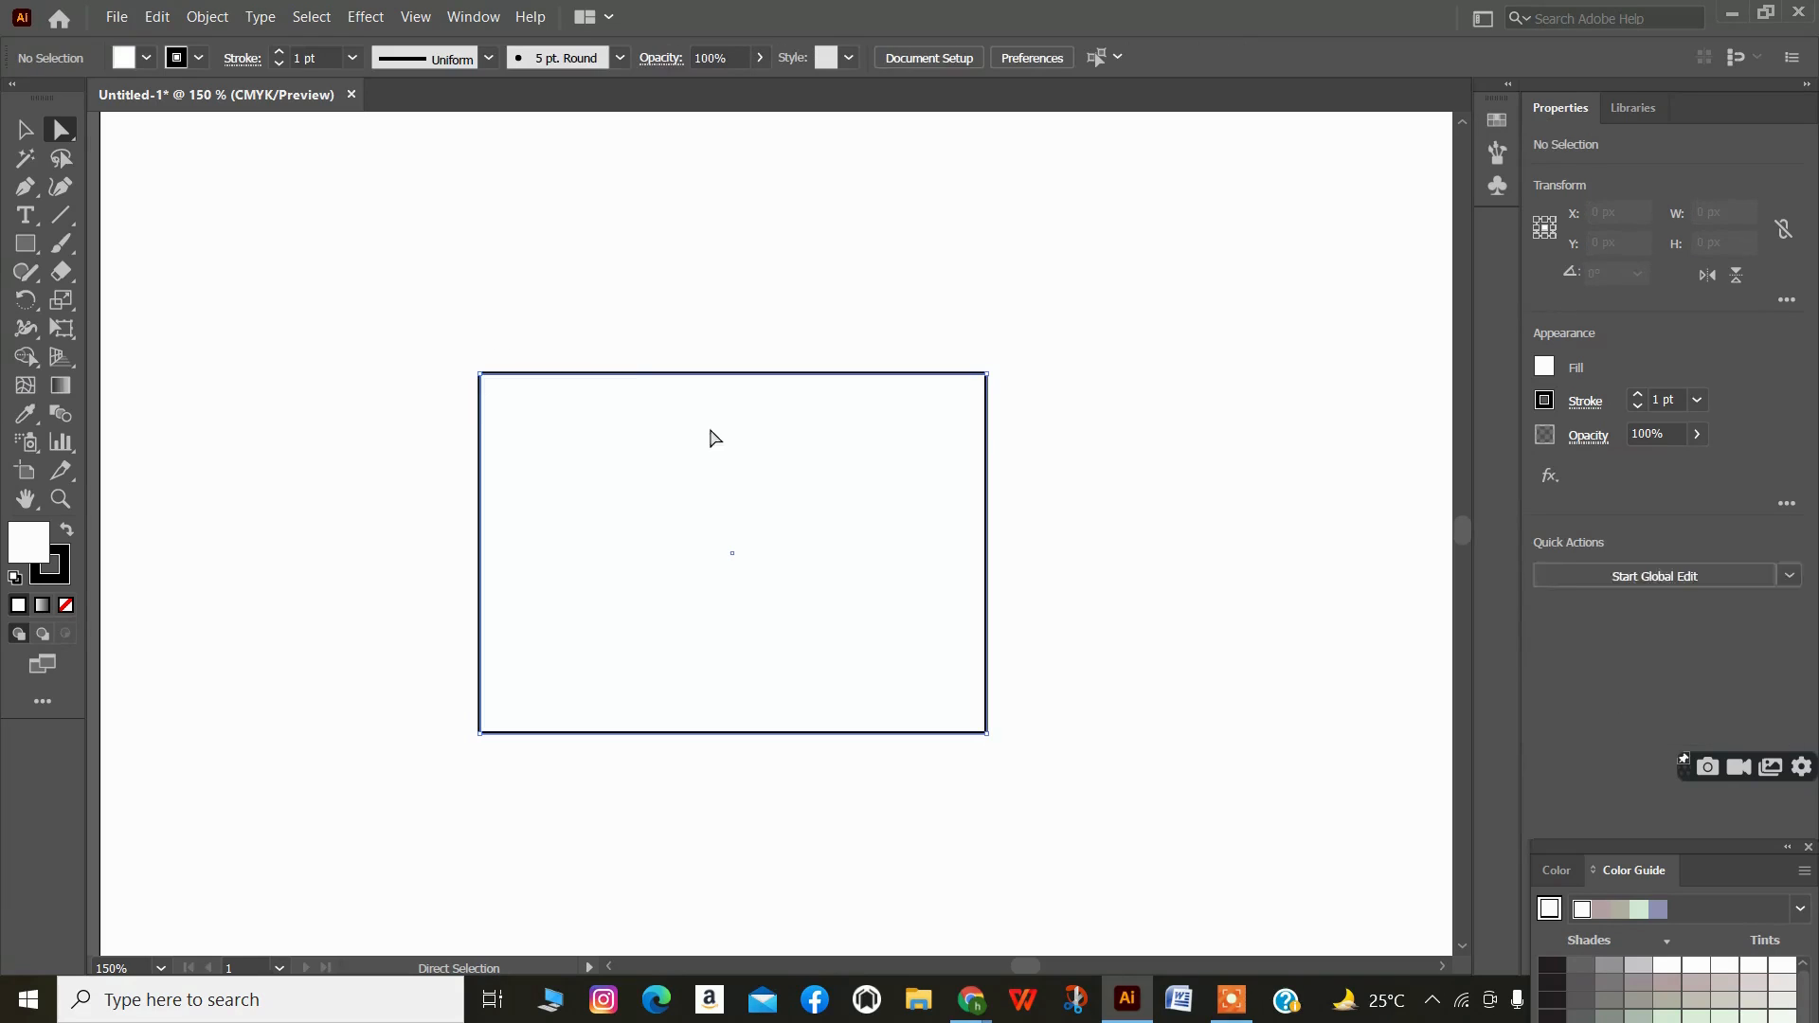
click(1196, 429)
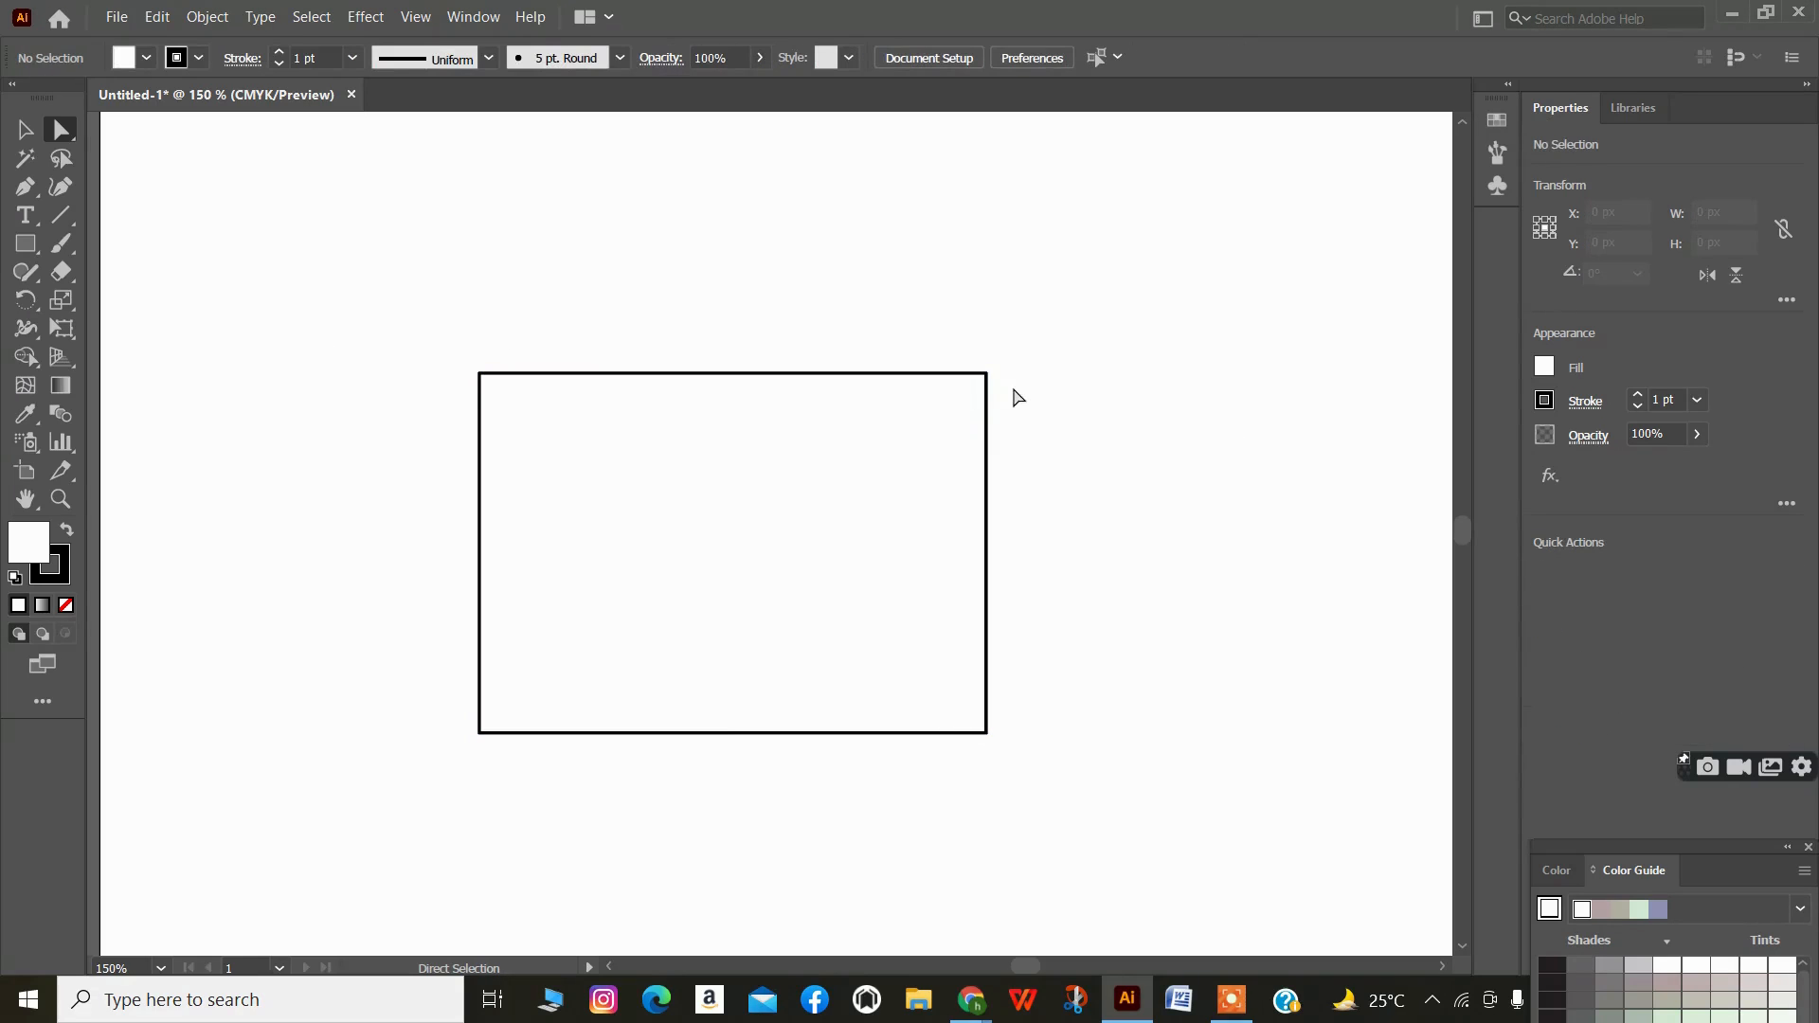
- Select the rectangle's top-right, top-left and bottom-left anchor points together and examine the live corner widget up close
click(982, 370)
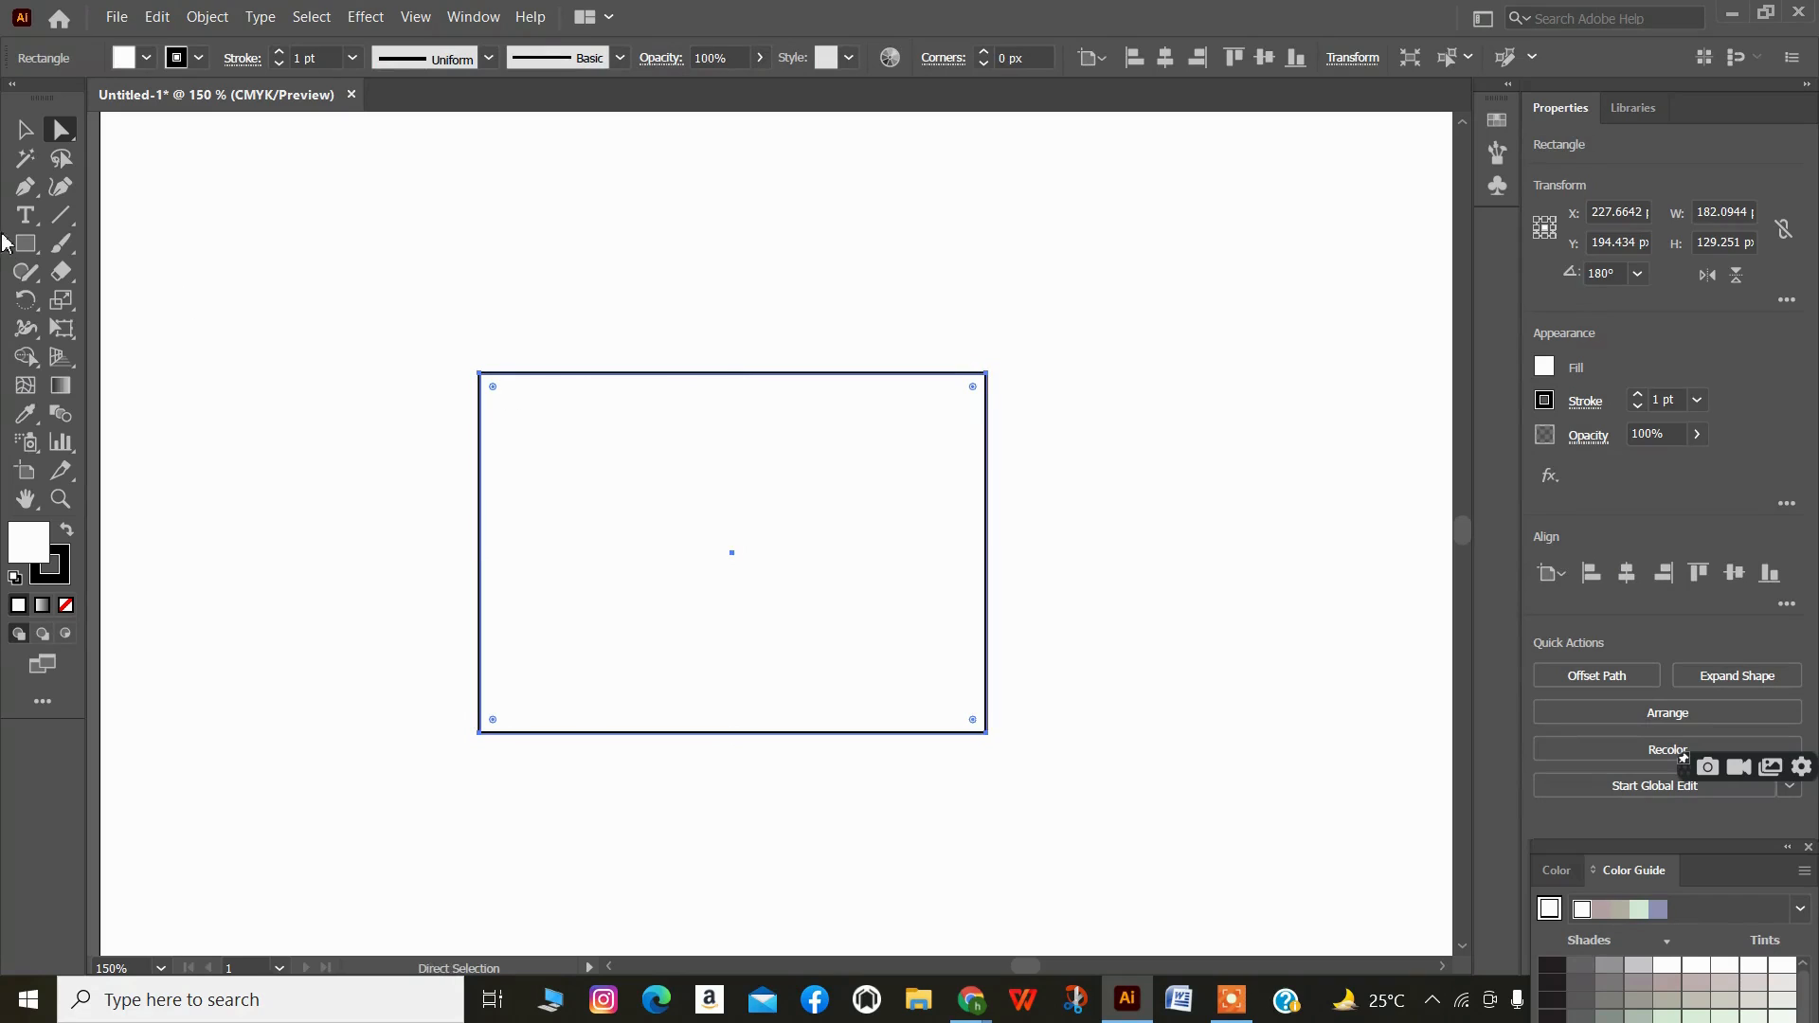
click(1000, 360)
click(988, 375)
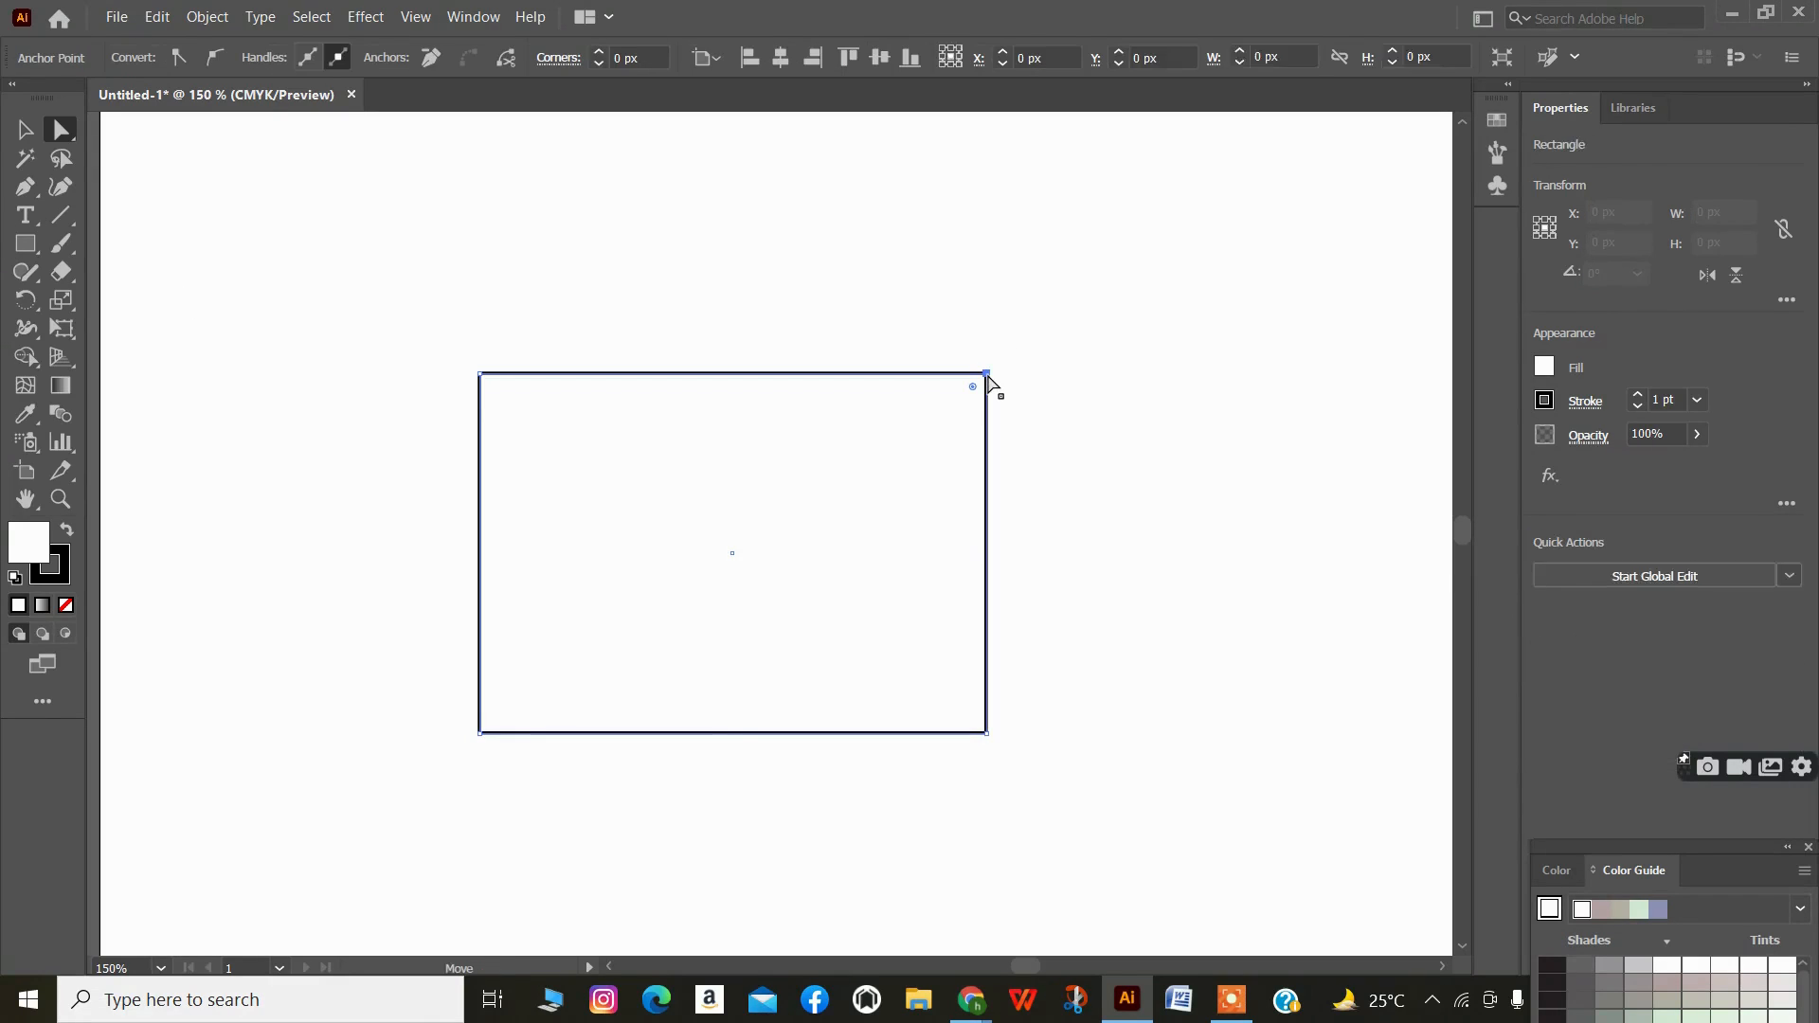
shift+click(480, 375)
shift+click(480, 734)
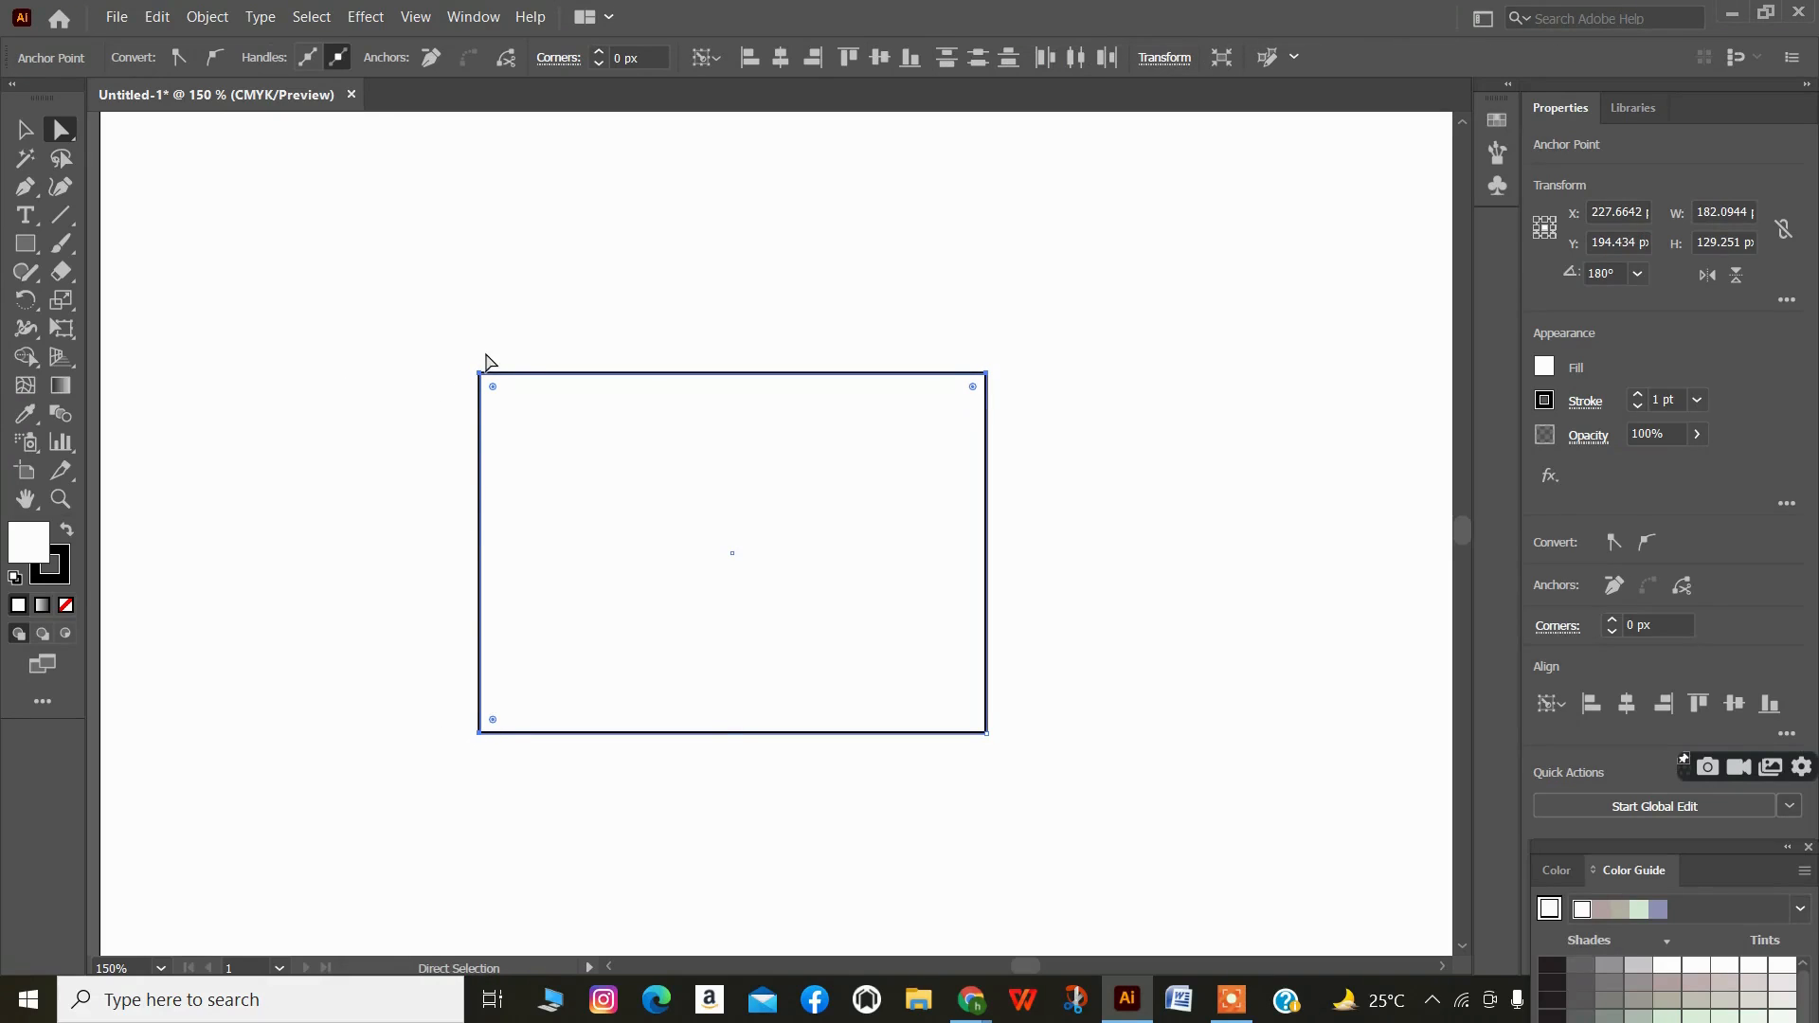
mouse_move(480, 386)
mouse_down()
mouse_move(771, 575)
mouse_move(870, 515)
mouse_move(445, 294)
mouse_move(185, 573)
mouse_move(747, 568)
mouse_move(784, 369)
mouse_move(127, 408)
mouse_move(790, 553)
mouse_move(578, 353)
mouse_move(323, 429)
mouse_move(492, 418)
mouse_move(890, 629)
mouse_move(623, 508)
mouse_move(368, 319)
mouse_move(748, 226)
mouse_move(544, 341)
mouse_move(512, 407)
mouse_move(523, 356)
mouse_move(456, 404)
mouse_move(492, 396)
mouse_move(476, 374)
mouse_up()
scroll(502, 512, up, 4)
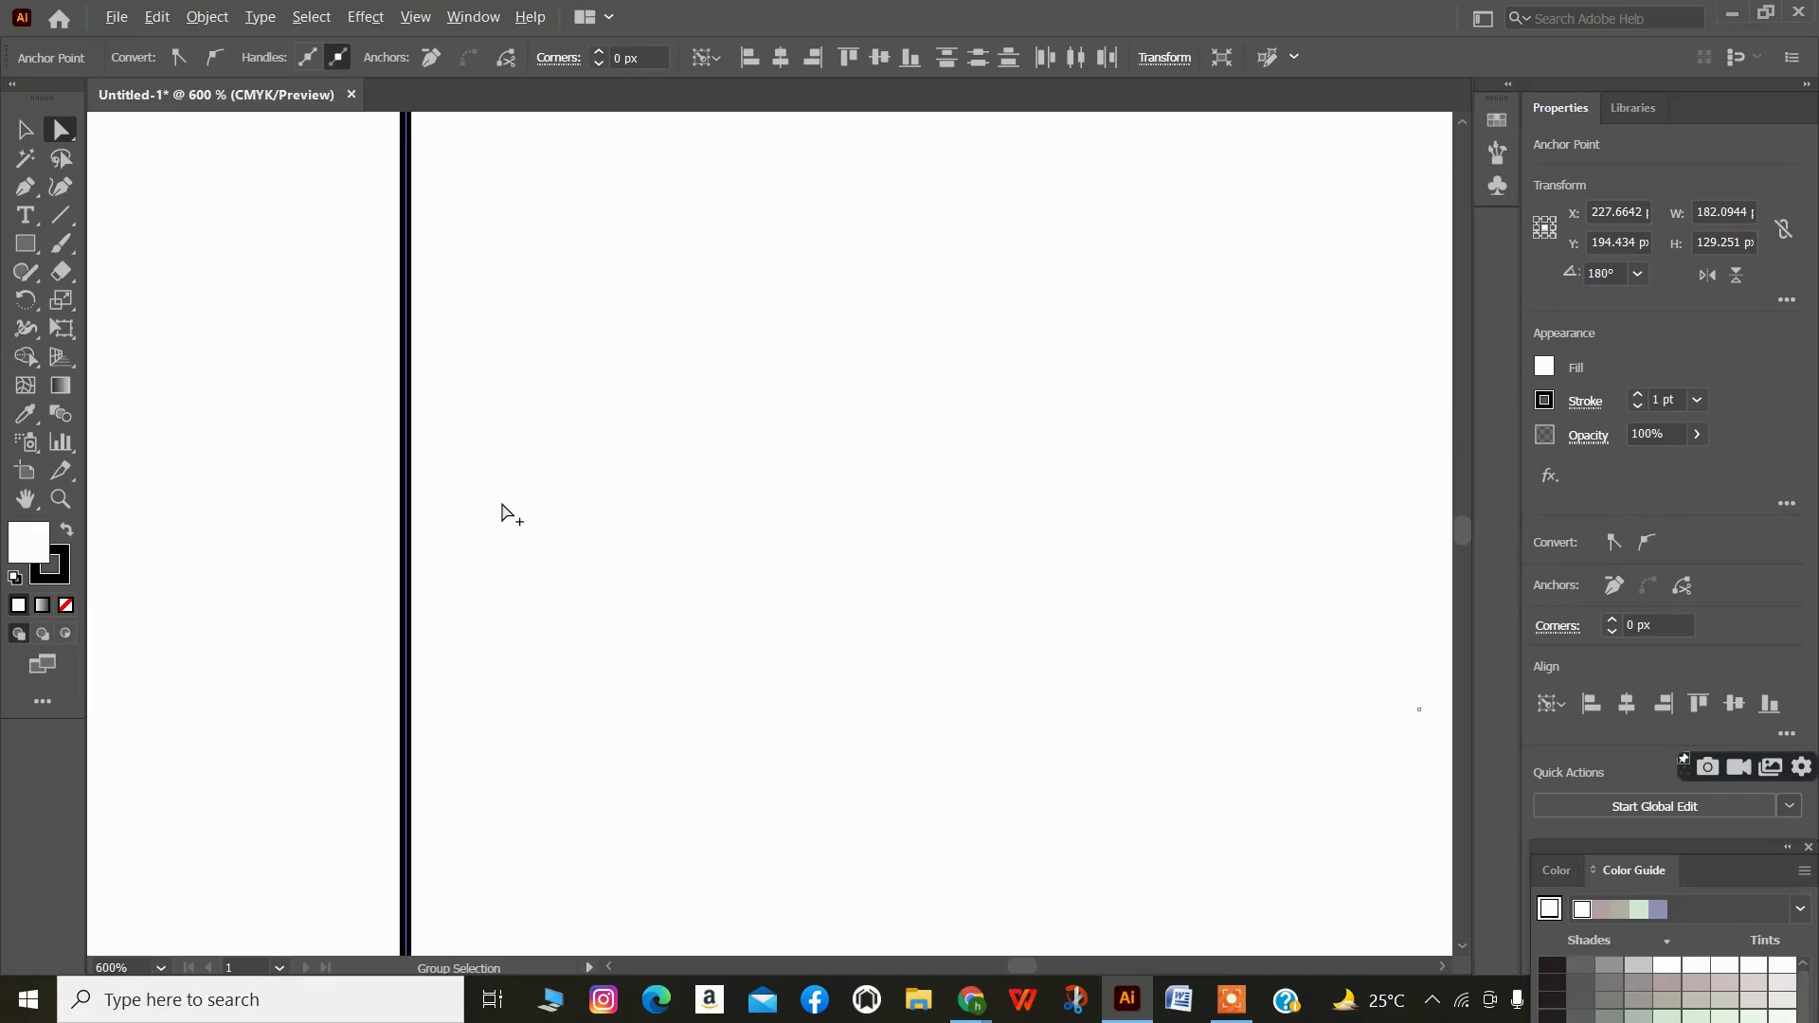
scroll(502, 512, up, 5)
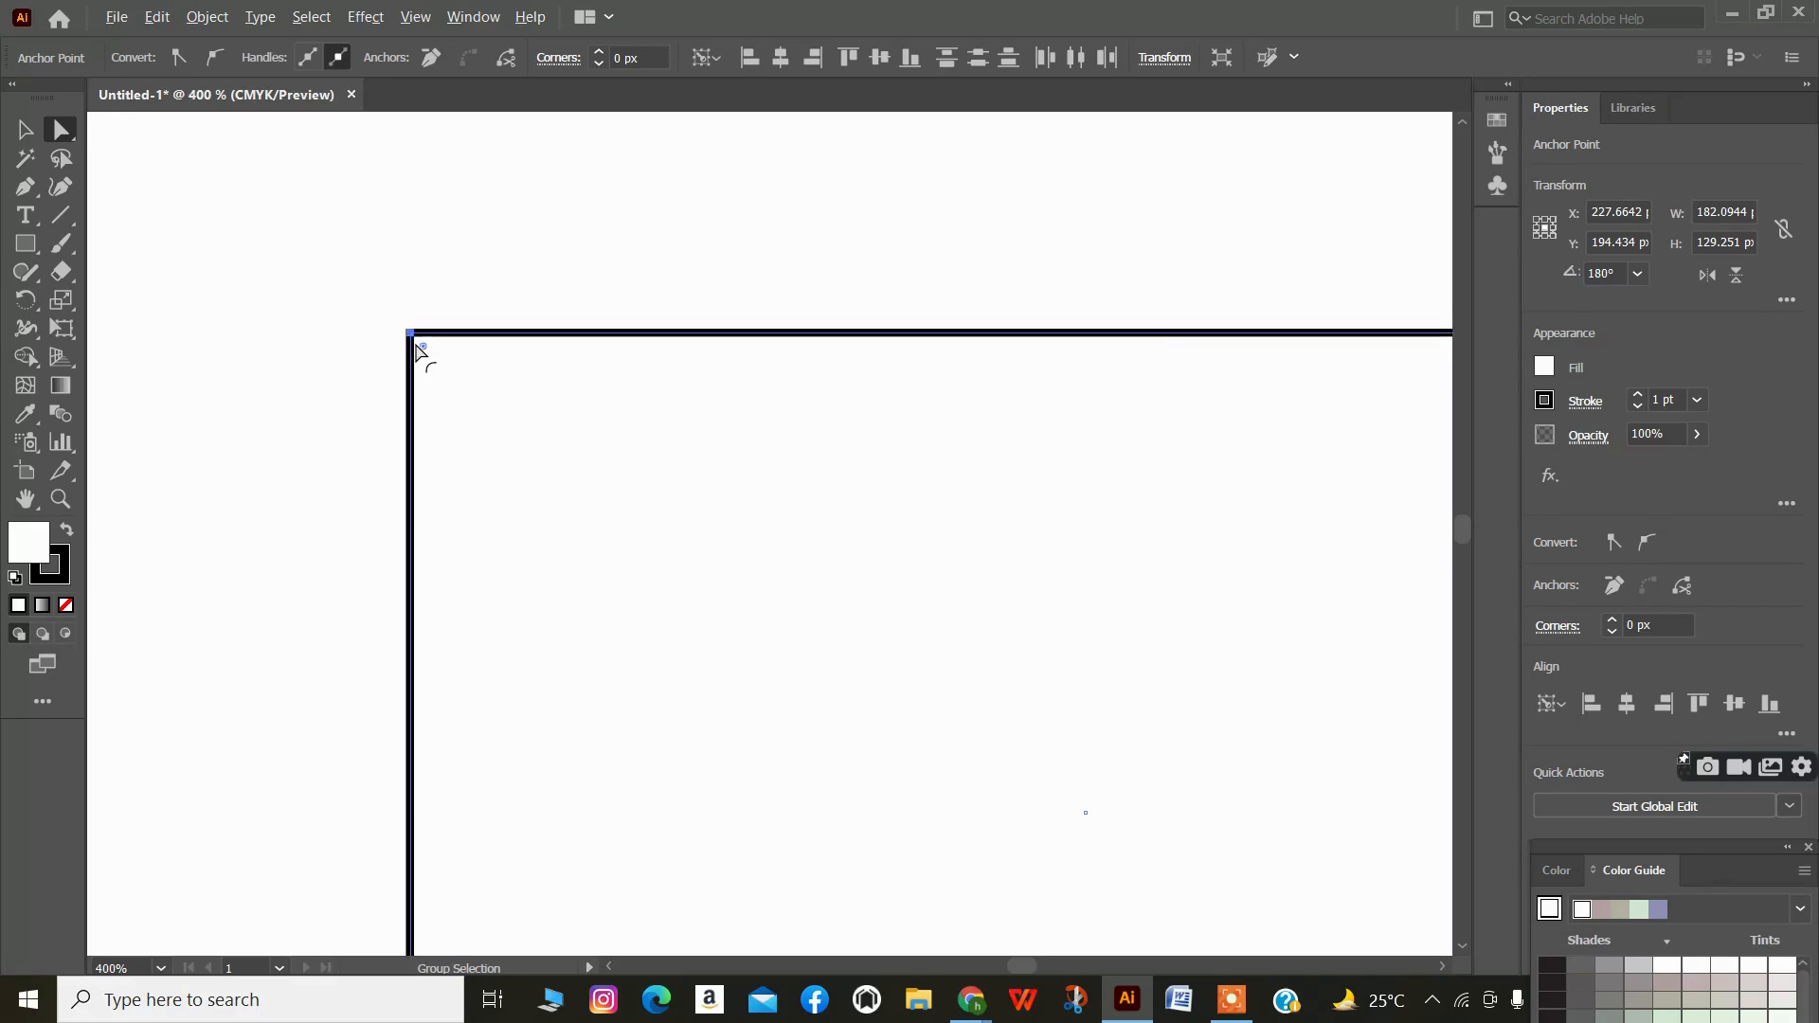
scroll(417, 349, down, 7)
scroll(418, 350, up, 2)
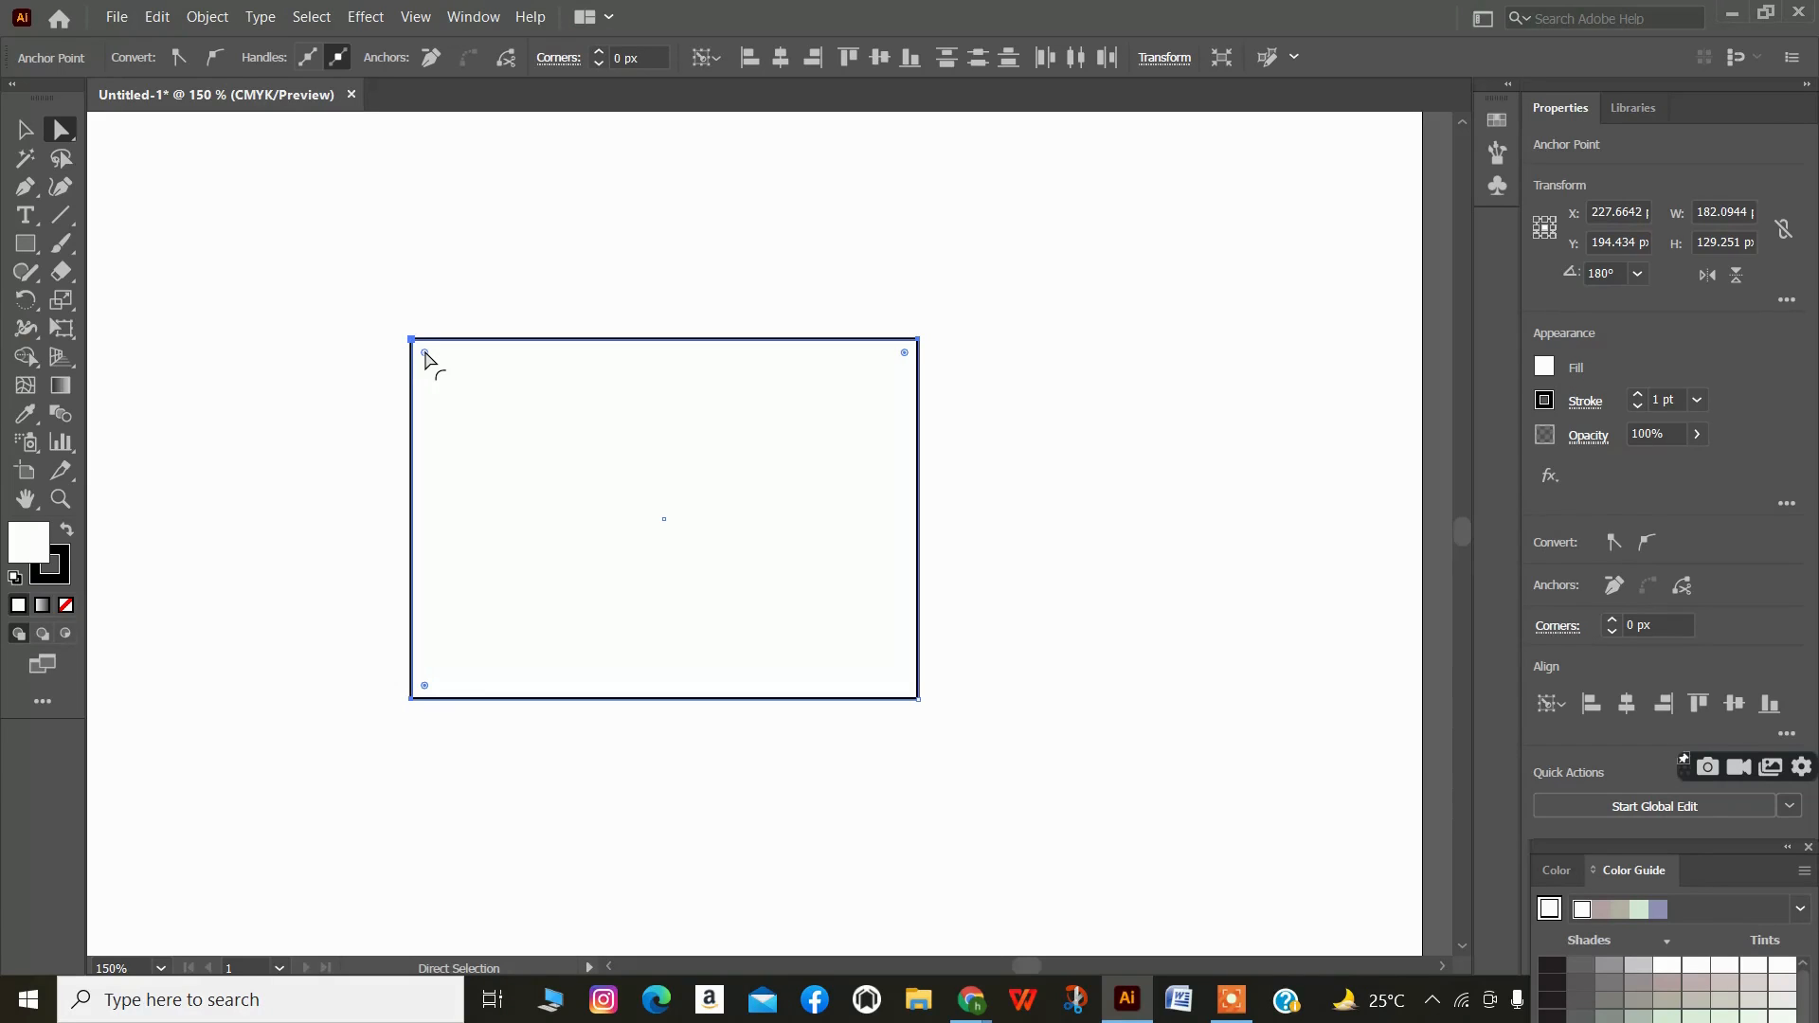
- Try rounding all four corners of the rectangle with the live corner widgets, and deselect it
drag(424, 353, 960, 781)
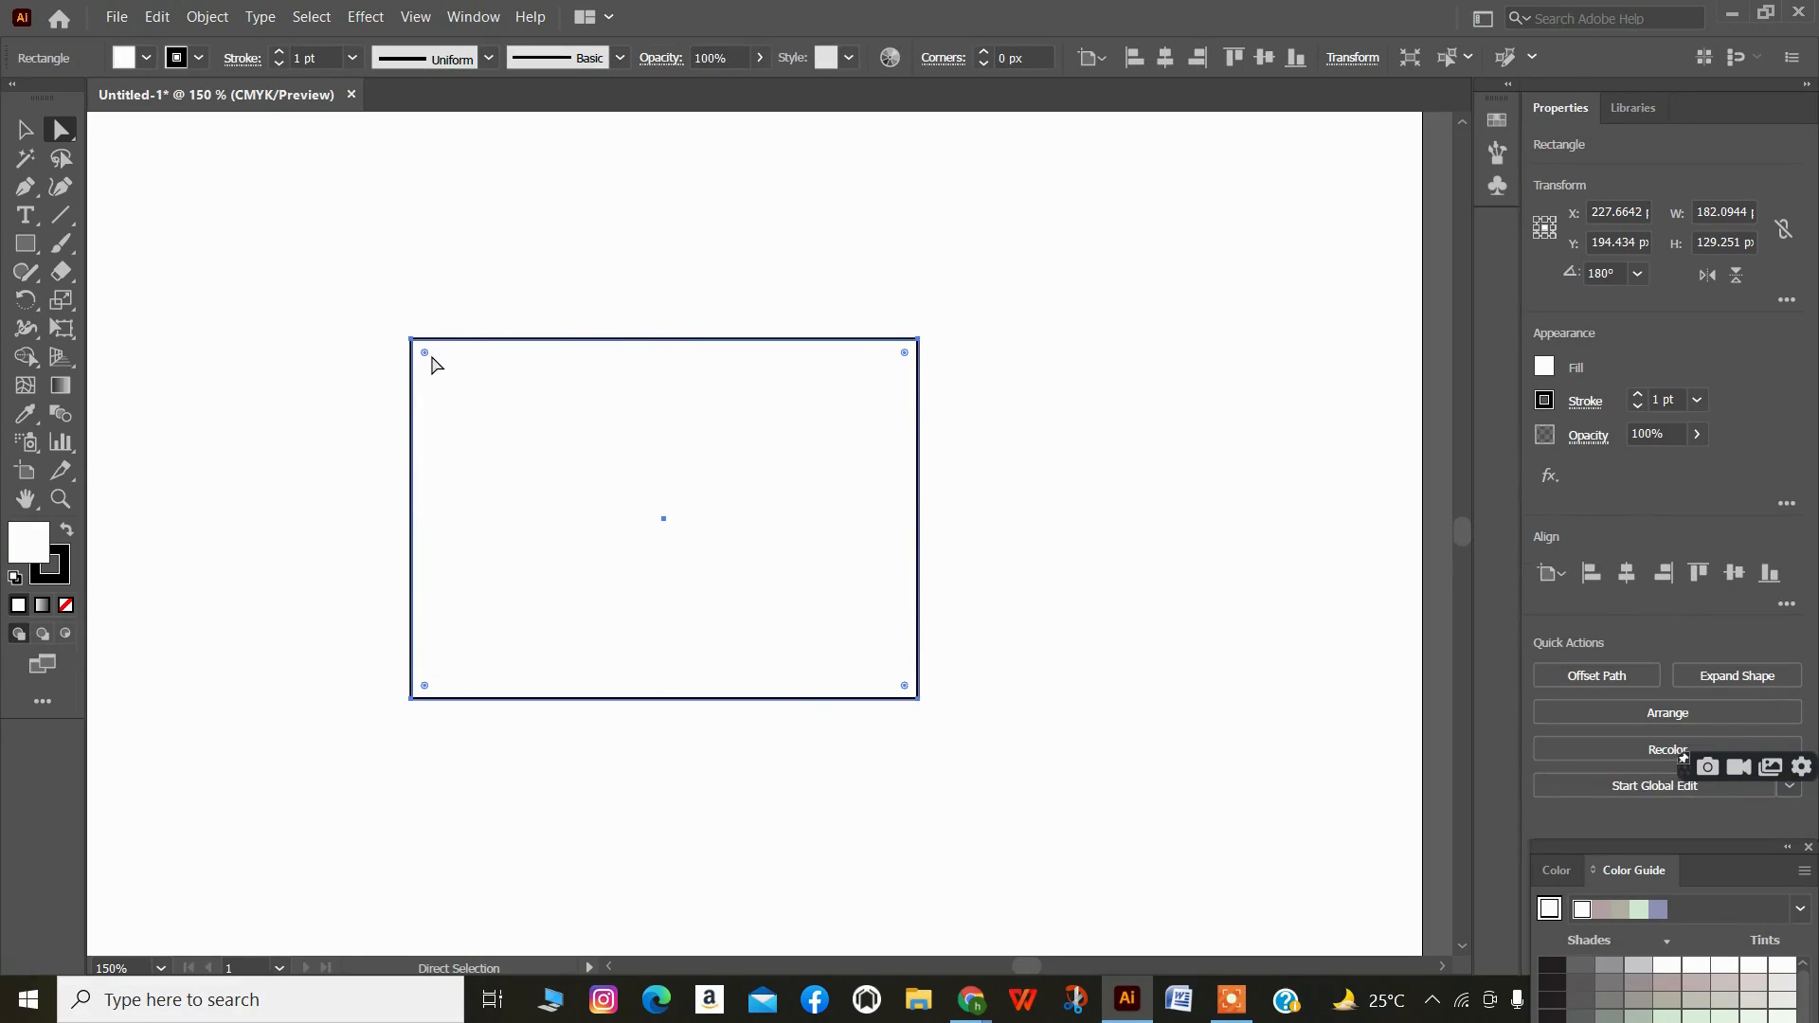
drag(424, 354, 355, 297)
click(417, 319)
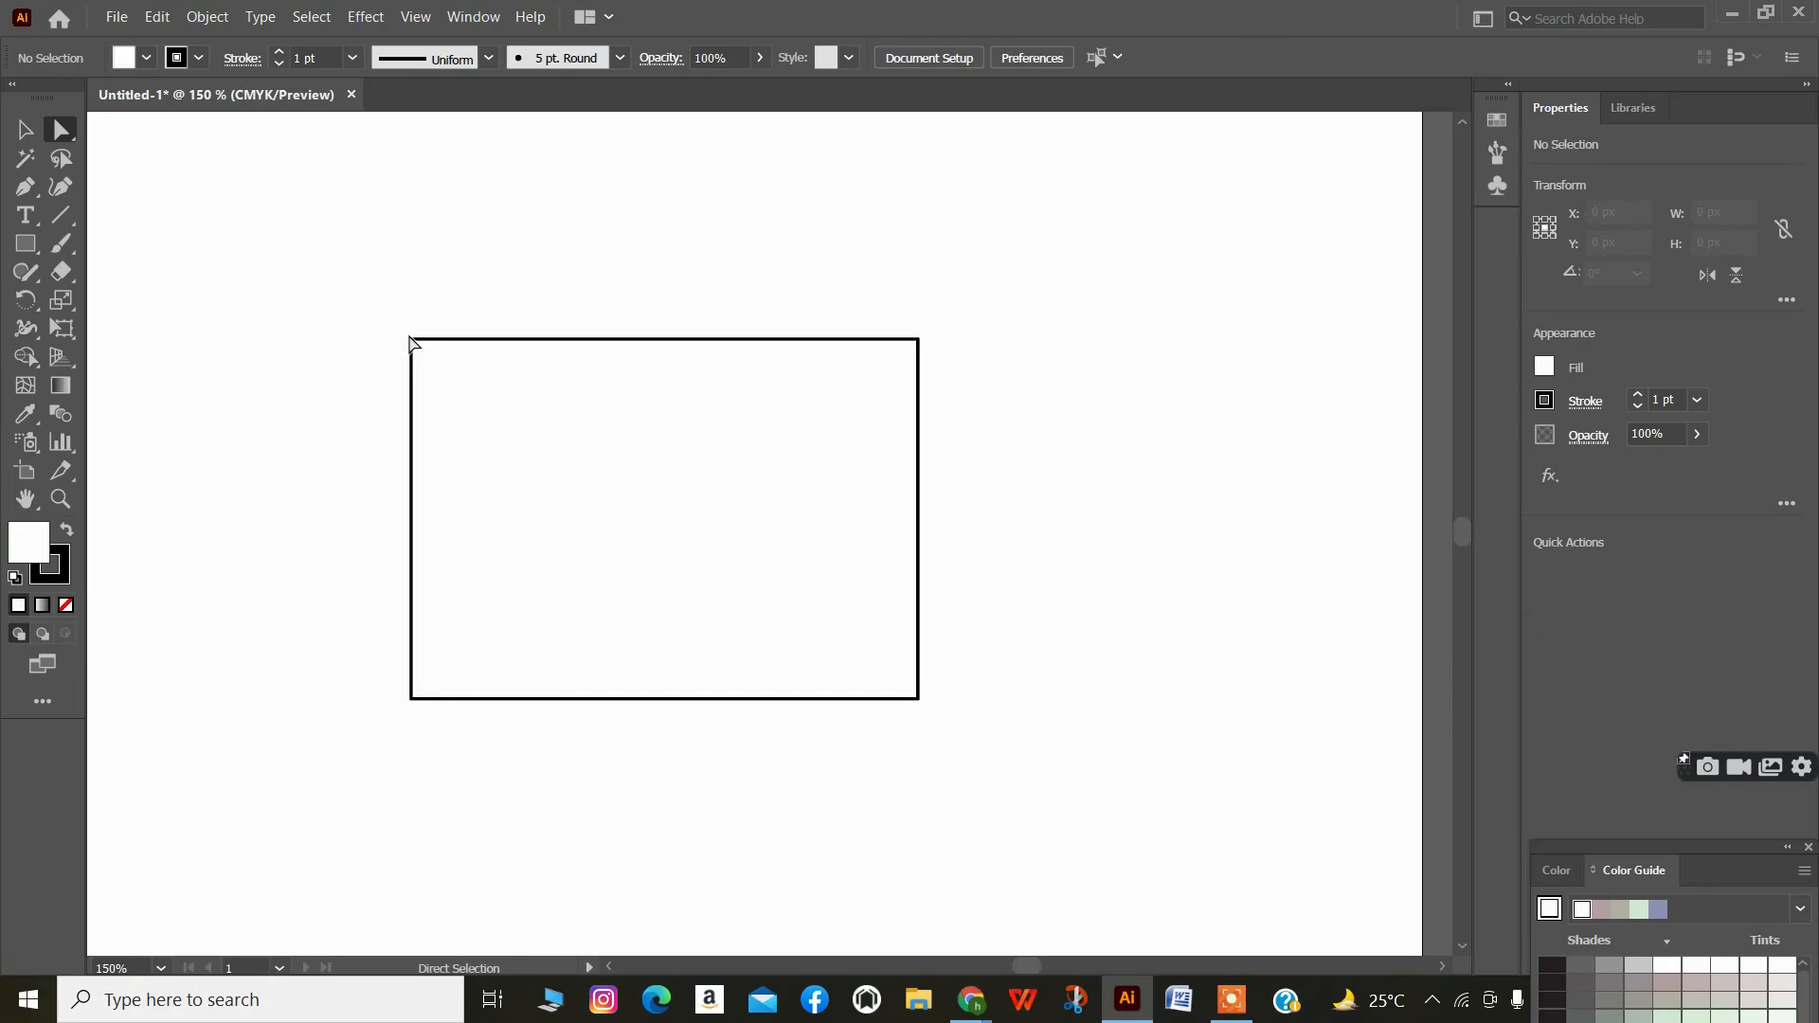
- Round only the rectangle's top-left and bottom-right corners to a radius of about 76.6 px
click(411, 341)
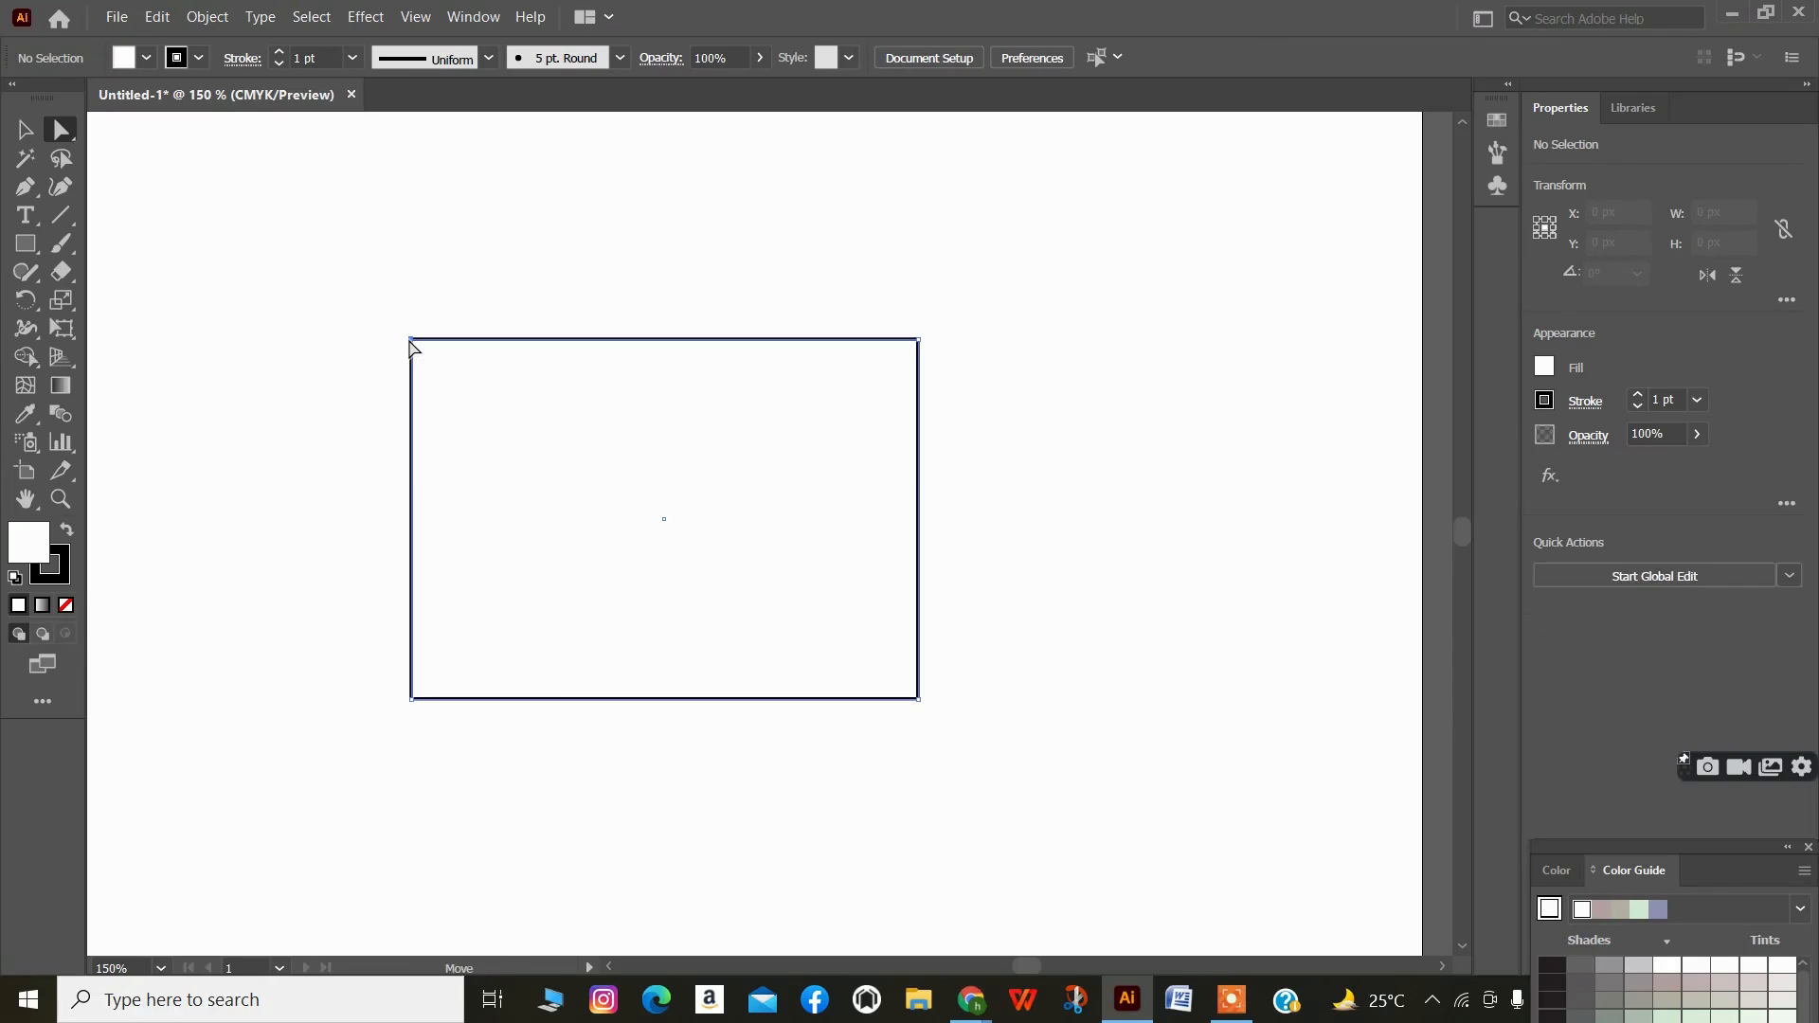
shift+click(919, 700)
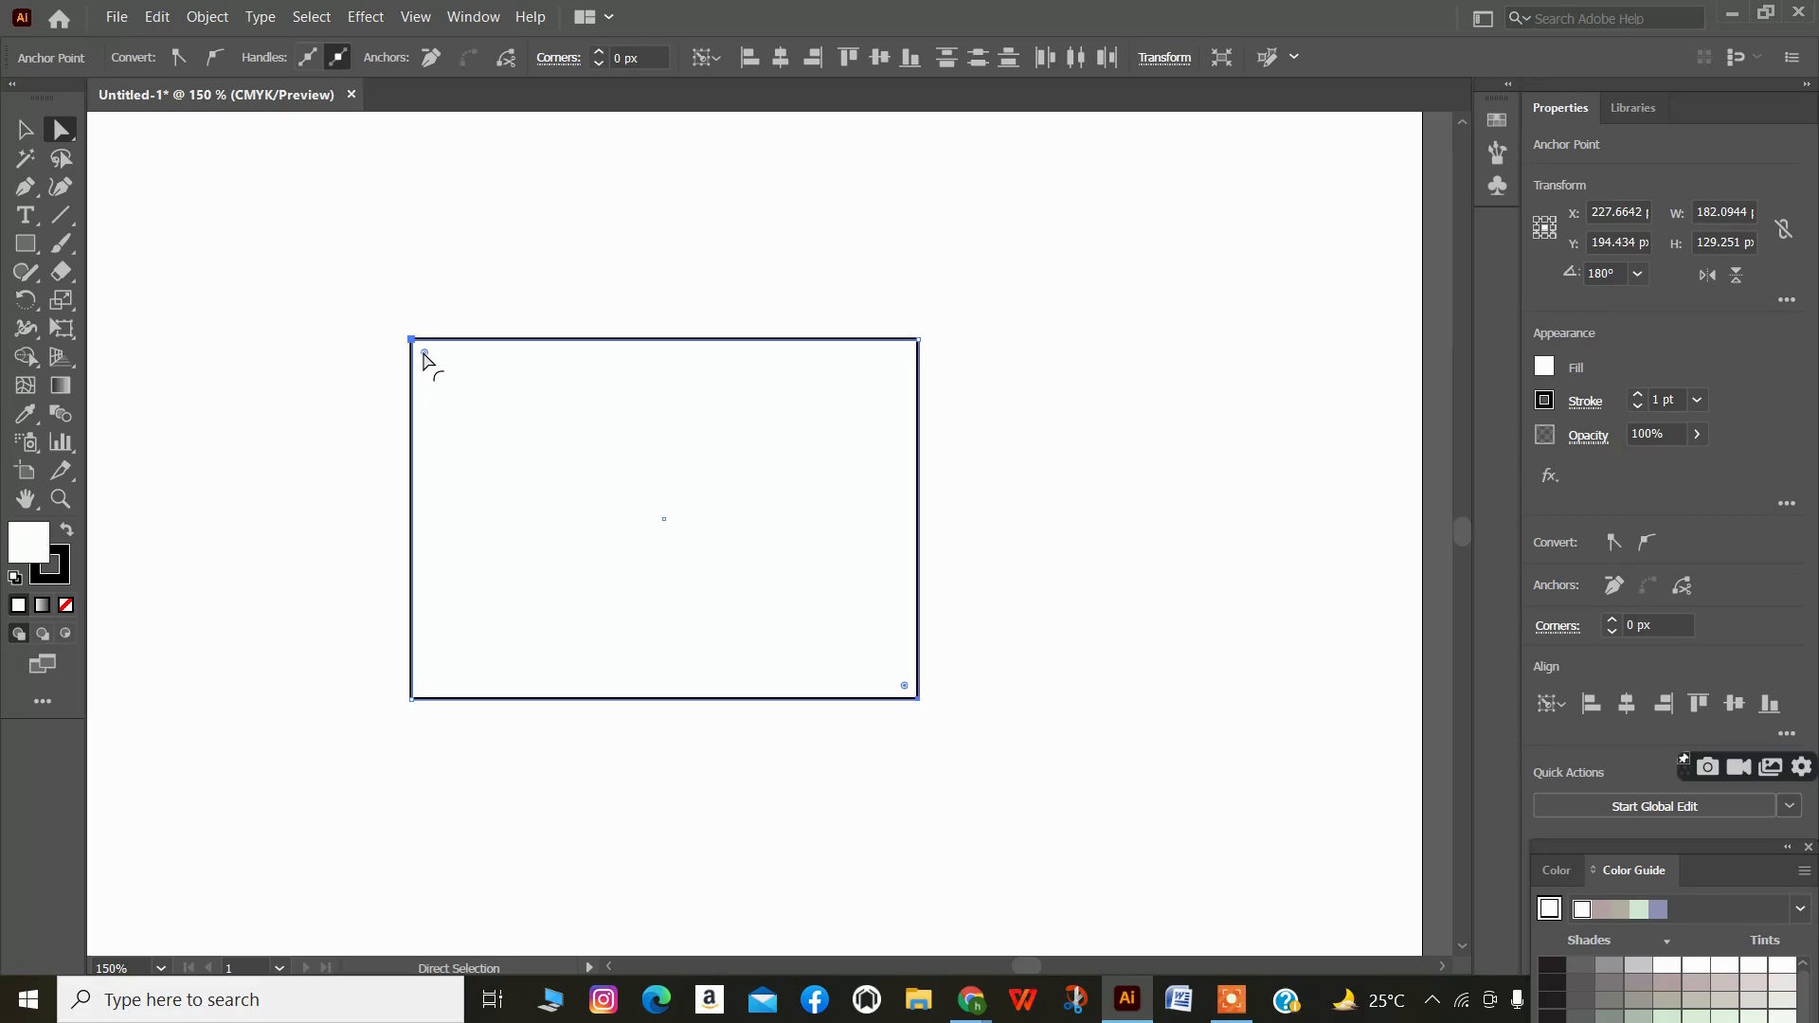
drag(423, 352, 609, 579)
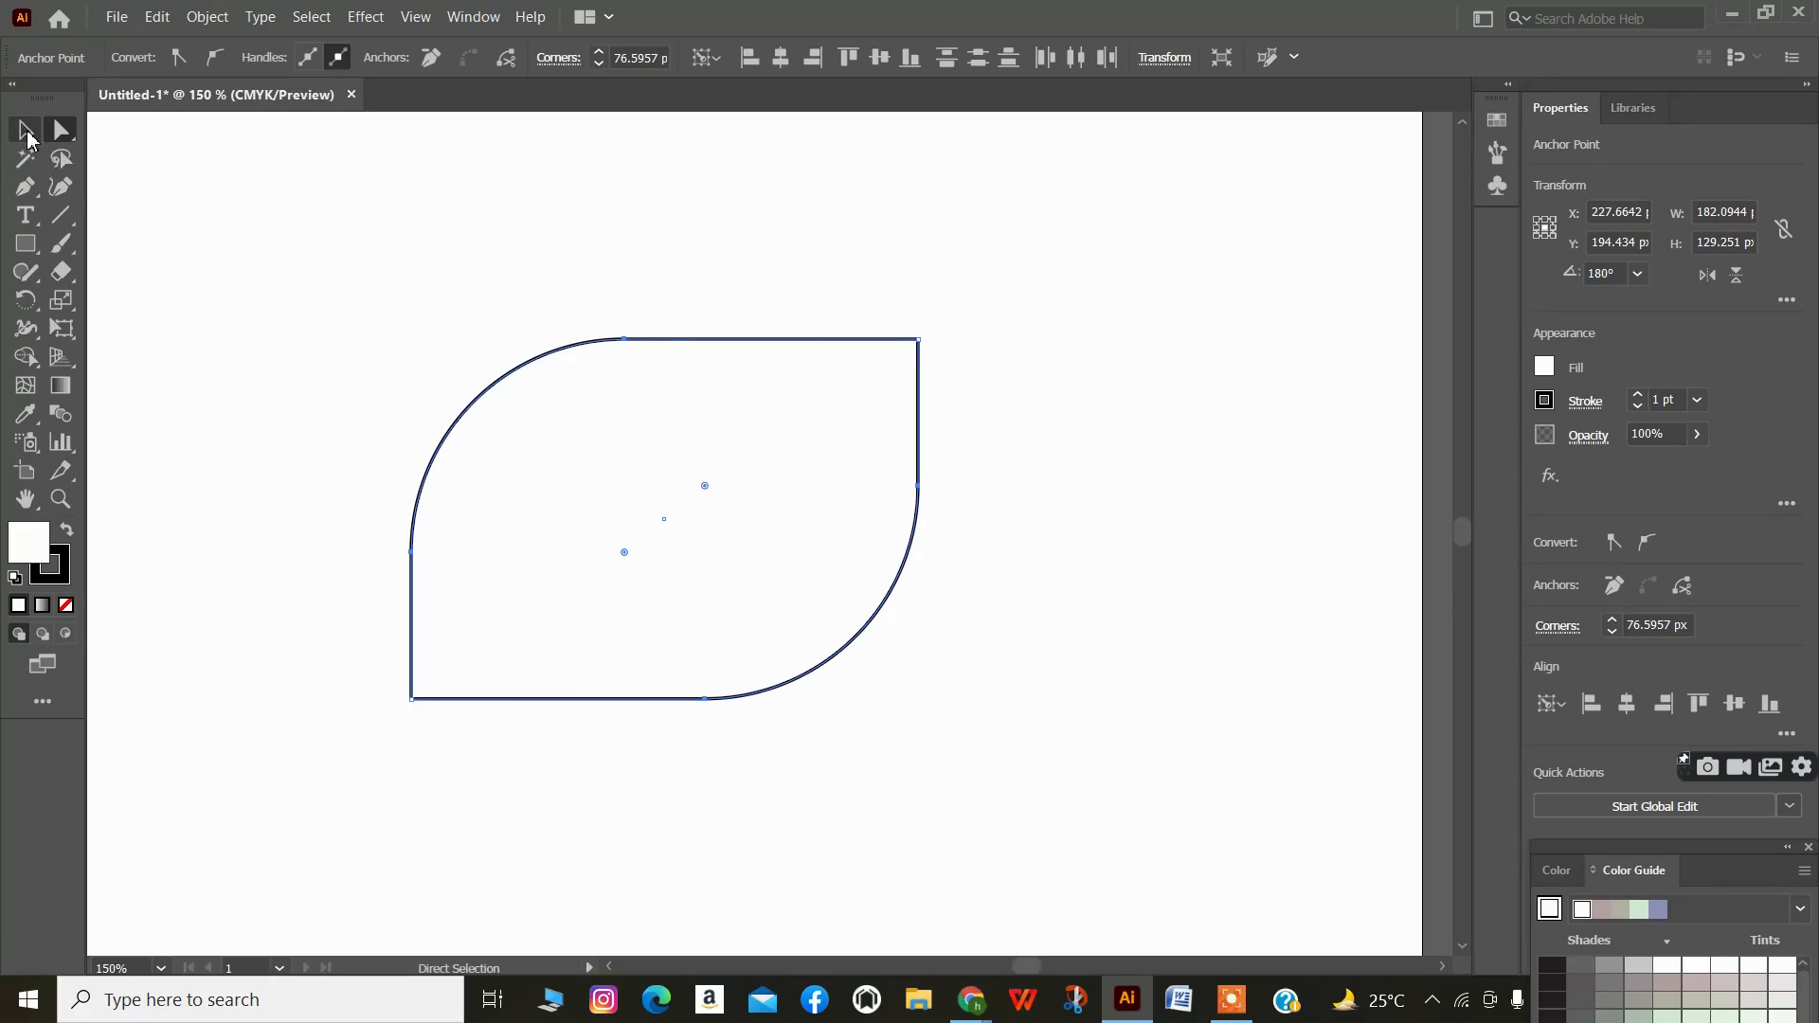
- Fill the leaf shape with a medium olive green using the Color Picker
click(25, 130)
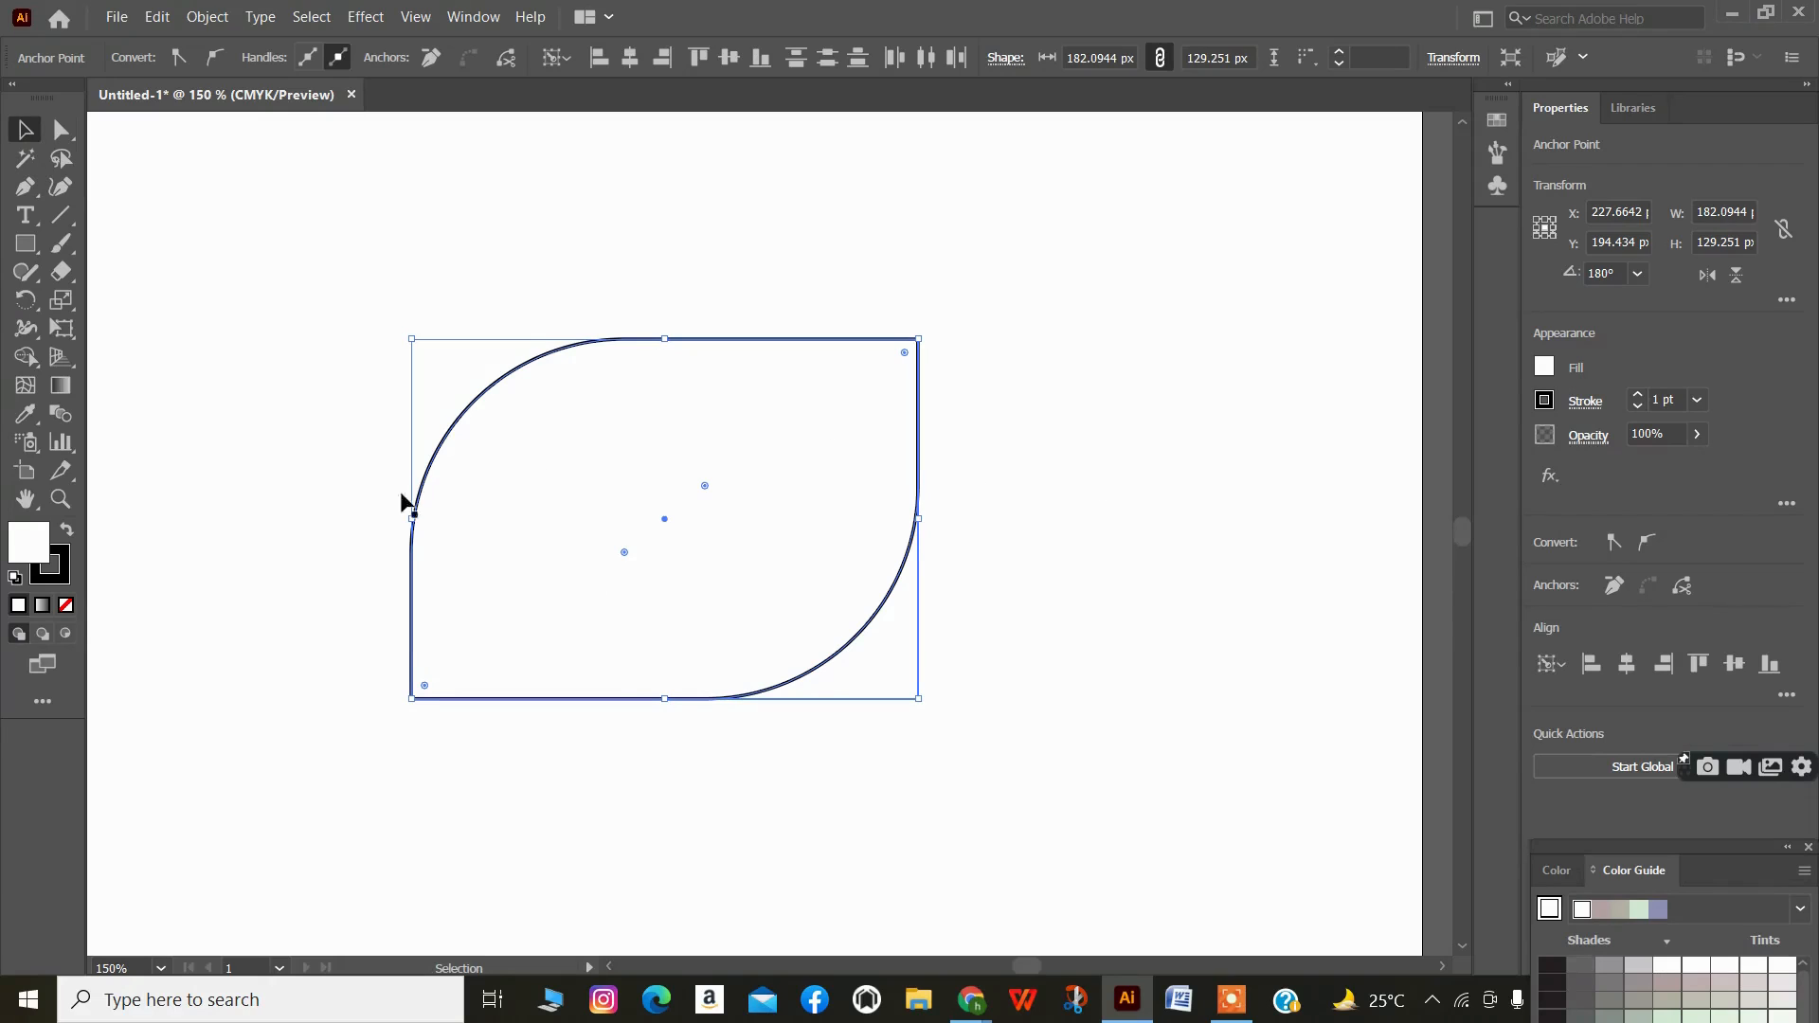
click(61, 130)
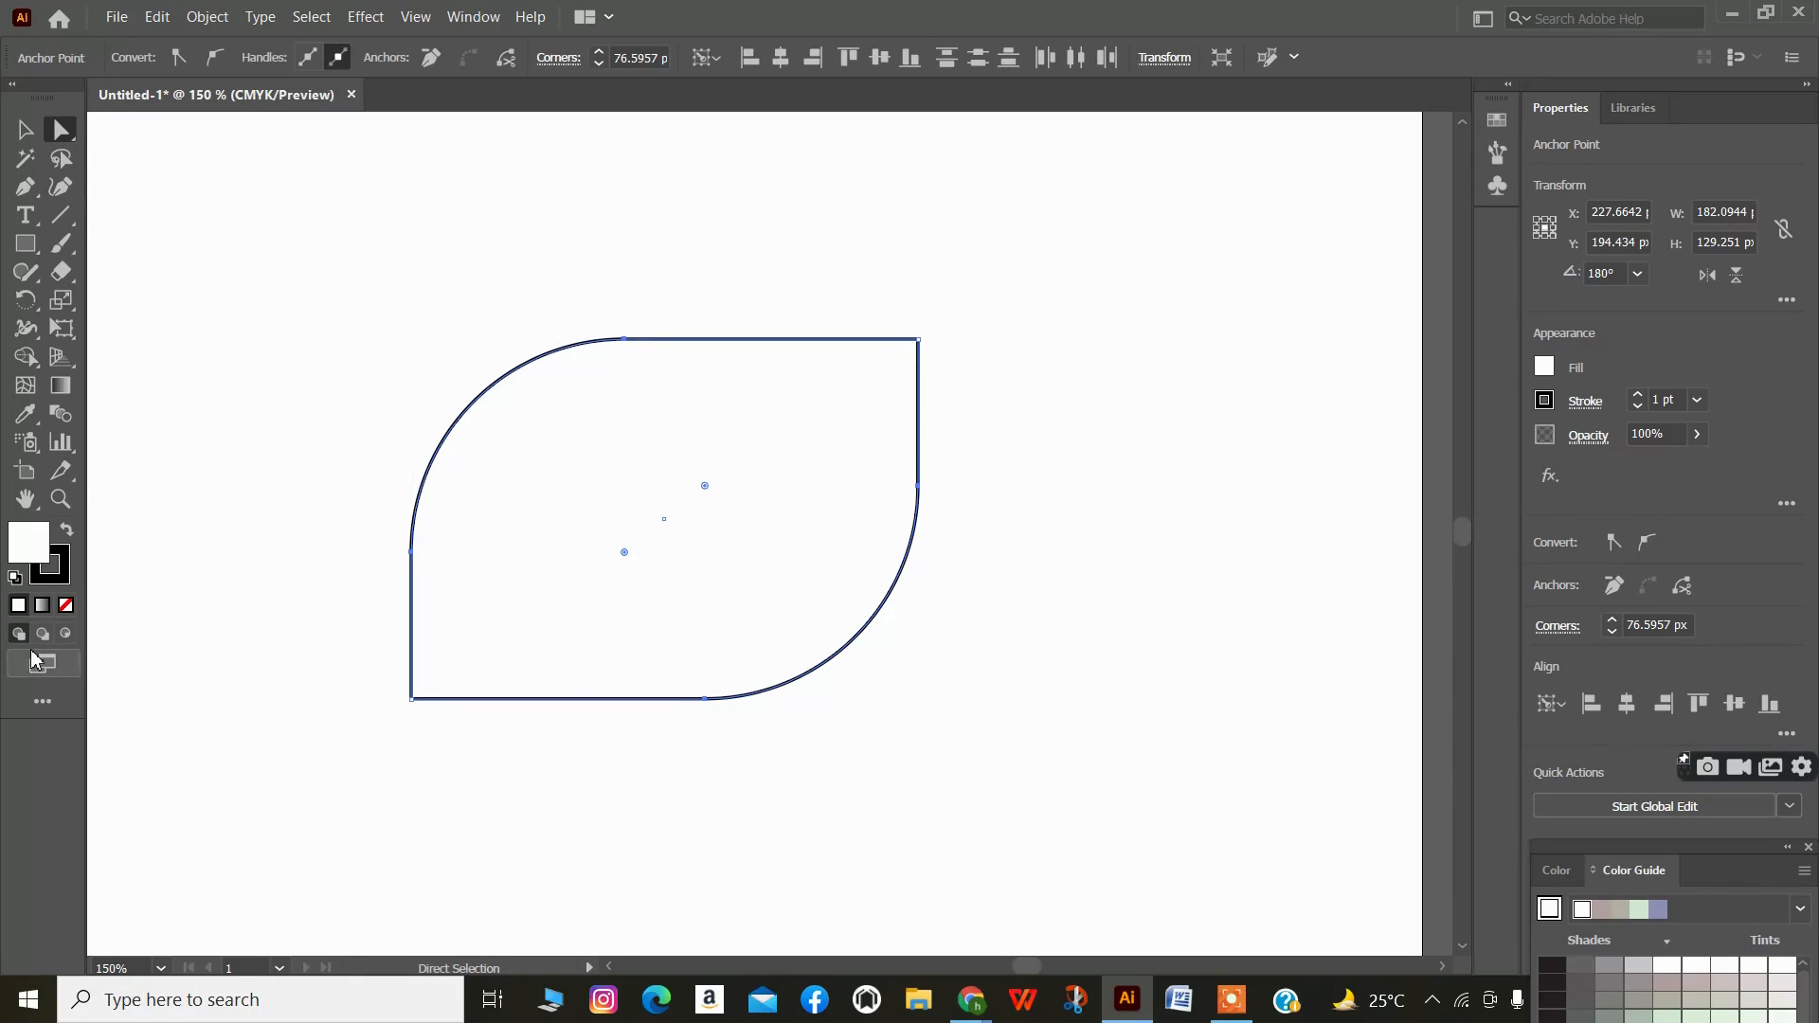
double_click(29, 564)
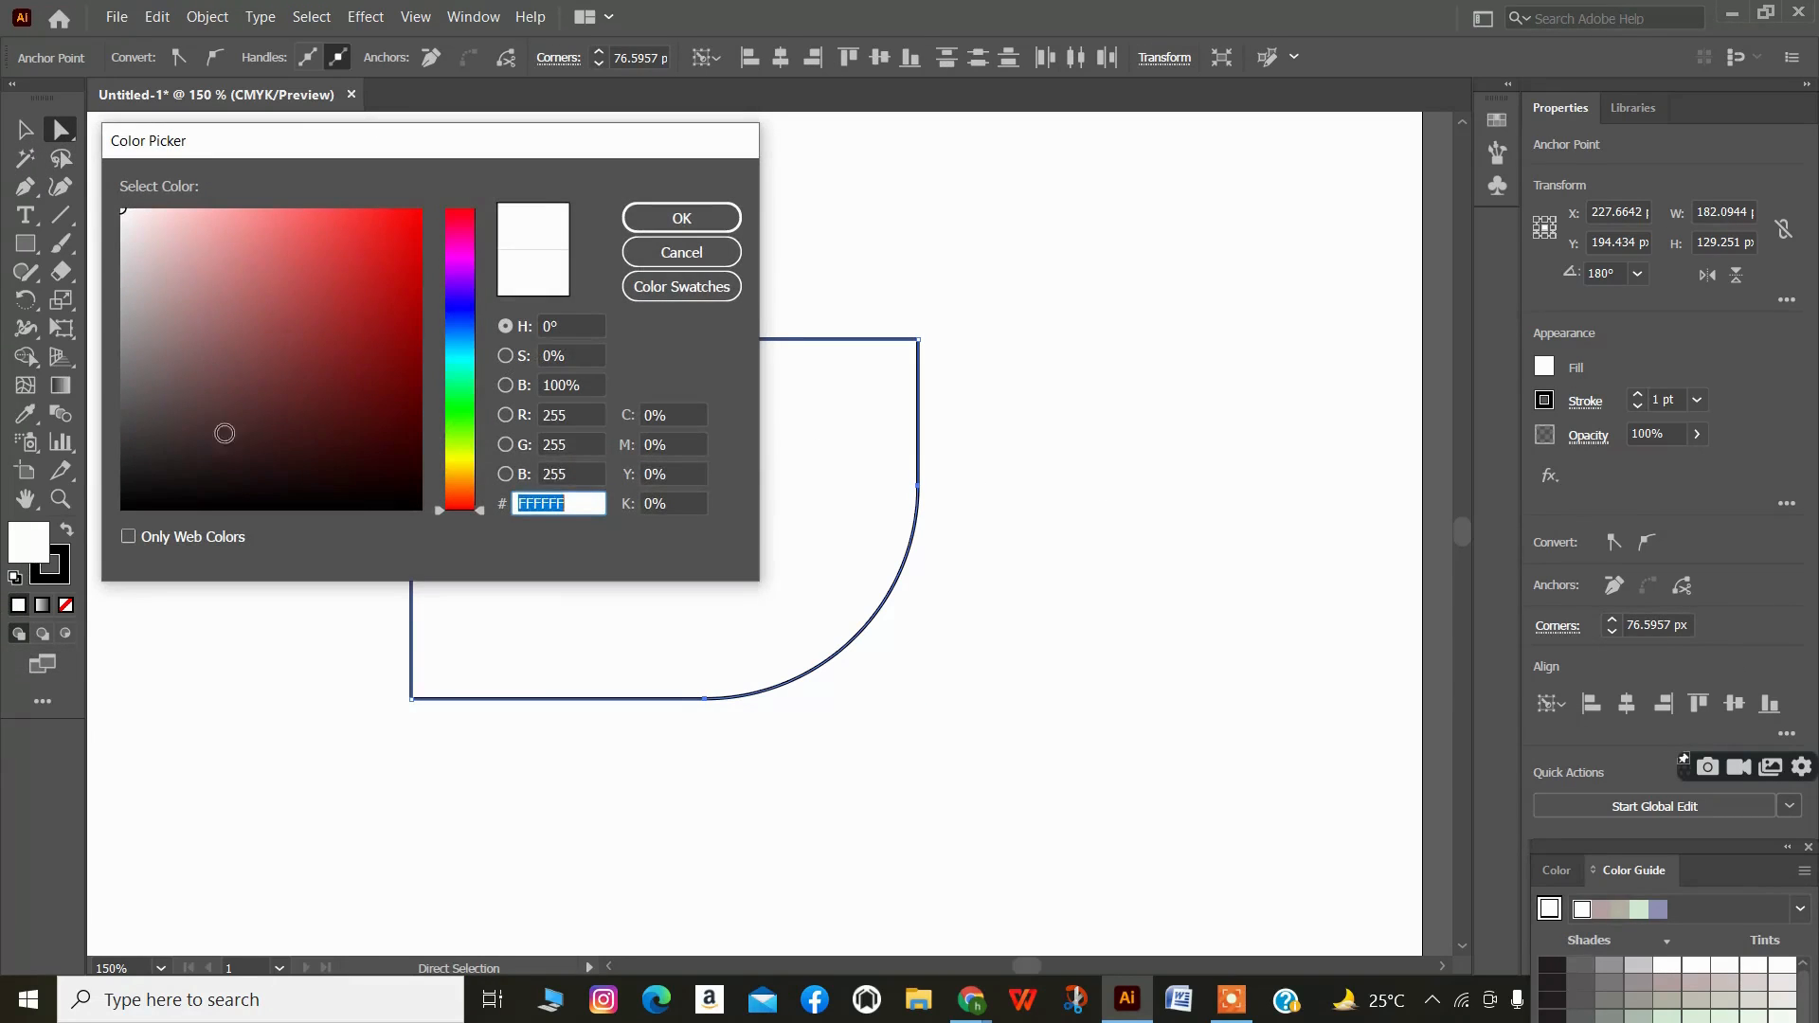
drag(223, 427, 415, 429)
click(468, 451)
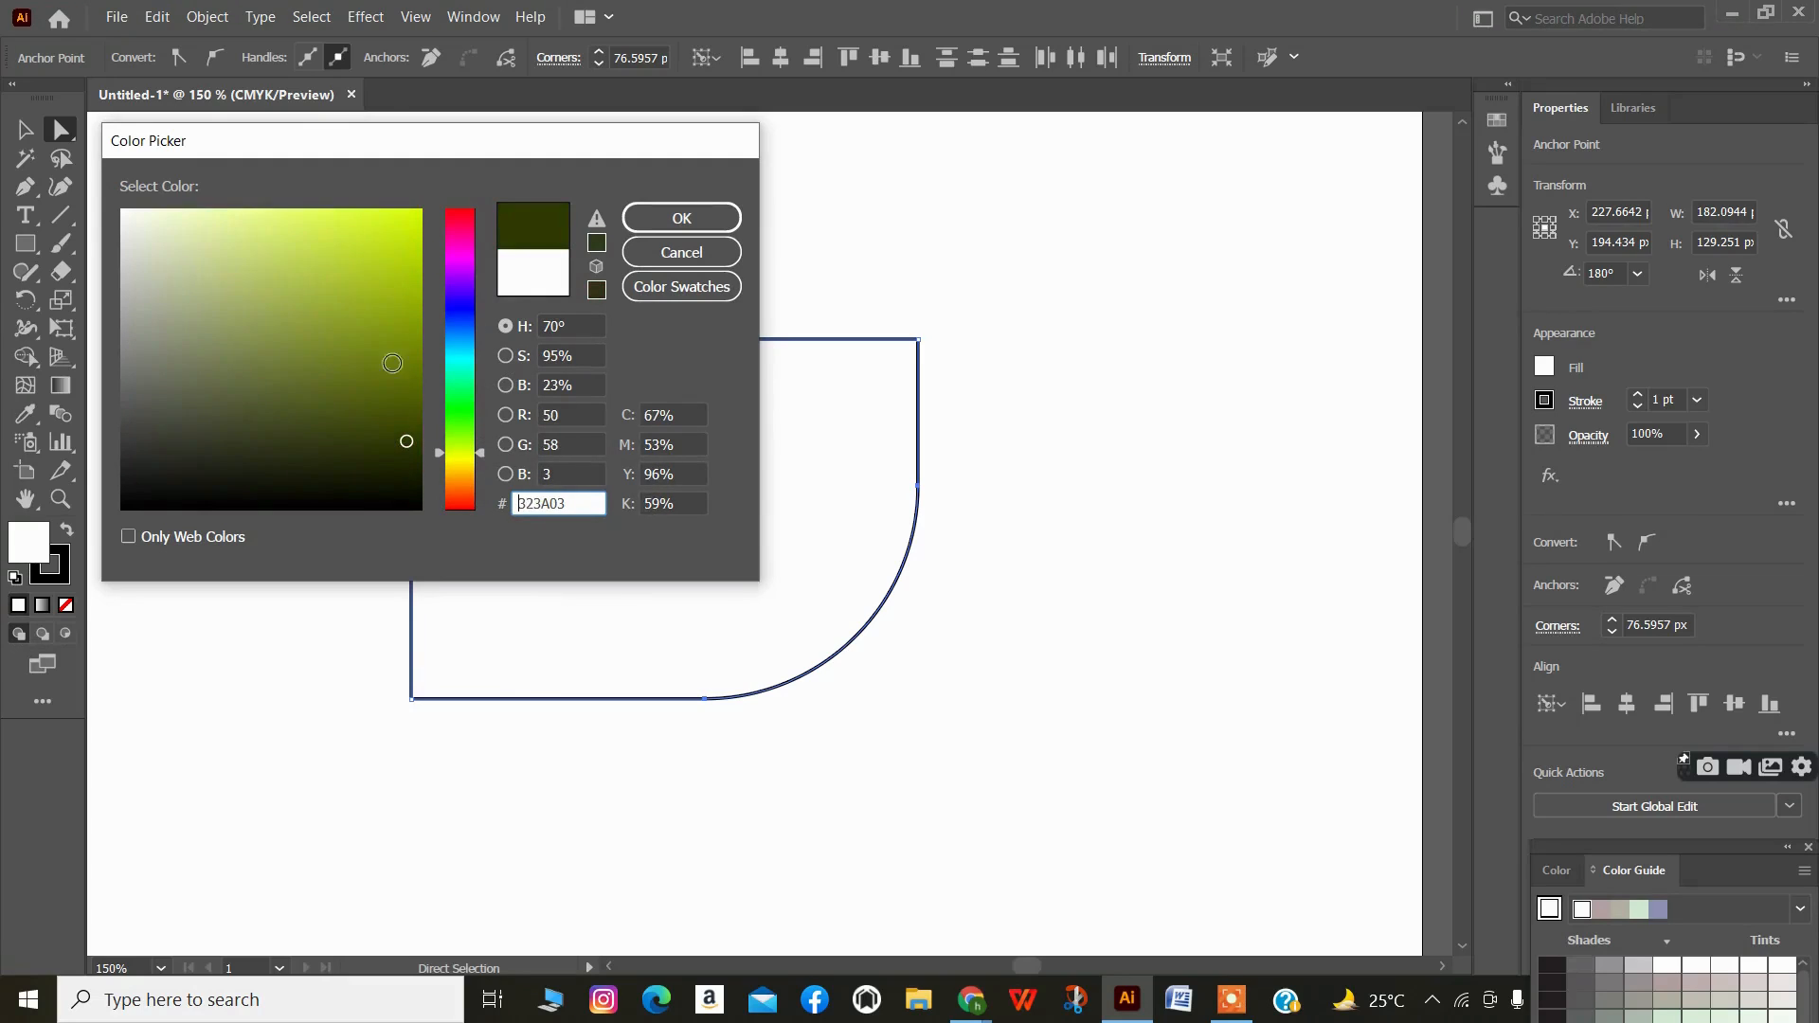
drag(392, 364, 391, 309)
click(662, 220)
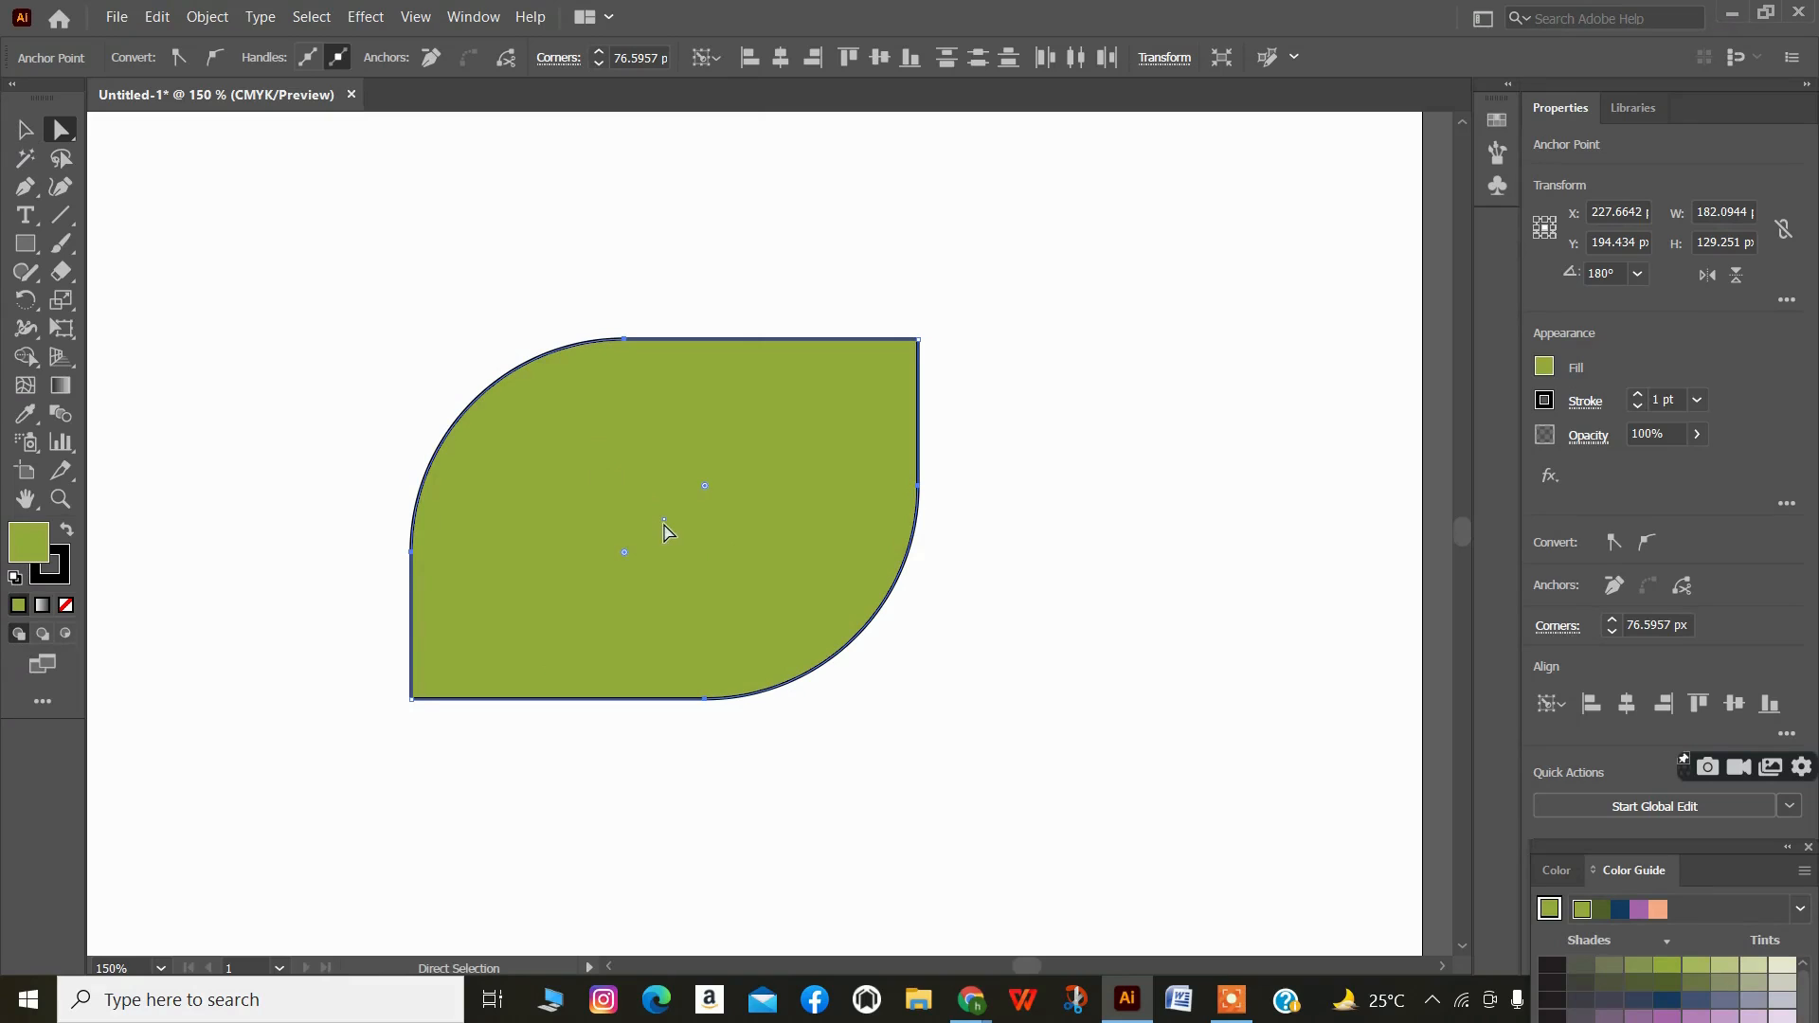
- Duplicate the green leaf shape until four leaves form a staggered two-by-two arrangement on the artboard
drag(664, 521, 1080, 755)
scroll(902, 723, down, 2)
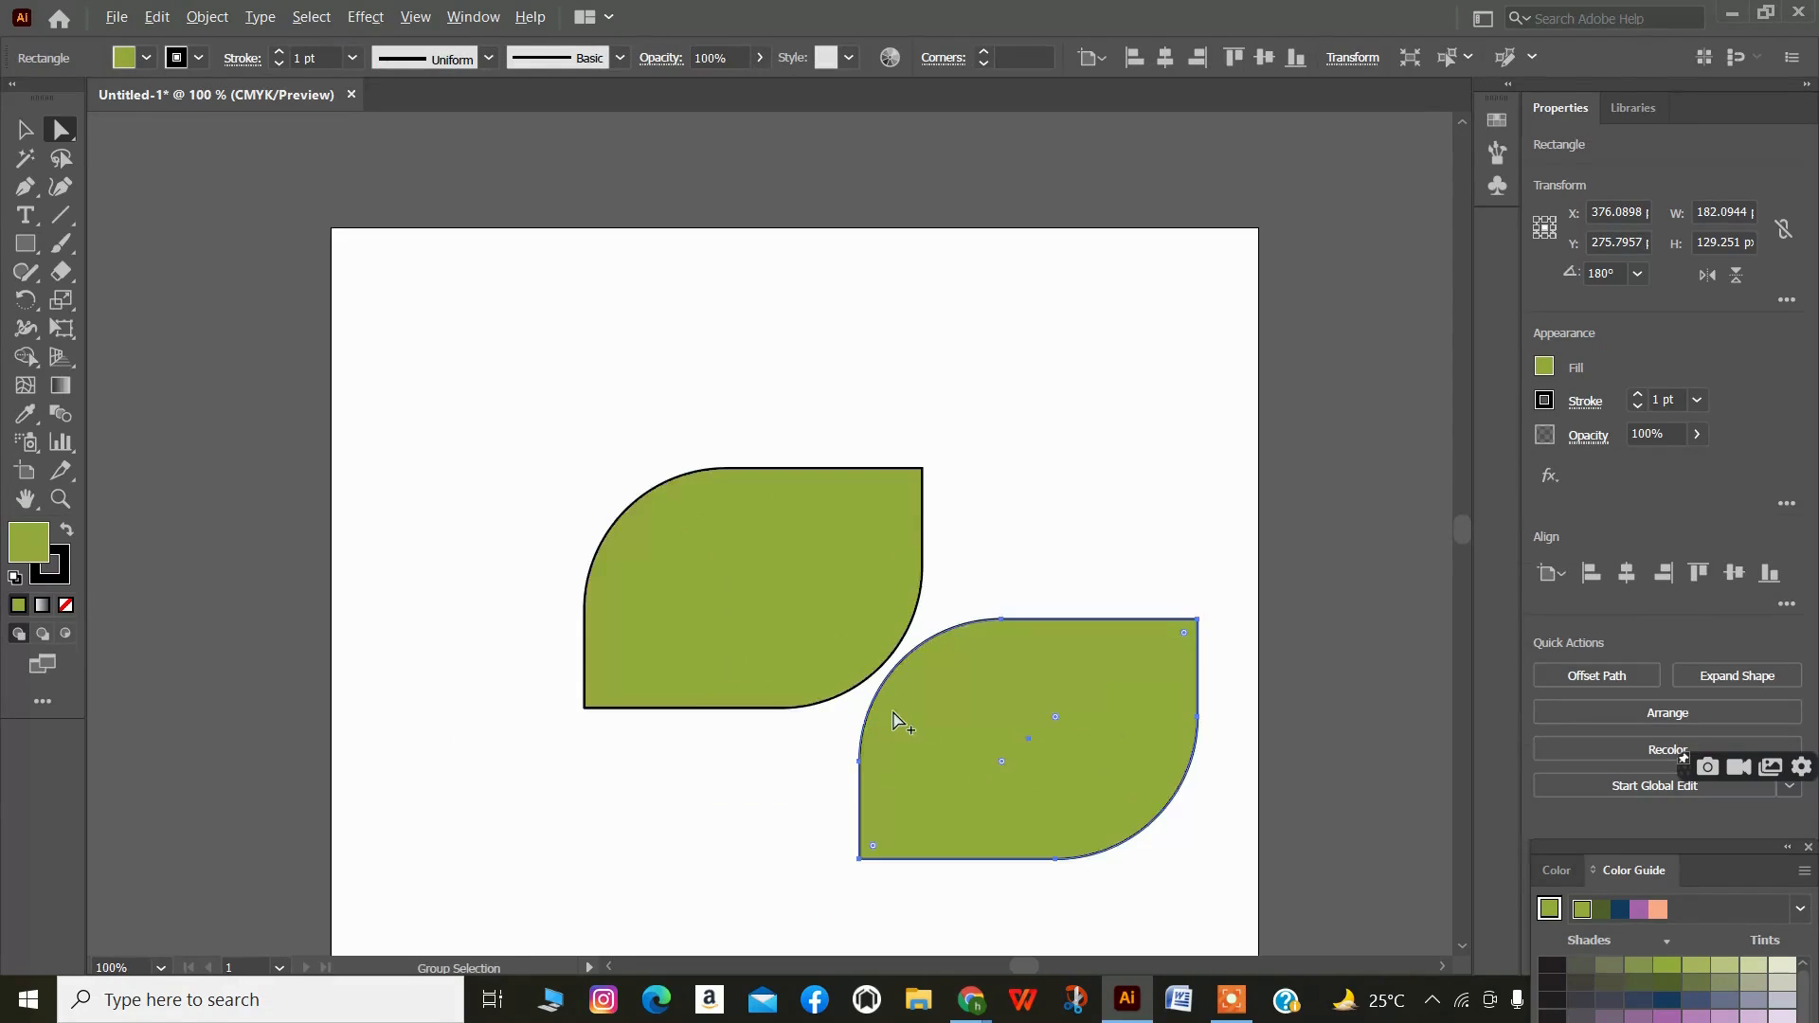
scroll(874, 694, down, 1)
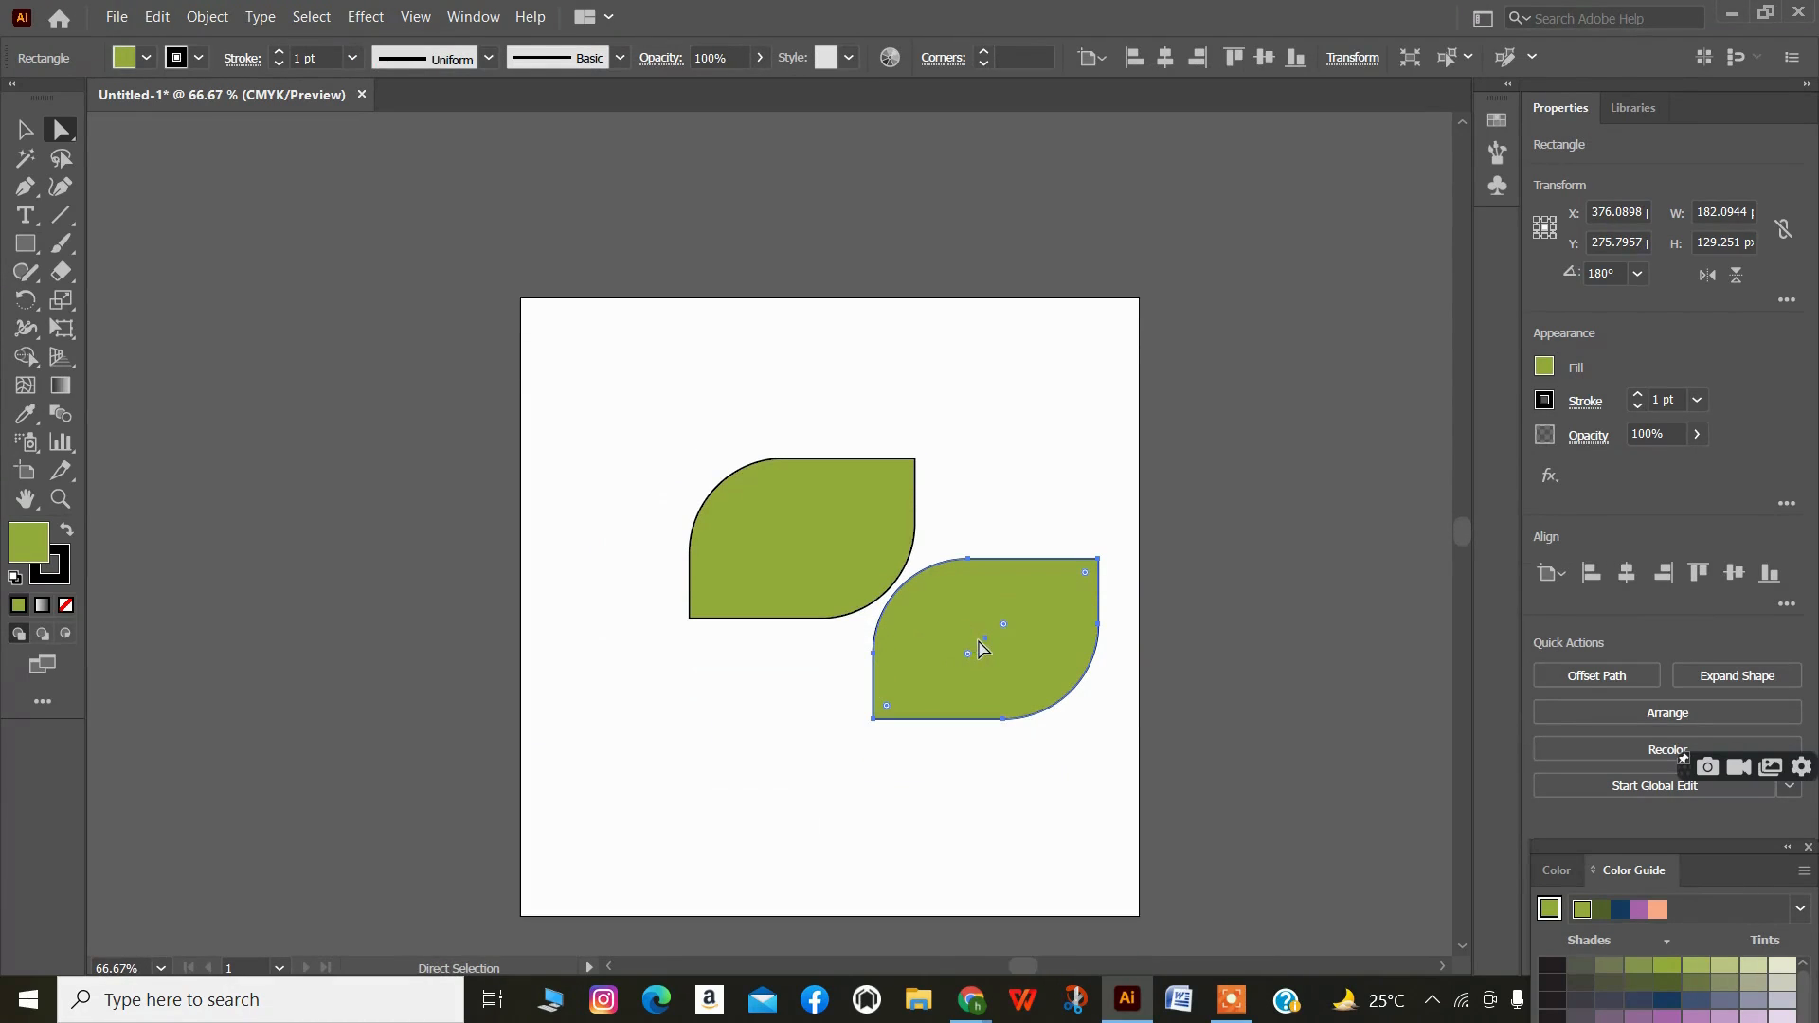
drag(985, 647, 1048, 475)
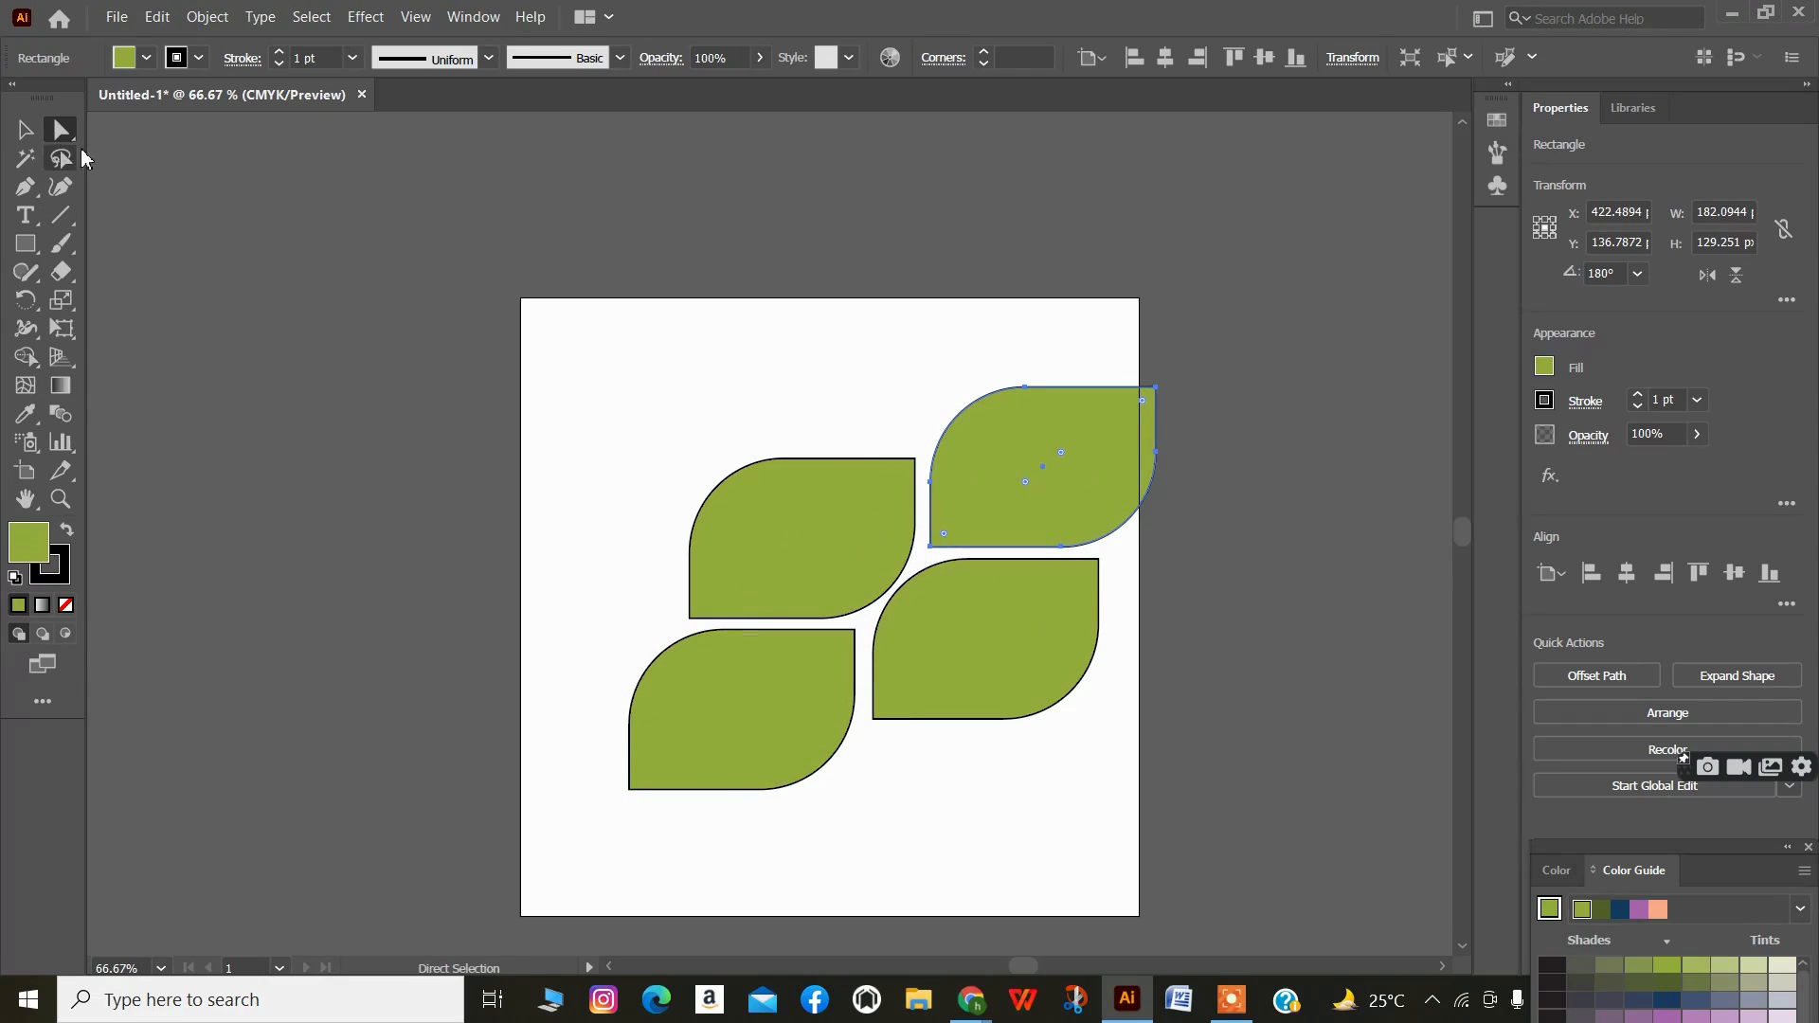
- Select all four leaf shapes together and delete them from the artboard
click(24, 130)
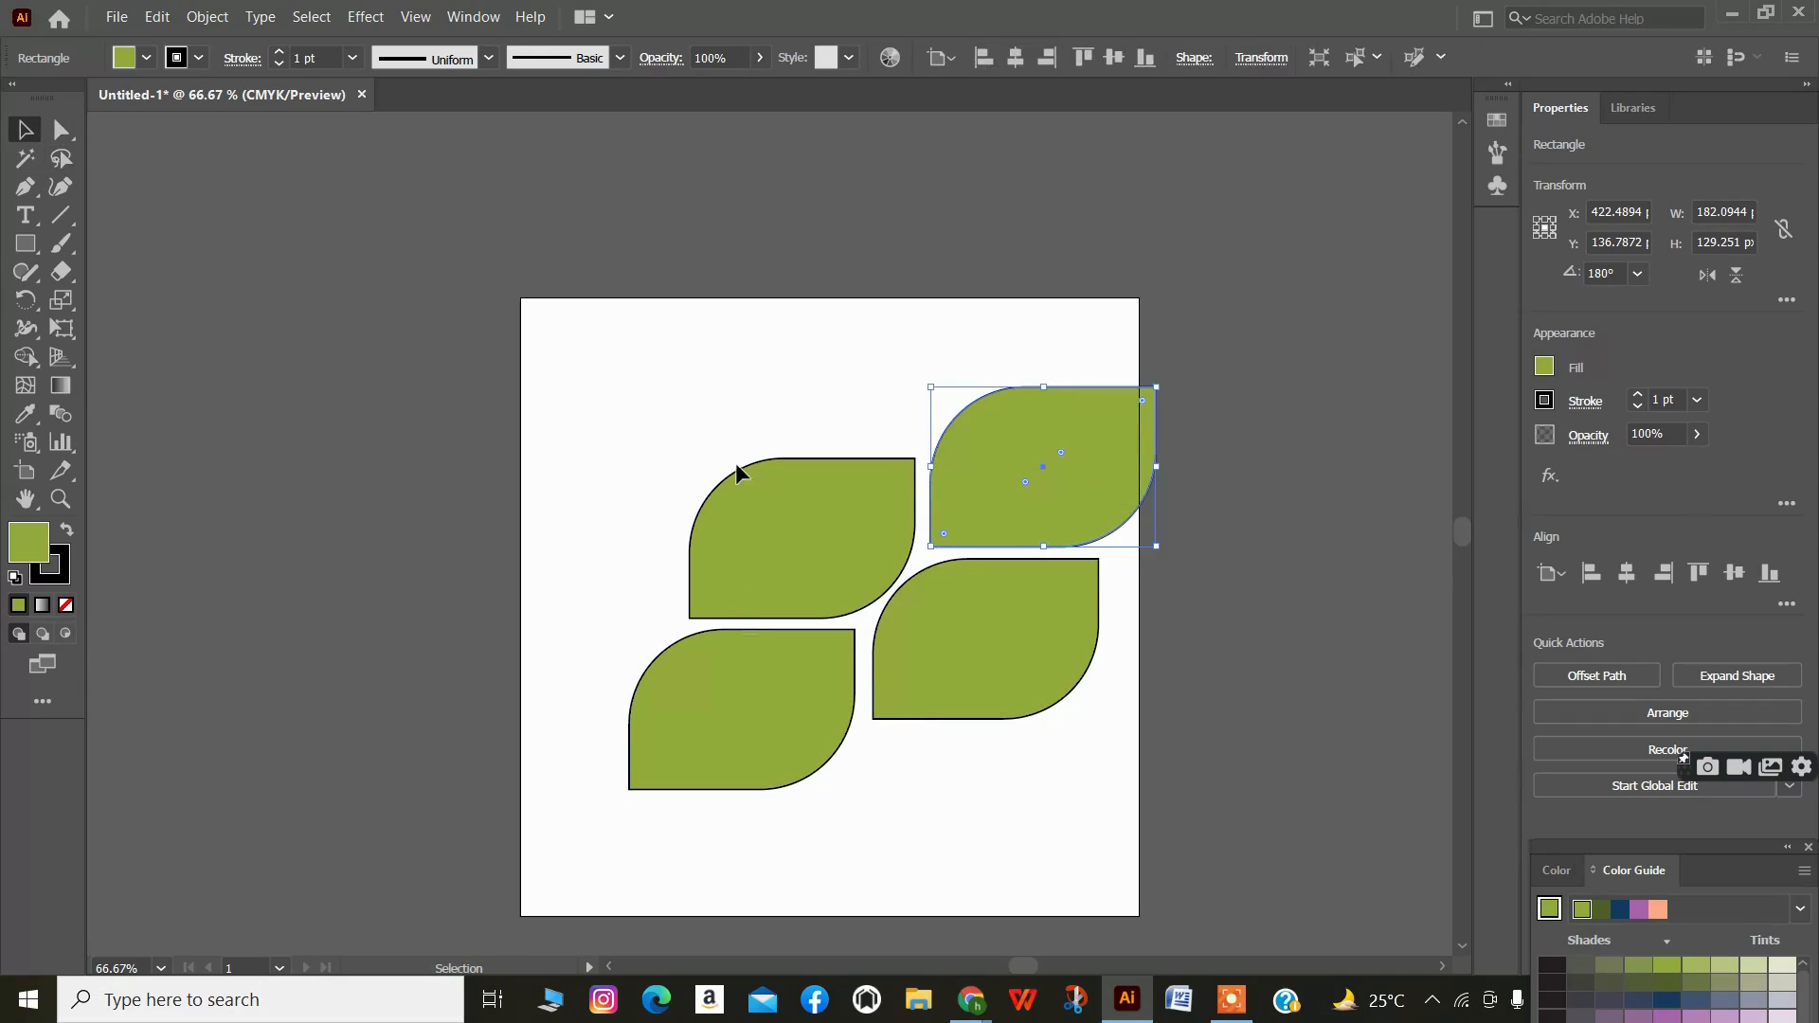
drag(599, 400, 1274, 896)
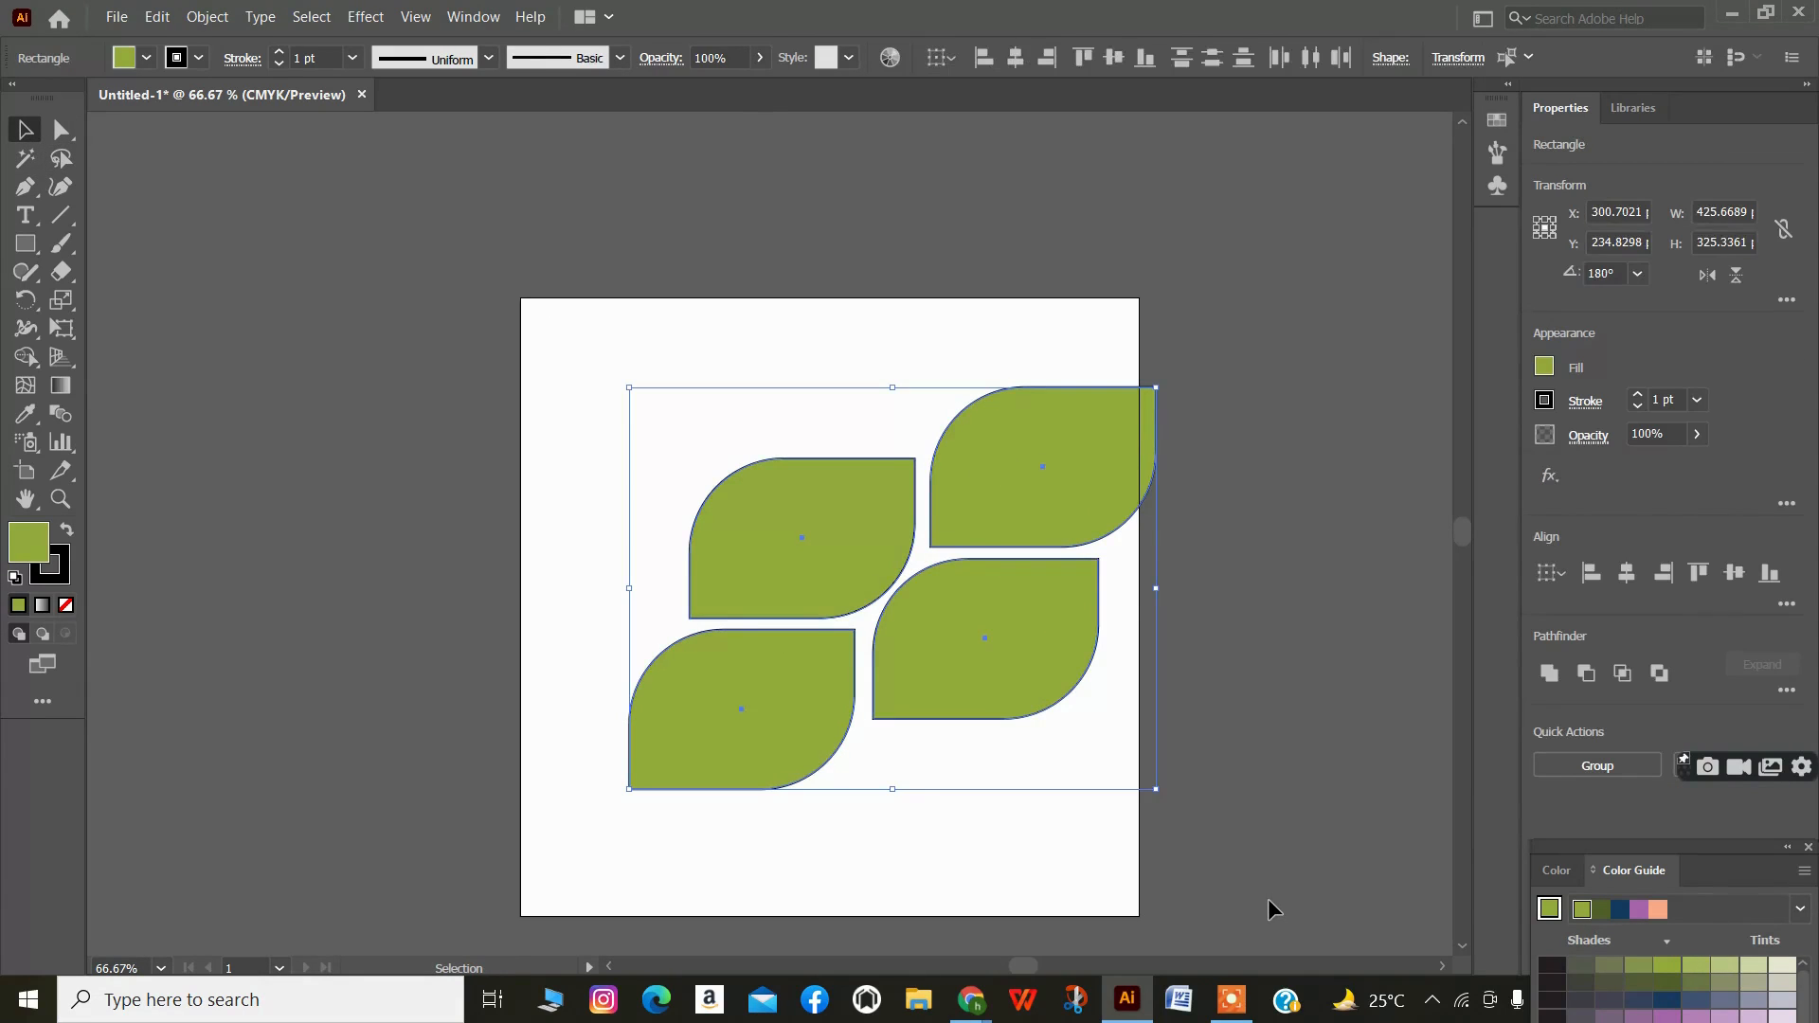
key(Delete)
key(ctrl+1)
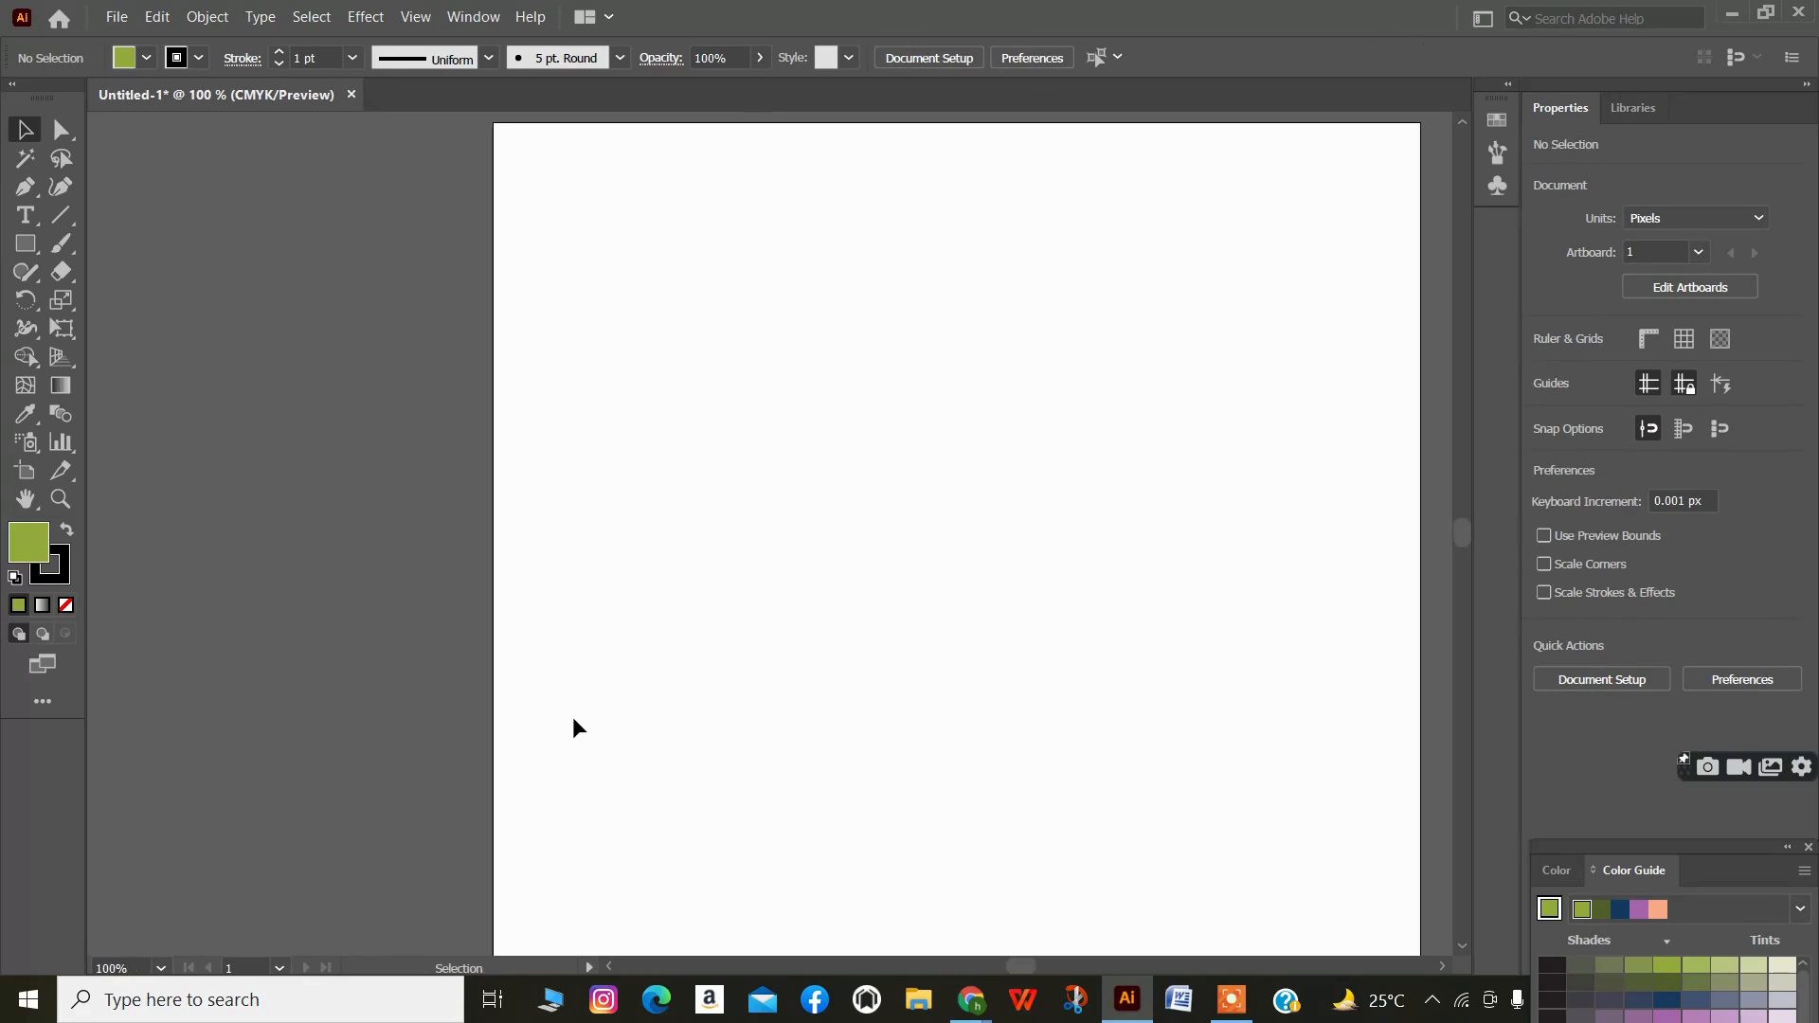
scroll(702, 717, left, 4)
scroll(702, 717, right, 12)
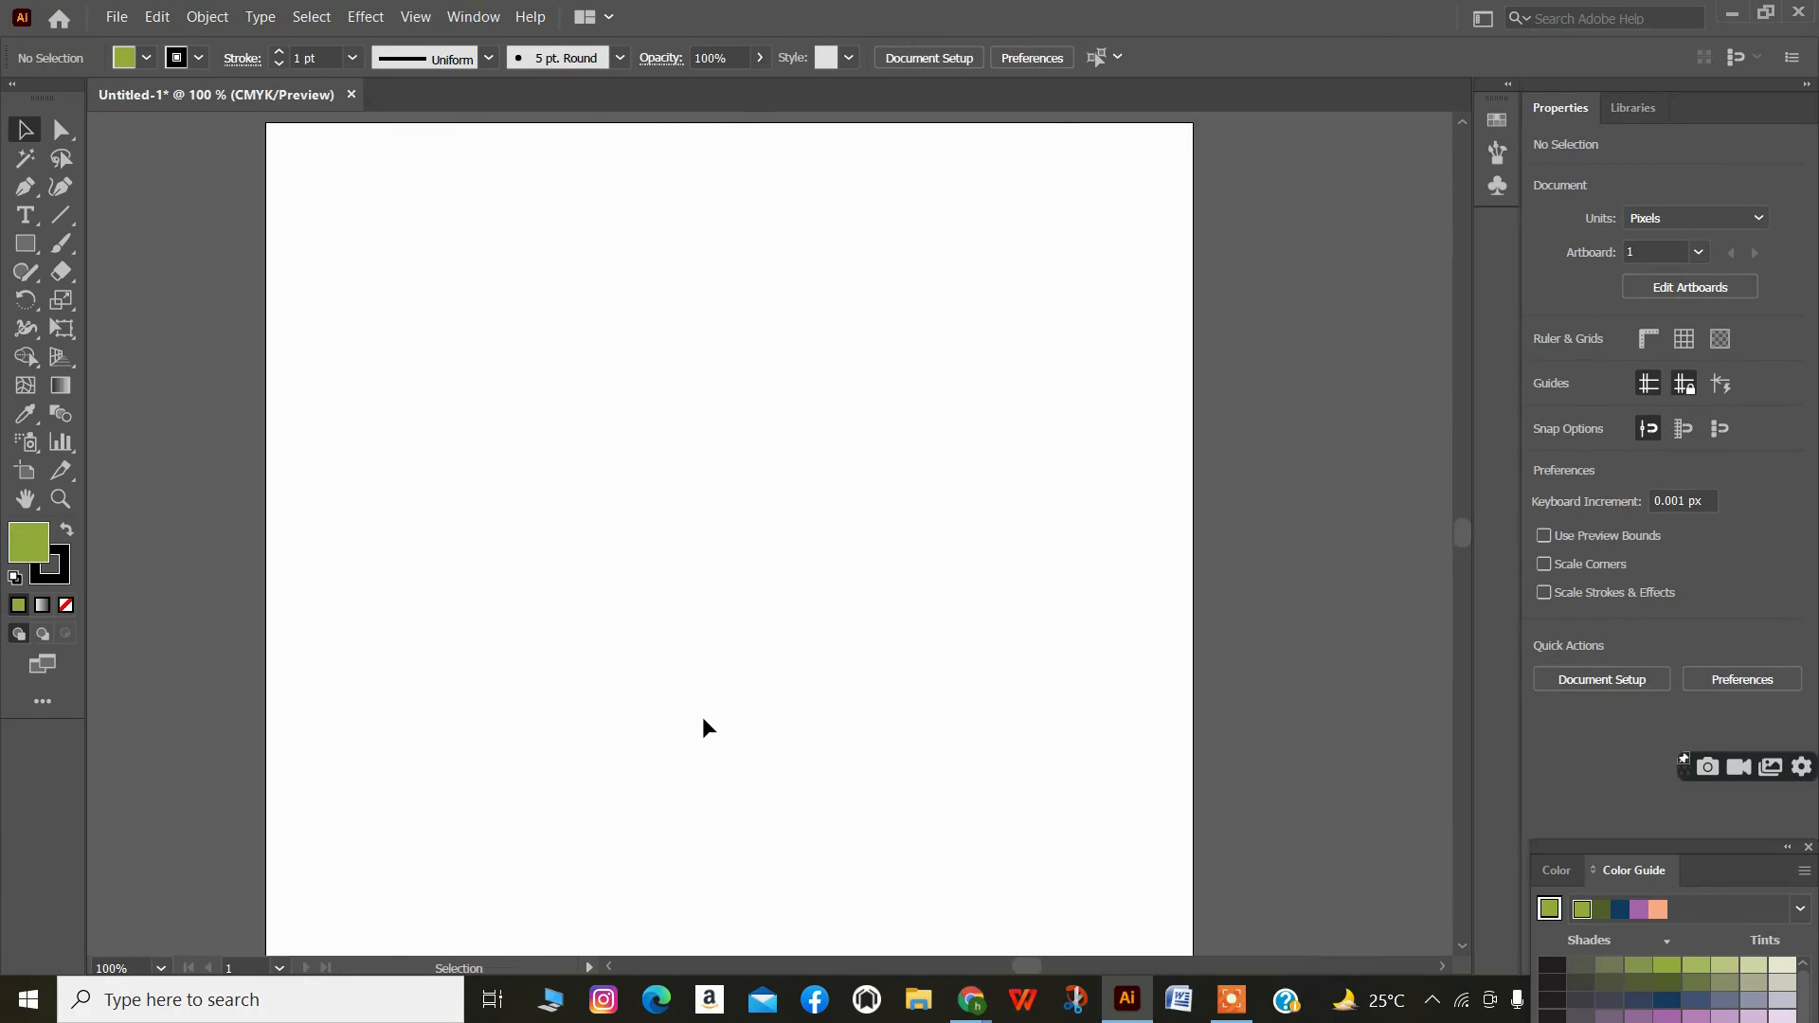
scroll(702, 716, left, 4)
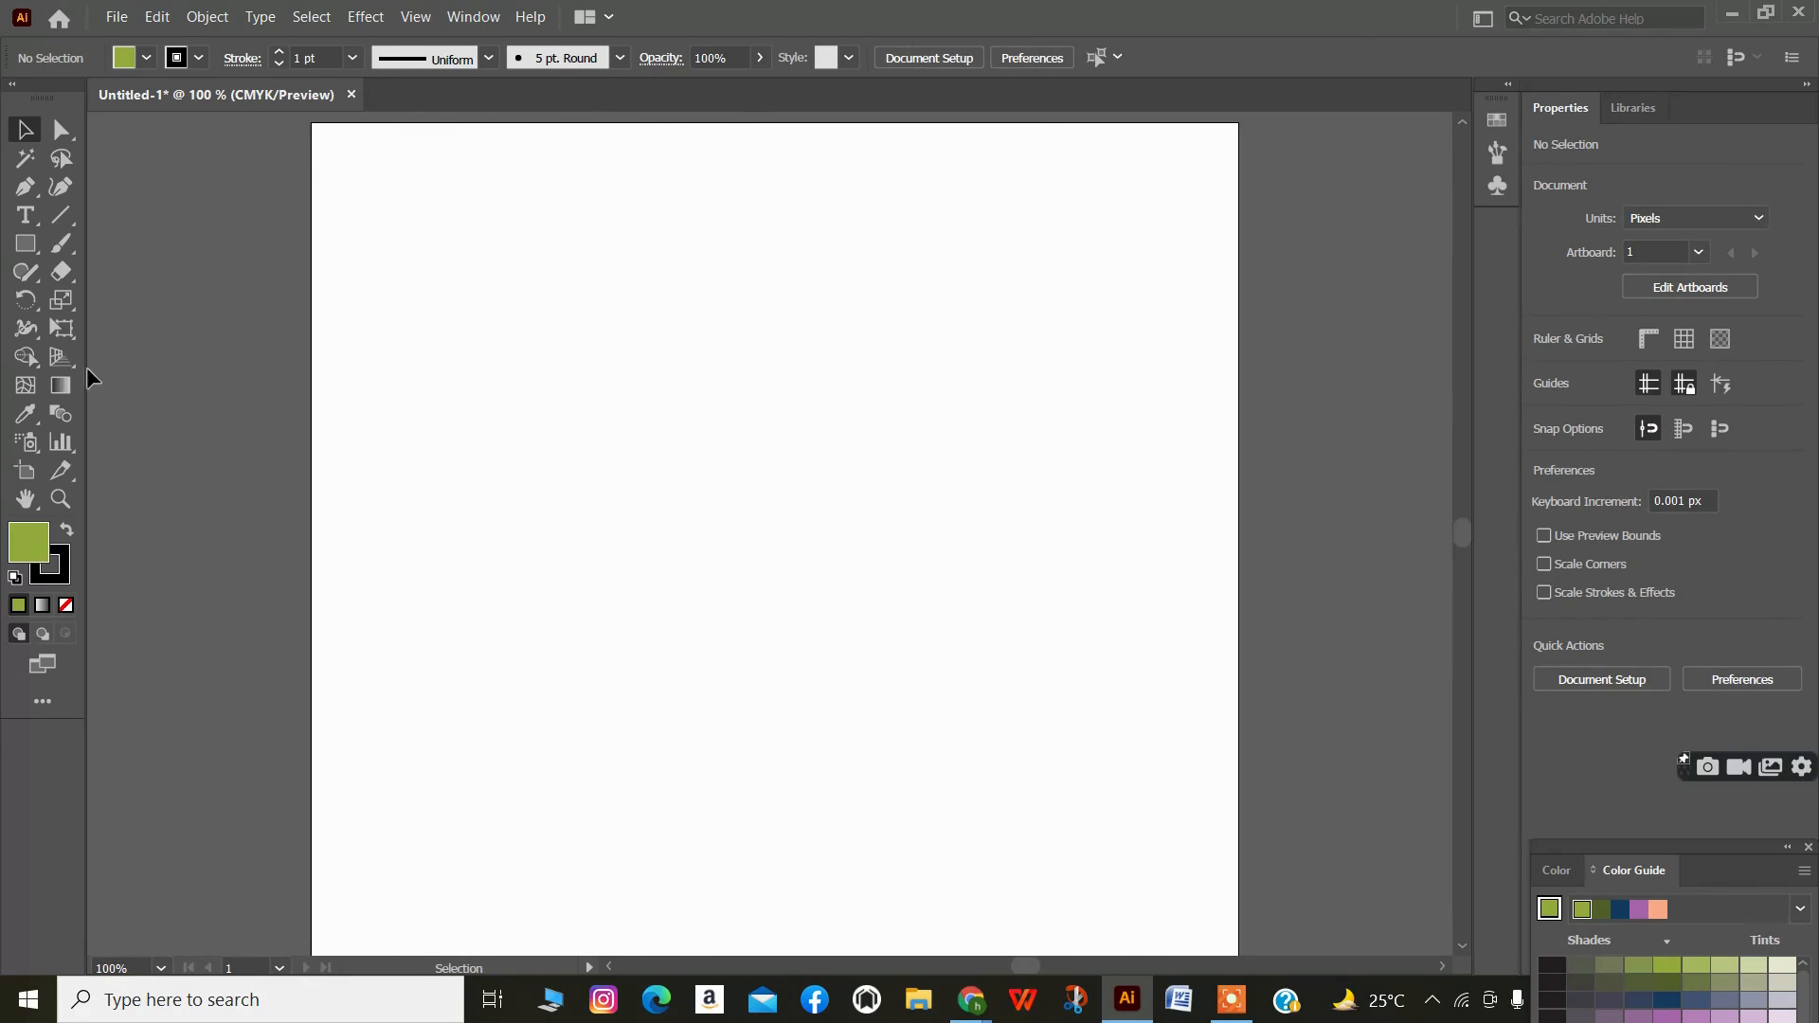
- Draw a circle about 255 px in diameter near the middle of the artboard with the Ellipse tool
click(34, 250)
click(131, 299)
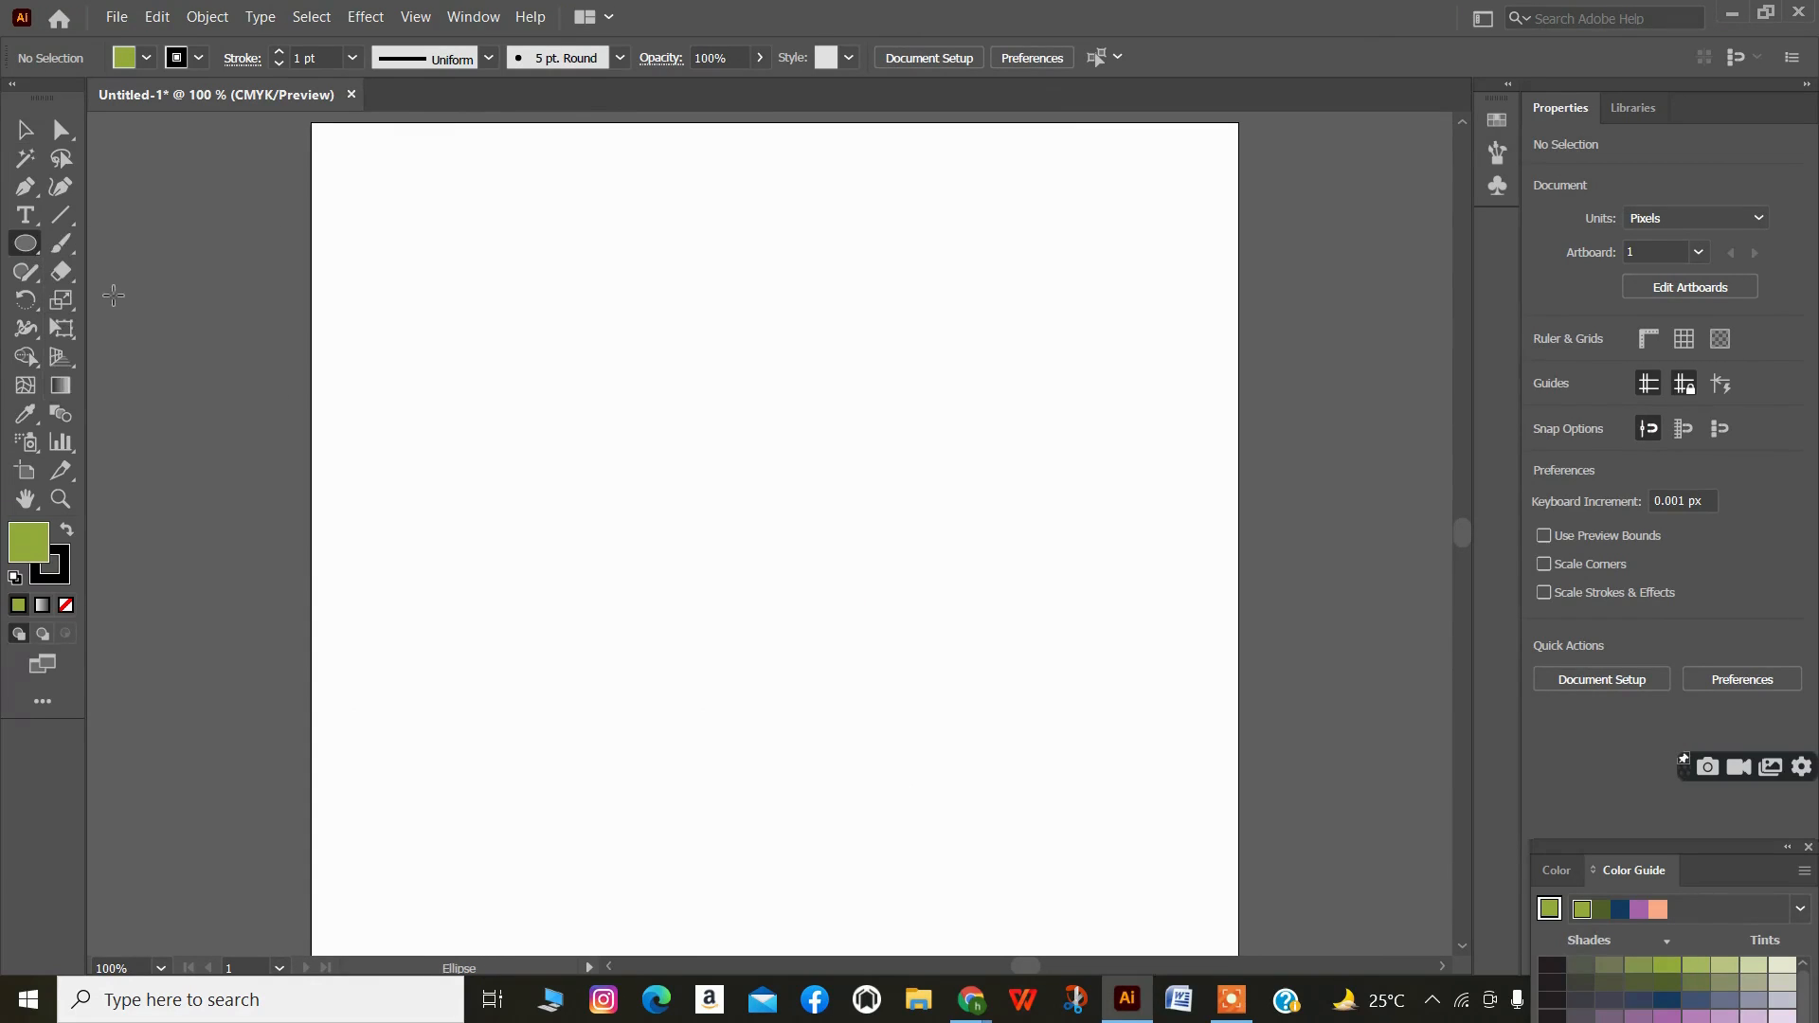
drag(532, 334, 937, 809)
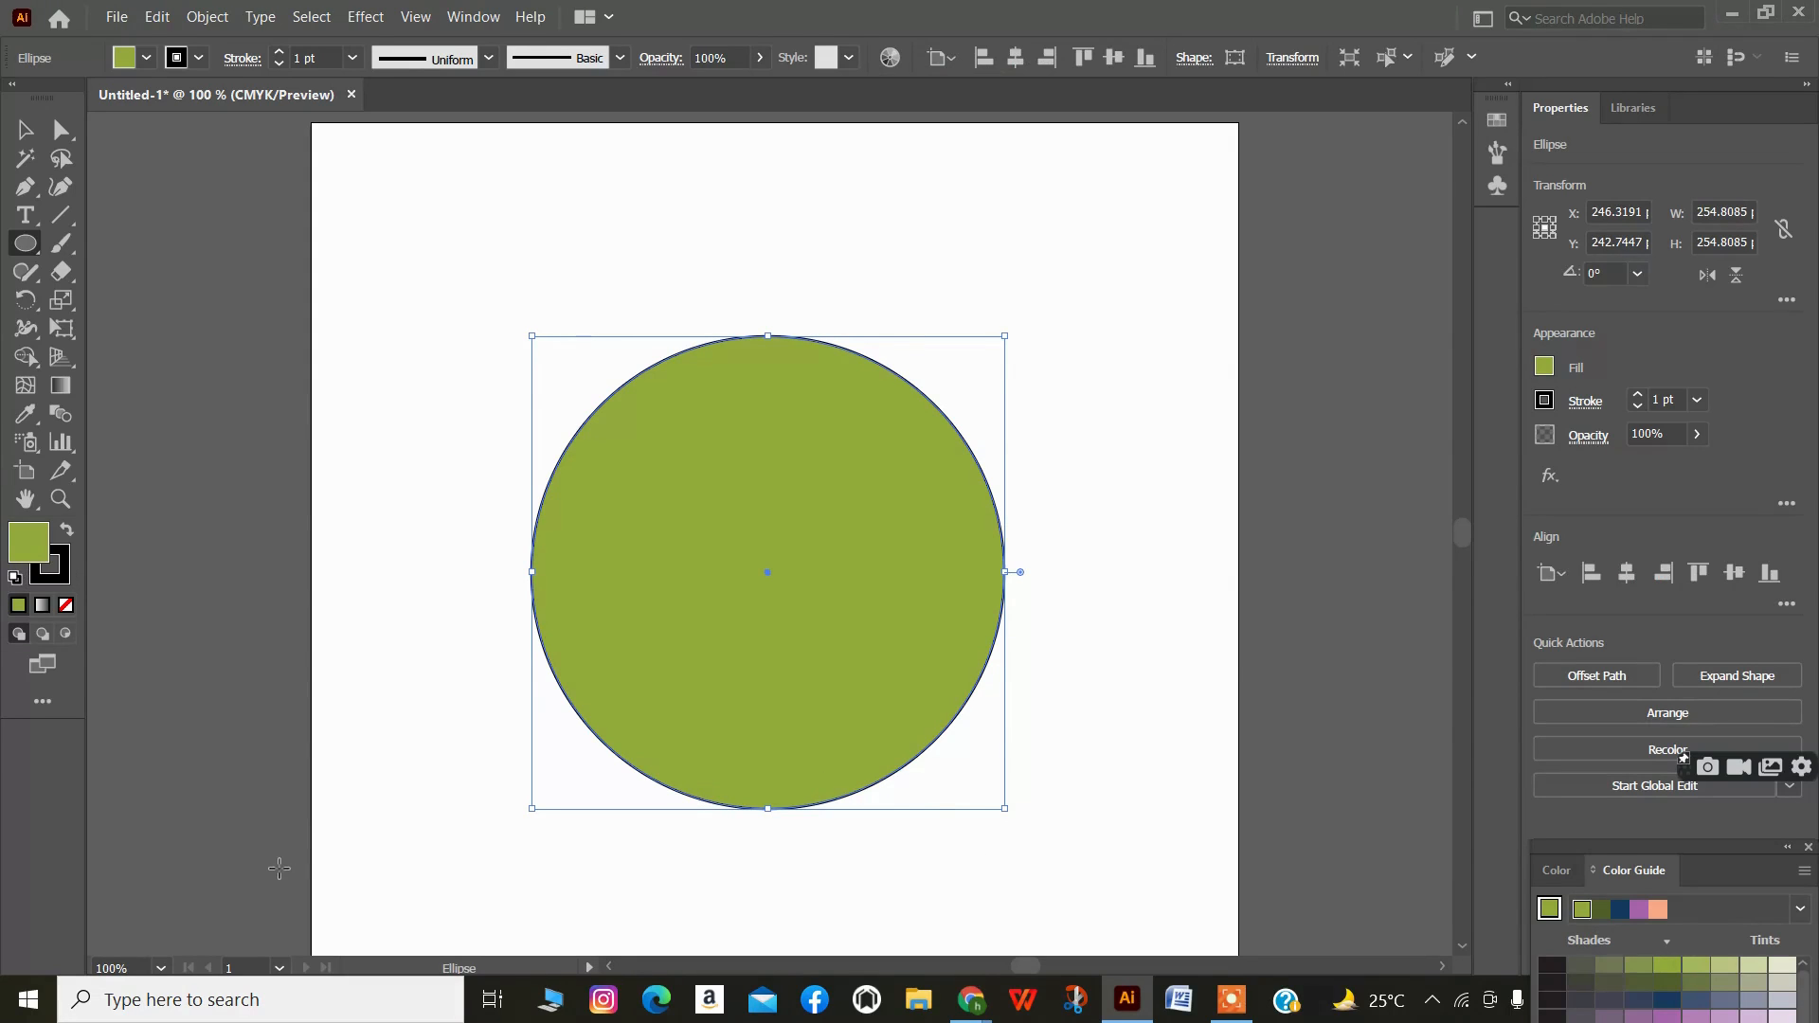
- Raise the circle's top anchor point to about Y 61 px and lengthen both its direction handles outward with Direct Selection, and deselect the shape
click(24, 133)
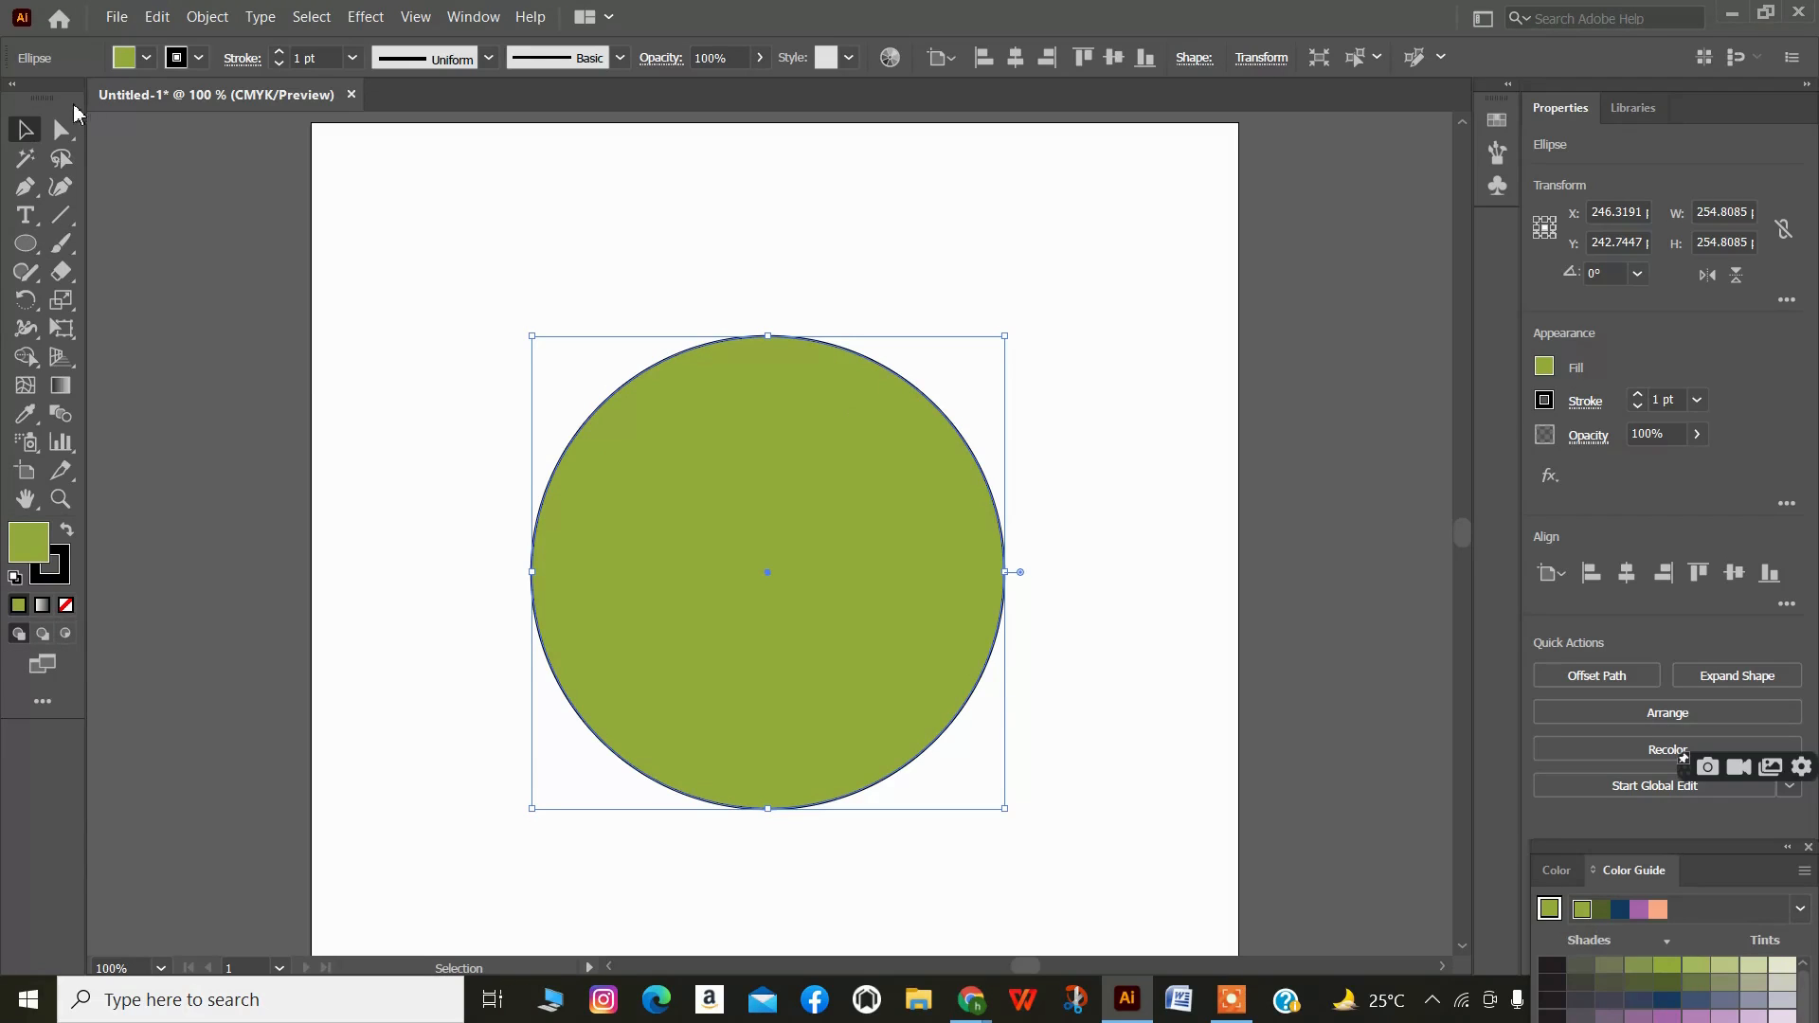
click(61, 133)
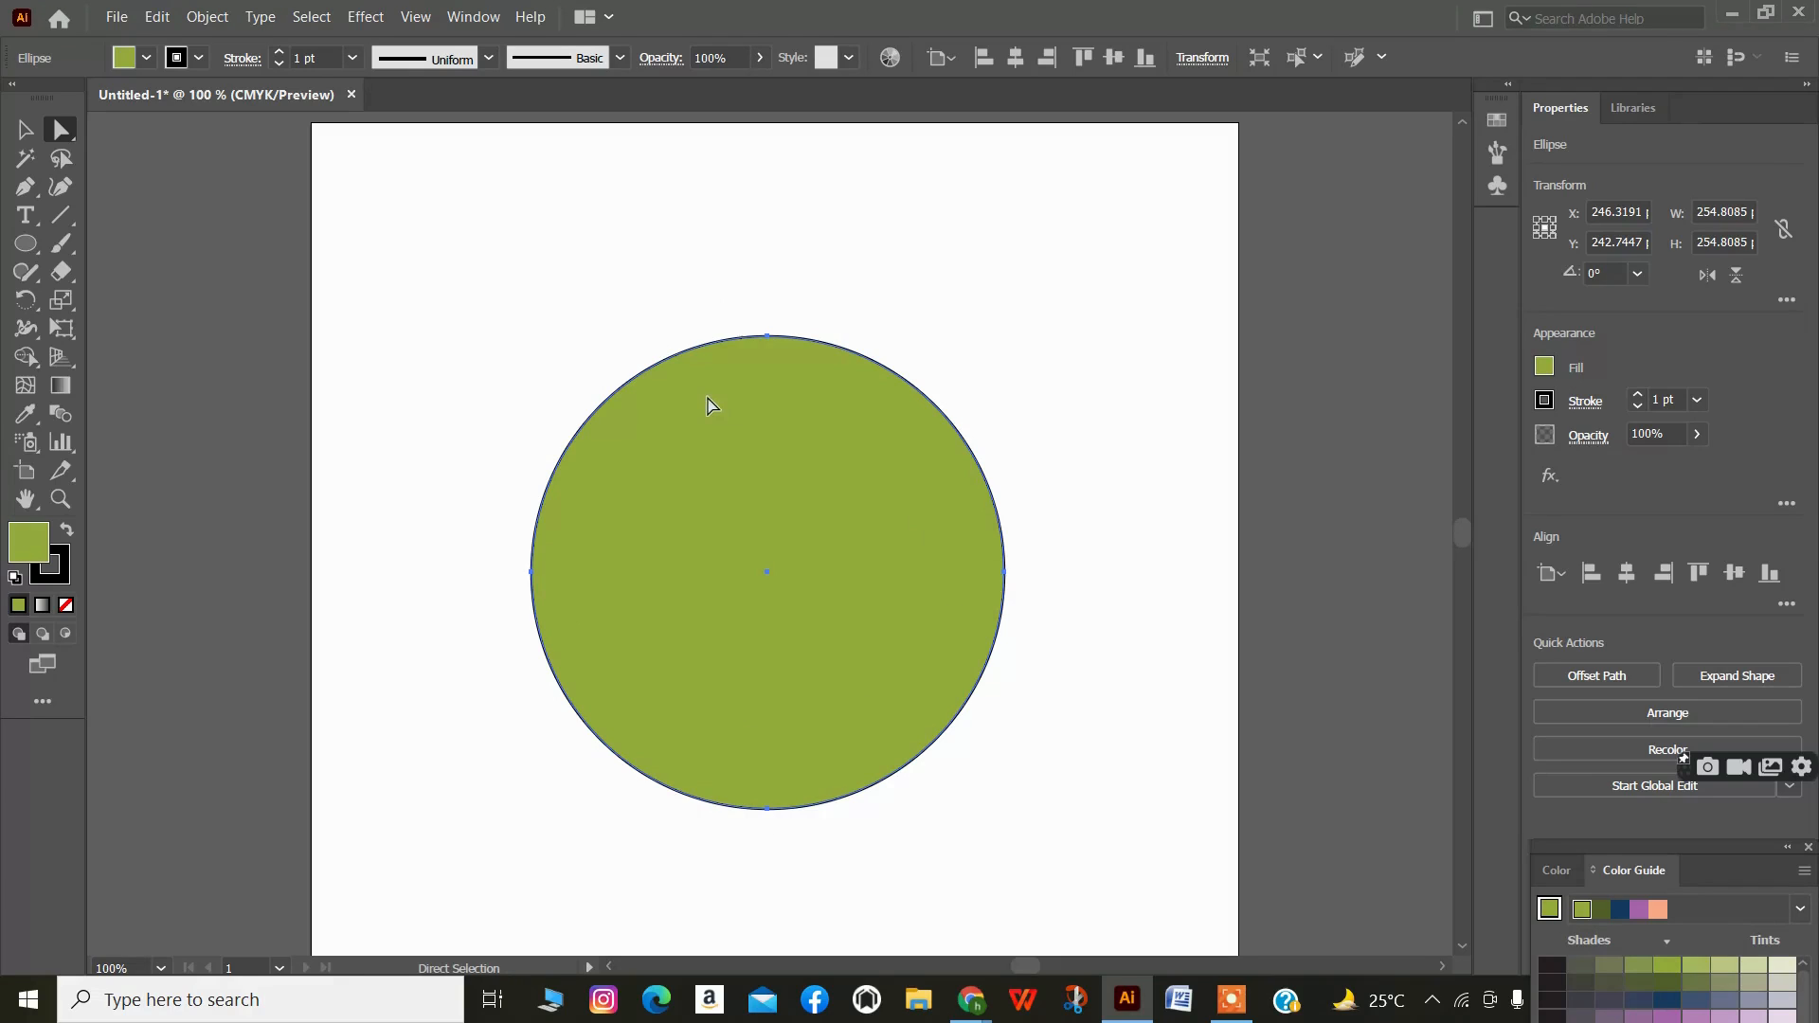
drag(703, 299, 767, 235)
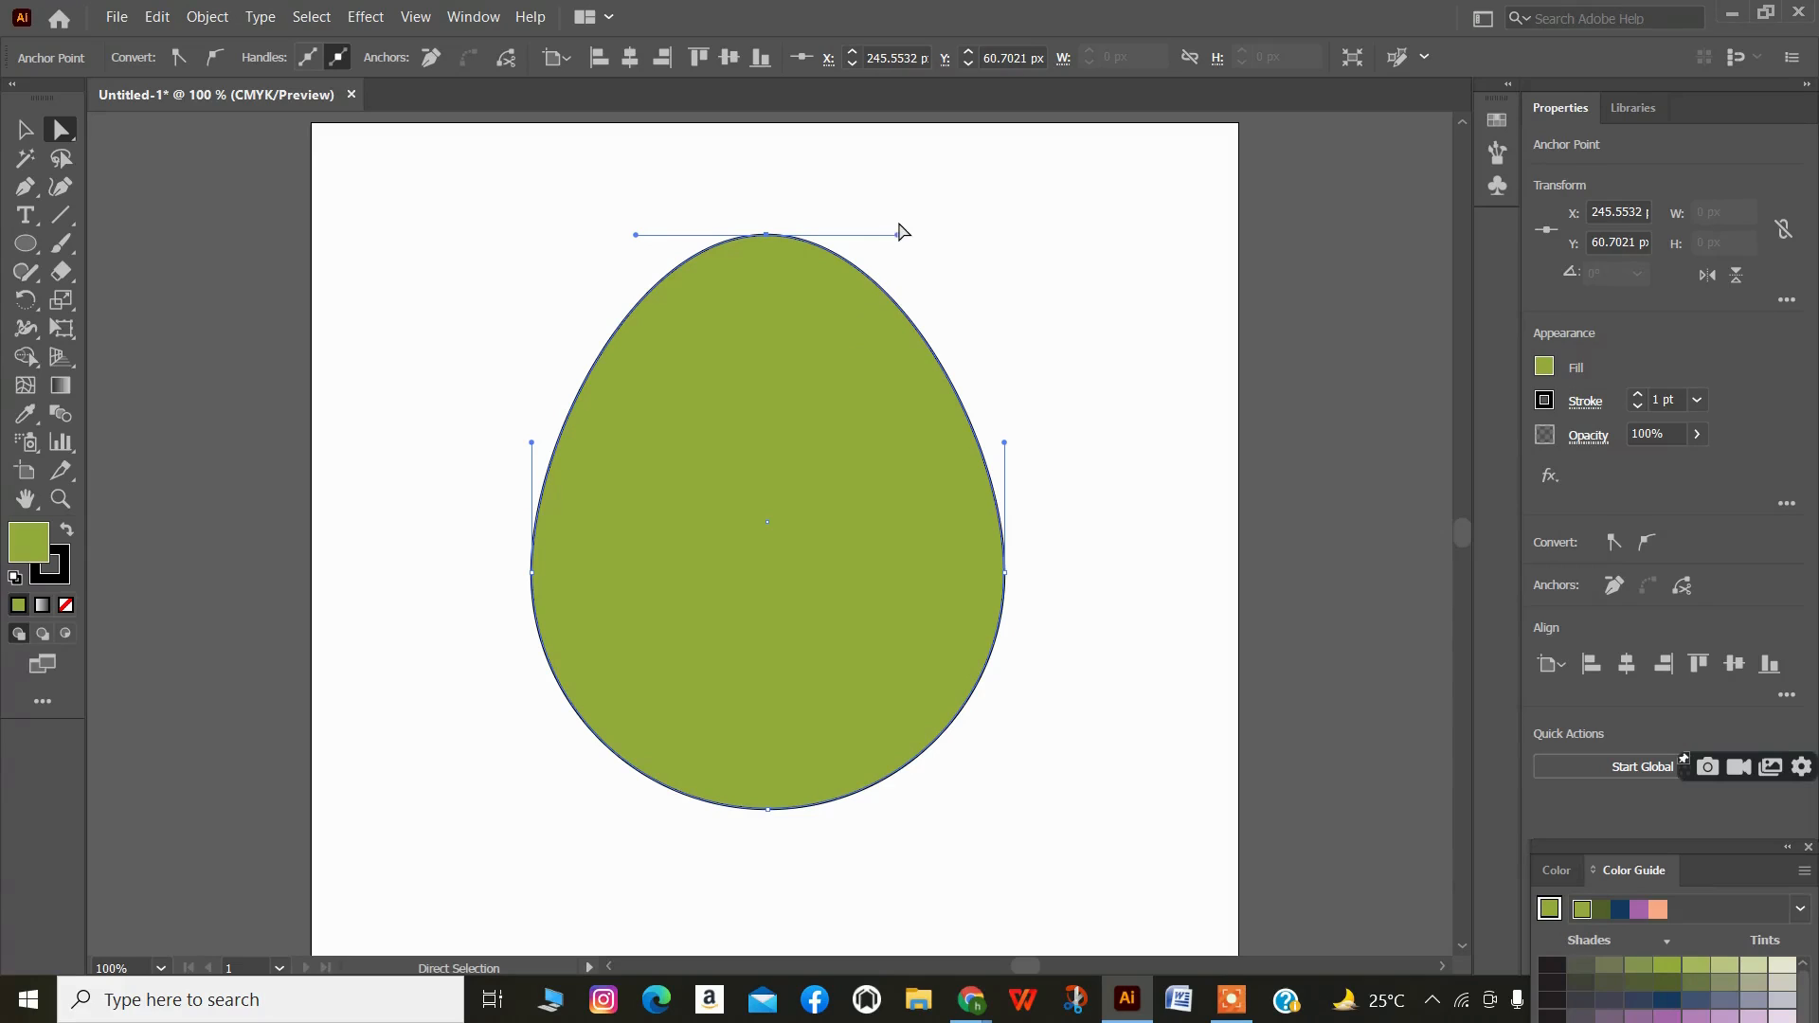
drag(898, 235, 995, 228)
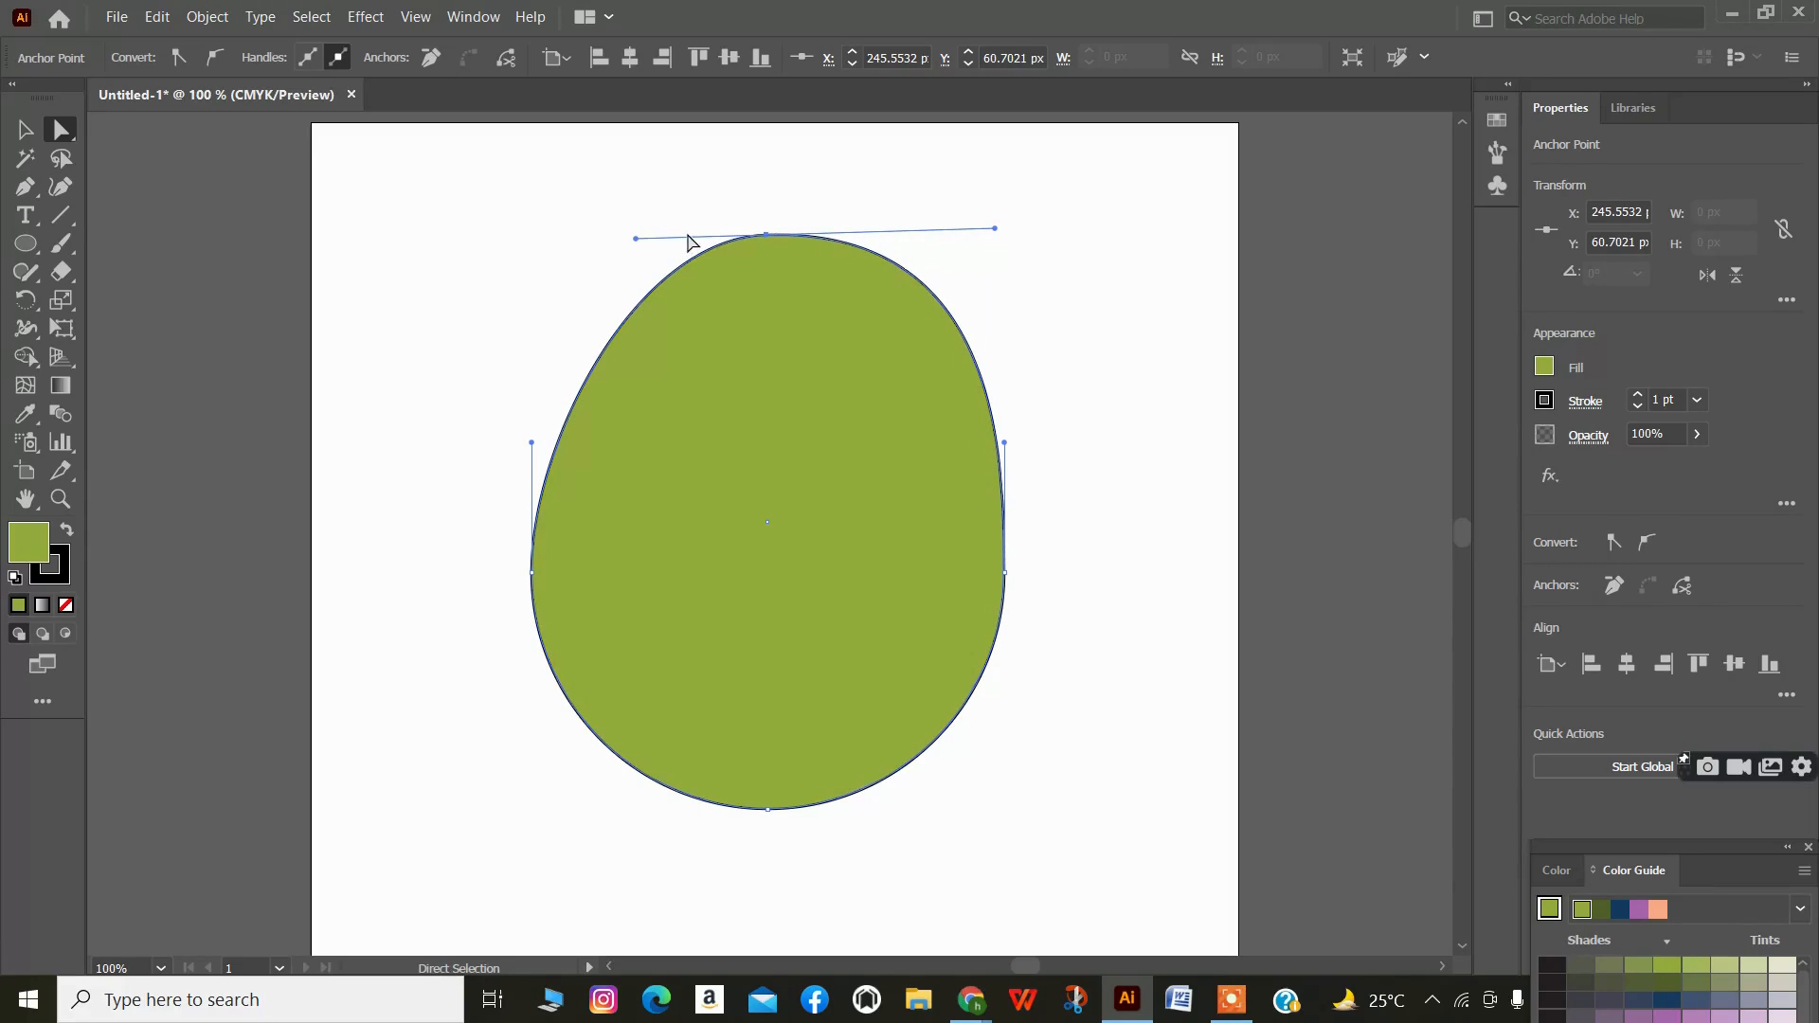
drag(635, 241, 512, 239)
click(1045, 558)
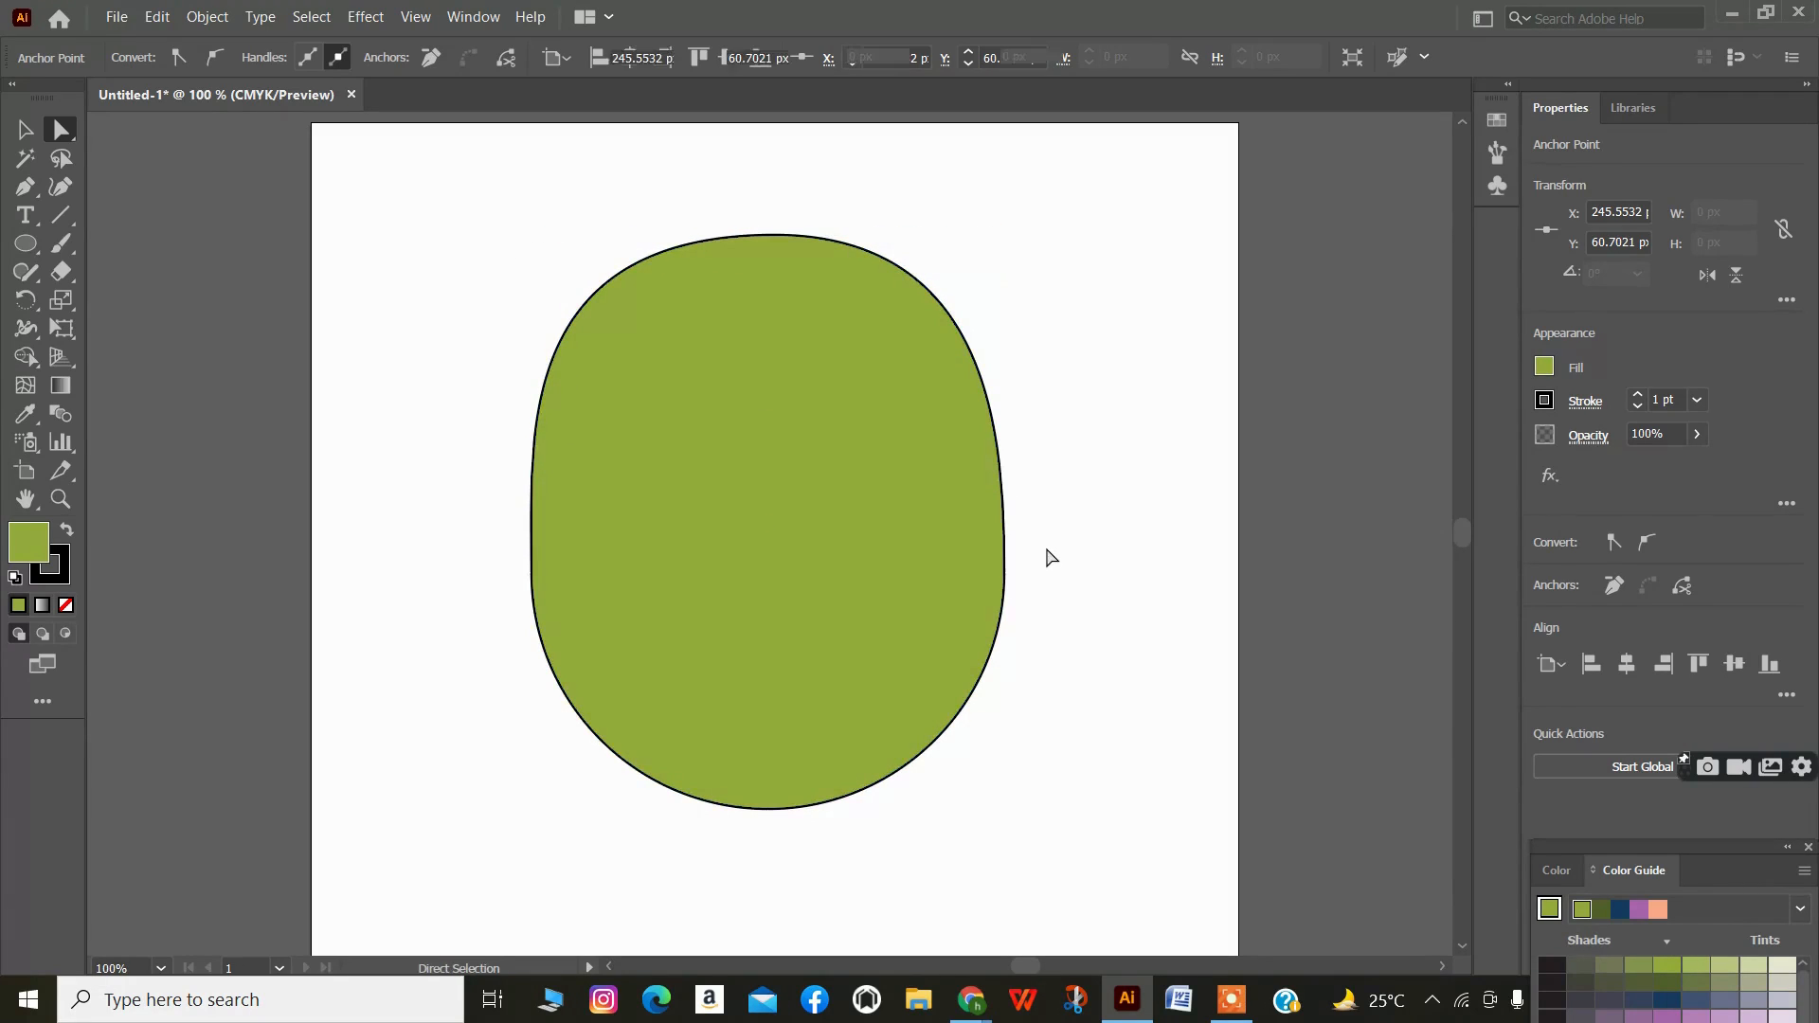
- Try bending the shape inward by moving its right, bottom and left anchor points and adjusting the right anchor's direction handles
drag(1055, 510, 715, 569)
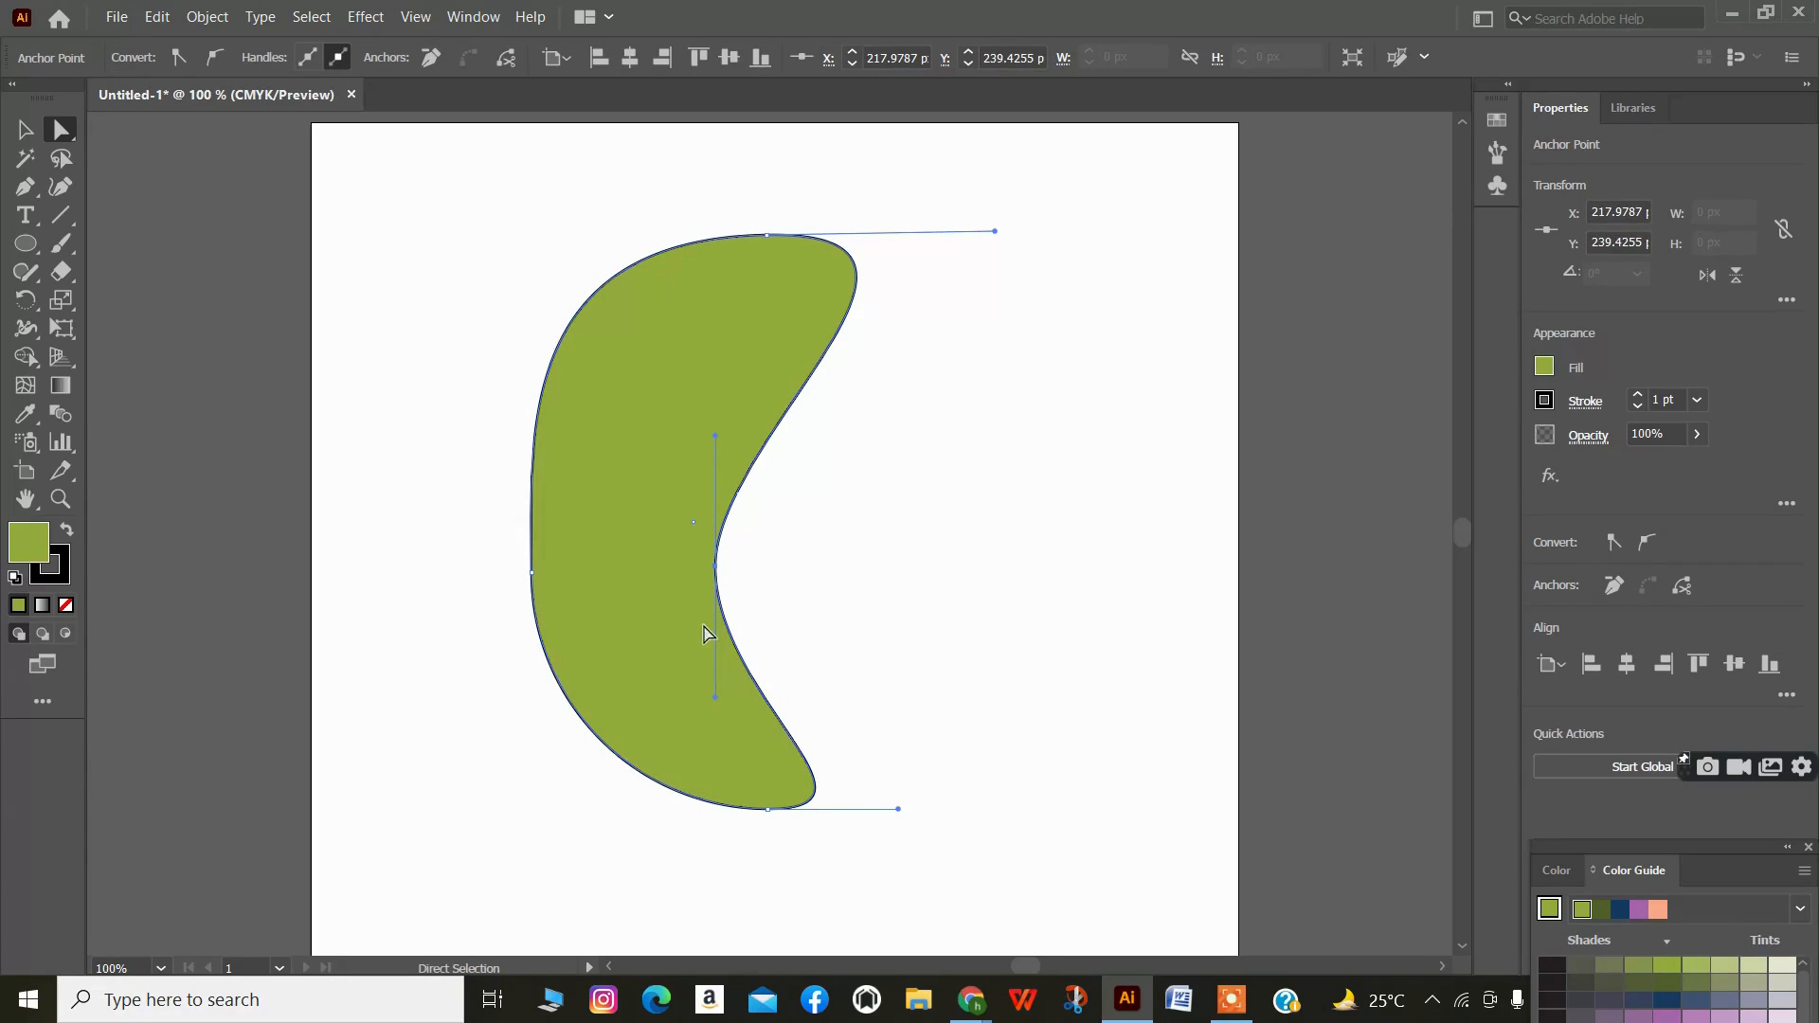
drag(716, 701, 863, 575)
drag(586, 559, 729, 494)
drag(716, 569, 988, 565)
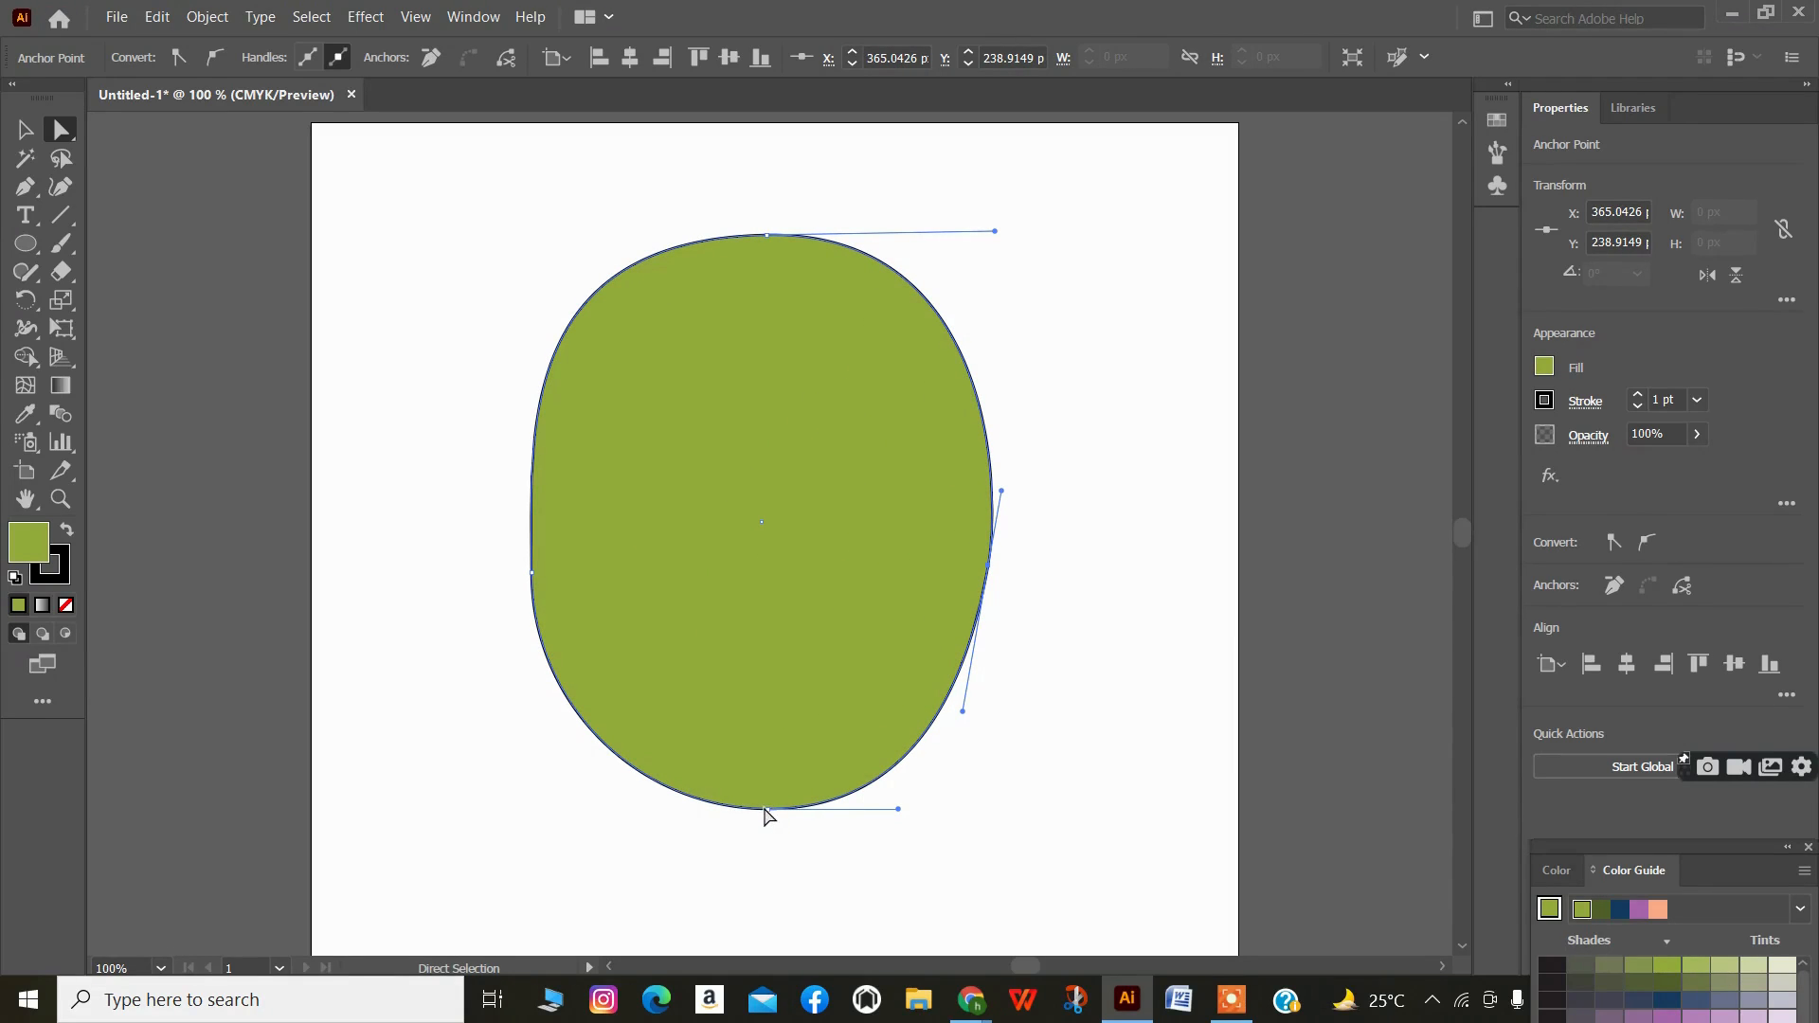
drag(766, 810, 760, 345)
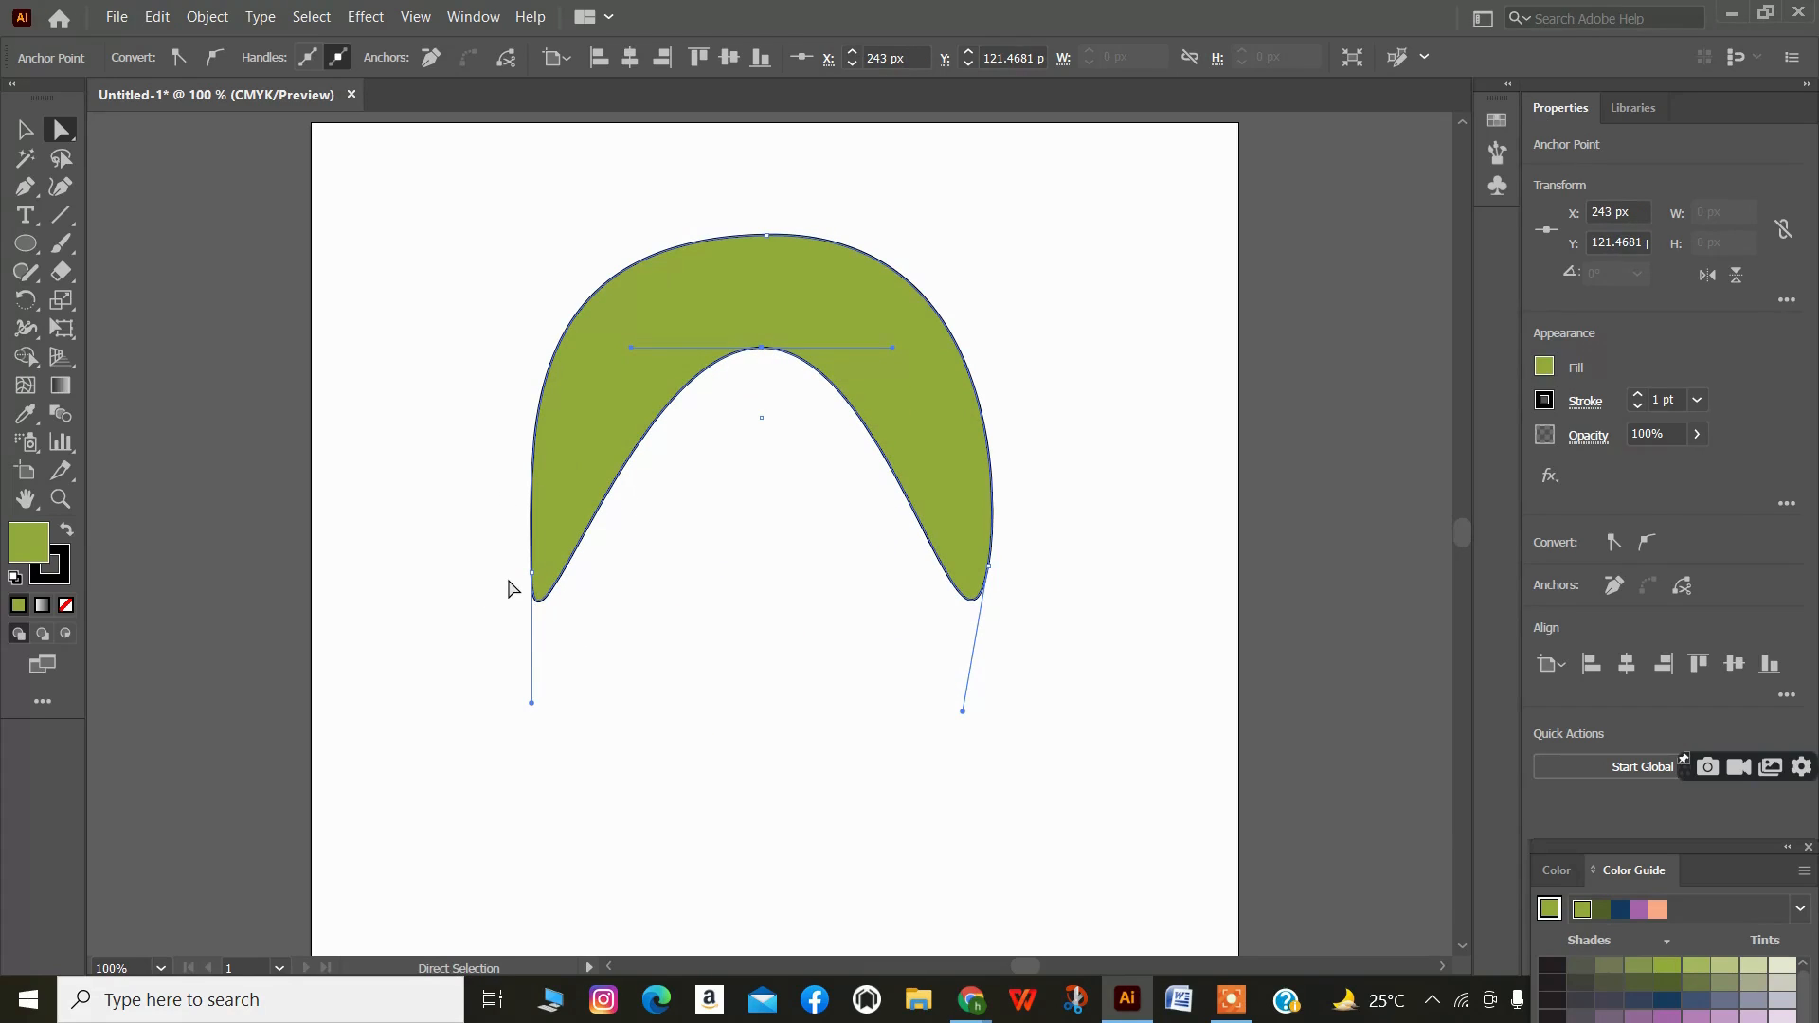
drag(531, 574, 576, 634)
- Undo all anchor point and handle edits back to the original circle
key(ctrl+z)
key(ctrl+z)
key(ctrl+z)
key(ctrl+z)
key(ctrl+z)
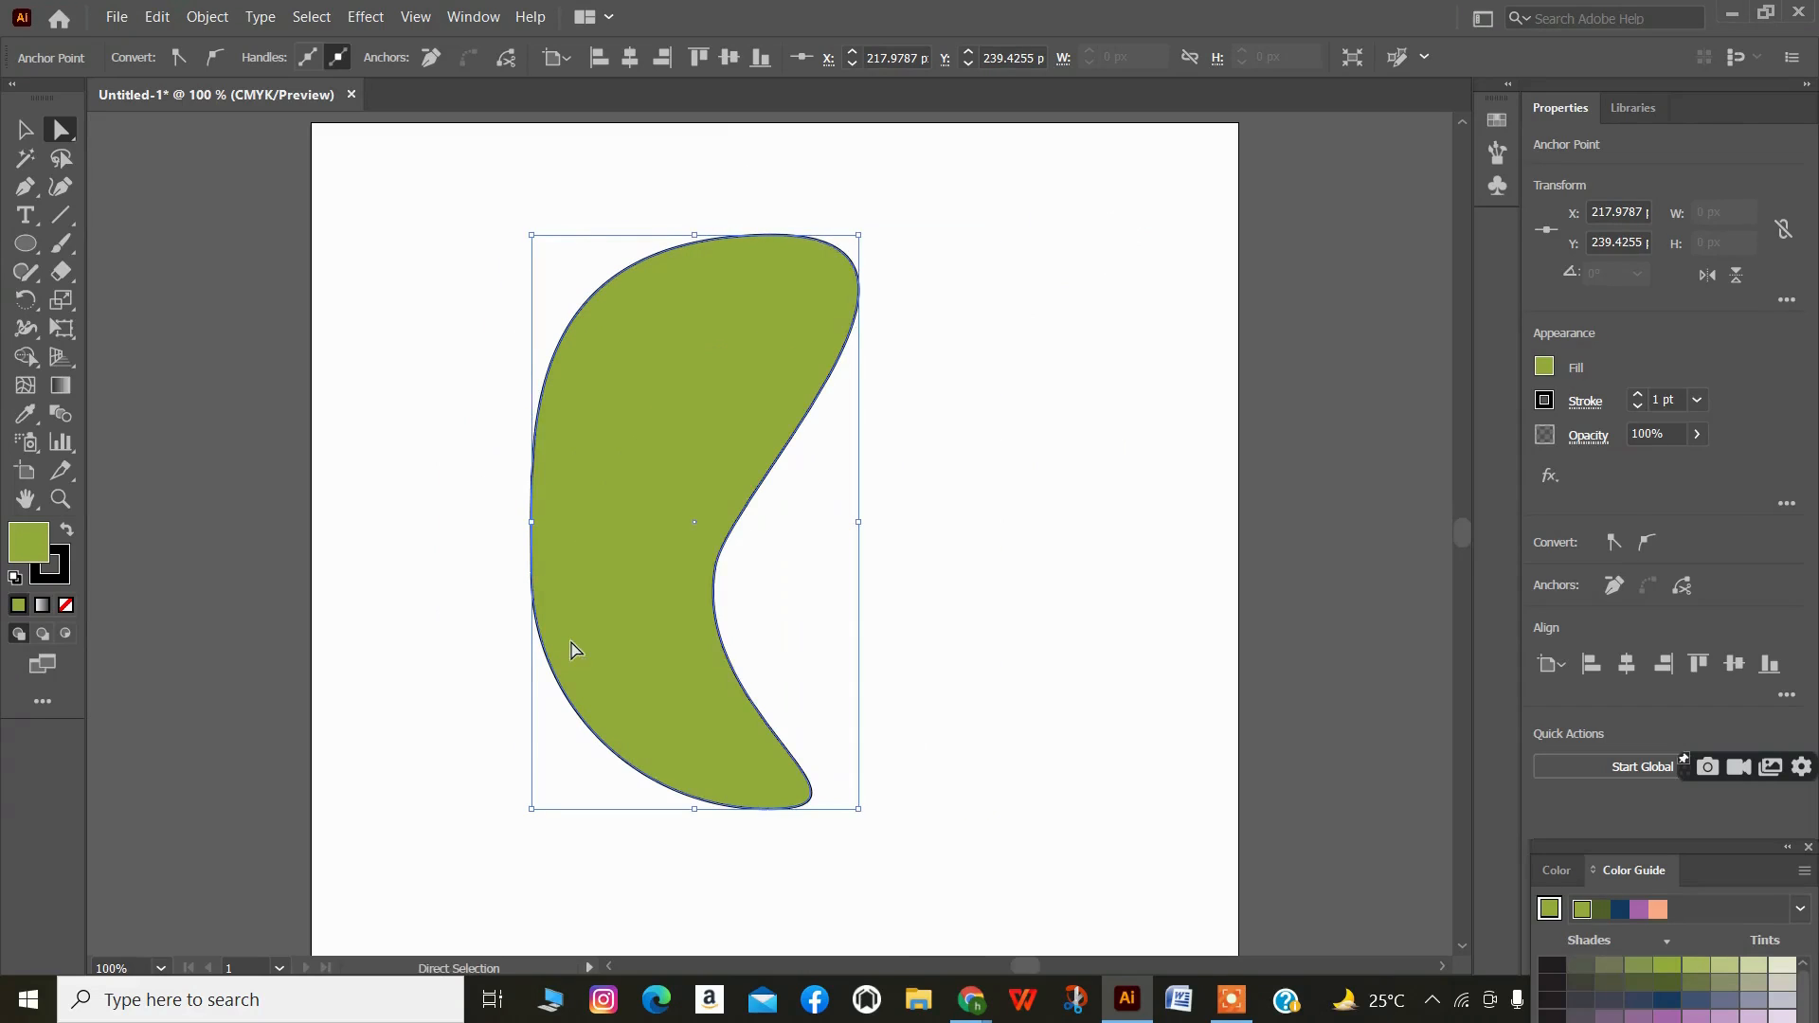
key(ctrl+z)
key(ctrl+z)
key(ctrl+z)
key(ctrl+z)
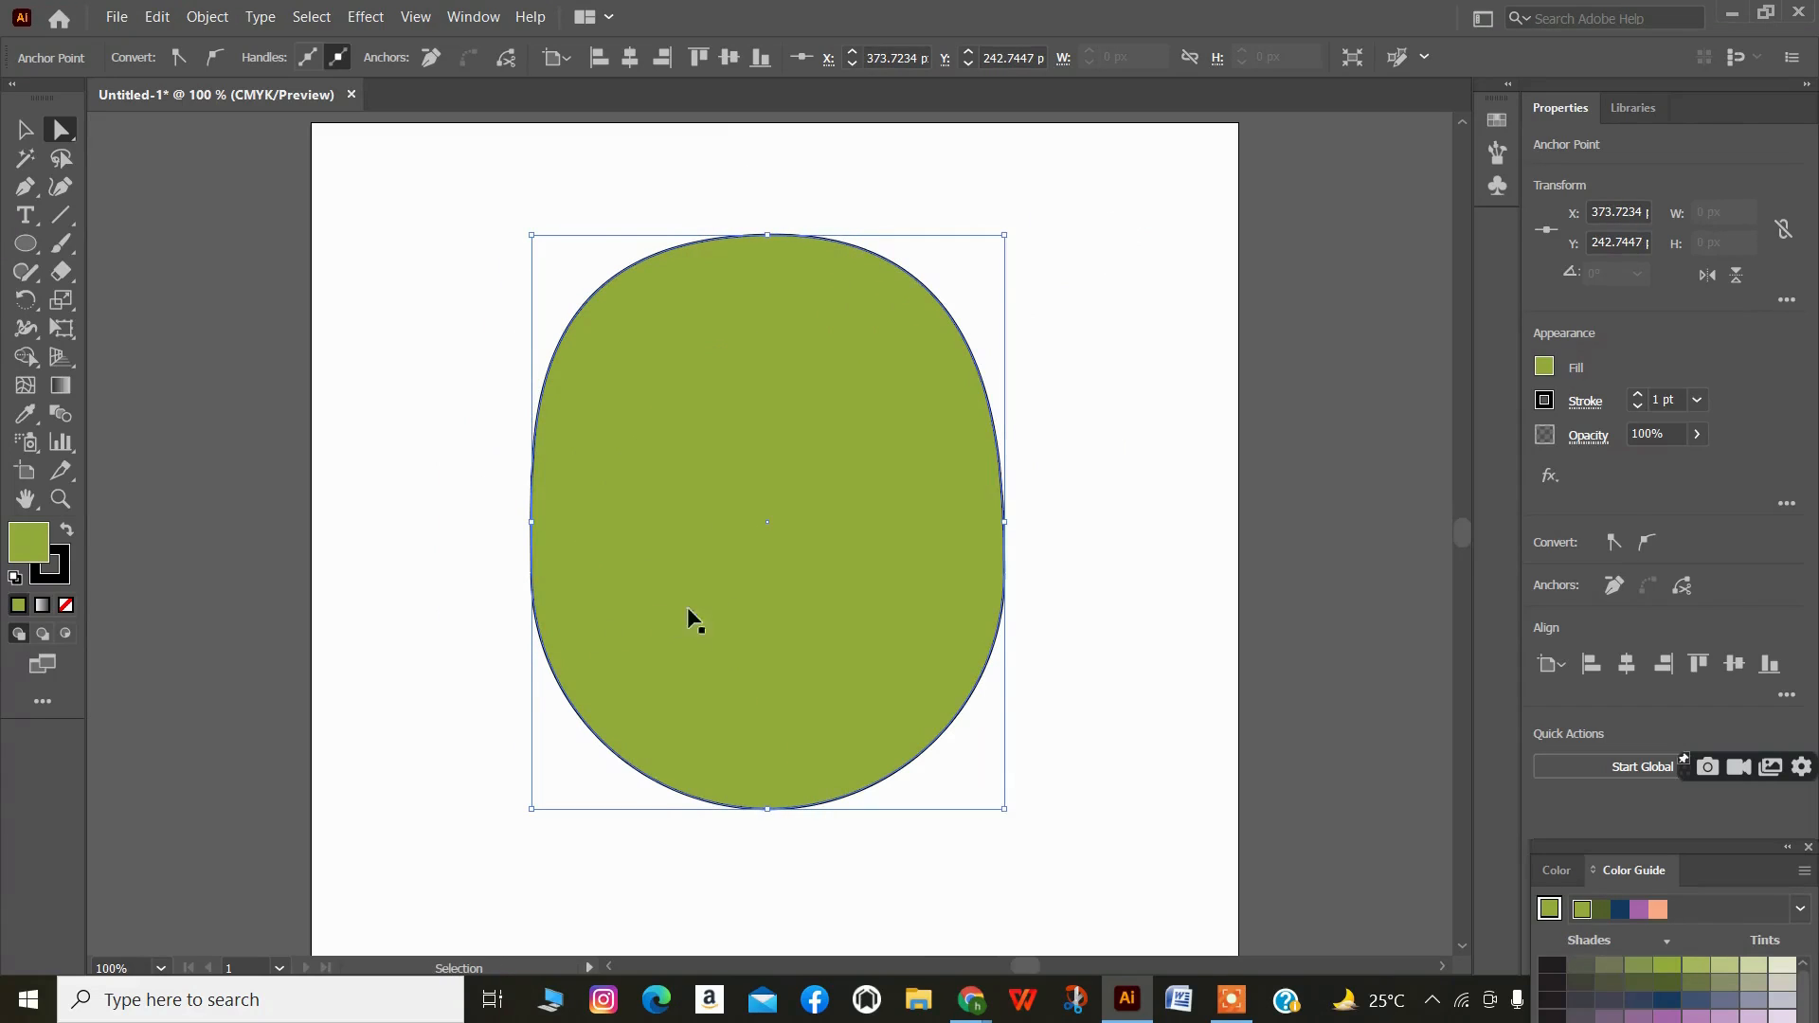
key(ctrl+z)
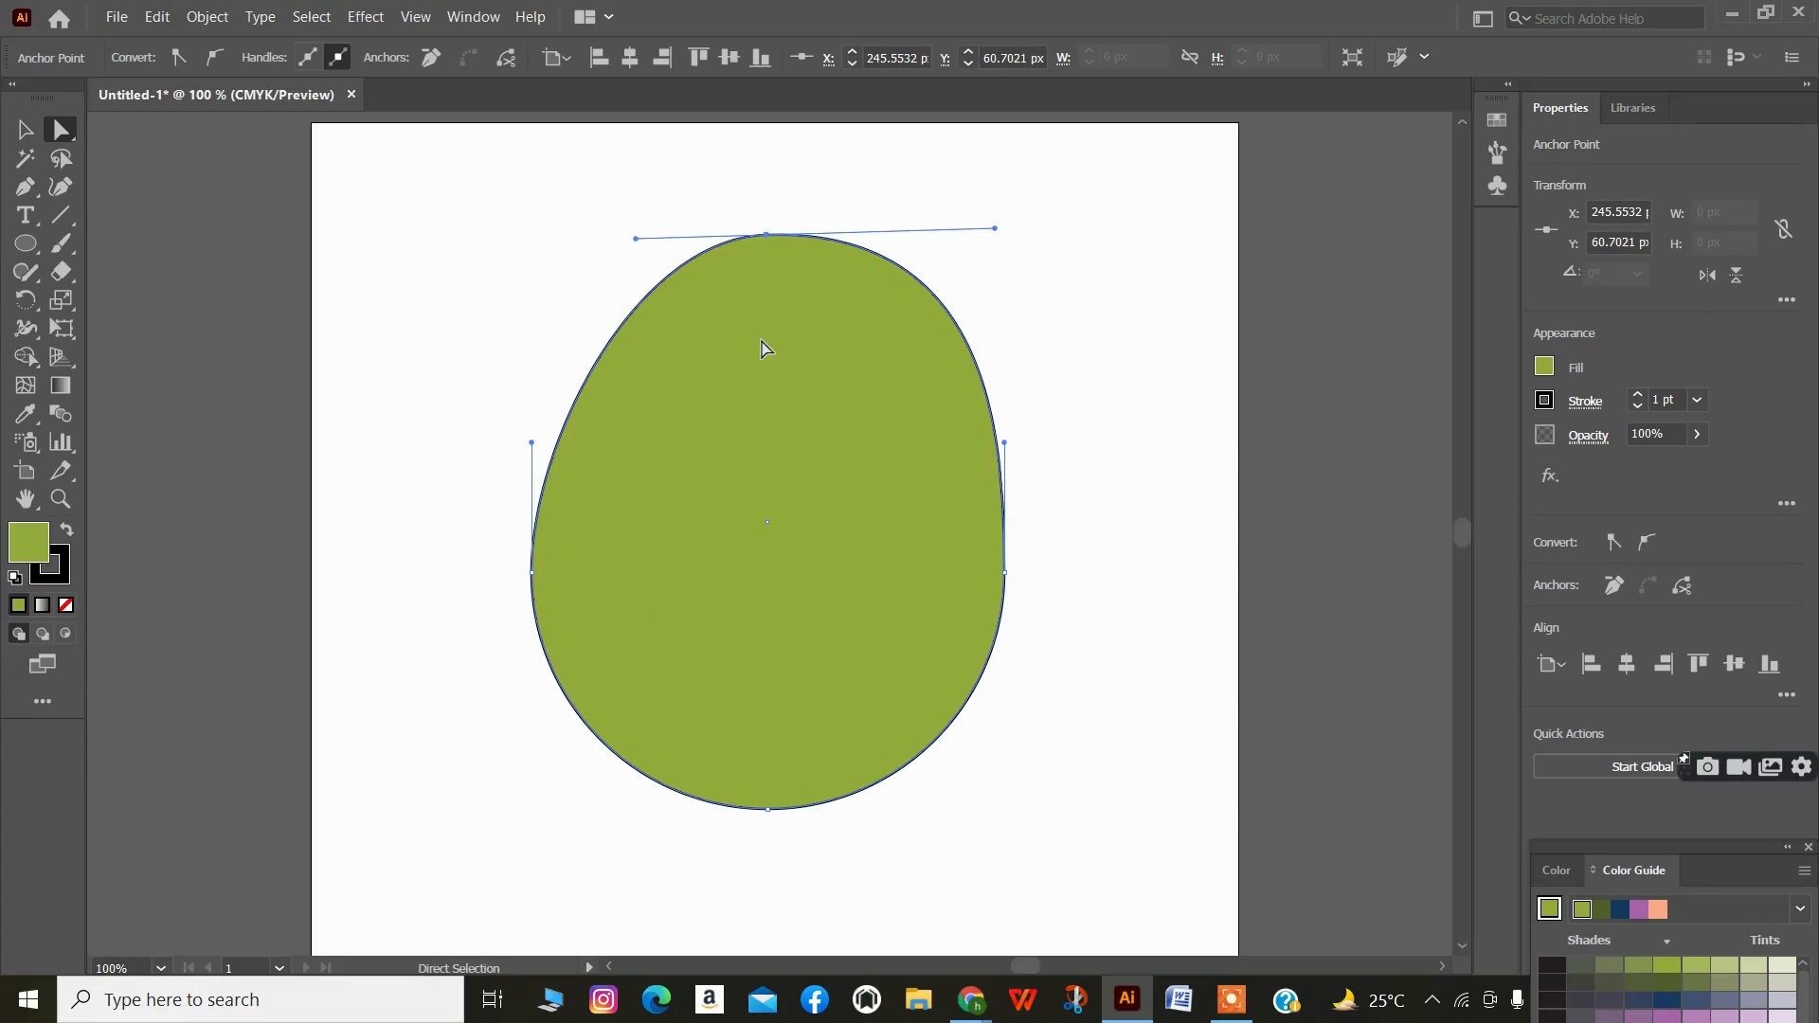
key(ctrl+z)
key(ctrl+z)
key(ctrl+z)
key(ctrl+z)
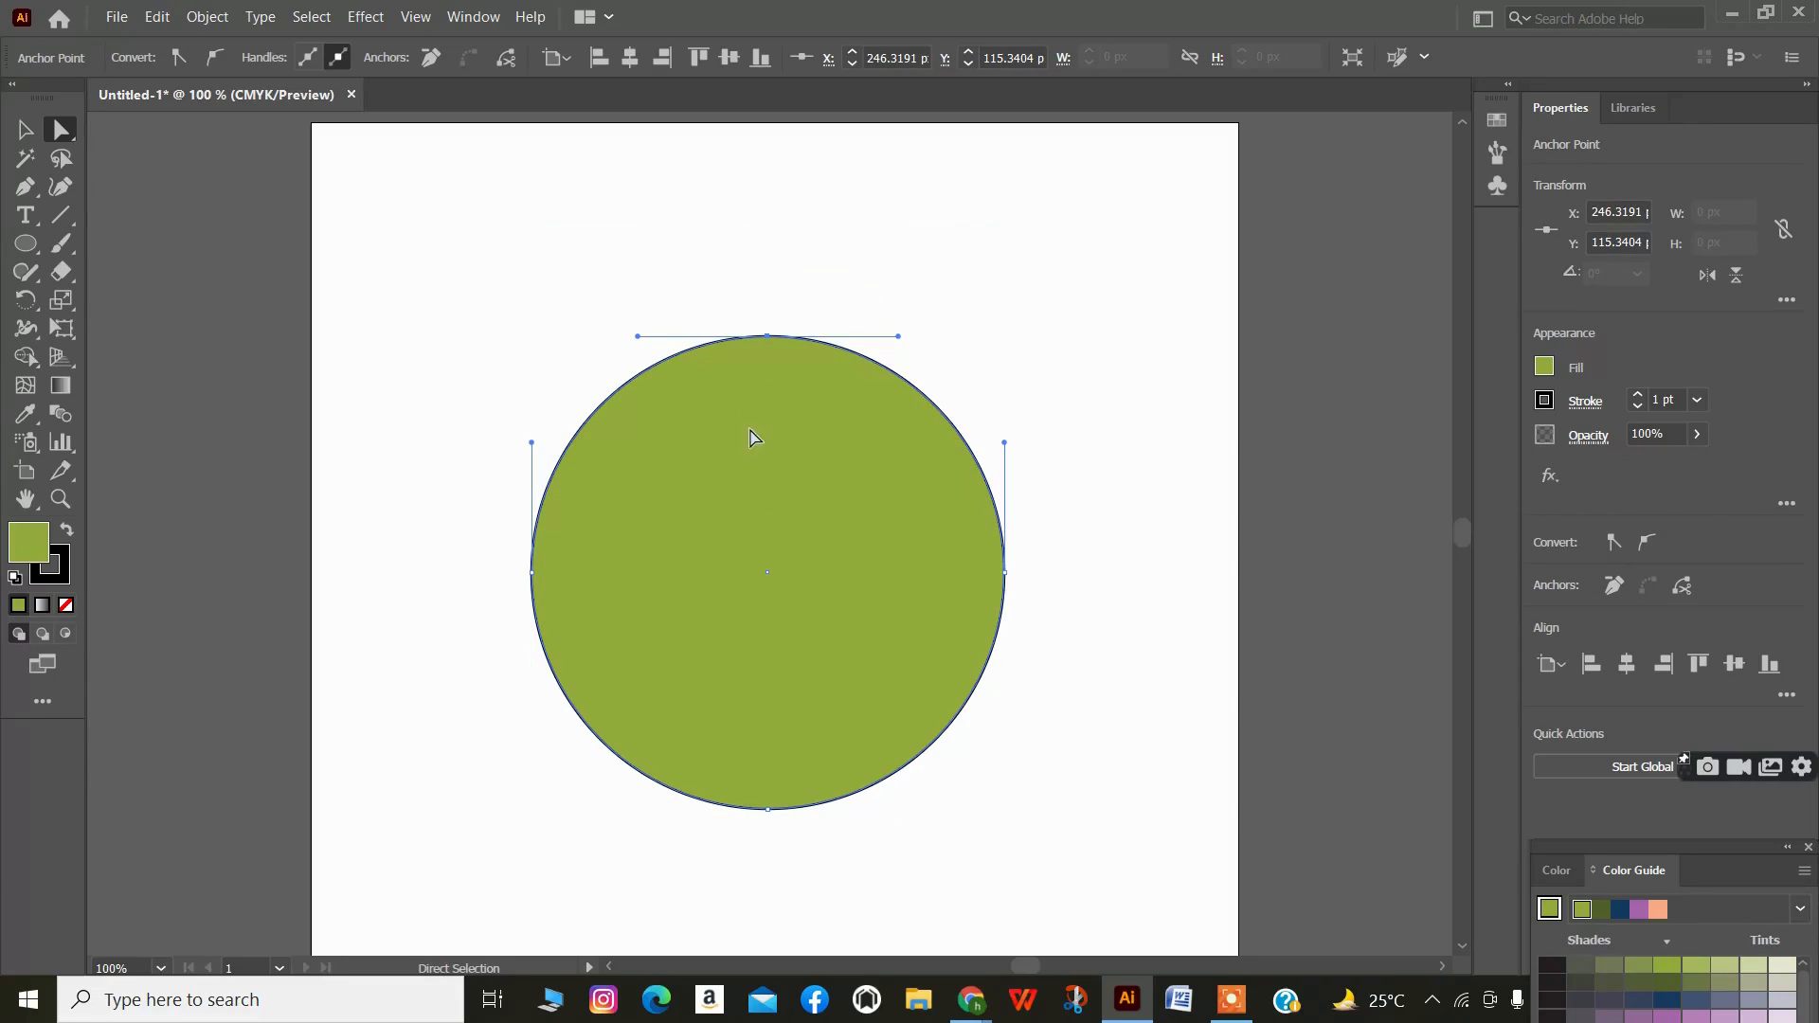
- Select the circle's top and bottom anchor points together and shift them left, and delete the reshaped object
click(479, 390)
click(802, 339)
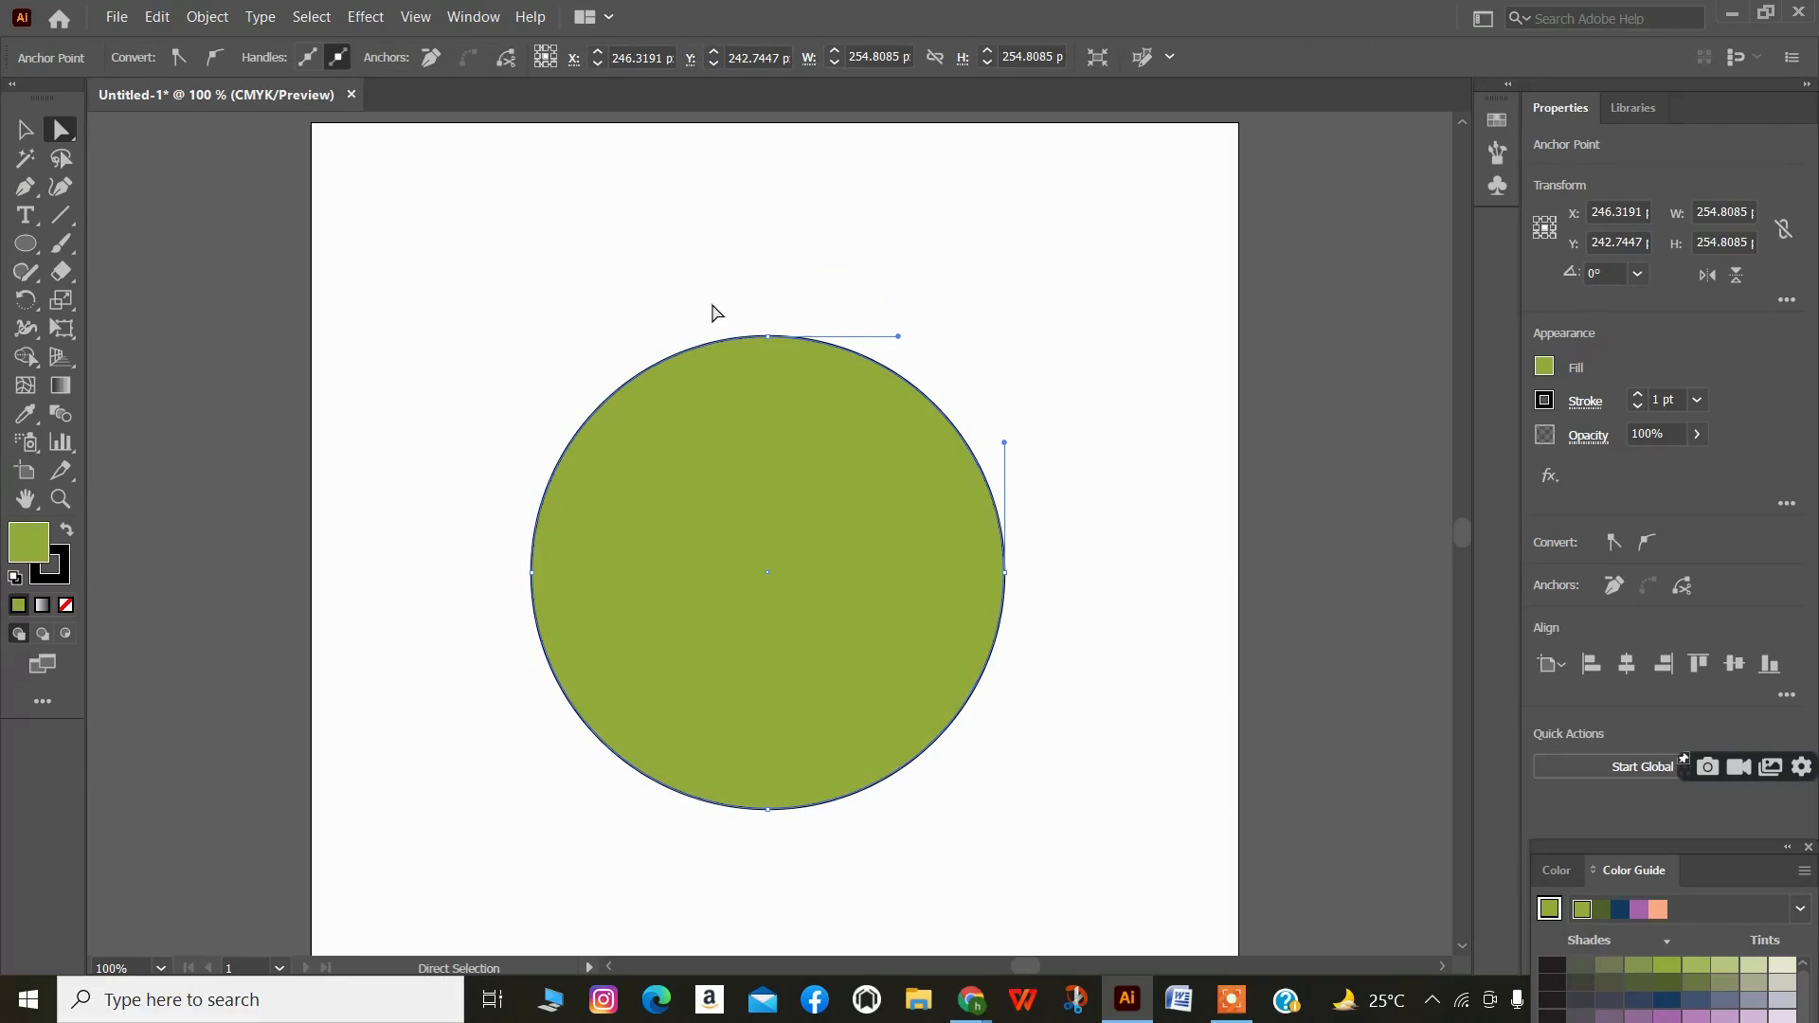
click(768, 336)
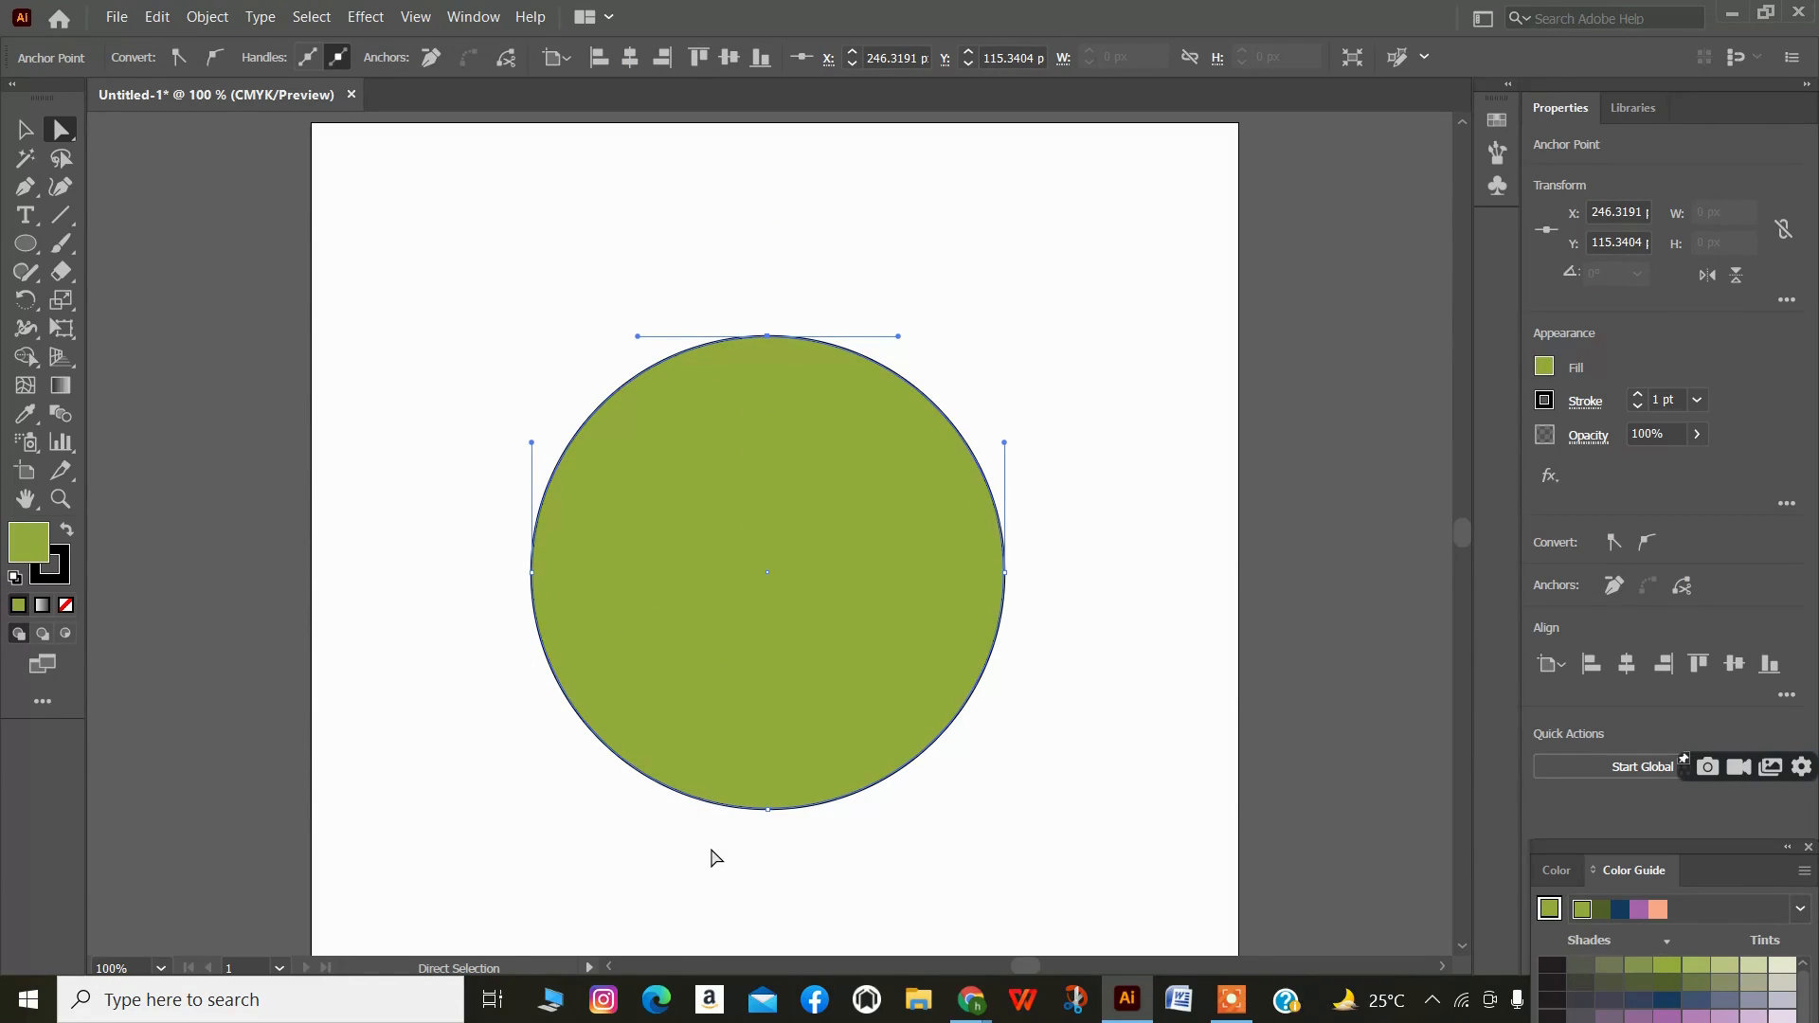
click(810, 774)
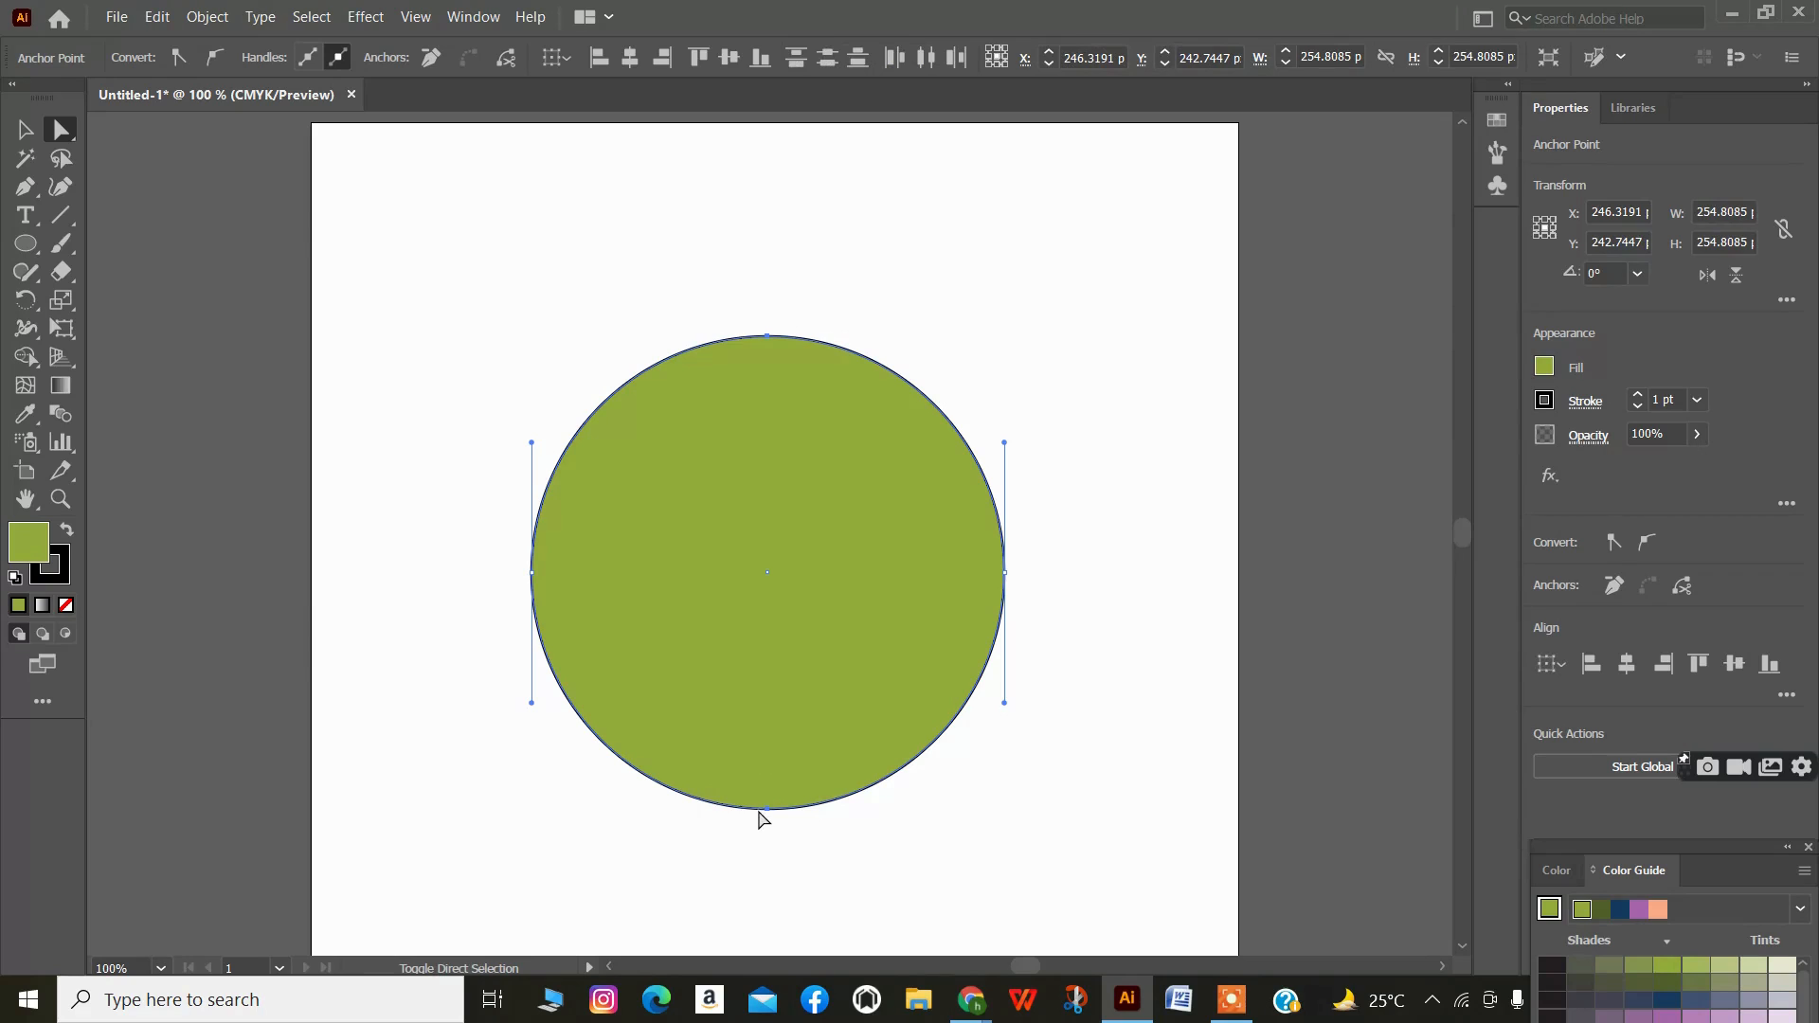
drag(767, 811, 647, 799)
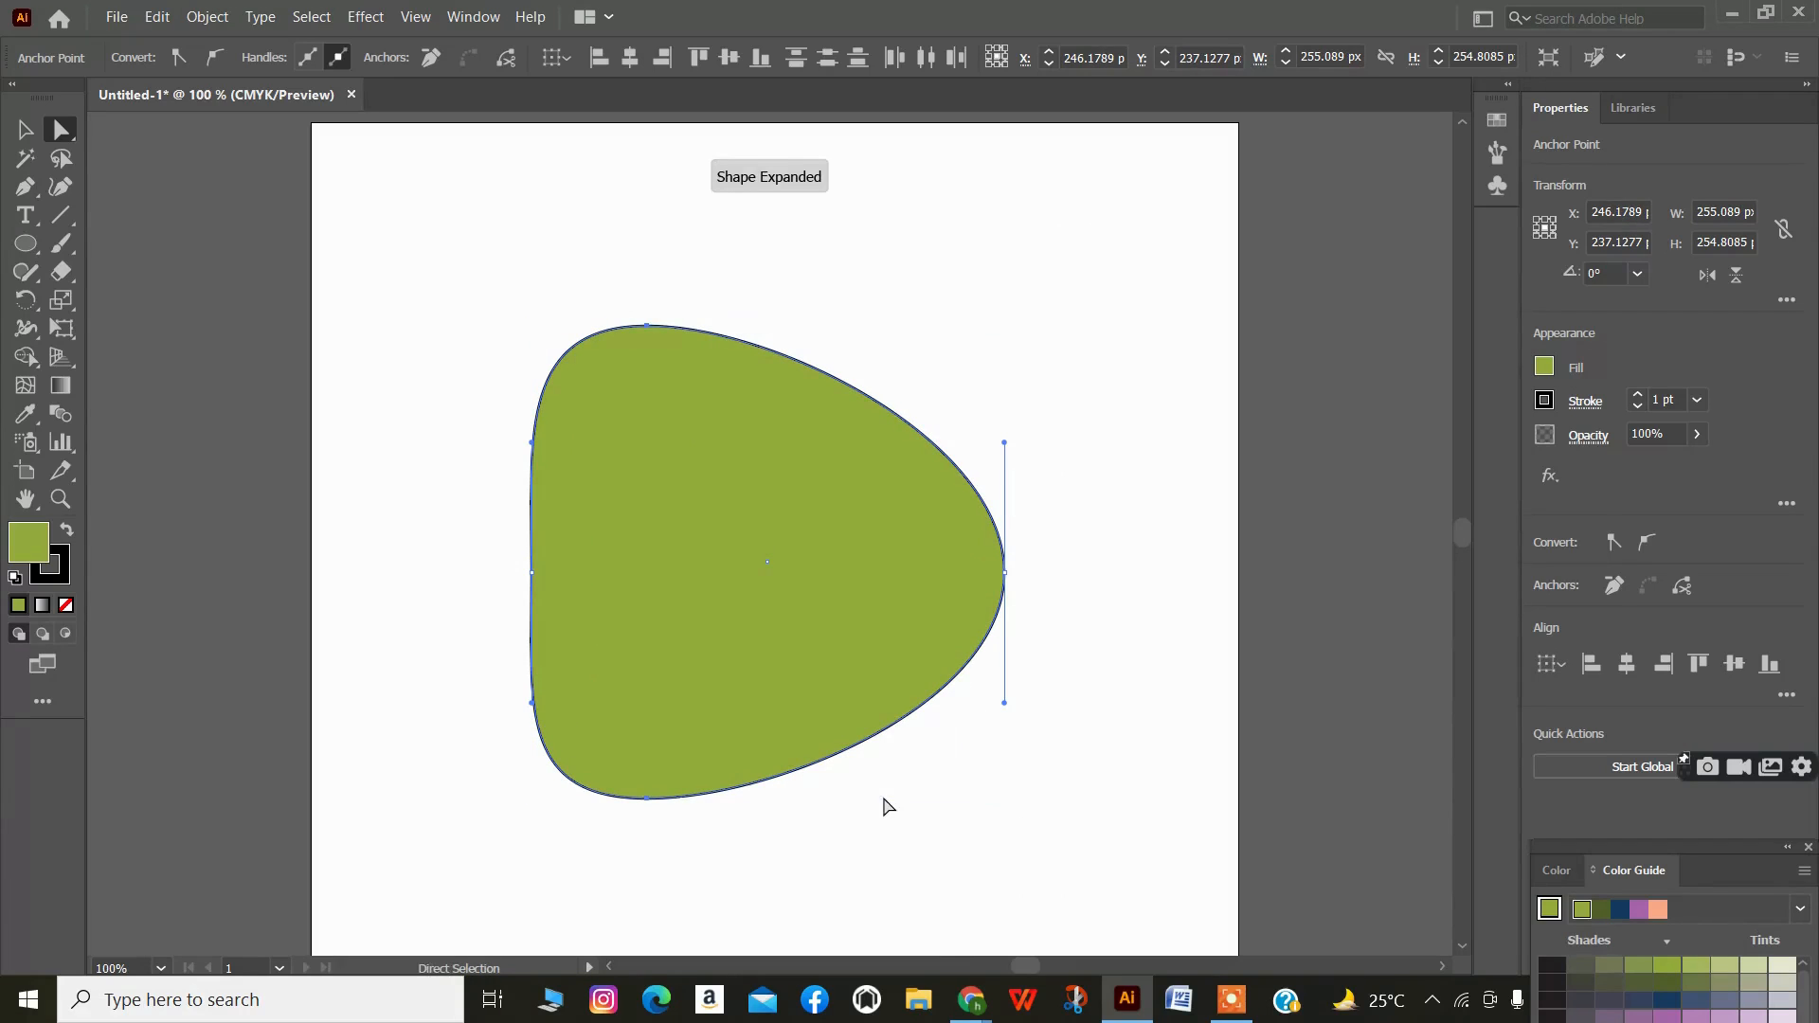
drag(489, 322, 1088, 941)
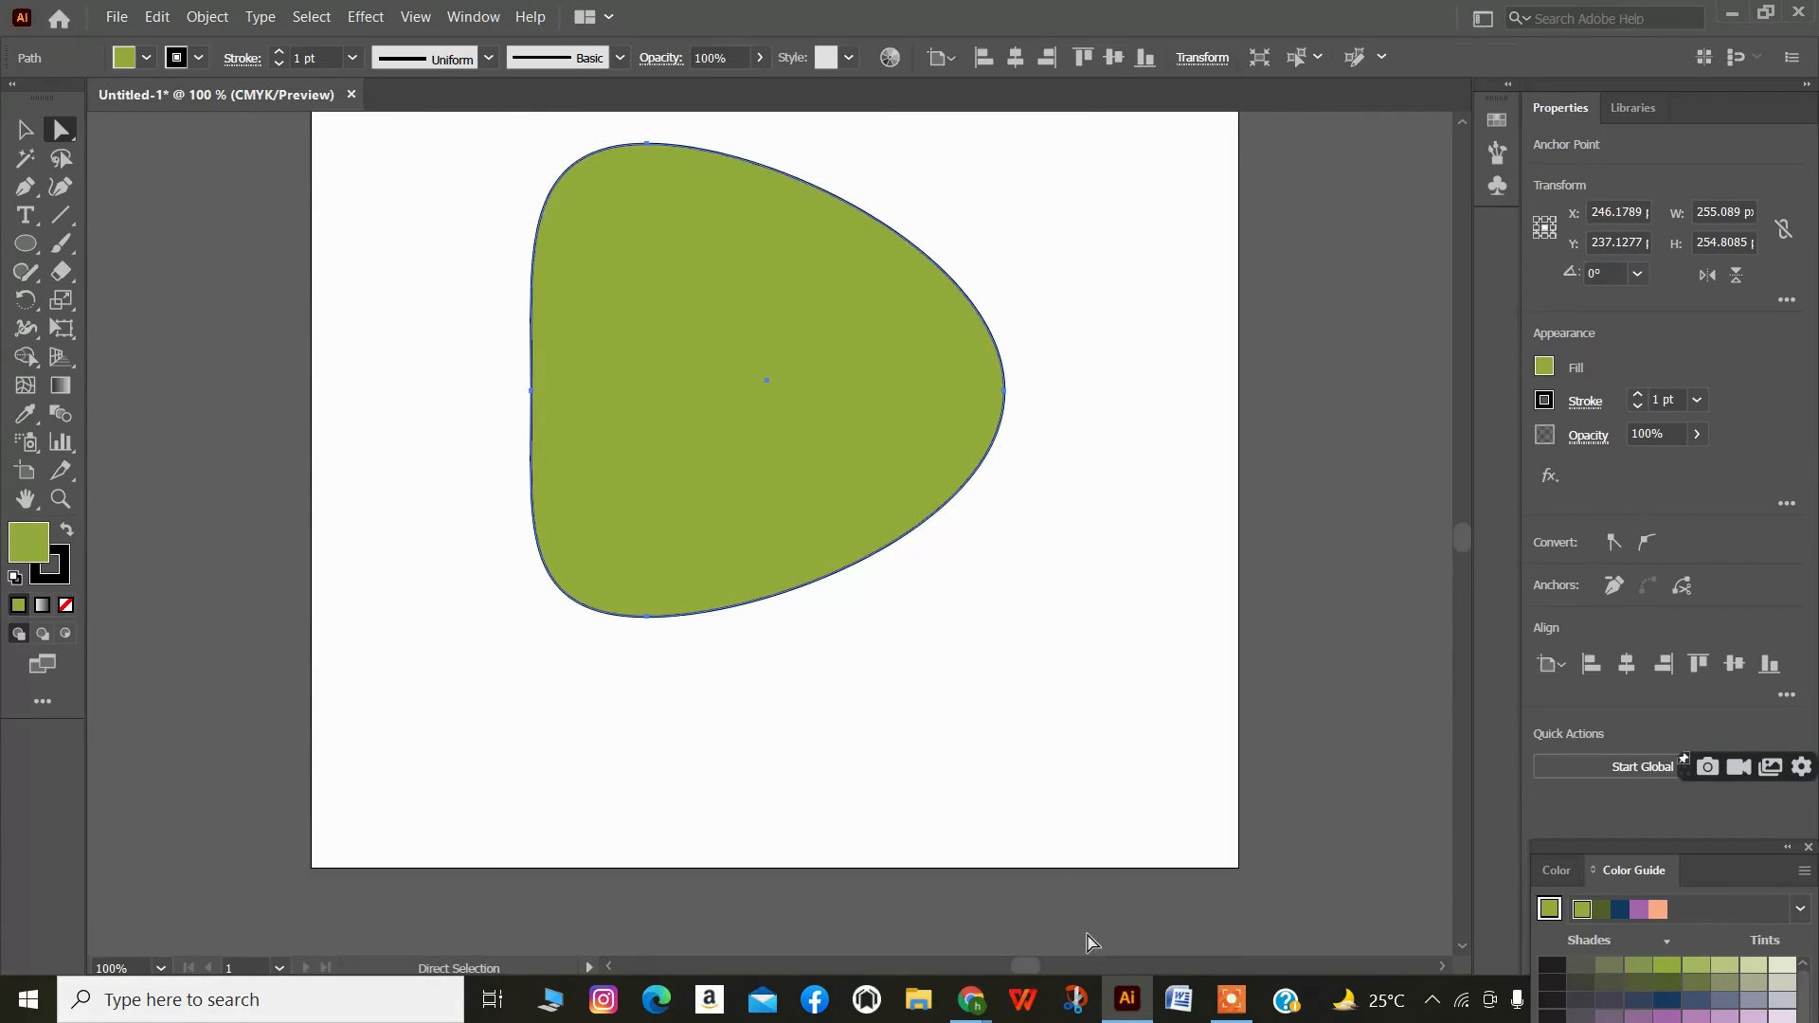
key(Delete)
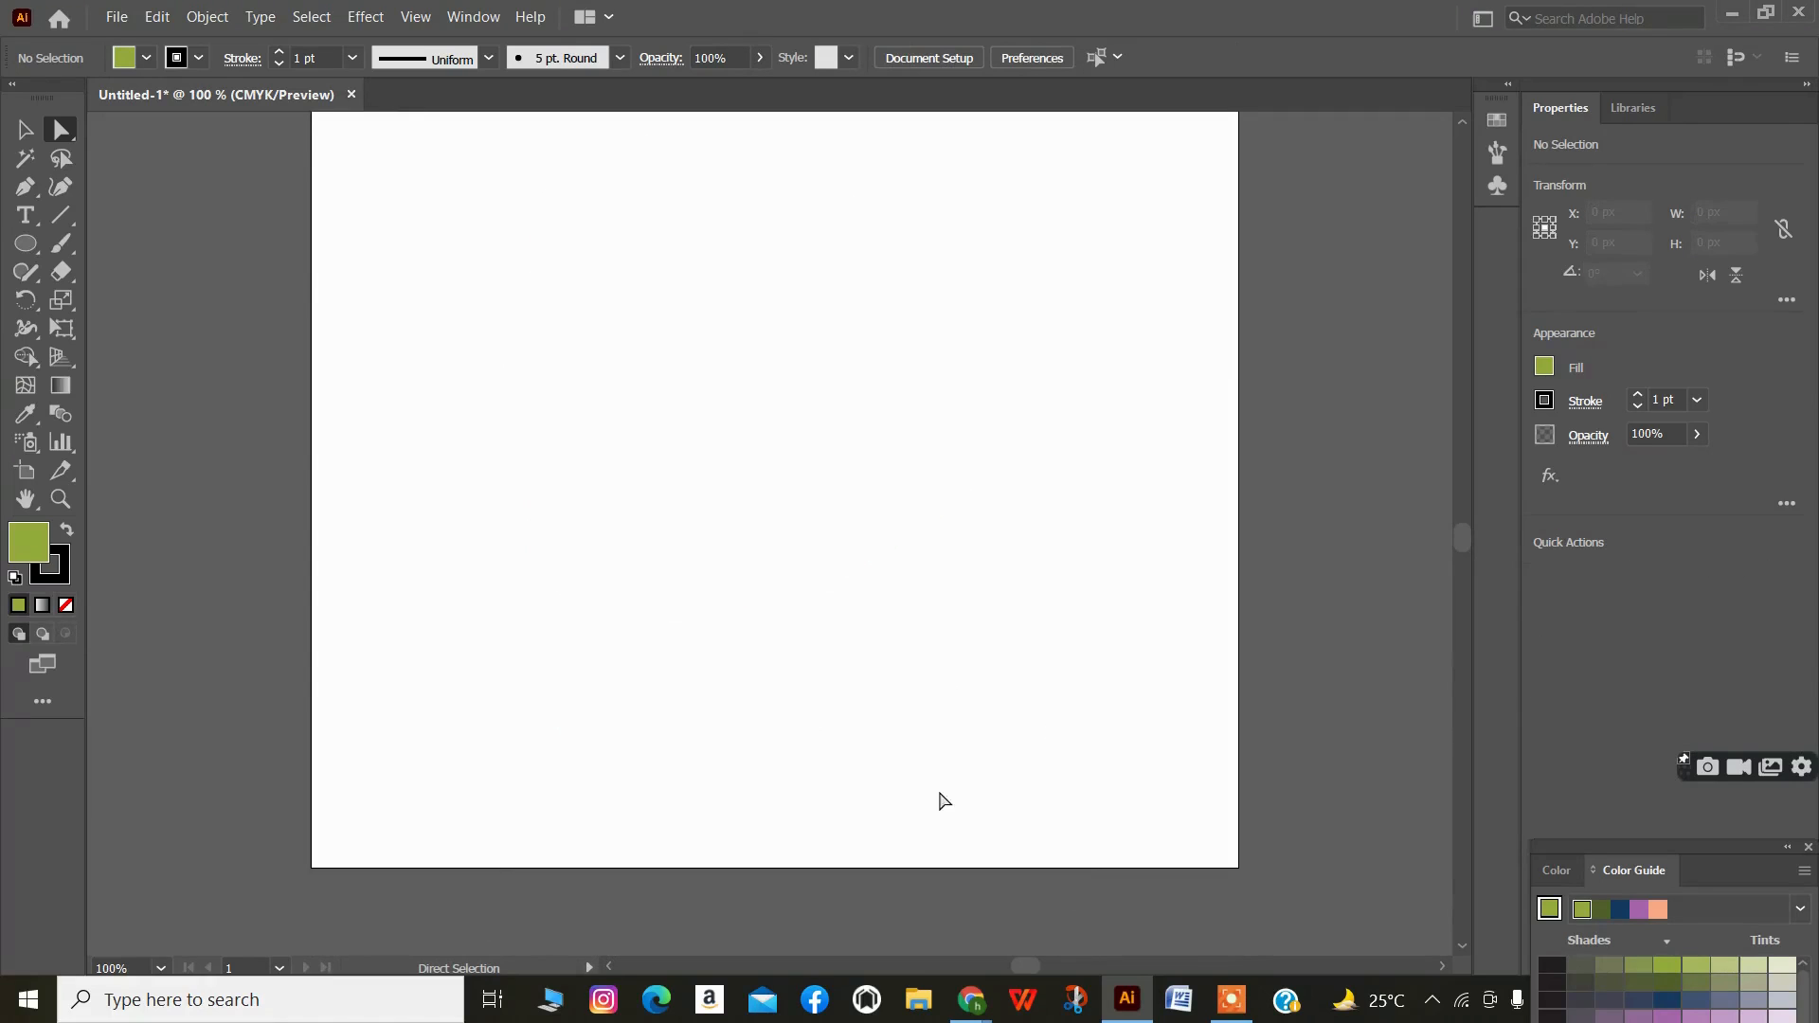
- Draw an upright ellipse about 192 px wide and 260 px high, and reset it to the default white fill and black stroke
click(26, 243)
mouse_move(904, 694)
mouse_down()
mouse_move(909, 752)
mouse_move(944, 781)
mouse_up()
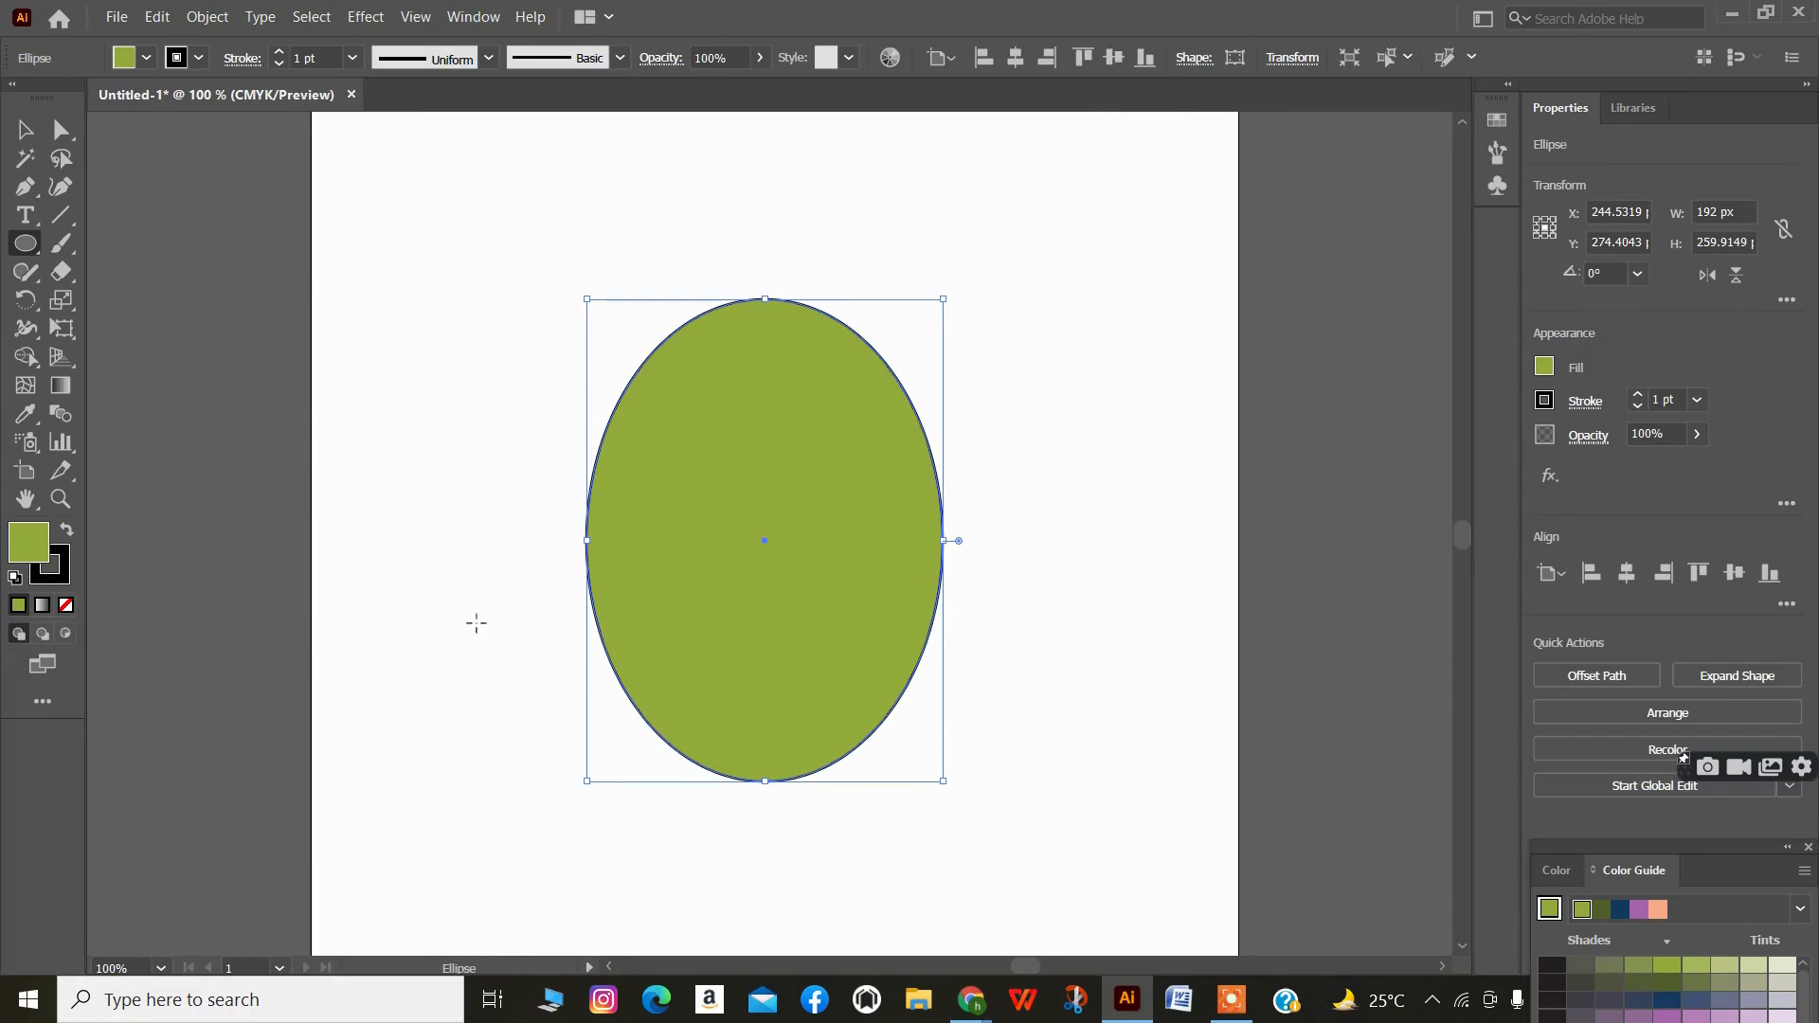
click(15, 577)
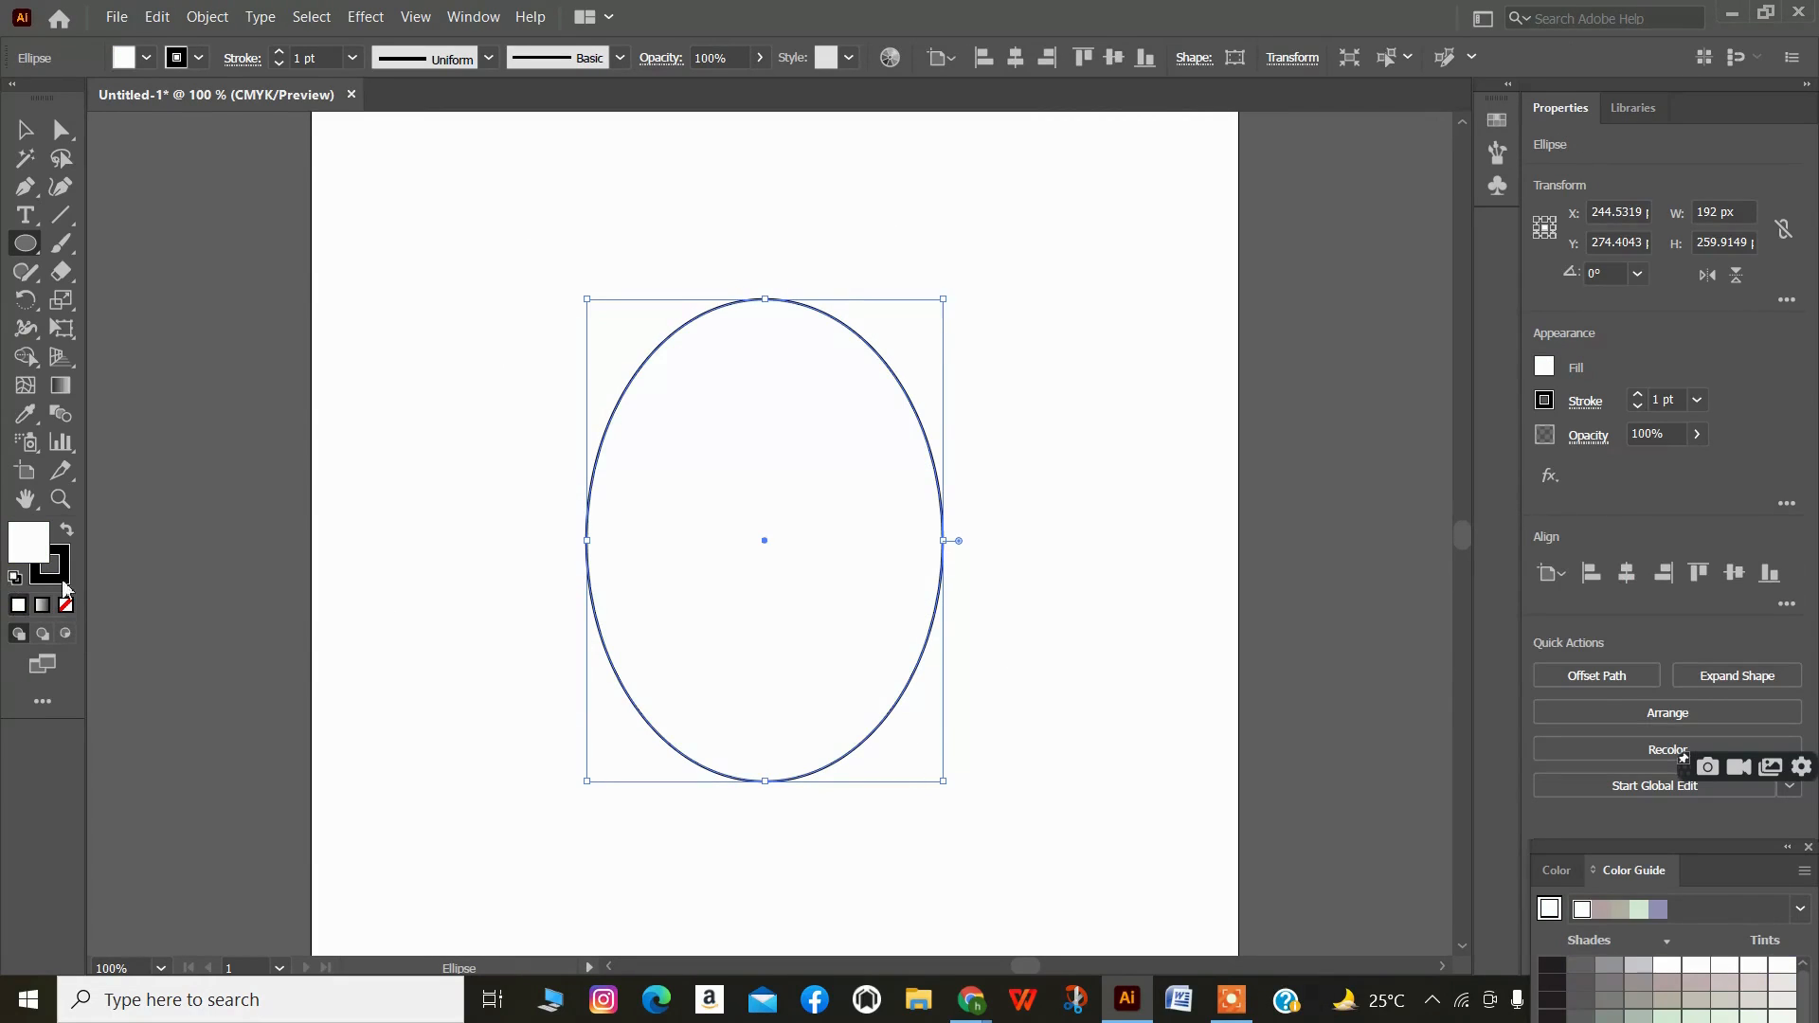
- Lengthen both direction handles of the ellipse's top anchor point outward and raise that anchor slightly to broaden the upper curve
click(61, 130)
click(764, 300)
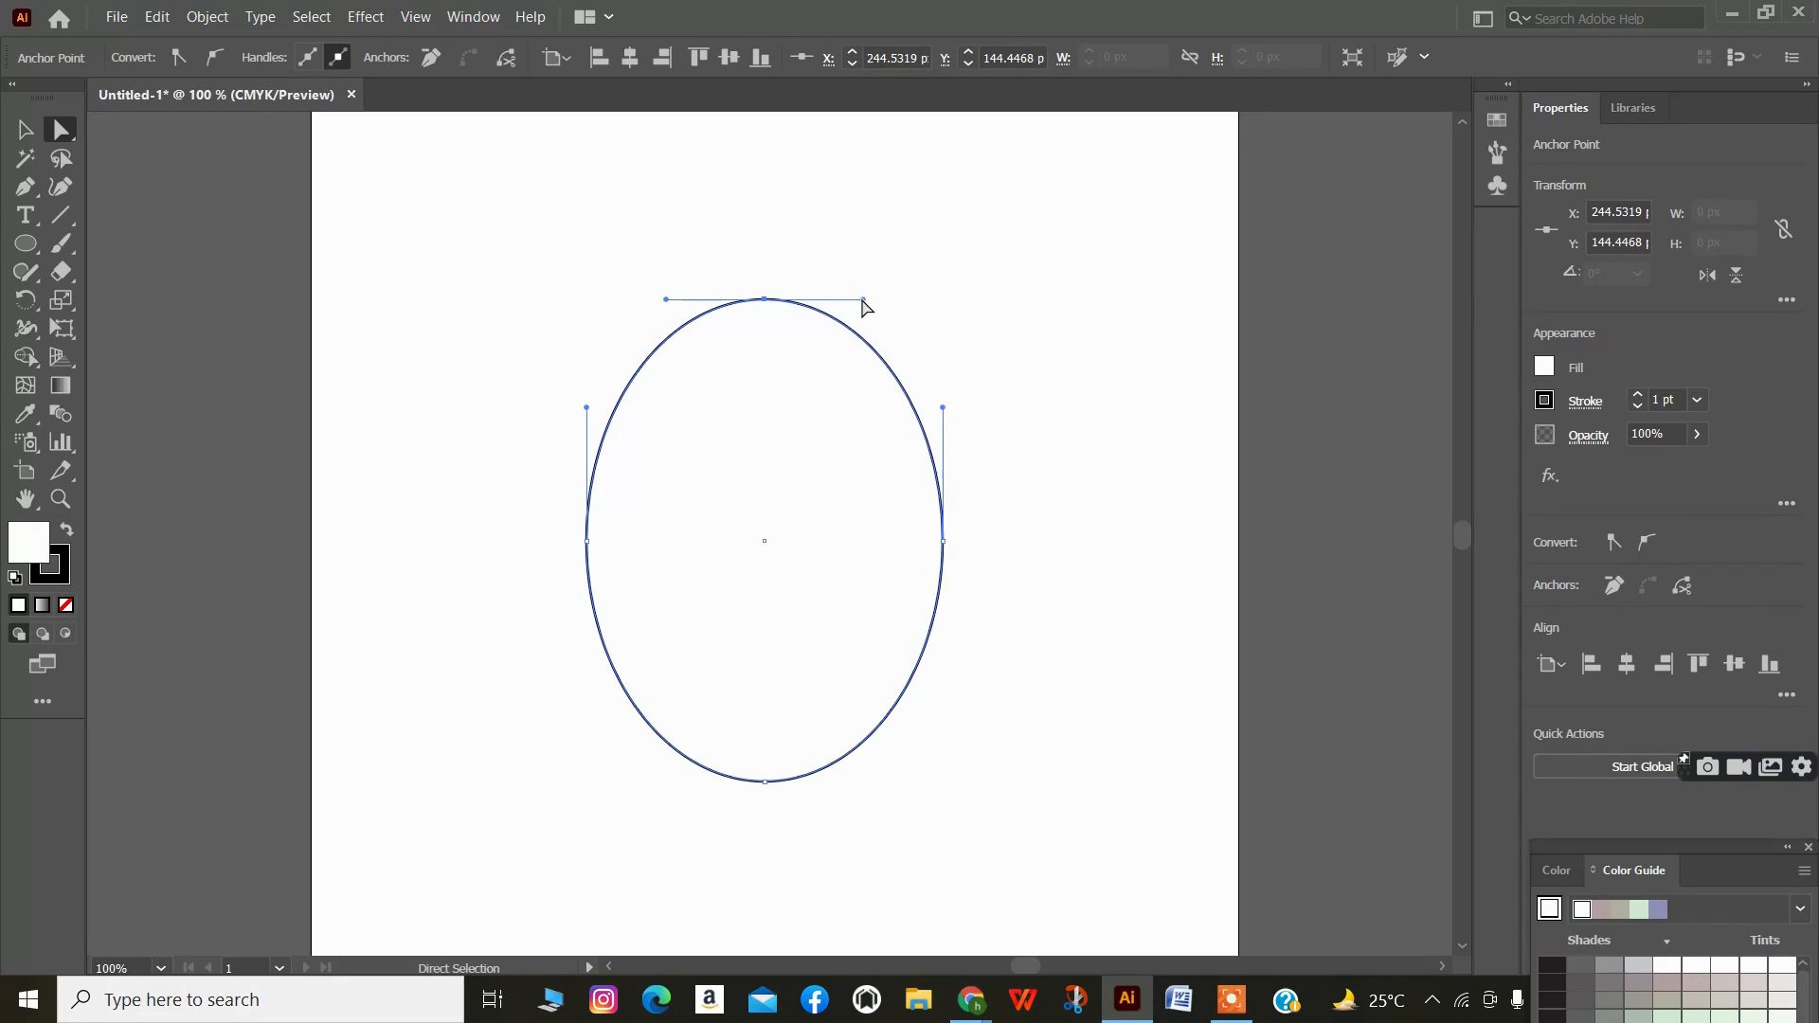
drag(863, 305, 905, 298)
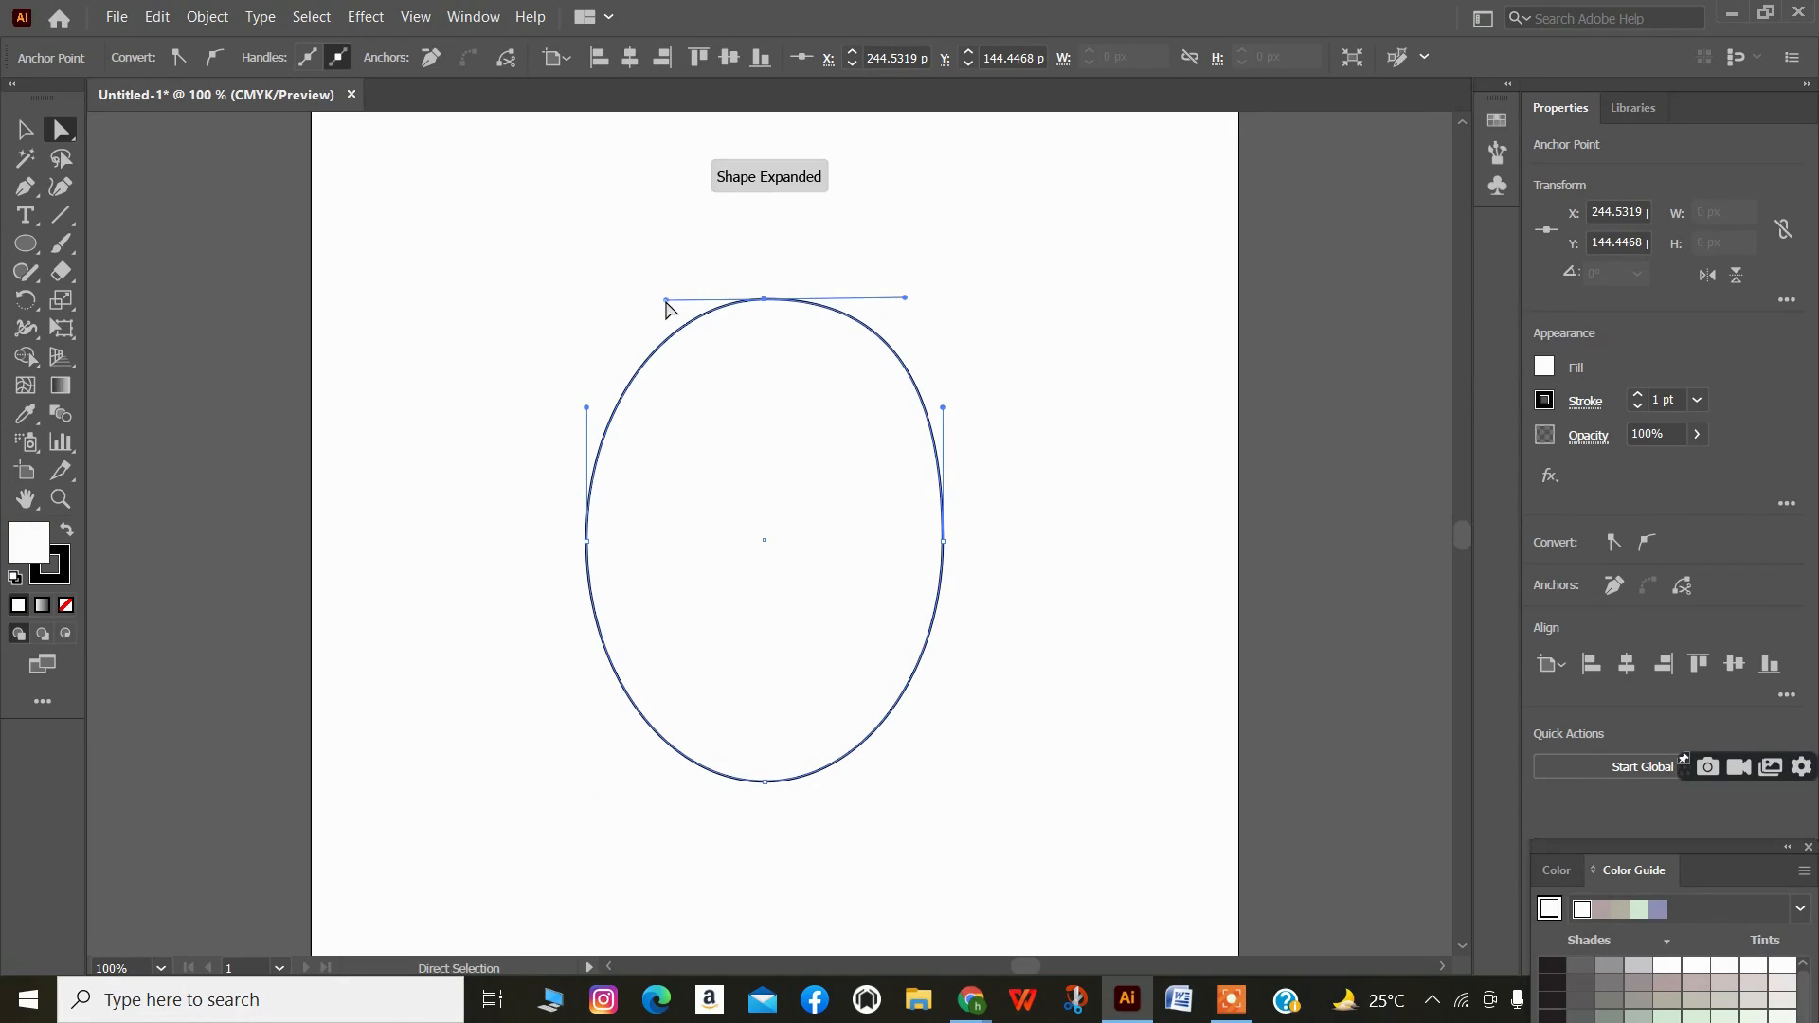
drag(664, 299, 629, 299)
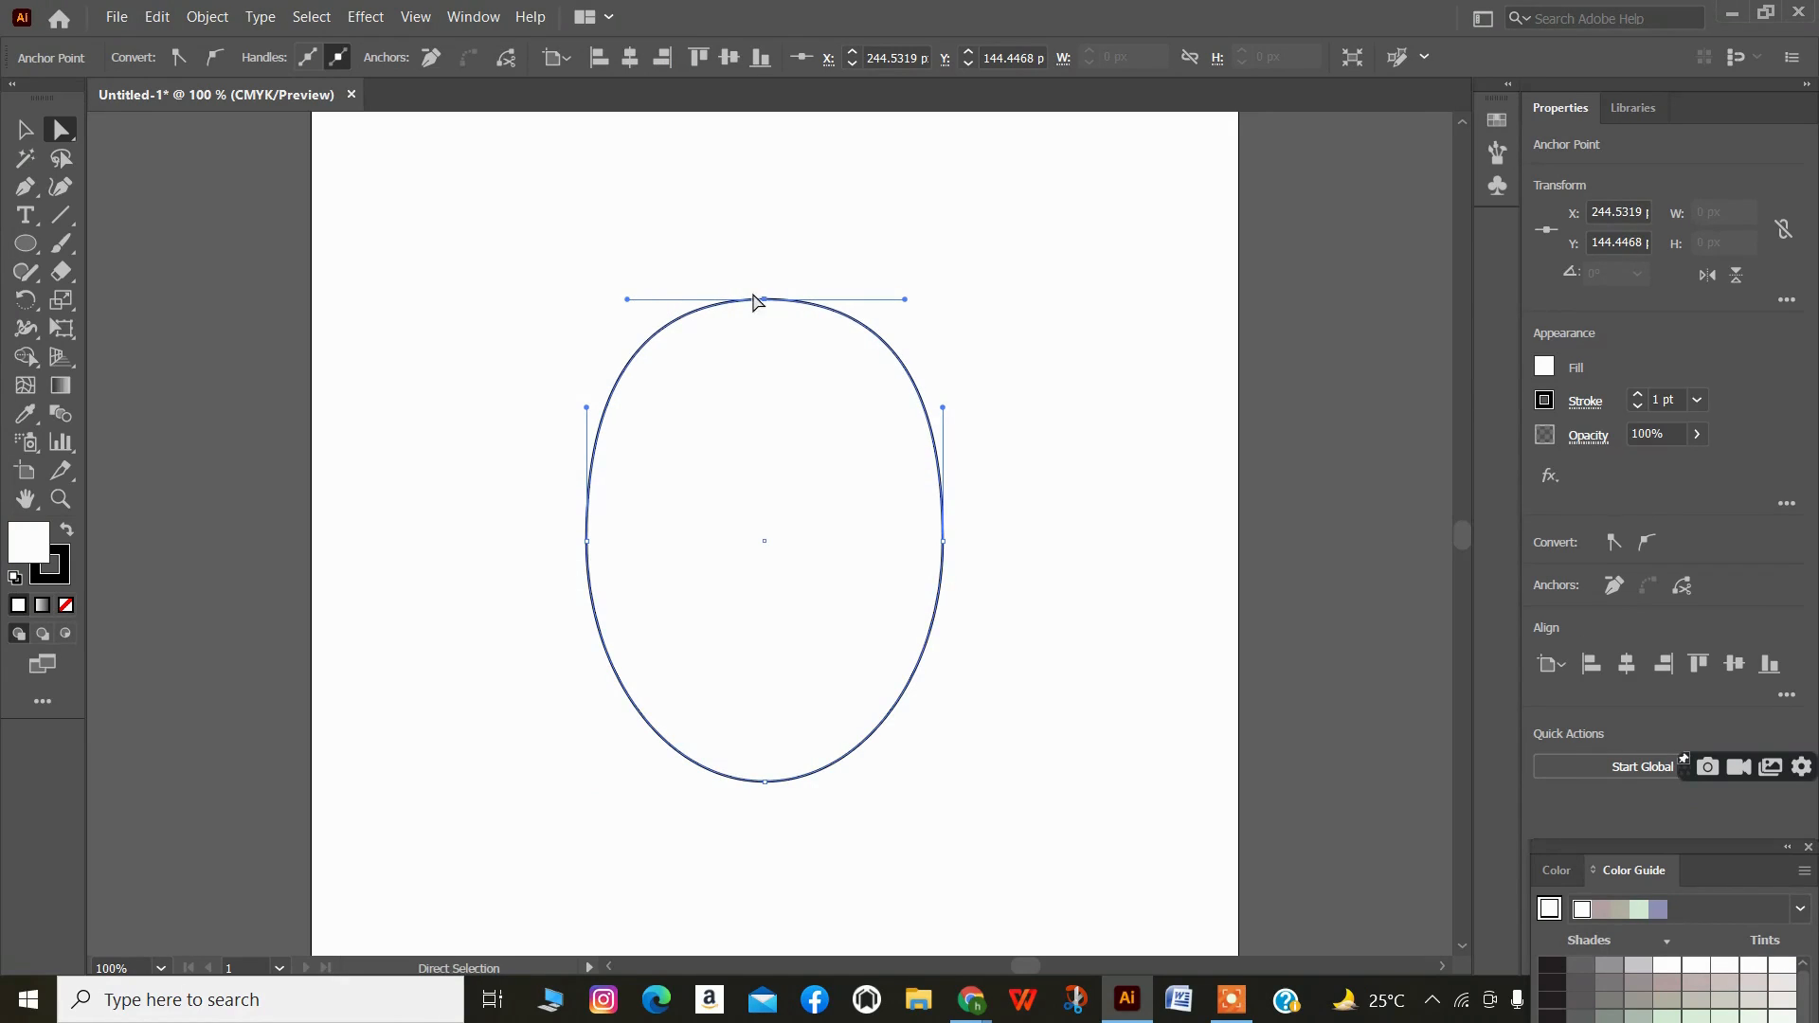
mouse_move(763, 302)
mouse_down()
mouse_move(765, 267)
mouse_move(764, 283)
mouse_up()
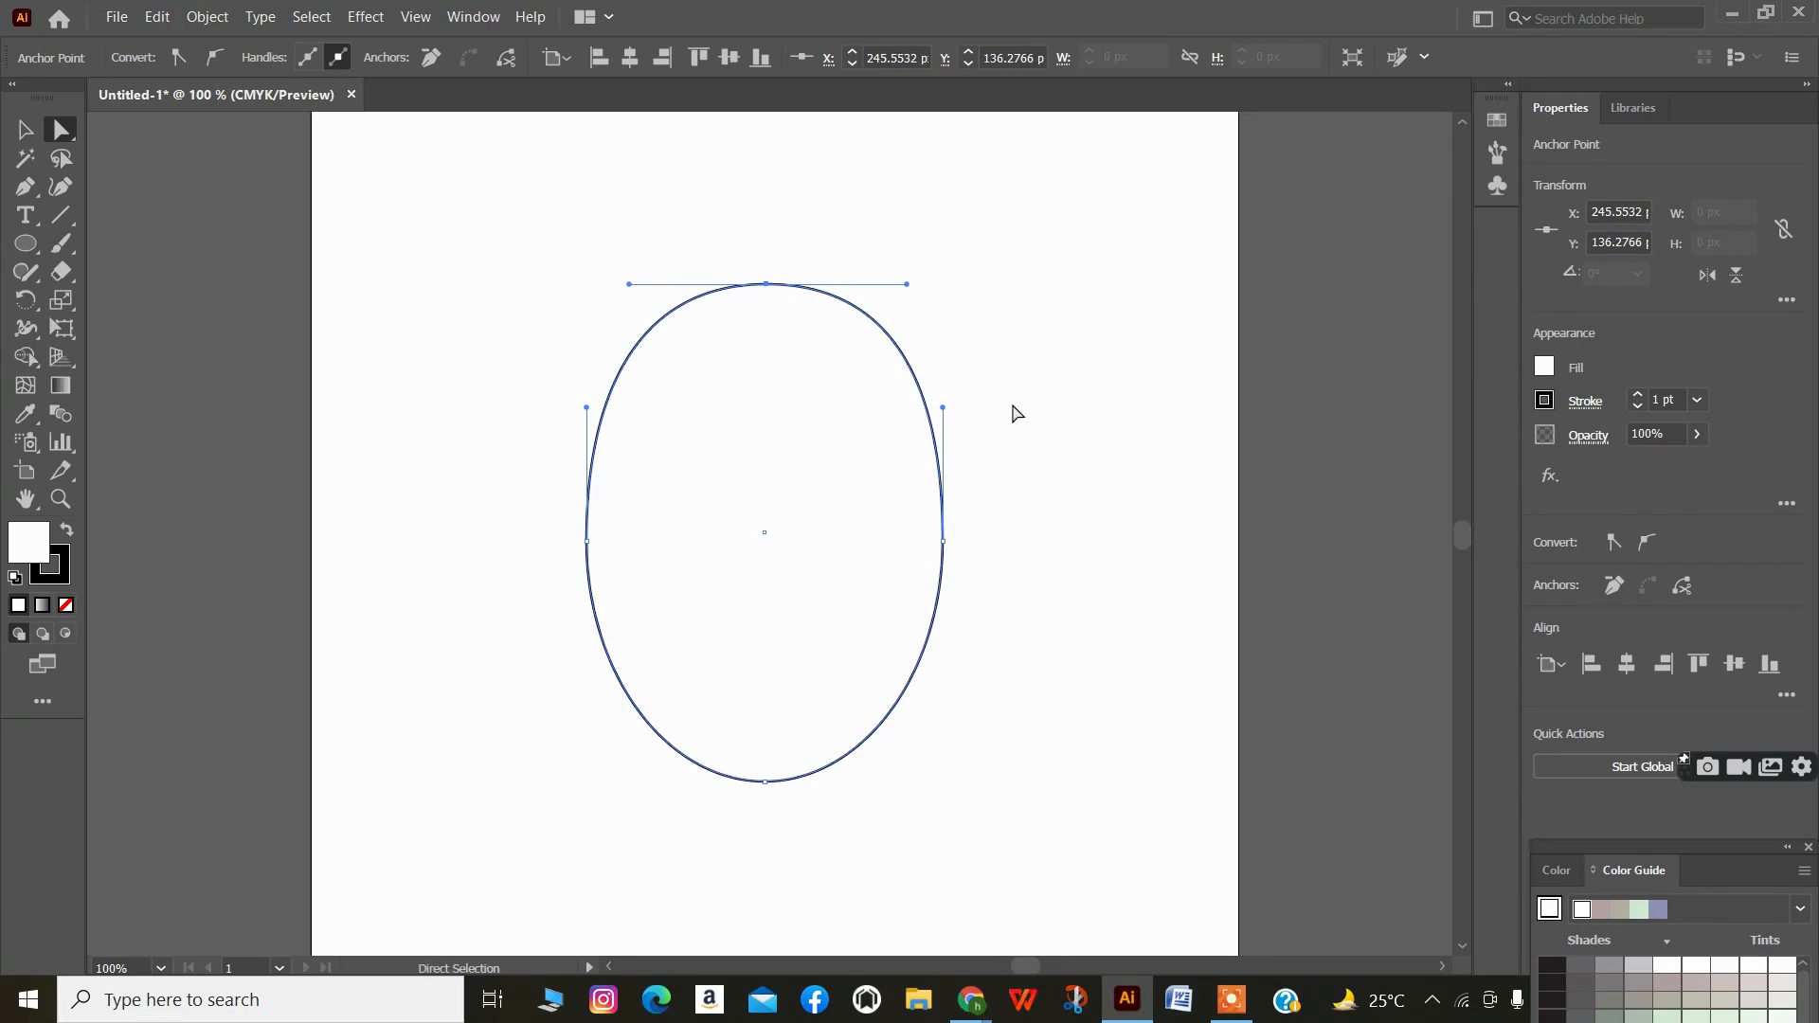
- Swing the right anchor point's lower direction handle inward and shift the anchor left to bend the ellipse into a mango shape
click(945, 553)
click(942, 543)
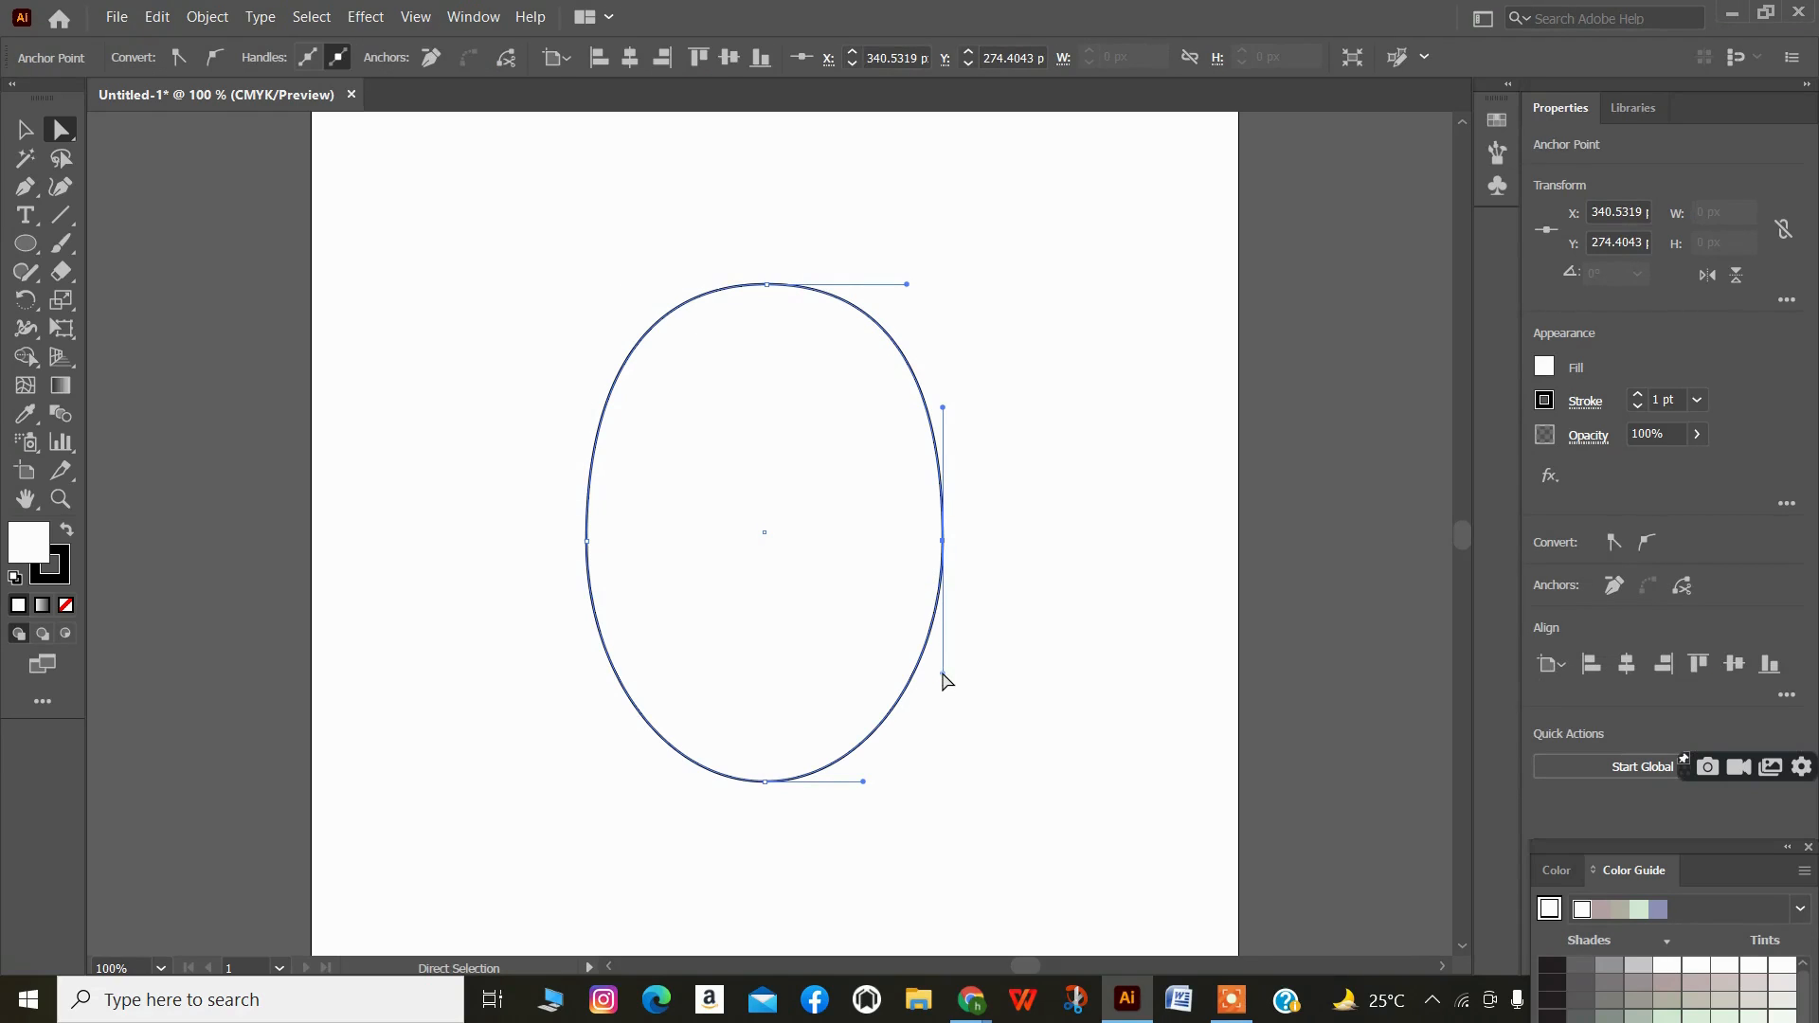
drag(943, 673, 838, 669)
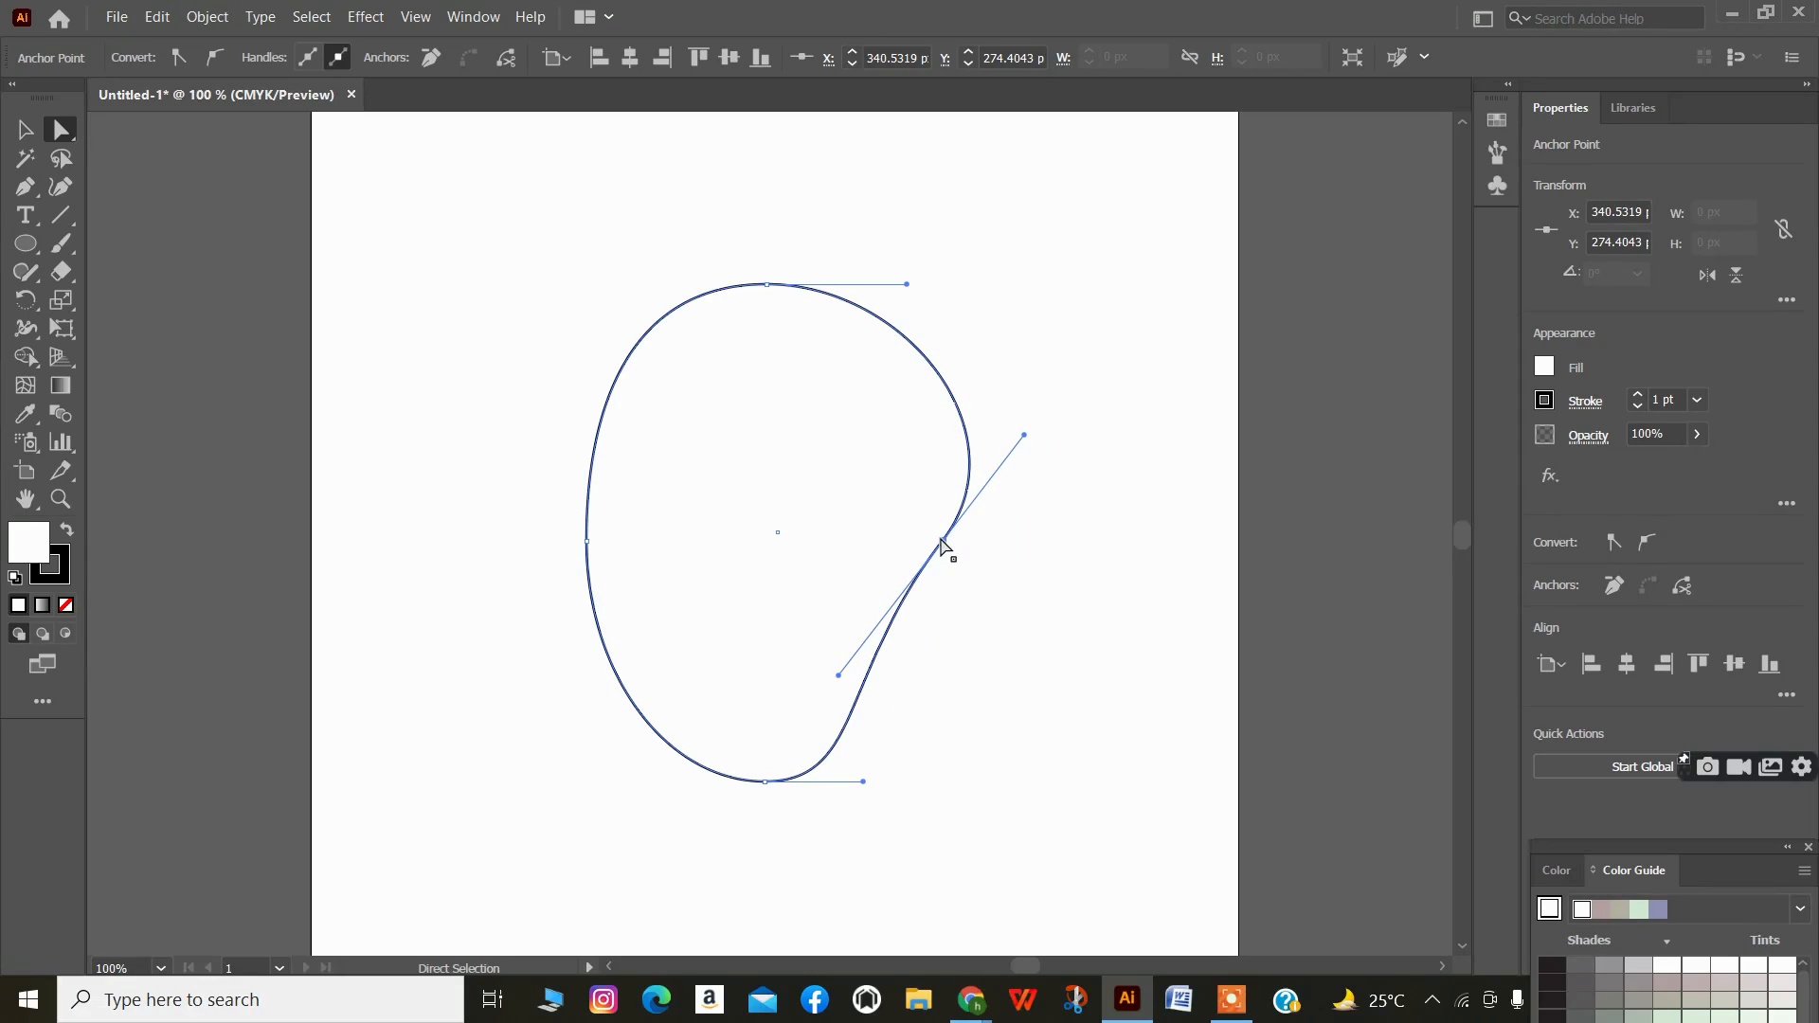
drag(941, 540, 886, 560)
click(975, 632)
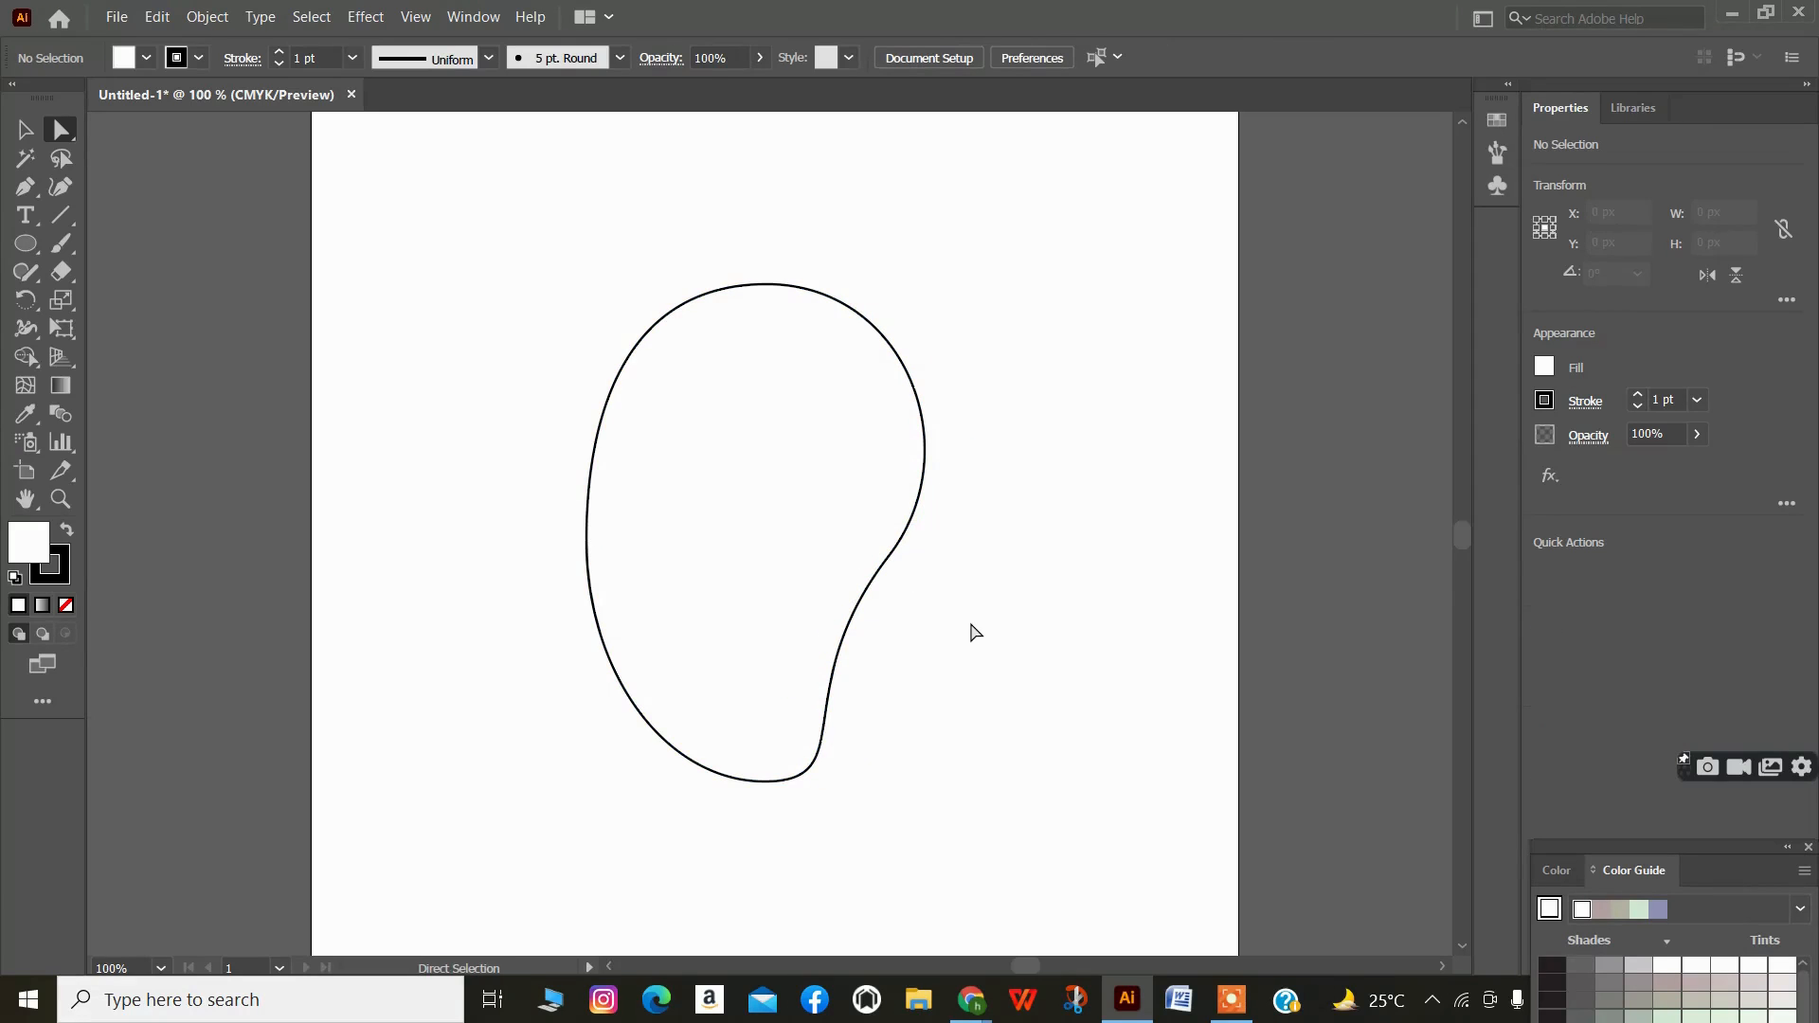
- Select the whole mango shape and fill it with yellow
drag(545, 261, 905, 828)
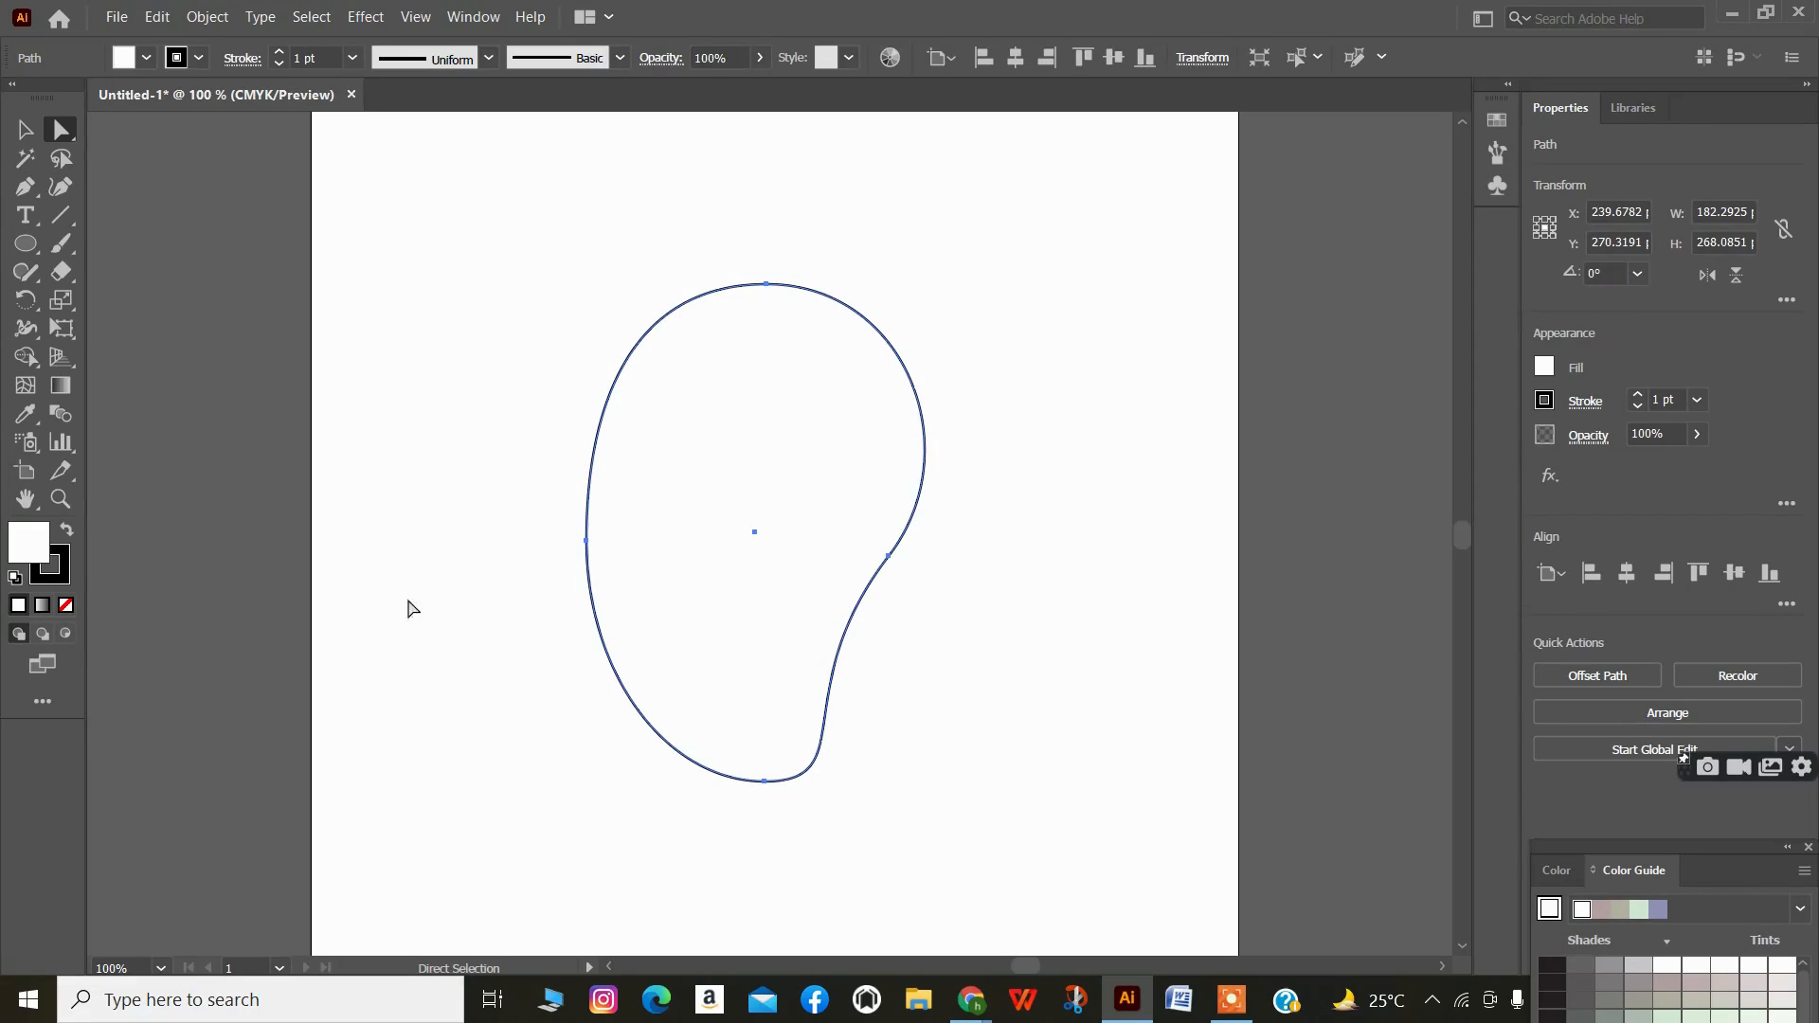
double_click(42, 541)
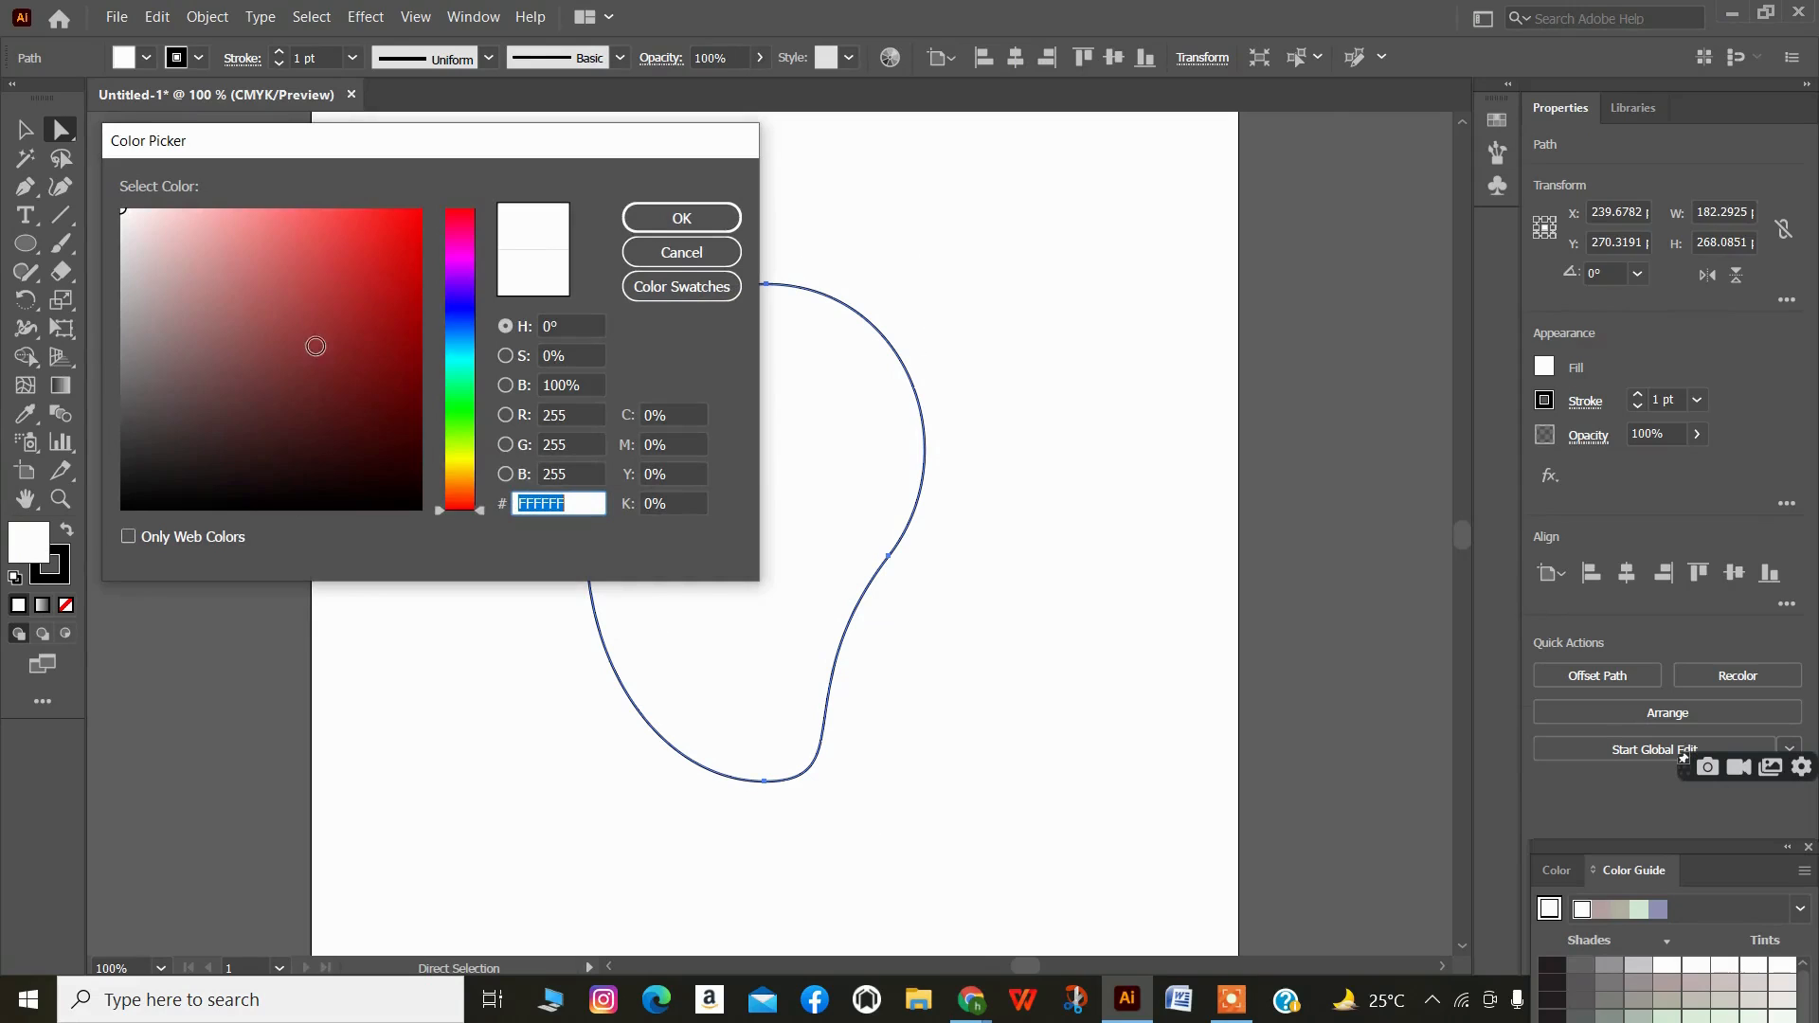
click(476, 454)
drag(462, 463, 468, 469)
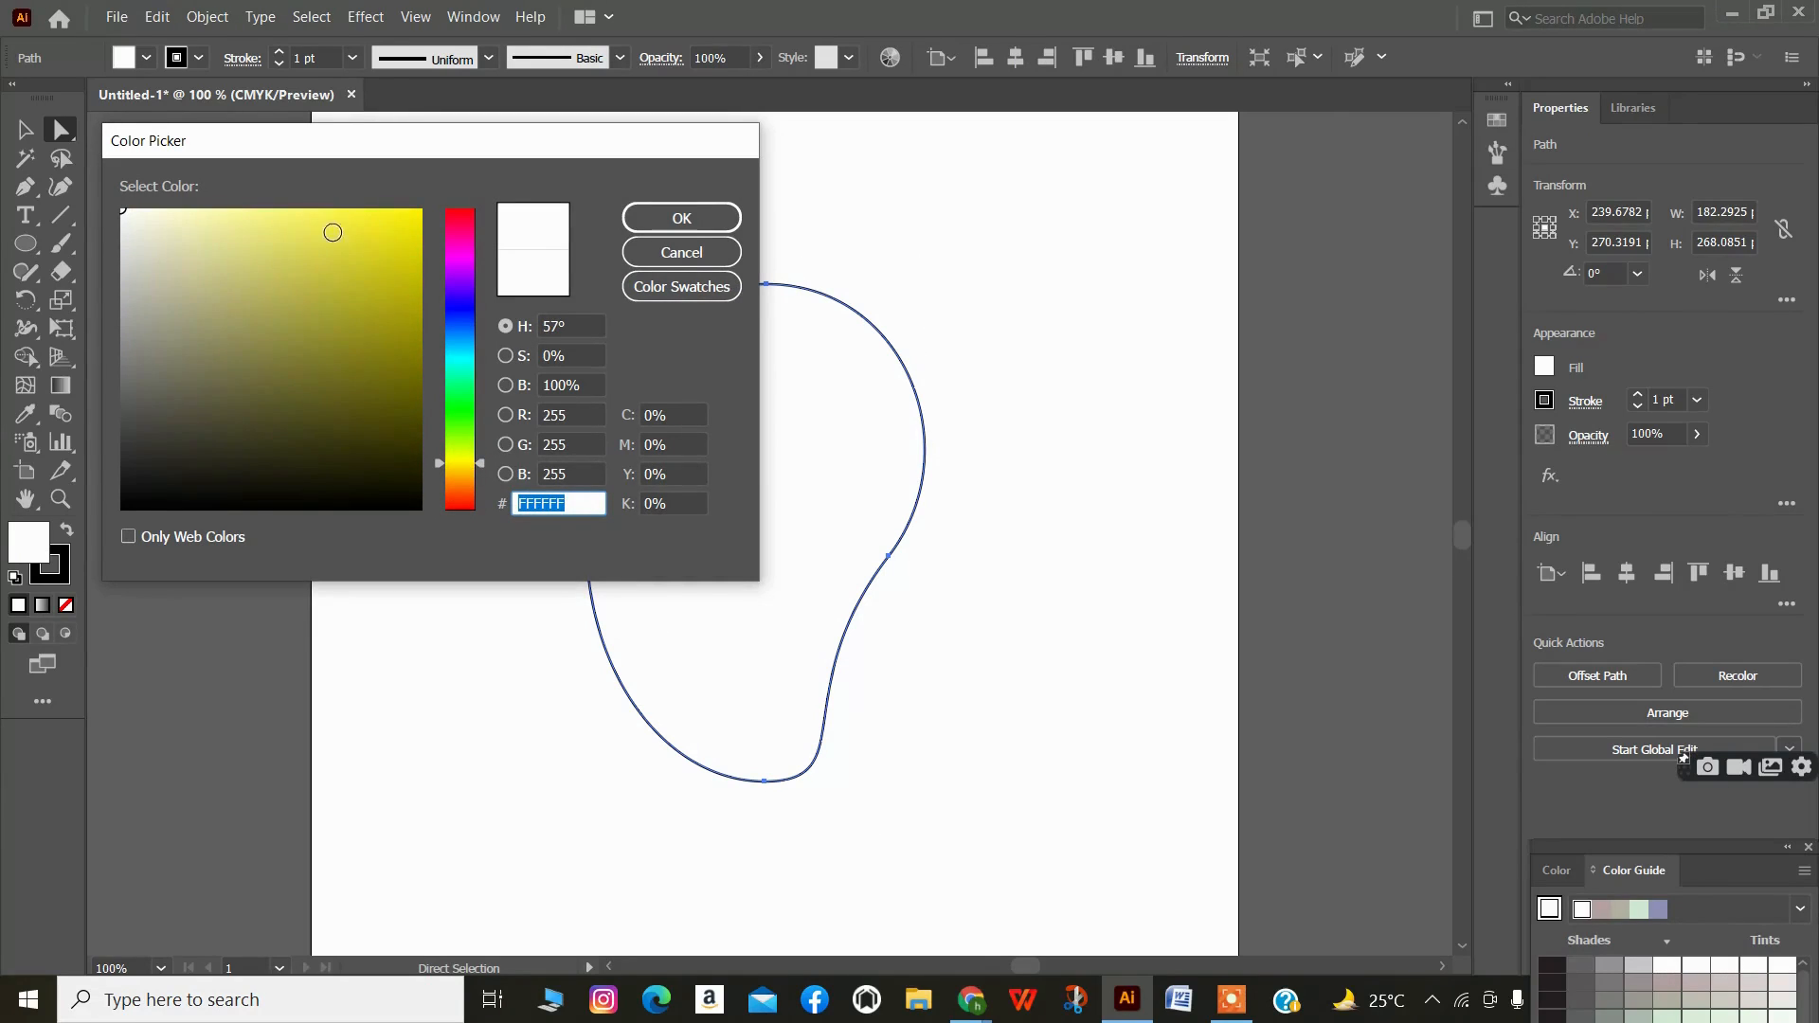
click(332, 233)
click(682, 218)
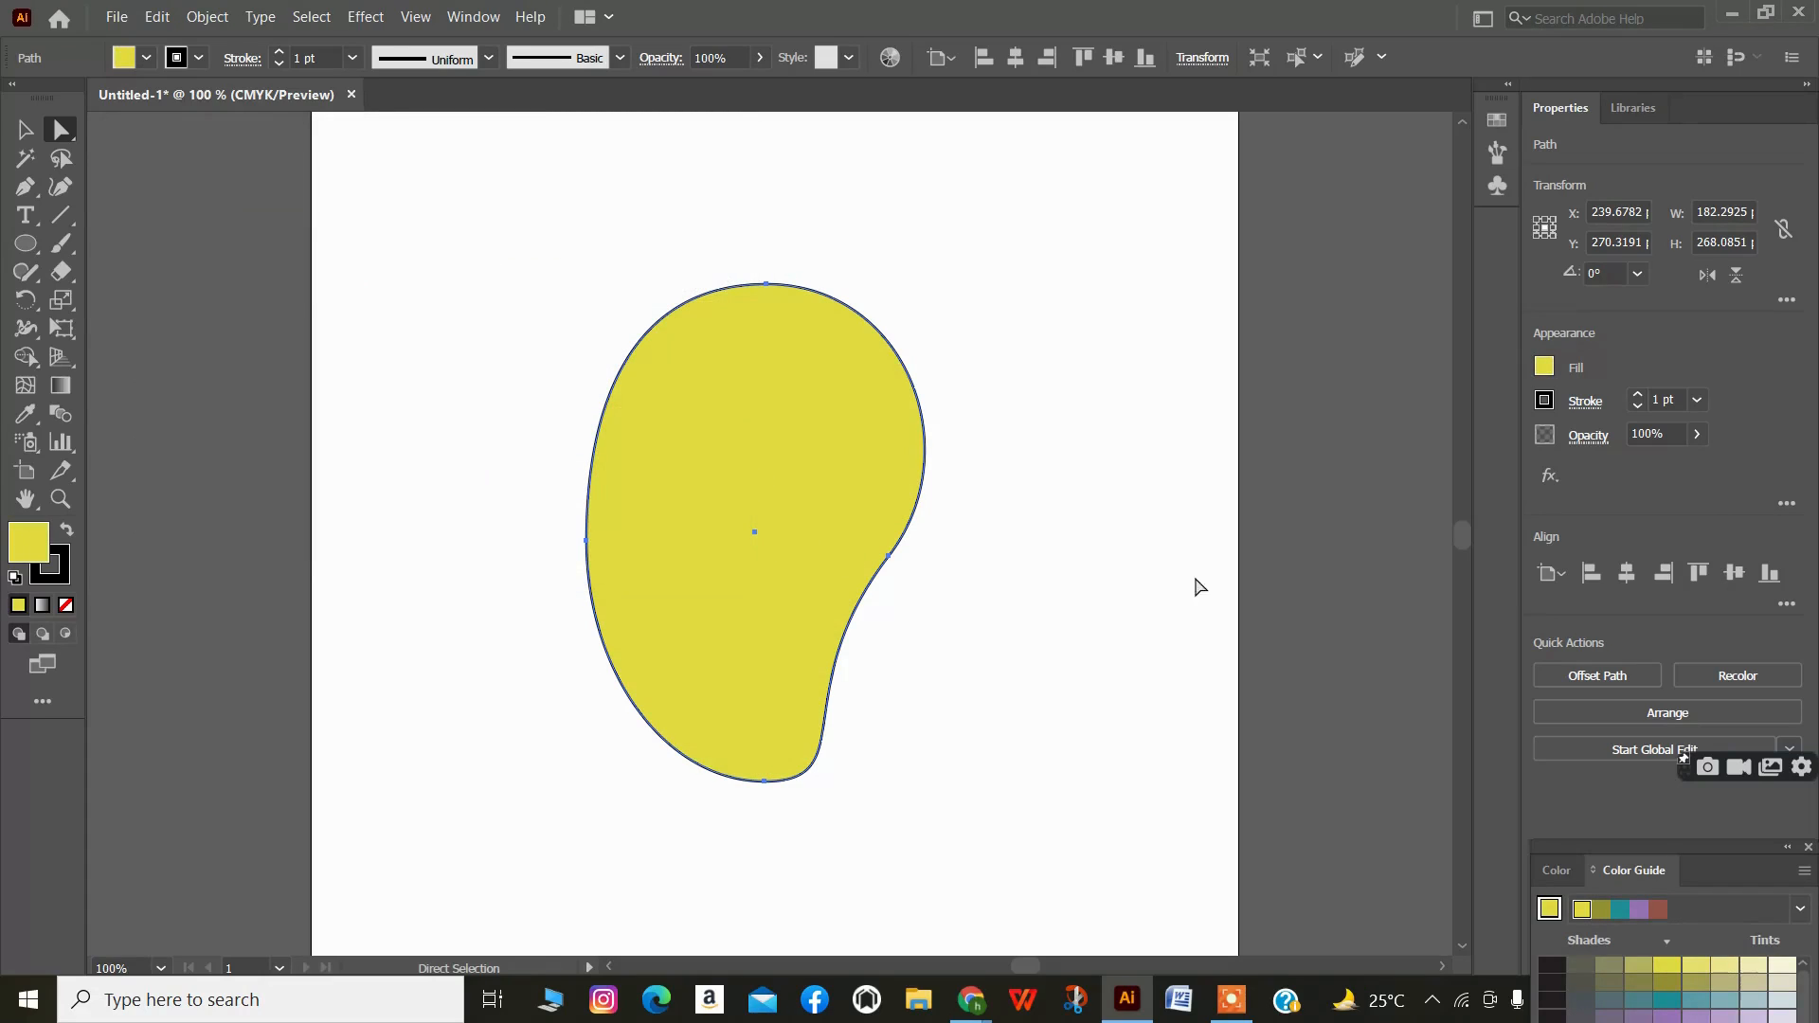
click(1014, 567)
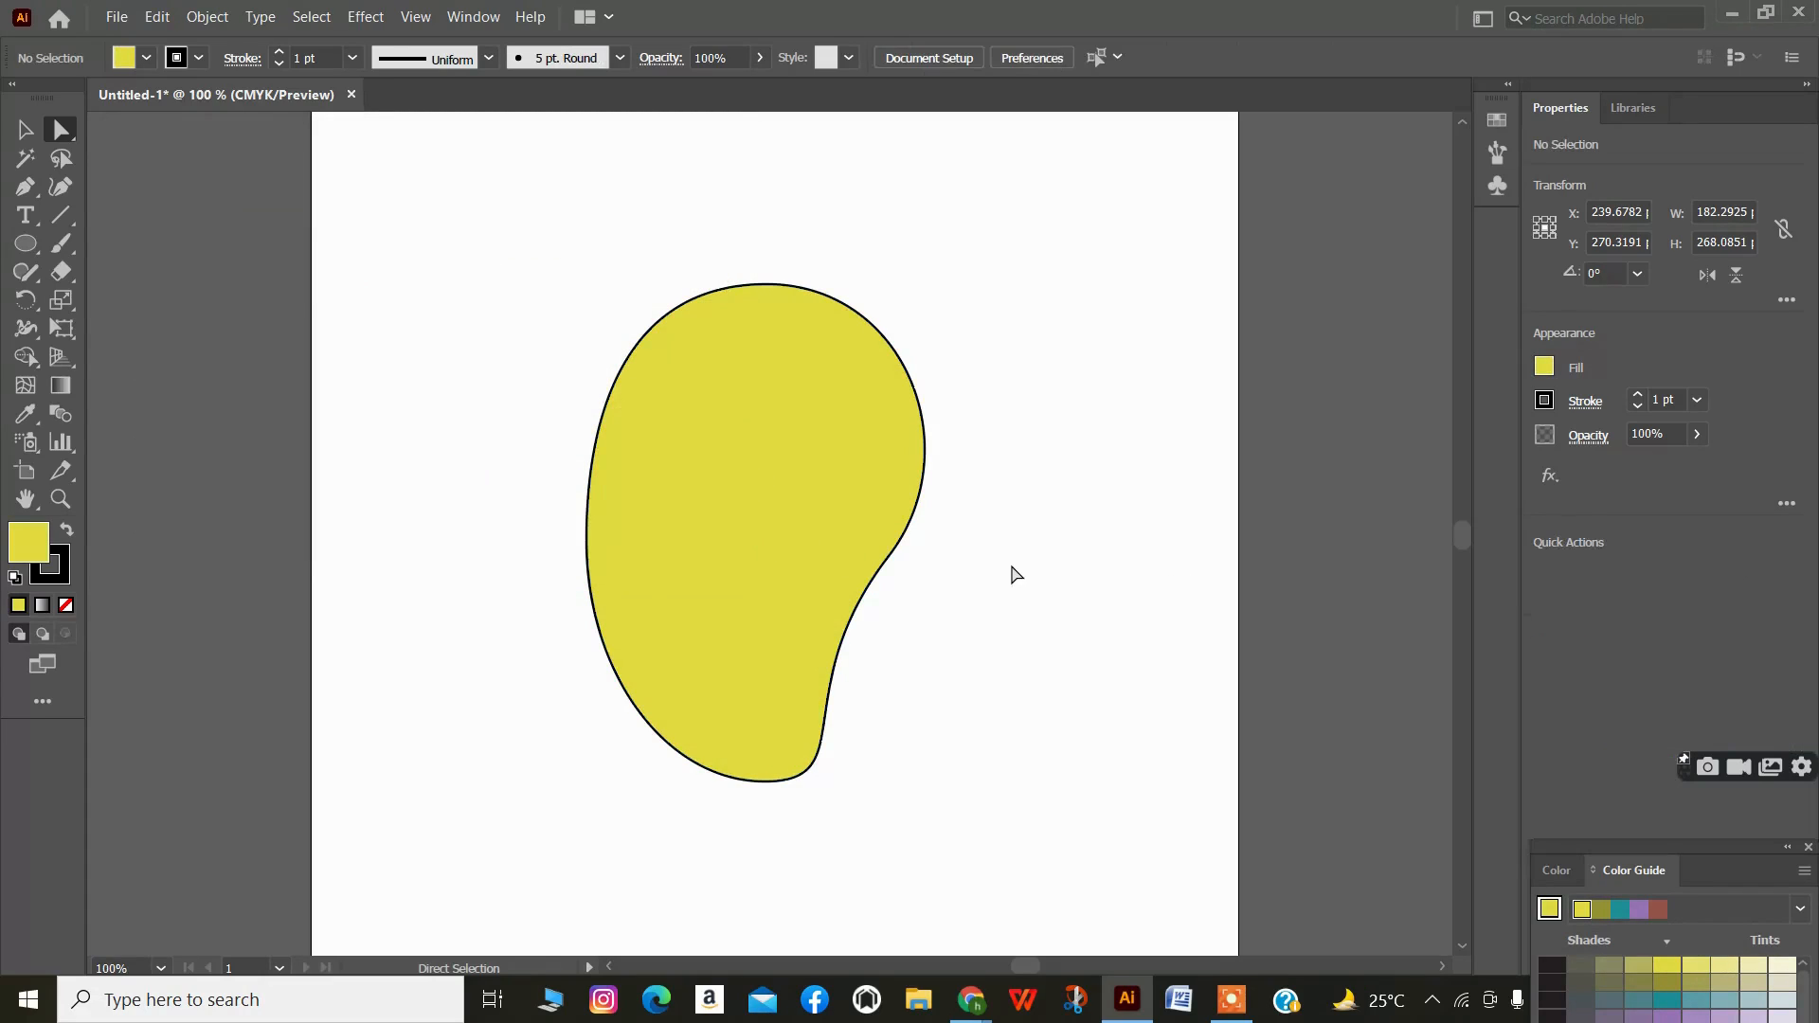
- Remove the stroke from the yellow mango shape
click(731, 417)
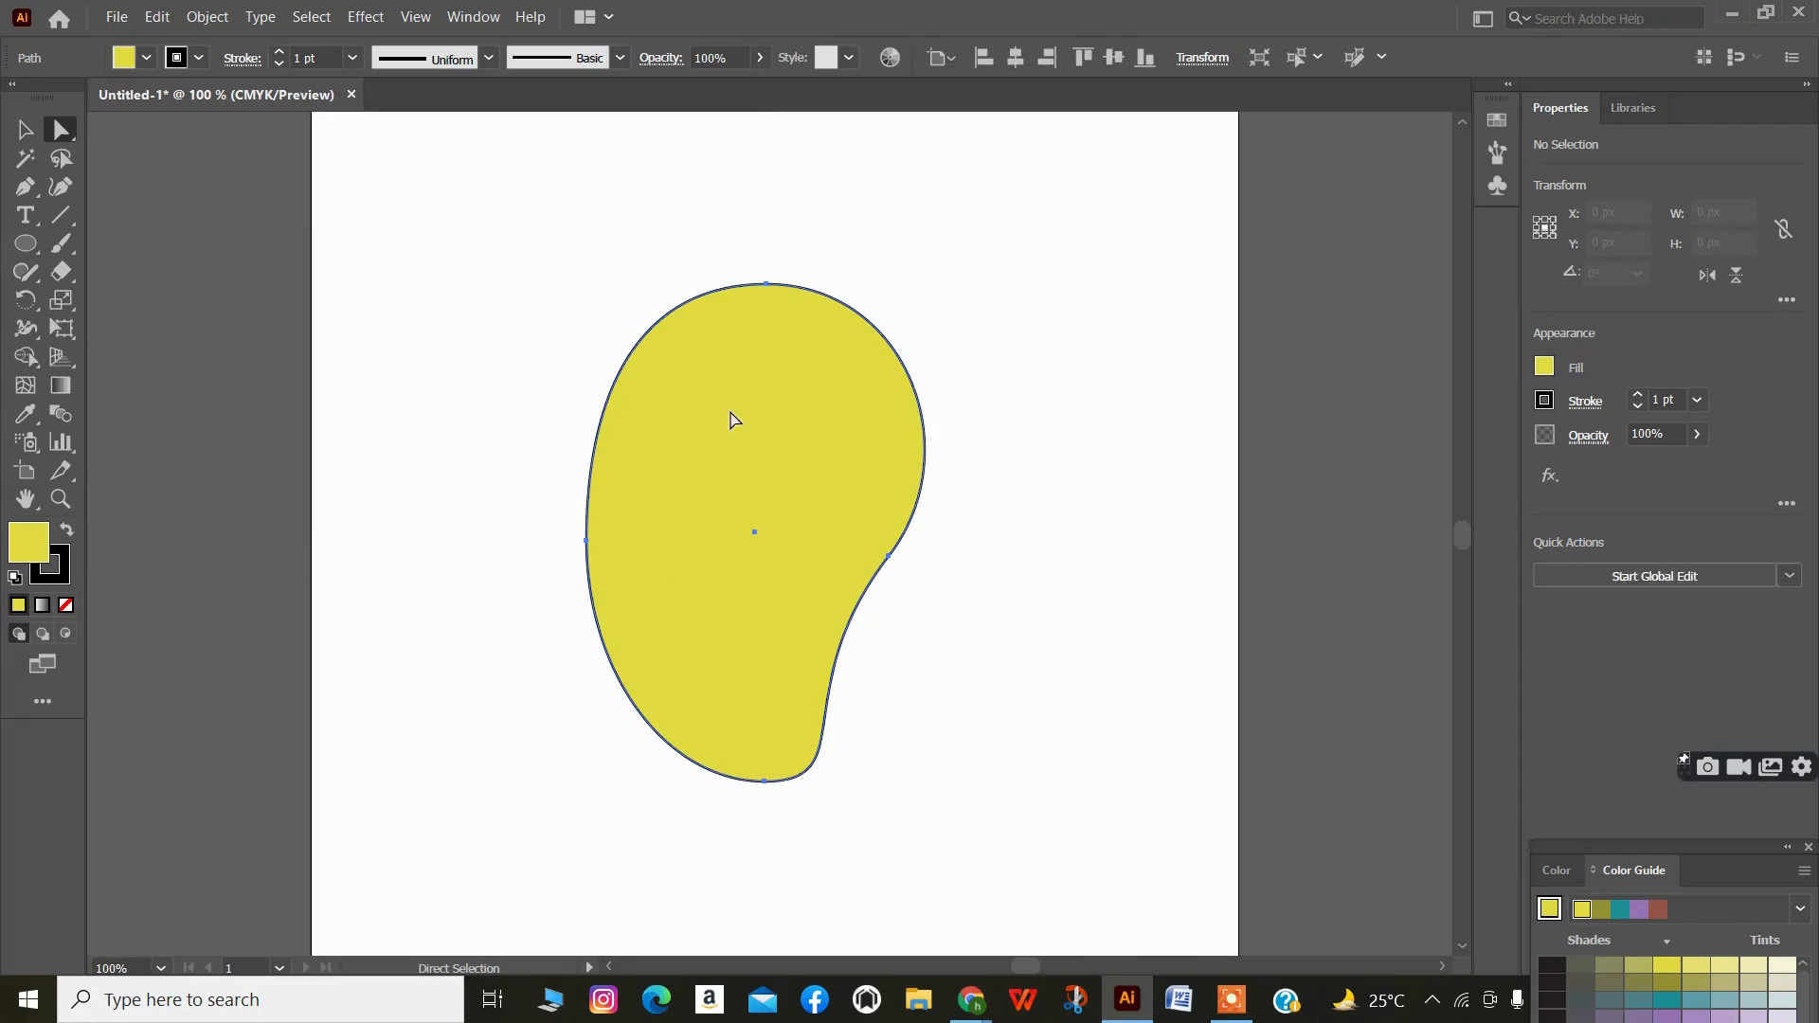
click(57, 583)
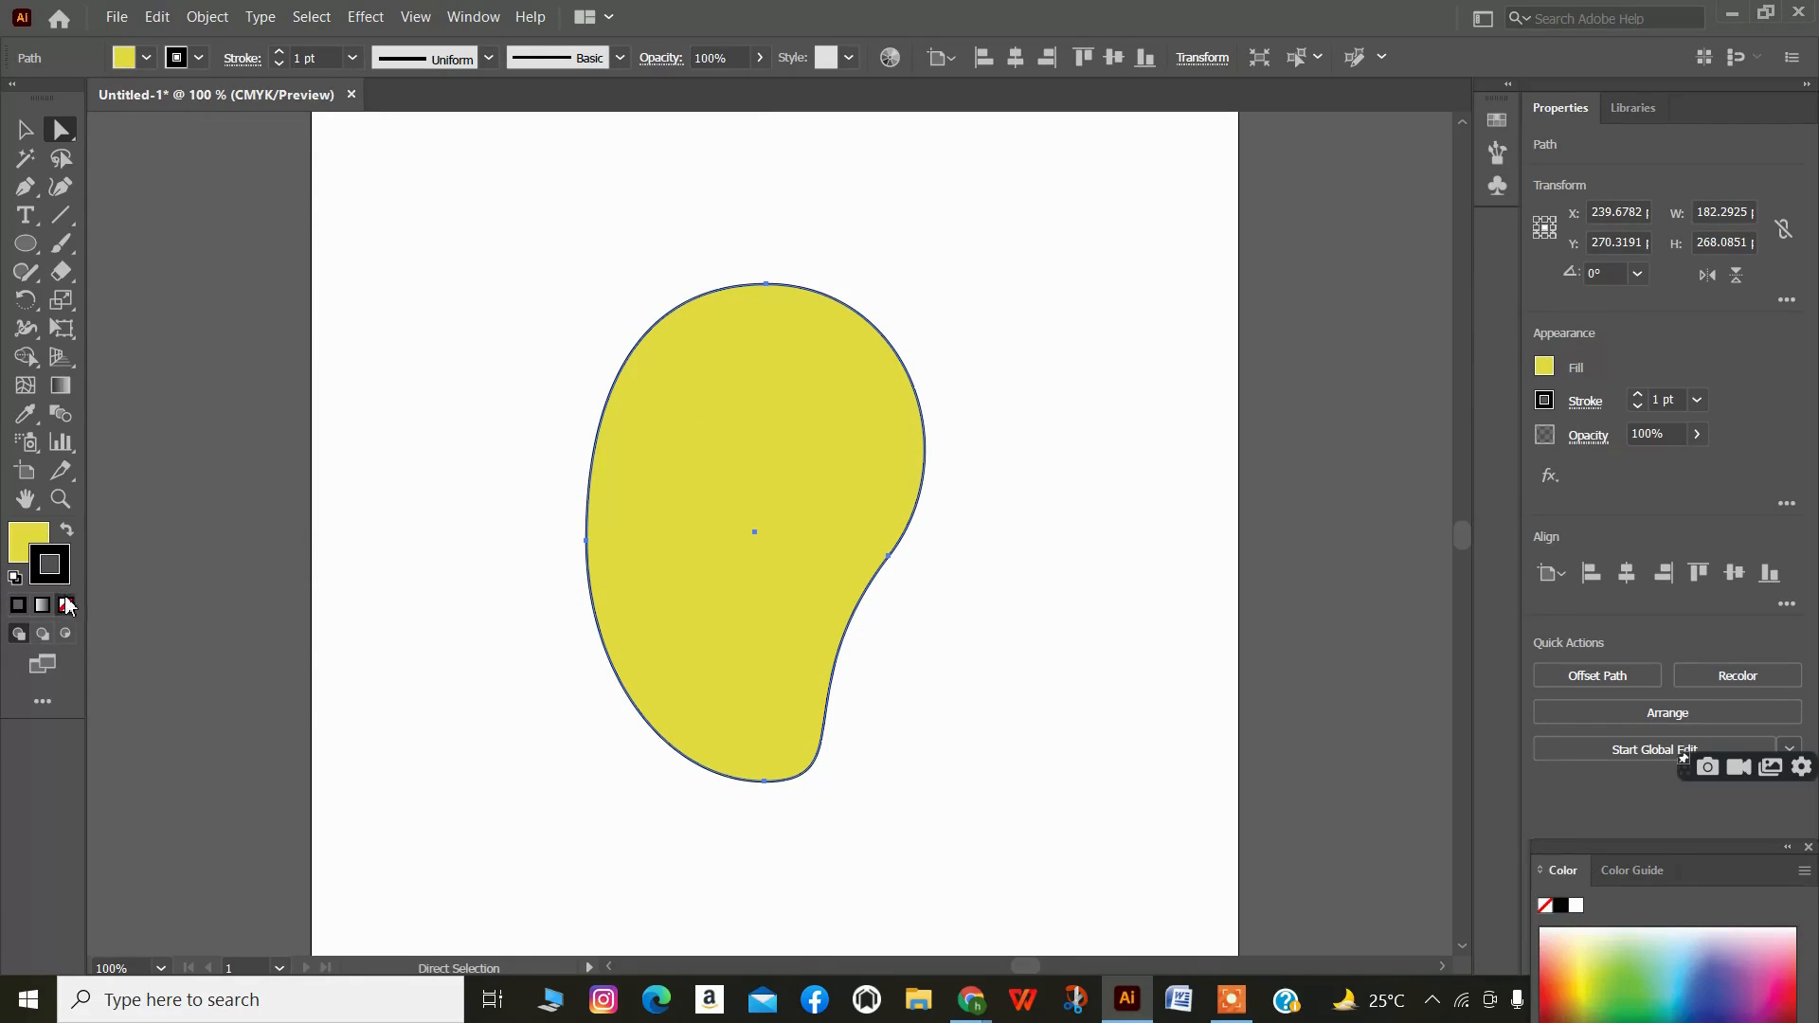
click(66, 607)
click(499, 556)
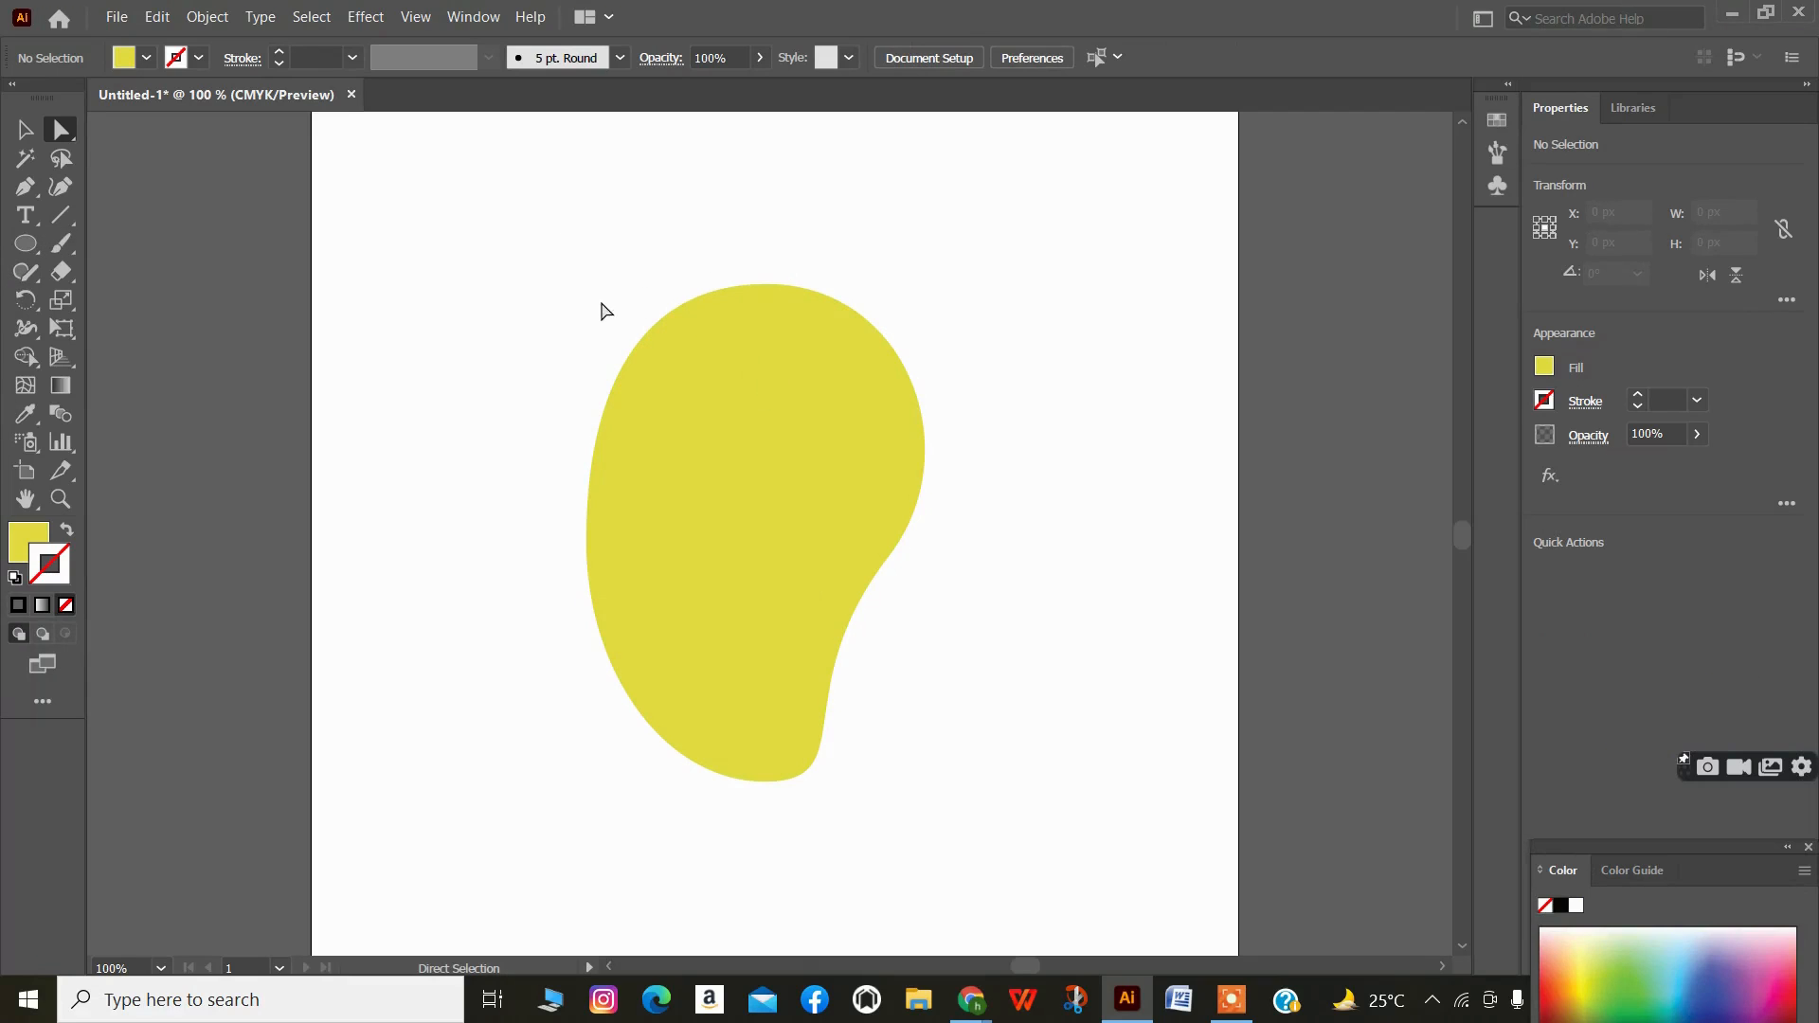
- Delete the mango shape and all its leftover path segments and anchor points
click(627, 323)
key(Delete)
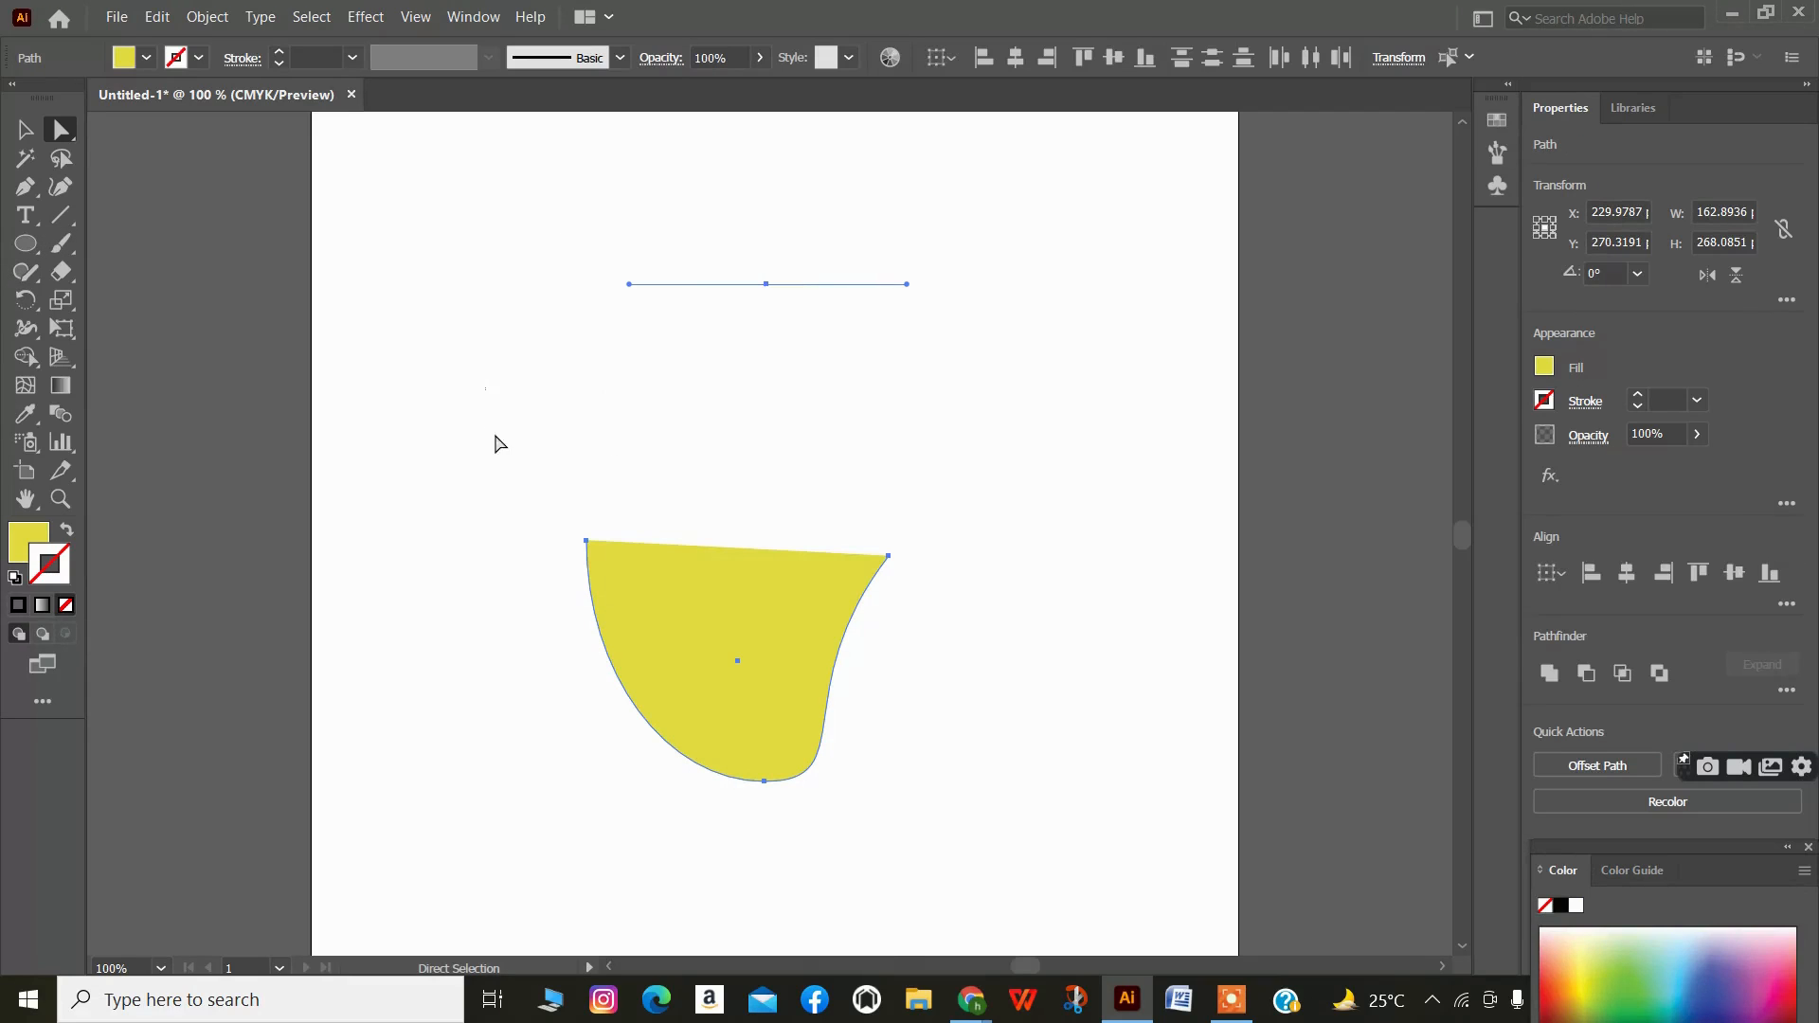
drag(485, 388, 1145, 780)
key(Delete)
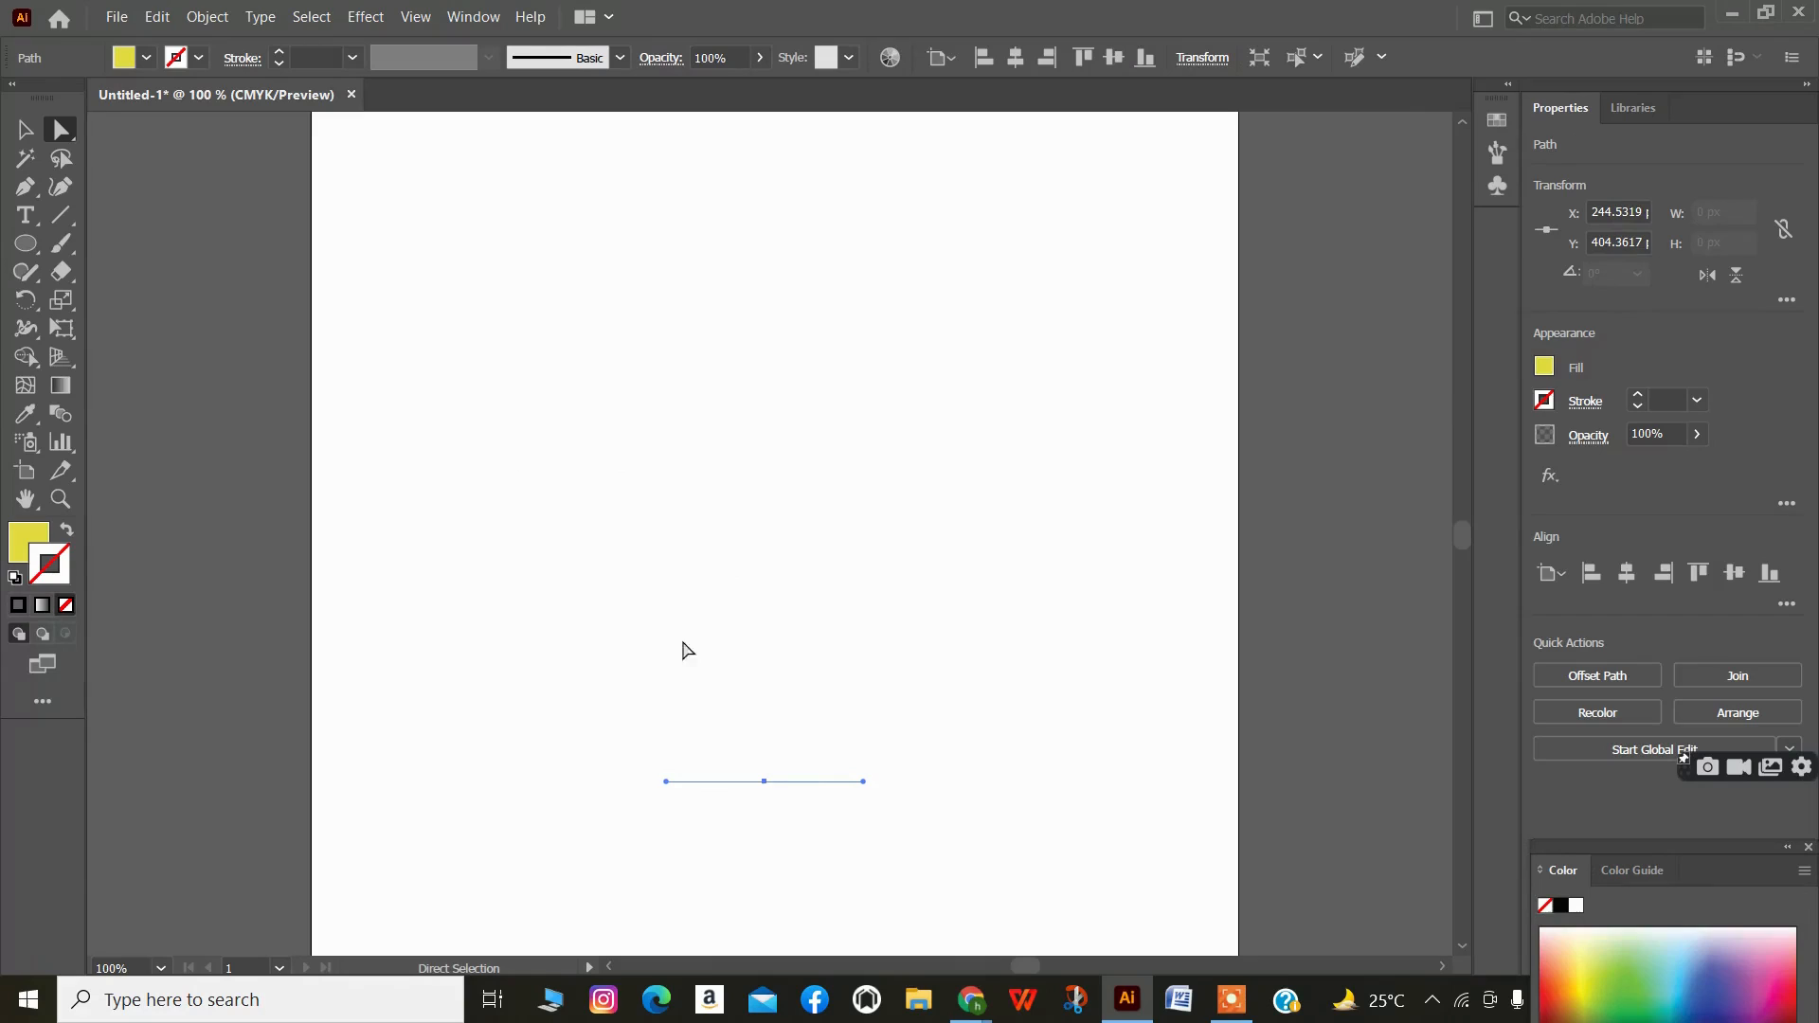
click(886, 829)
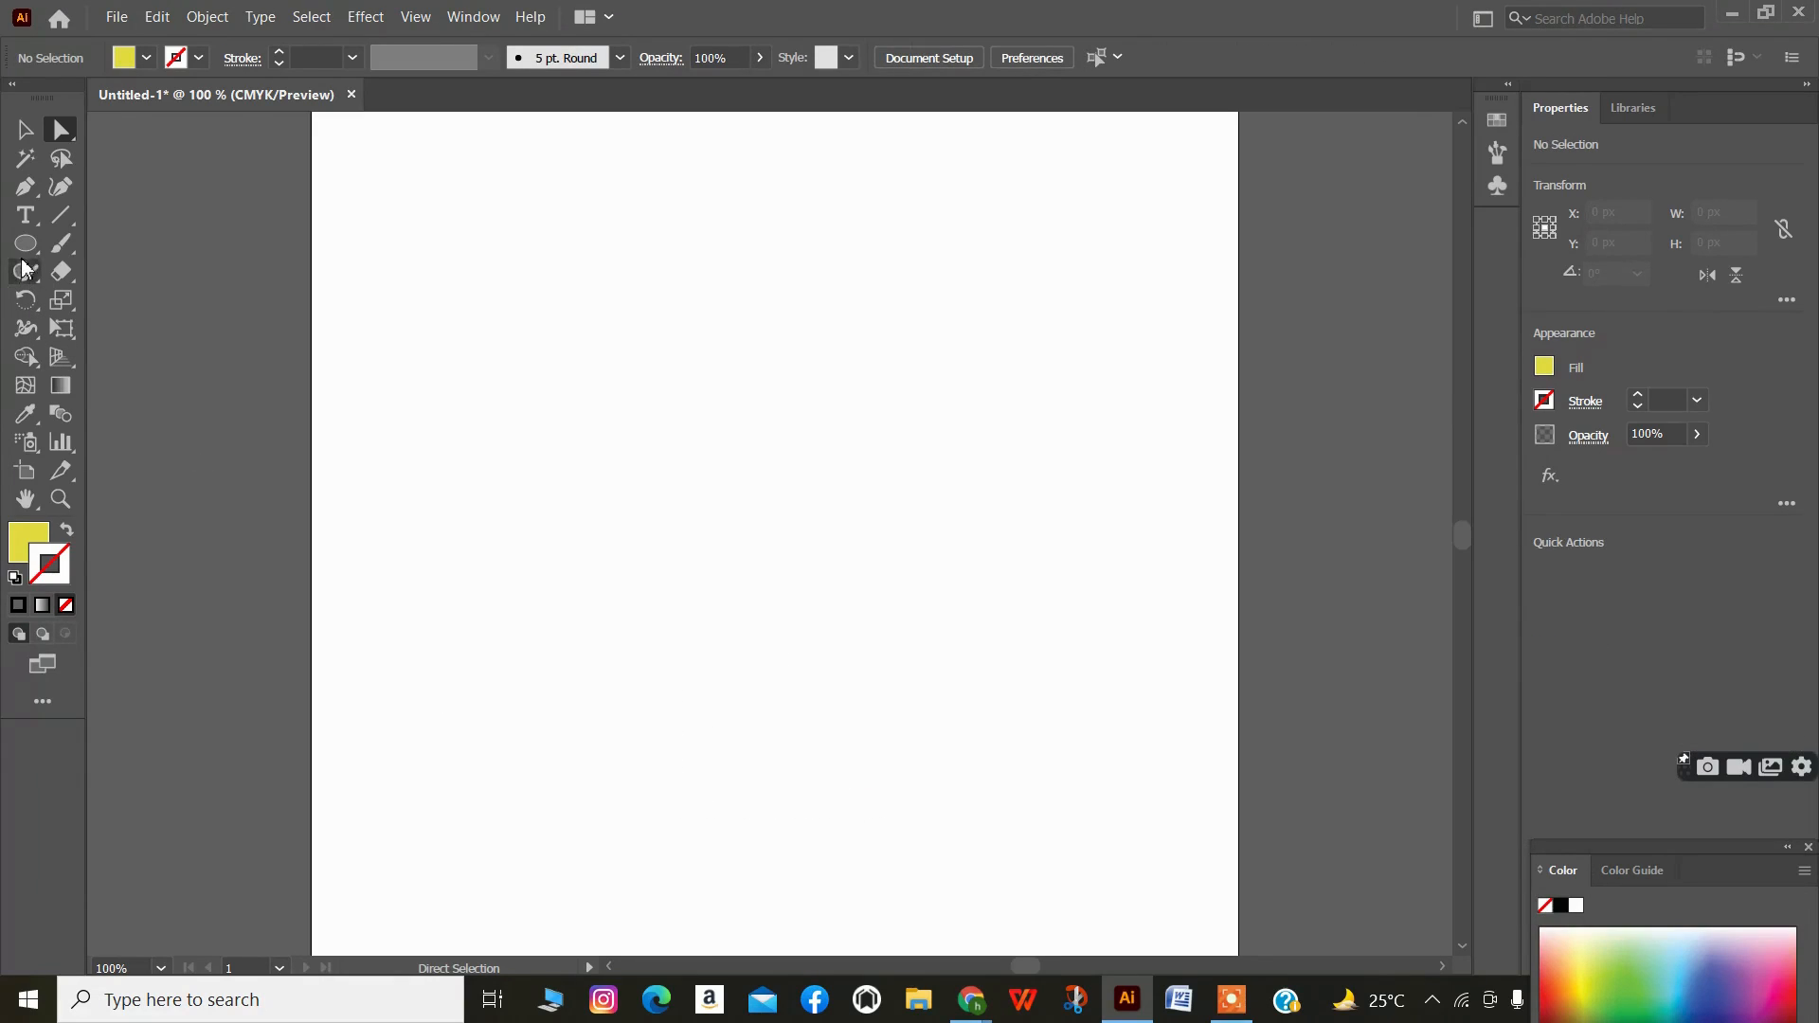
- Draw an upright rectangle about 145 px wide and 173 px high, and reset it to the default white fill and black stroke
drag(26, 250, 101, 253)
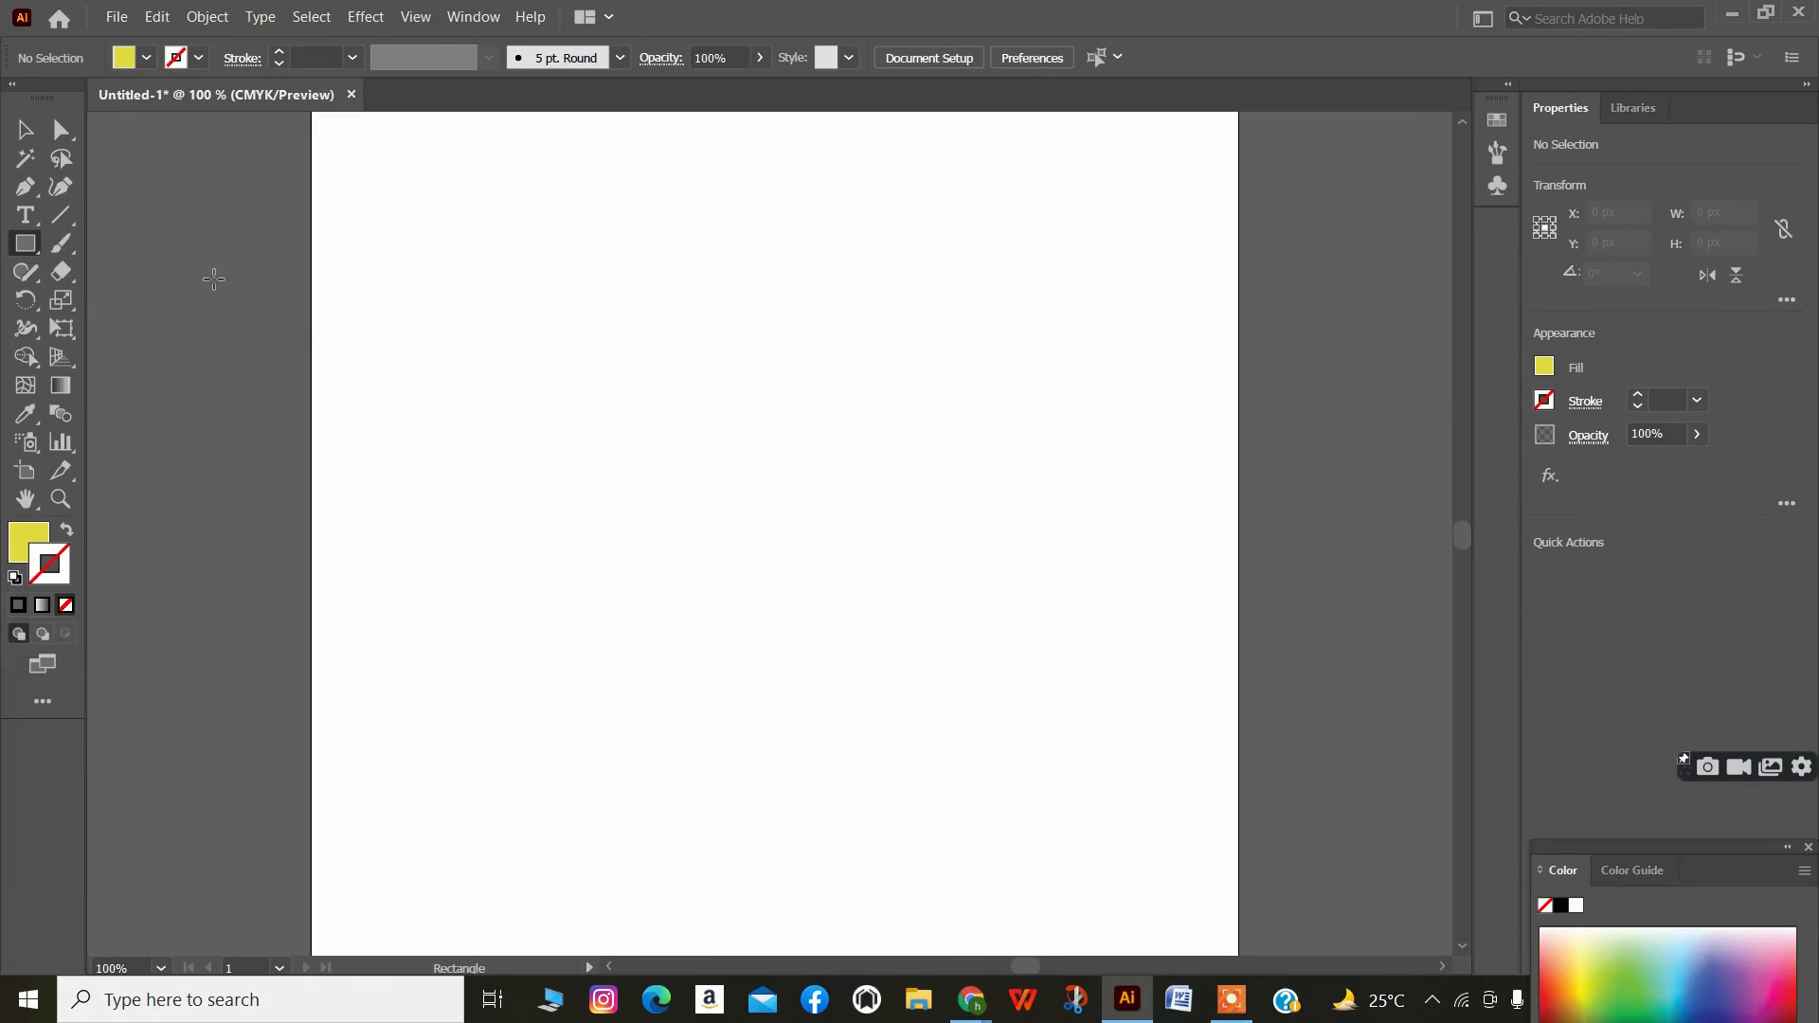
drag(560, 494, 829, 814)
click(14, 577)
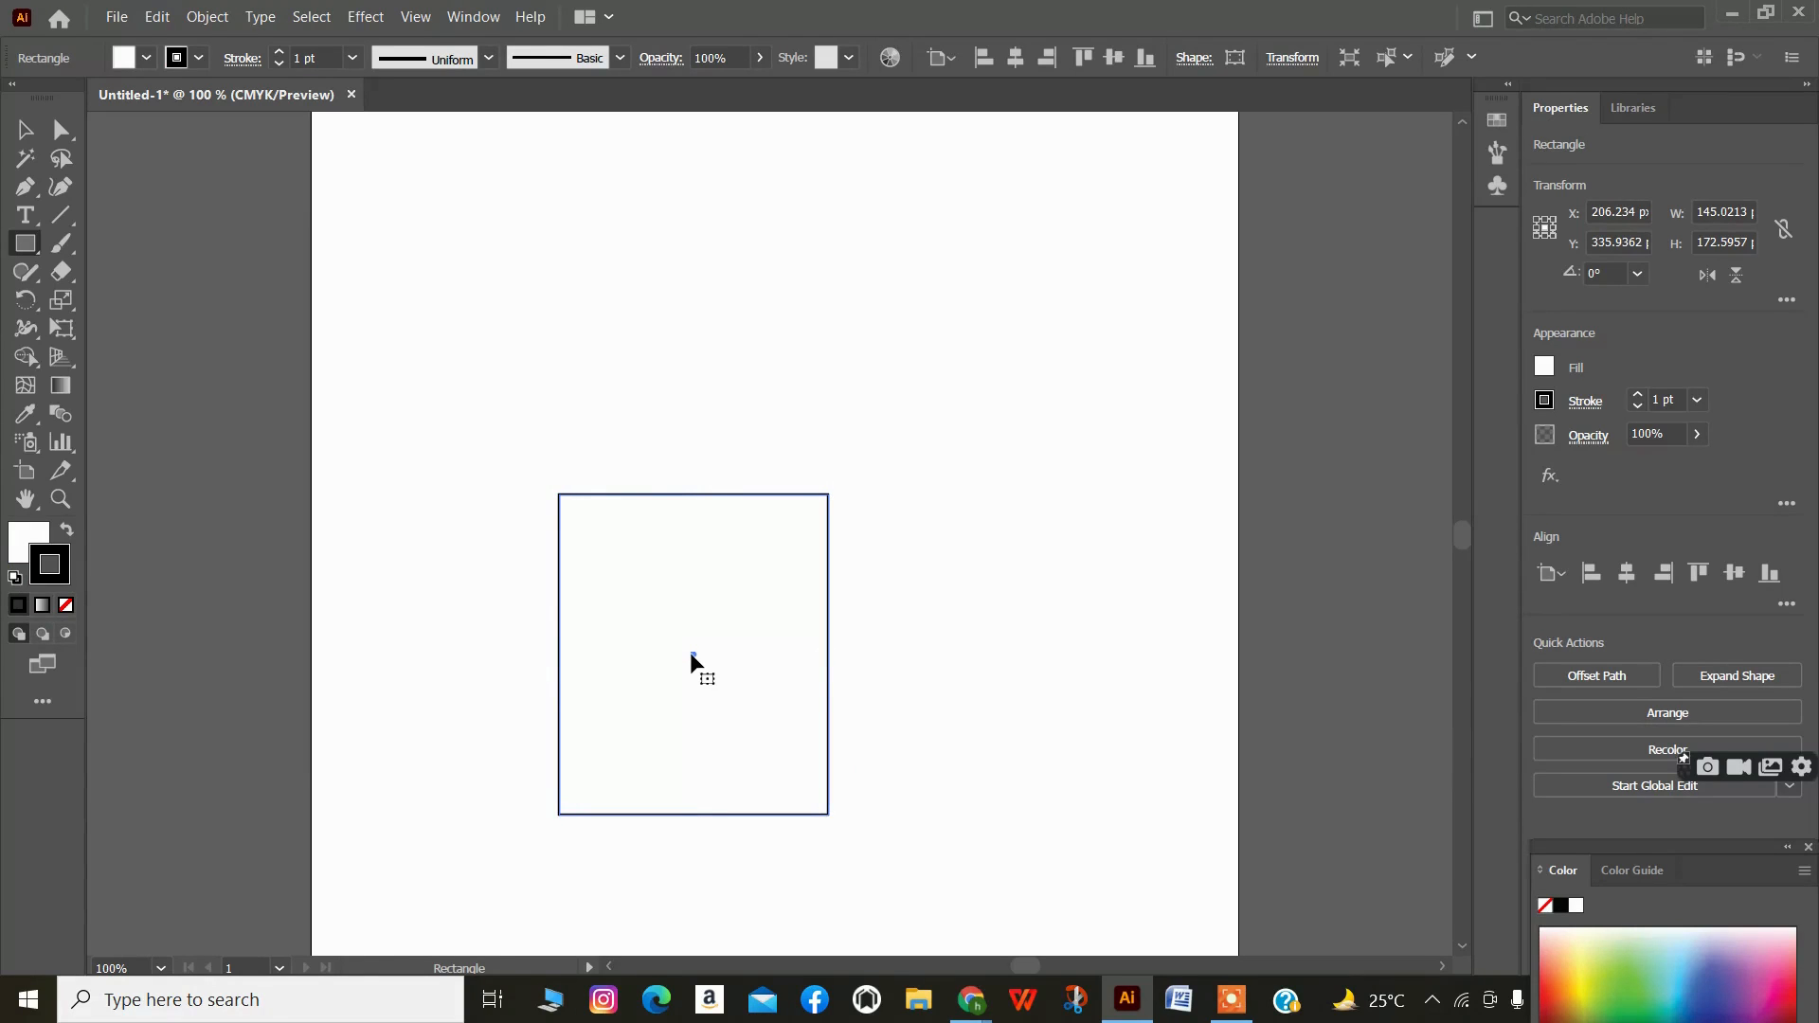
- Duplicate the rectangle horizontally to its right side
drag(691, 654, 970, 653)
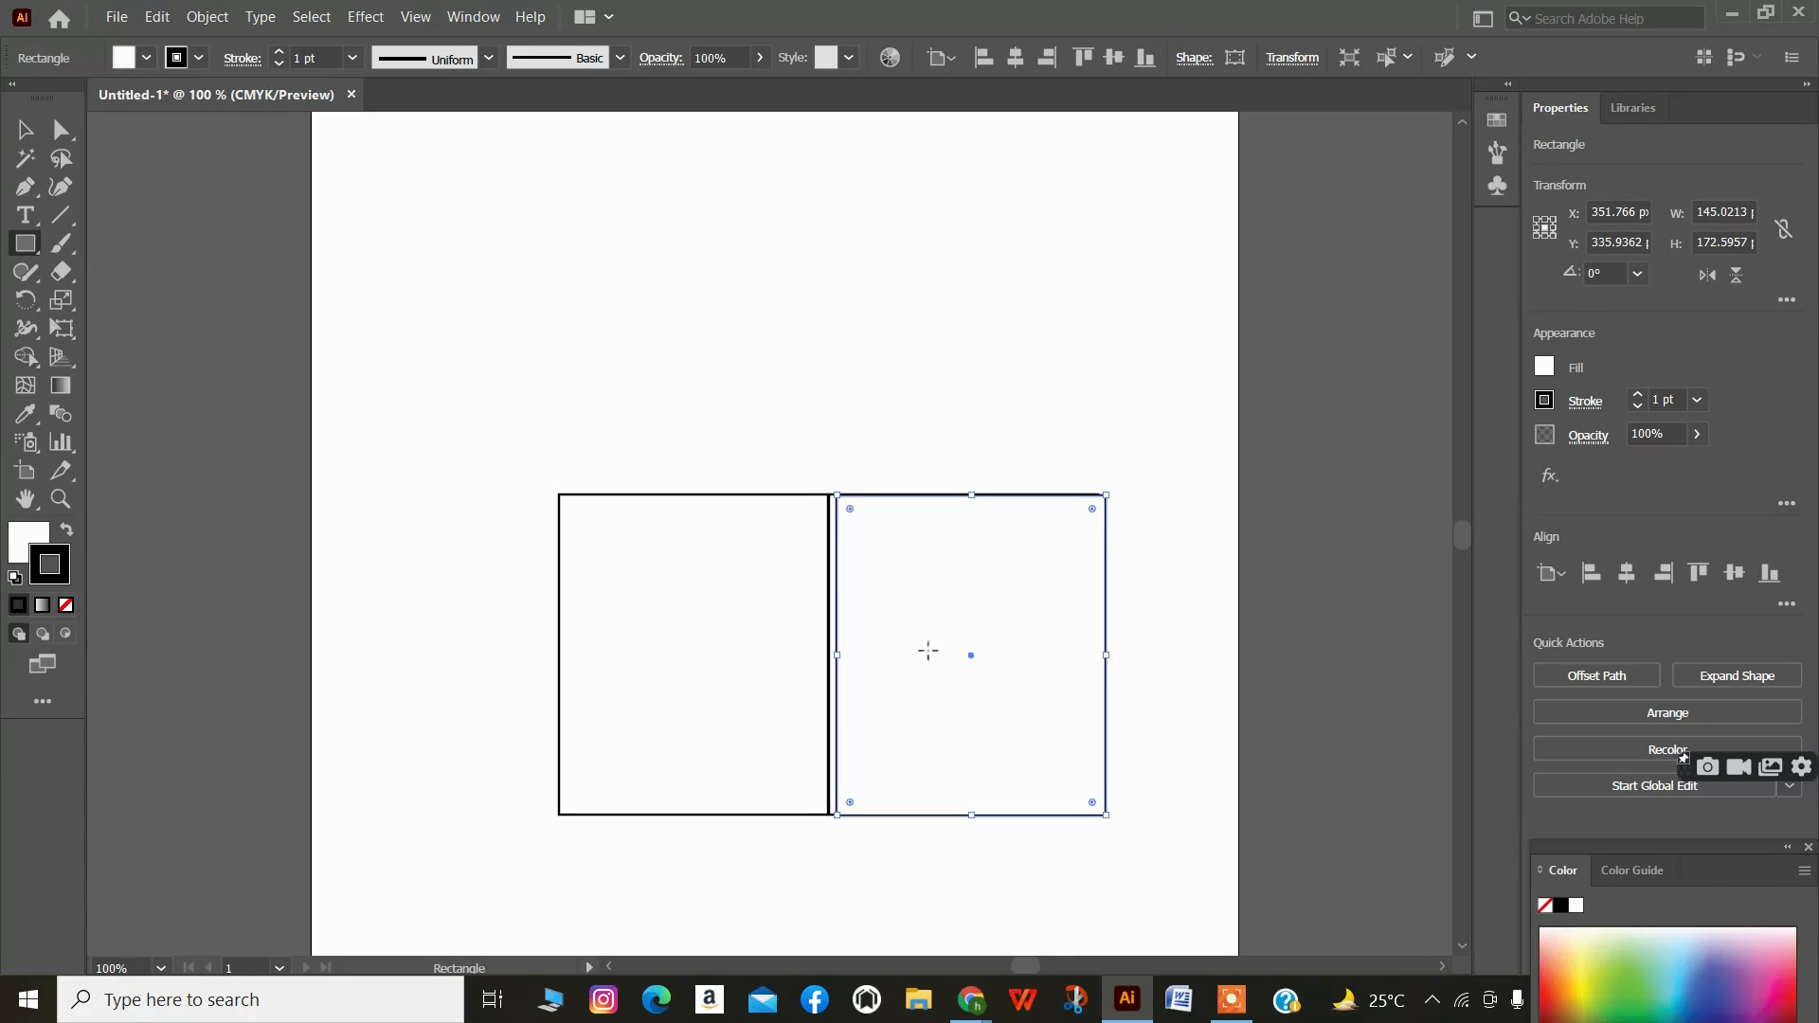
click(713, 438)
click(965, 541)
- Move the left rectangle up and to the left, and remove the extra copy stacked over the right rectangle
click(63, 135)
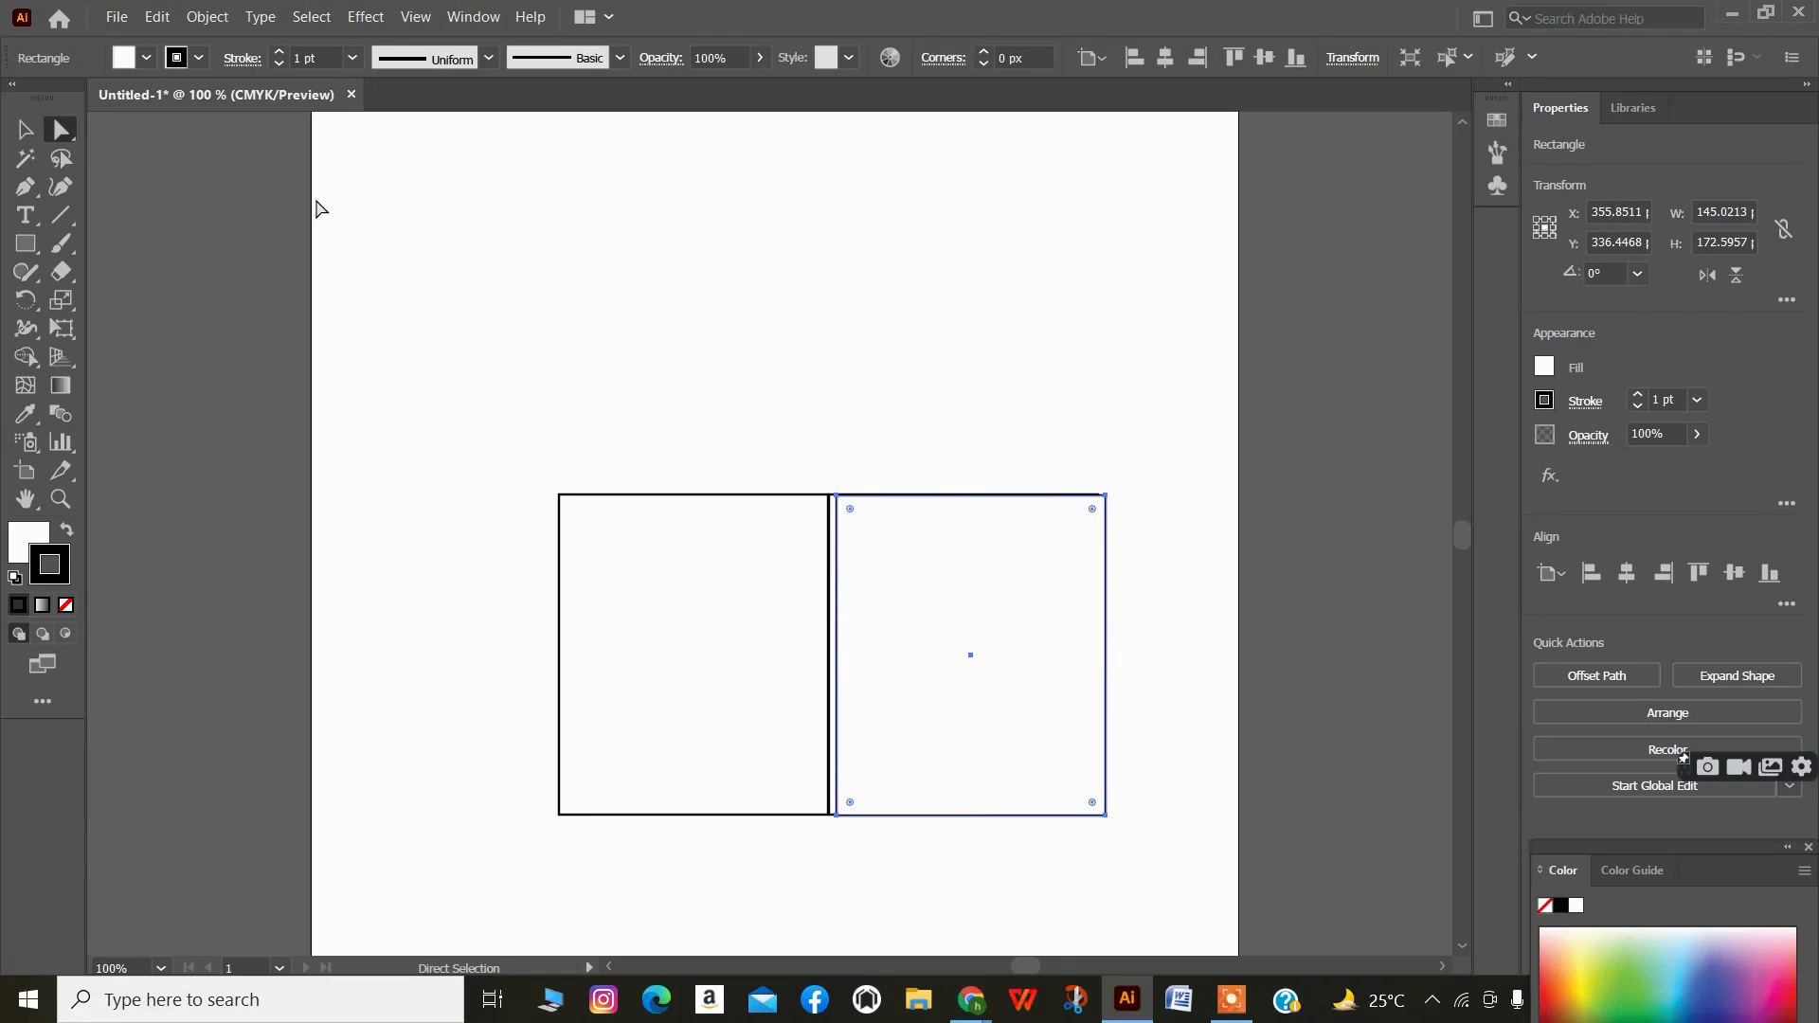
click(740, 524)
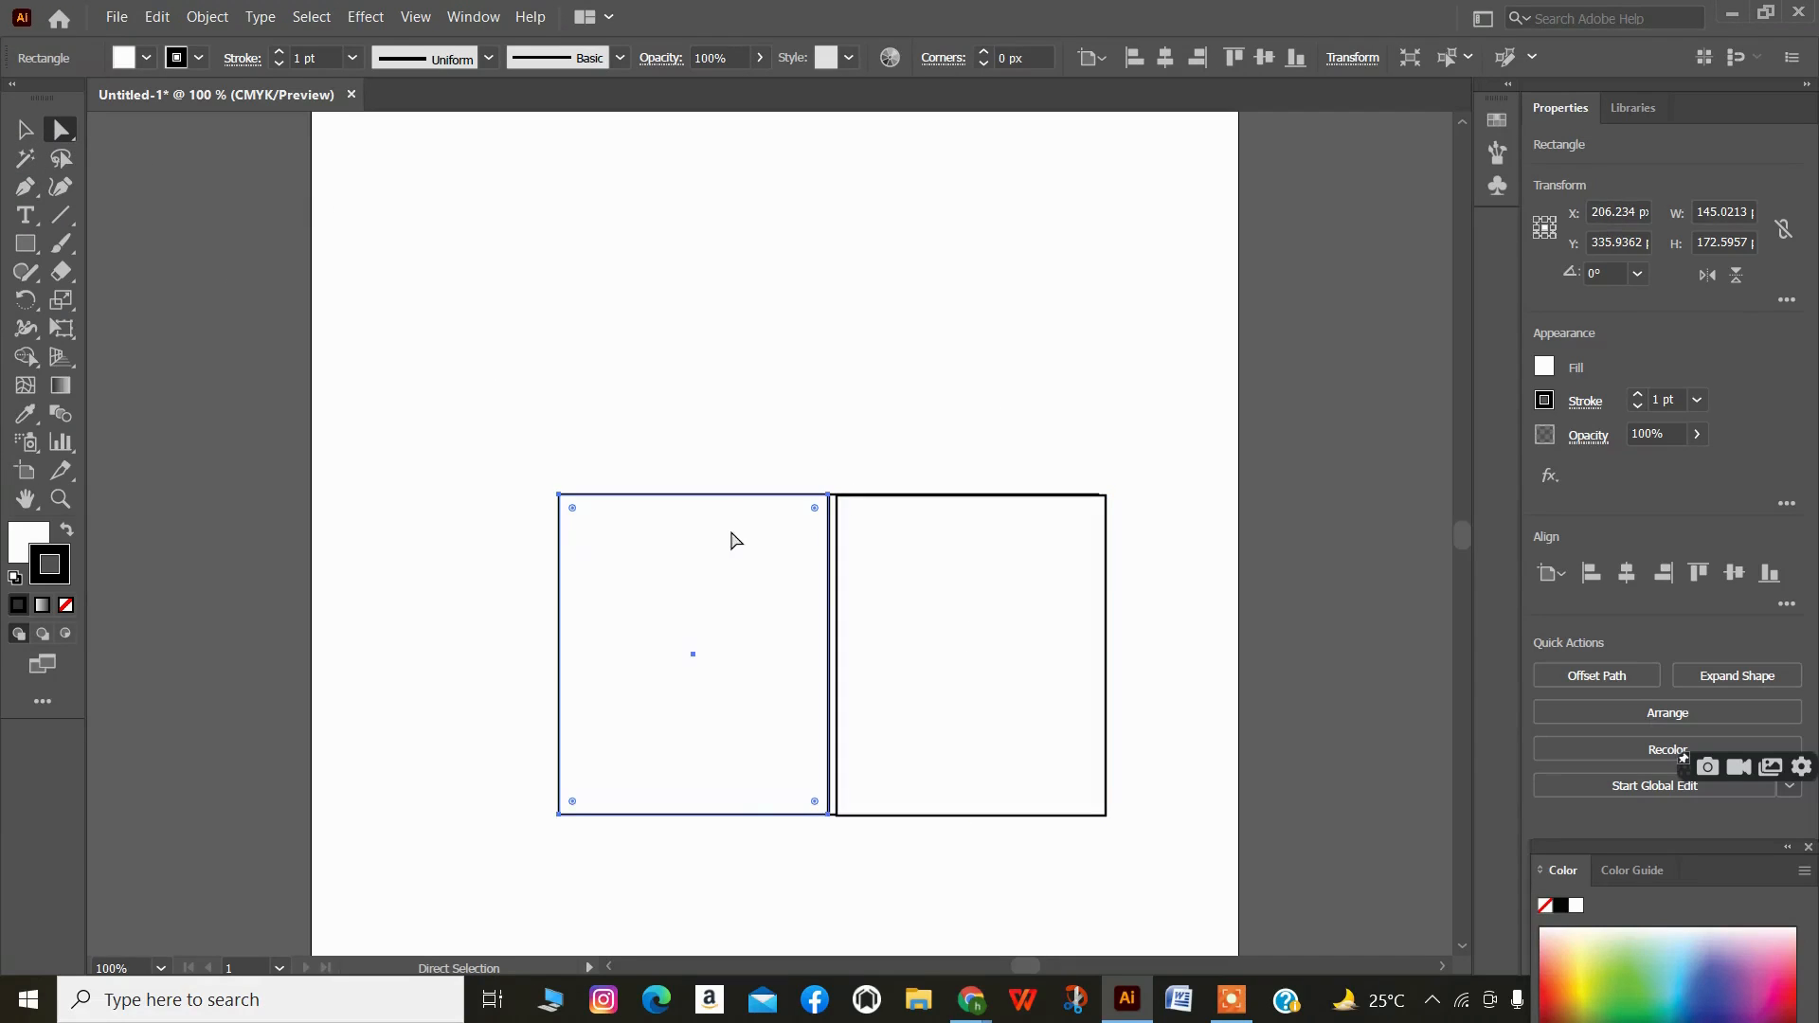
drag(736, 536, 679, 471)
drag(912, 587, 862, 670)
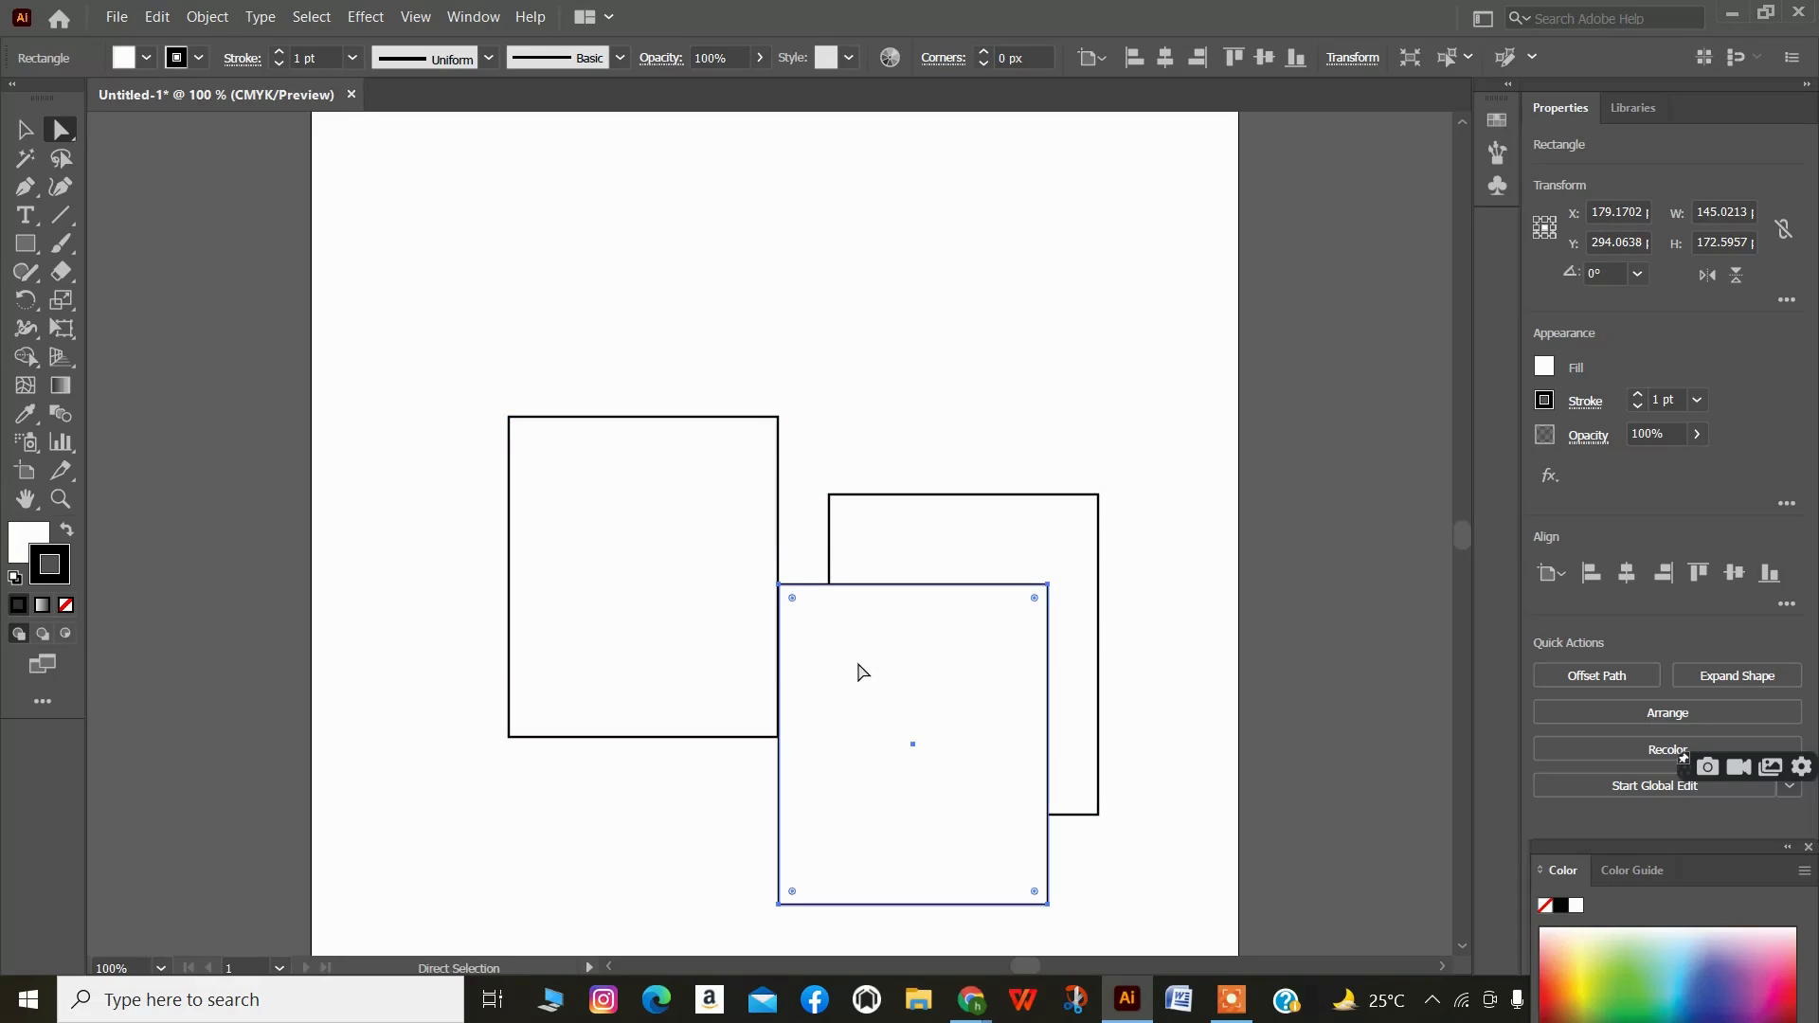
key(ctrl+z)
click(850, 532)
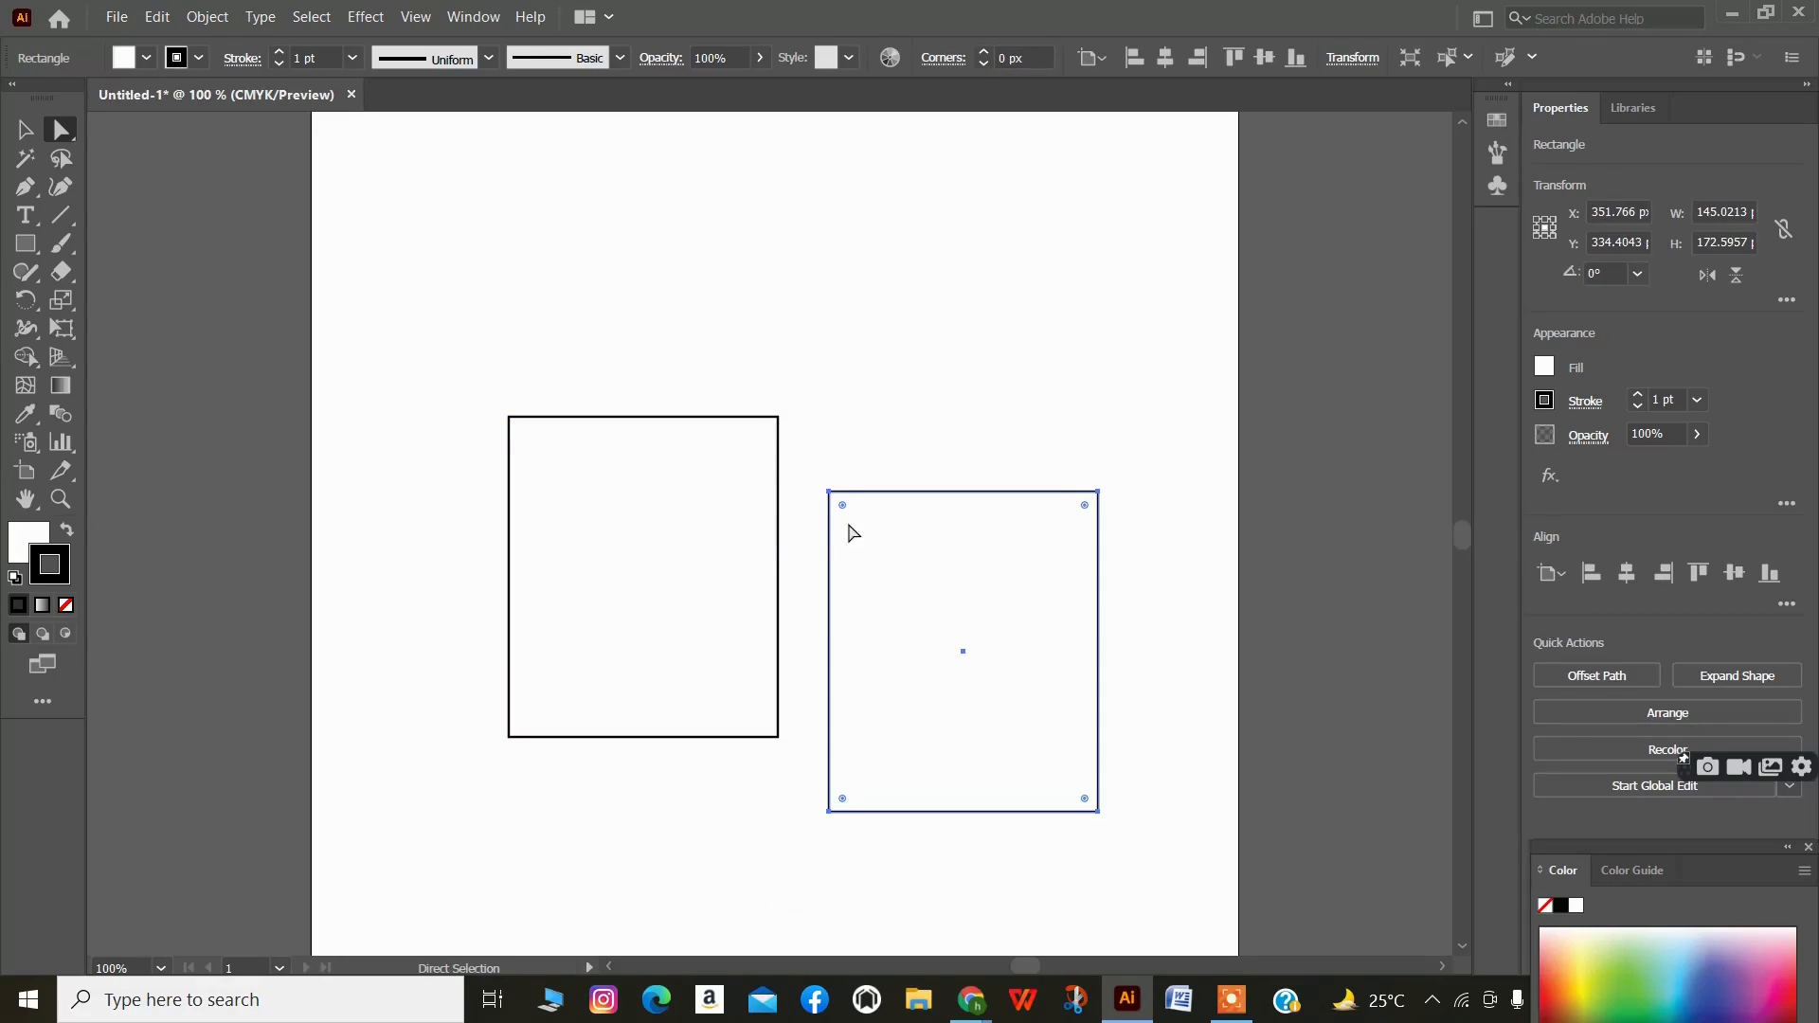
- Lower the right rectangle's two top anchor points to a height of about 97 px and move the shape against the left rectangle
drag(809, 484, 1141, 536)
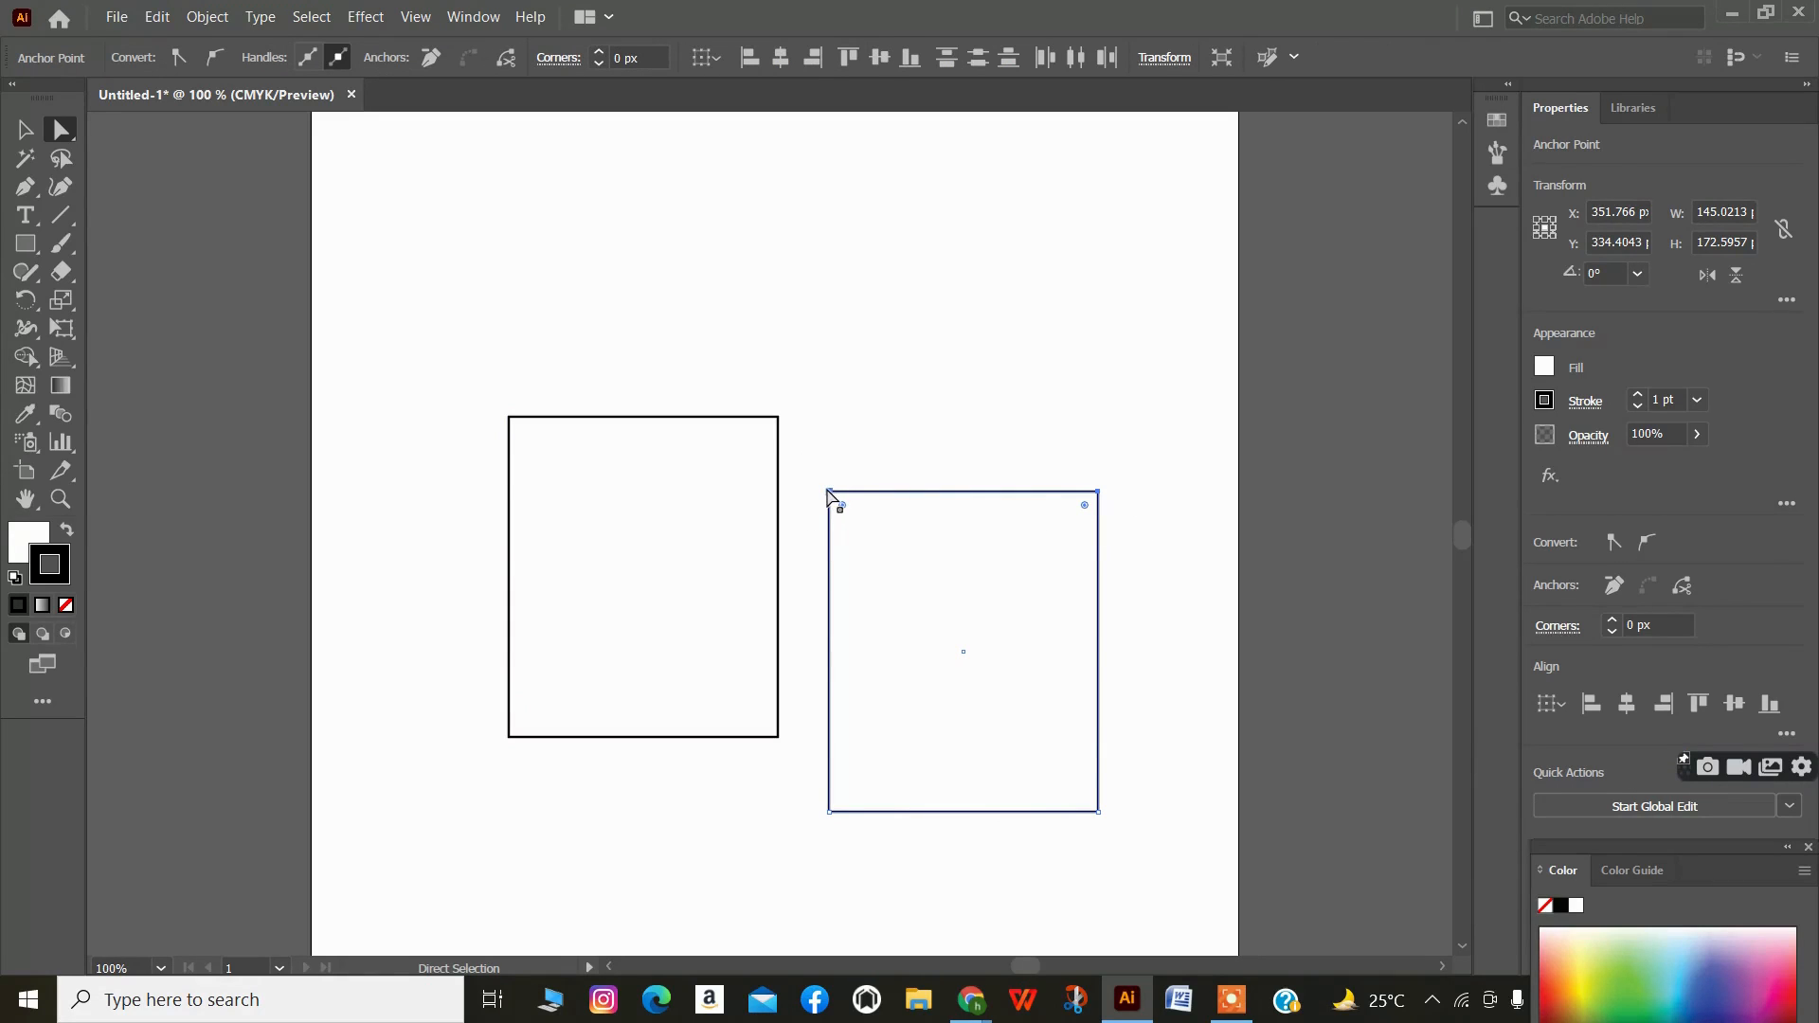
drag(826, 486, 825, 632)
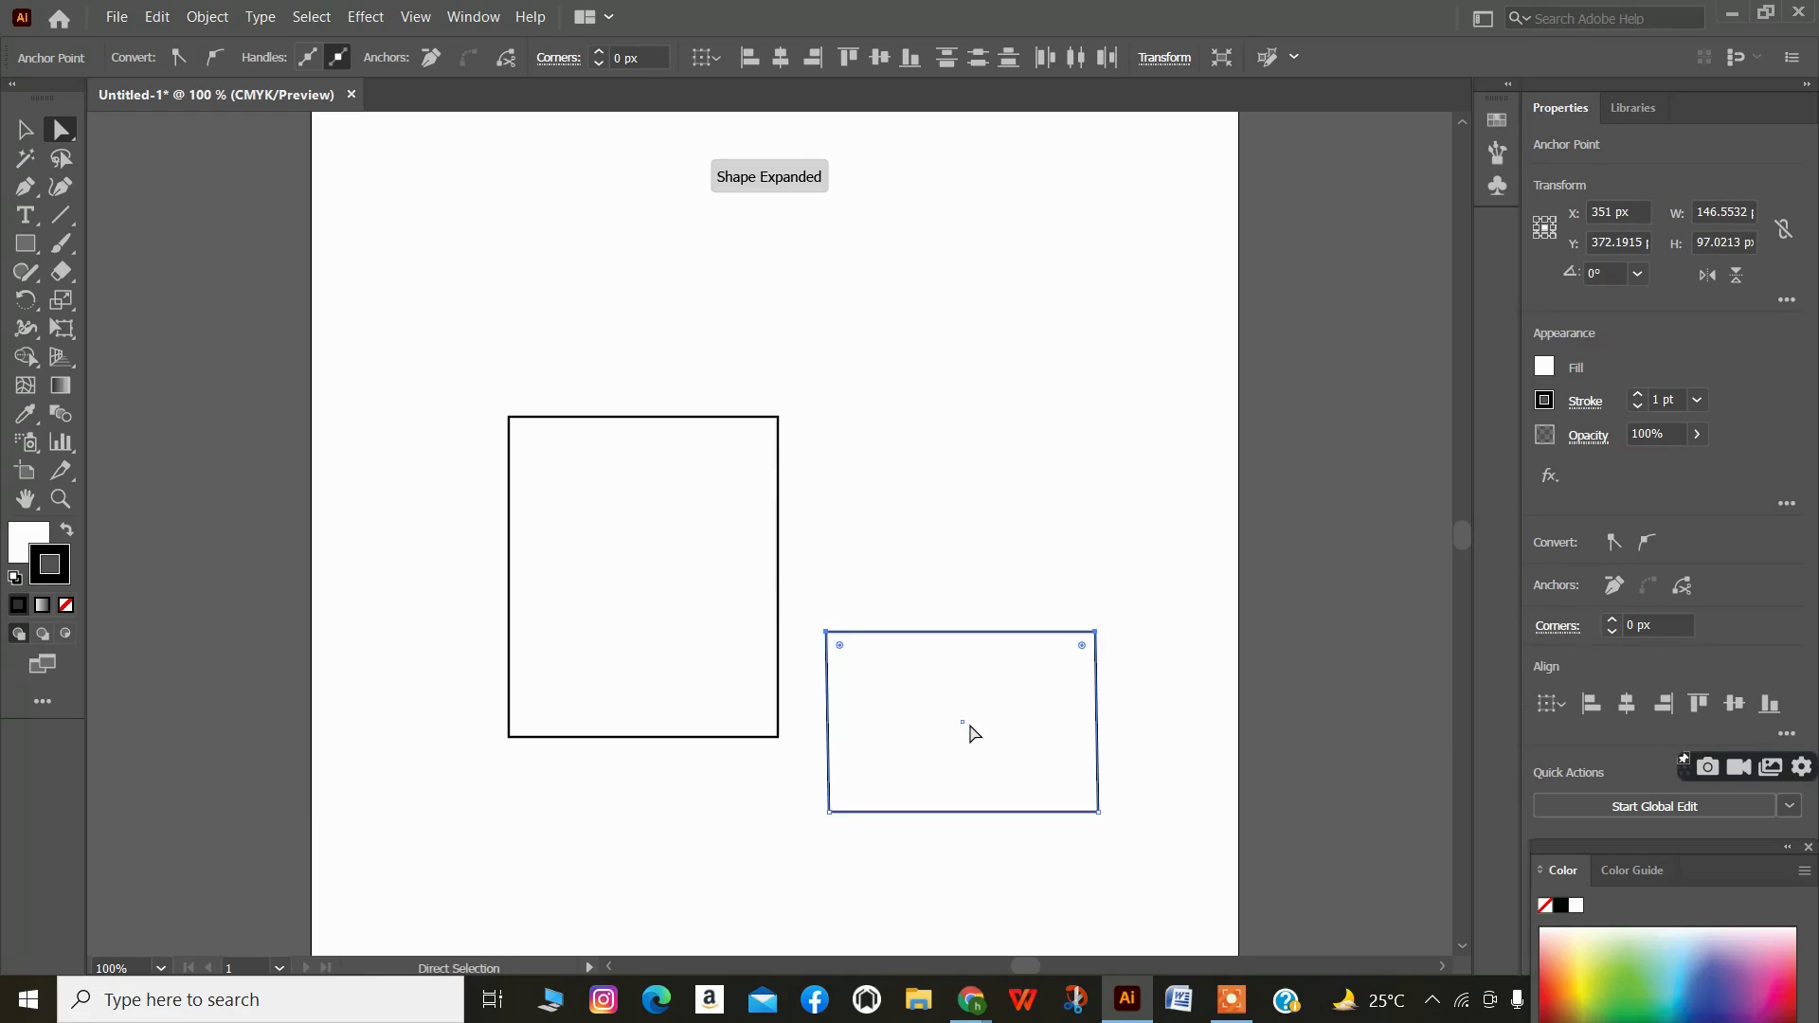
drag(952, 698, 912, 648)
- Adjust the left rectangle's right edge slightly and raise the right rectangle's two top anchor points level with the left rectangle's top
mouse_move(777, 559)
mouse_down()
mouse_move(792, 478)
mouse_move(775, 559)
mouse_up()
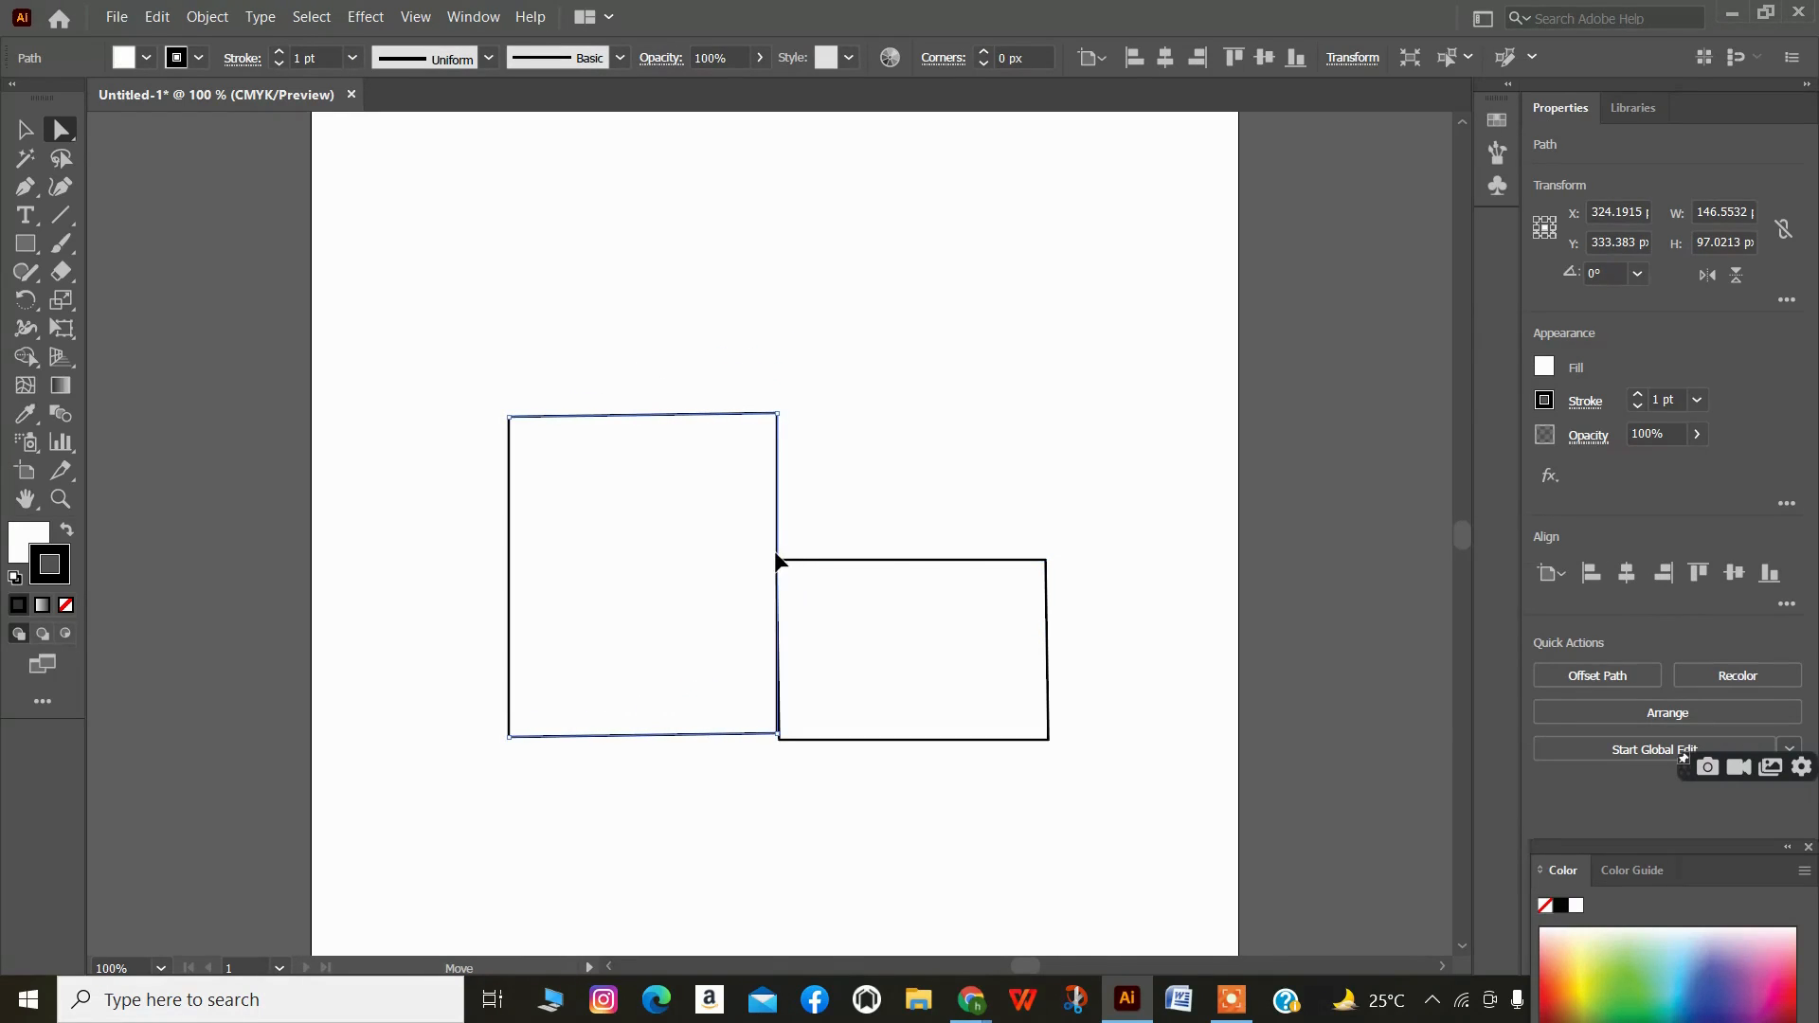
click(1046, 562)
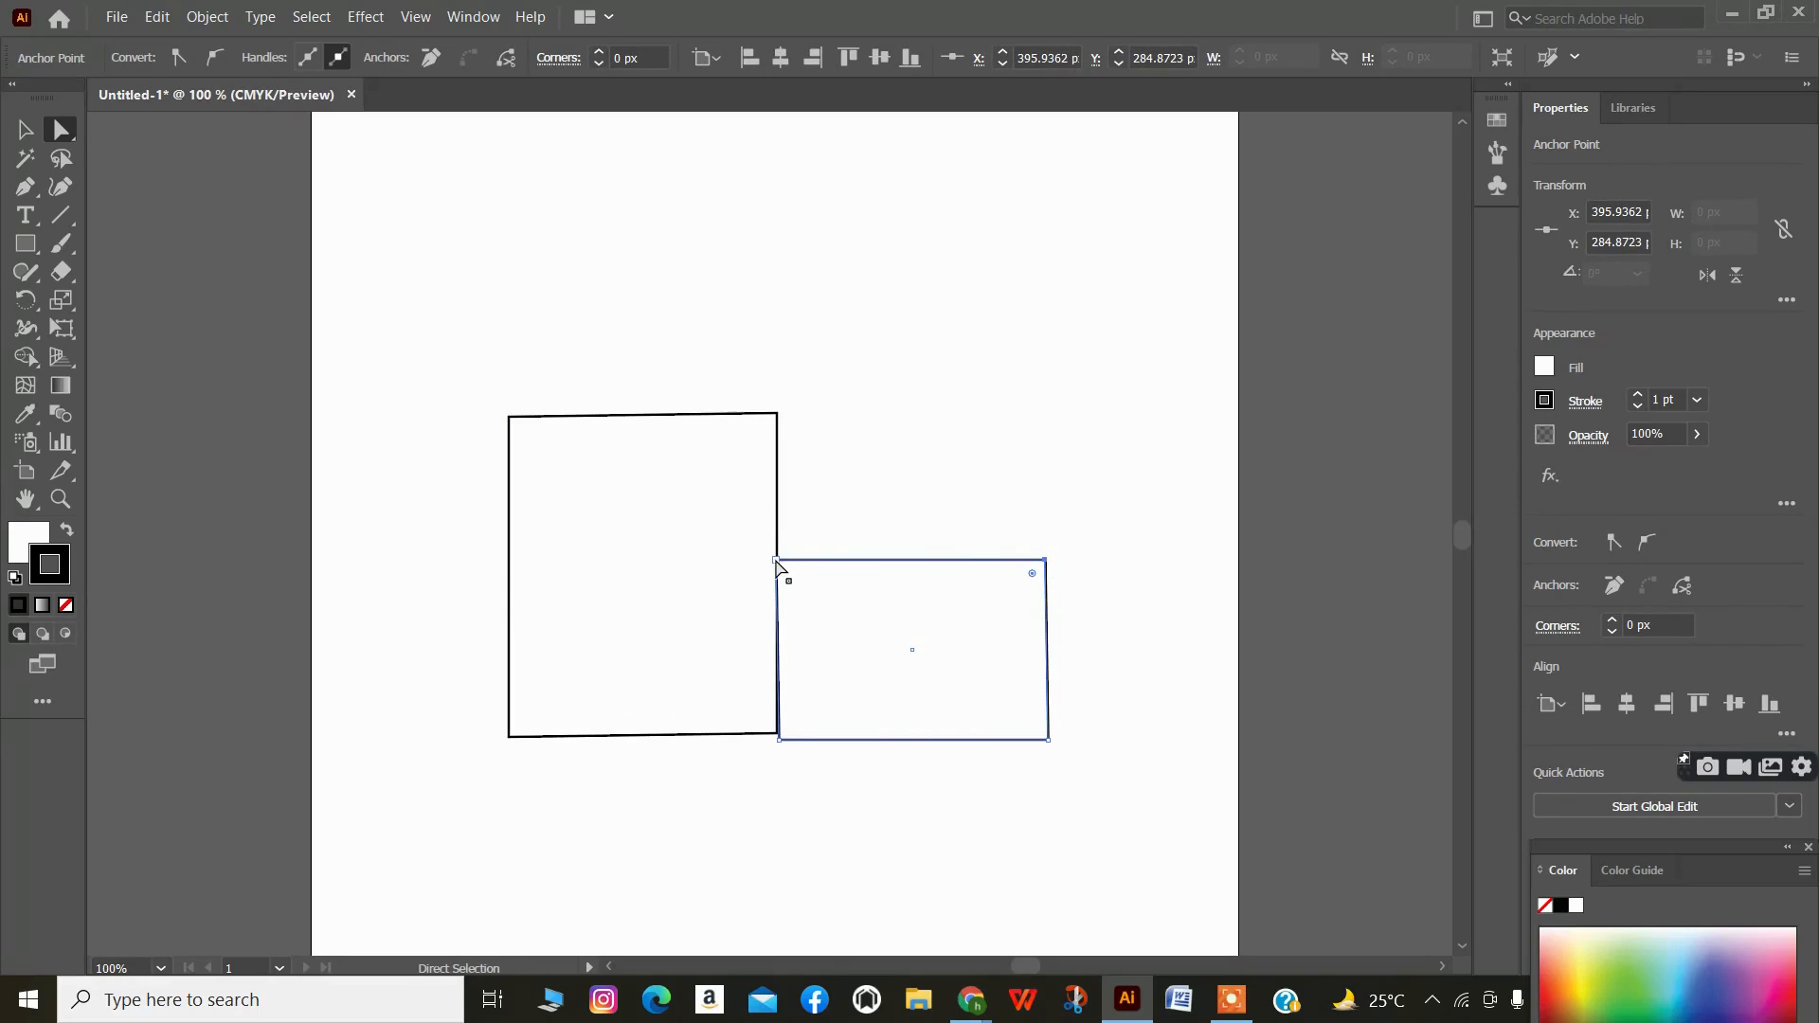
click(1040, 568)
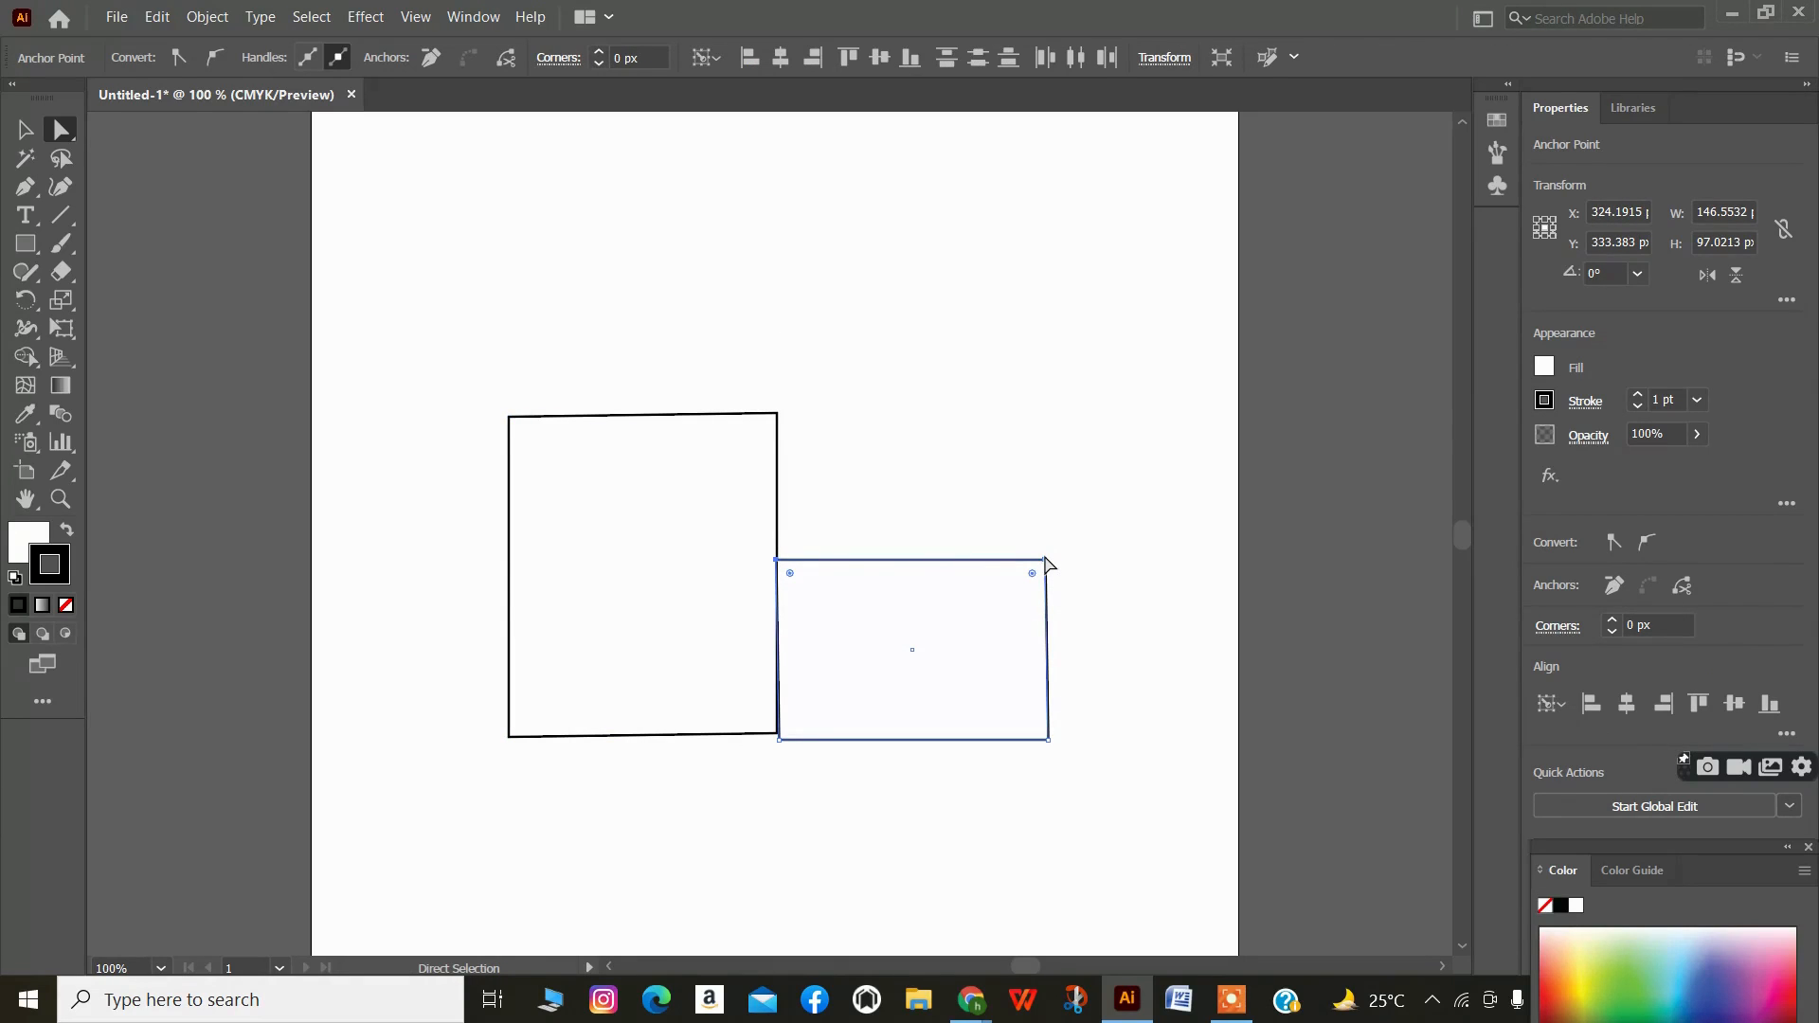
drag(1046, 561, 1044, 411)
- Move the right rectangle's top-right anchor point up and inward to about X 307 px, Y 162 px
drag(1085, 723, 796, 775)
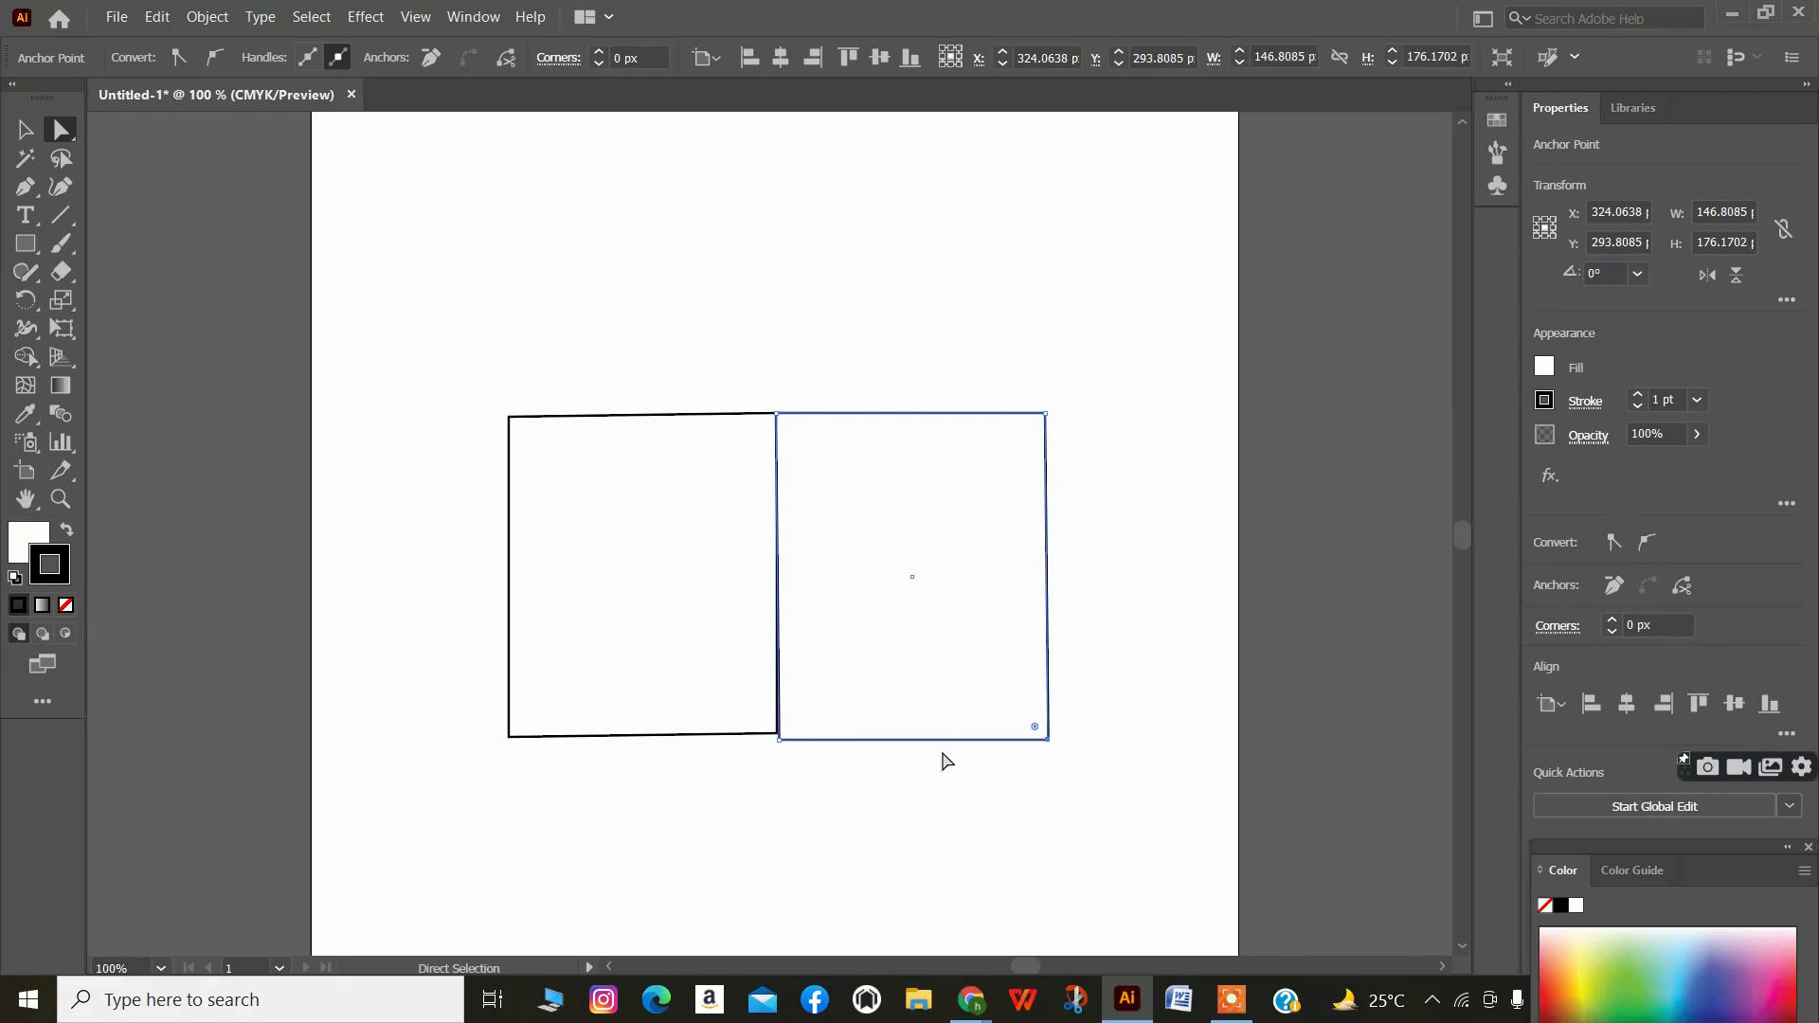
click(1071, 745)
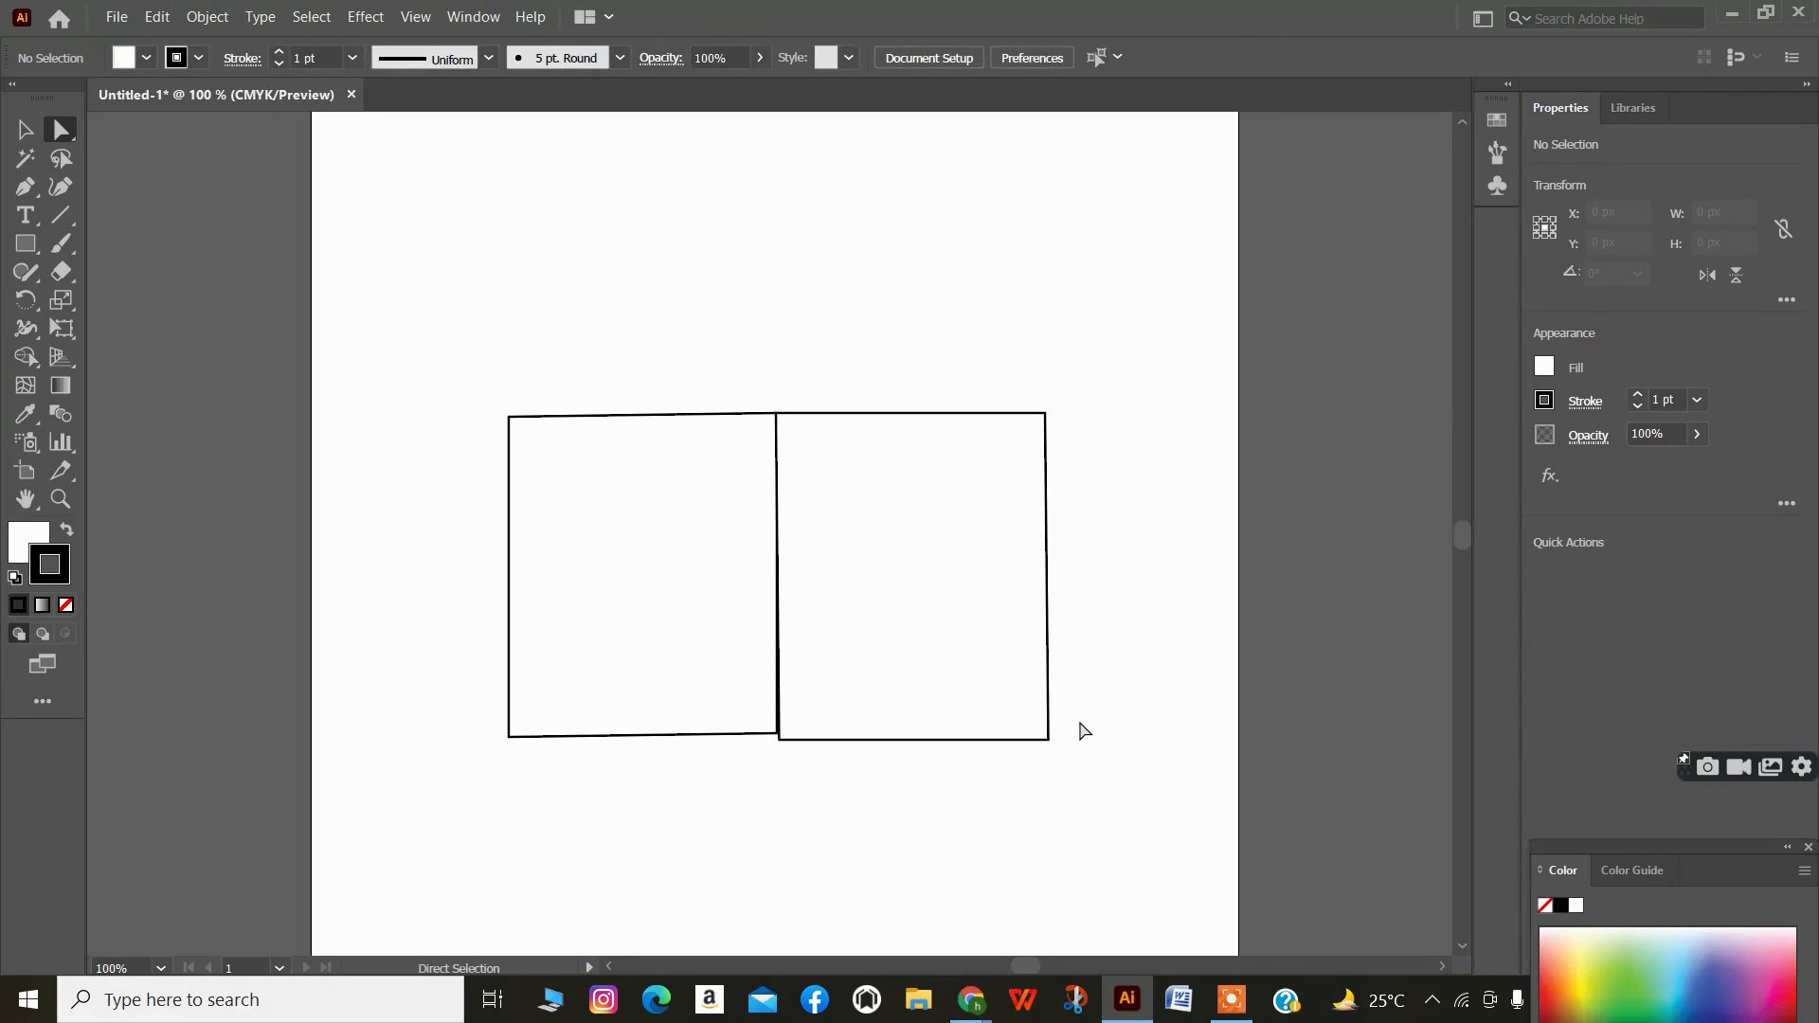
click(1049, 740)
drag(1062, 356, 881, 339)
click(899, 392)
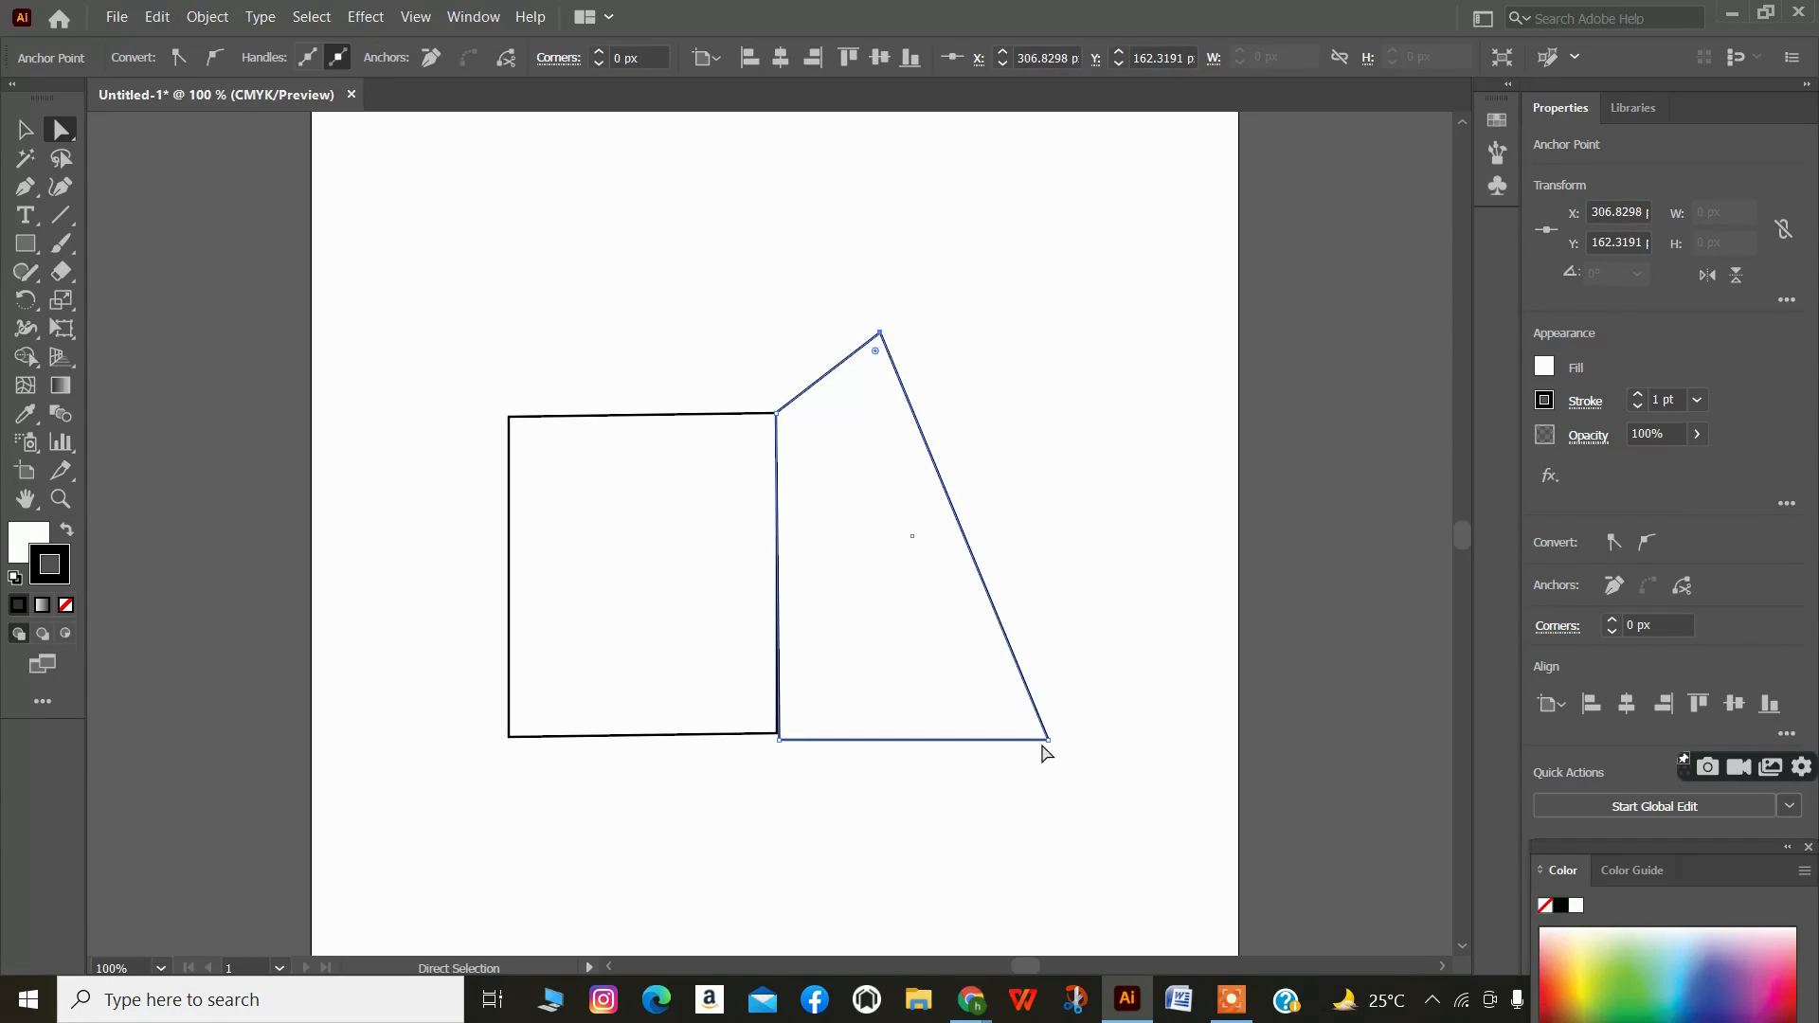
- Pull the right shape's bottom-right anchor point inward and fit its bottom-left anchor onto the left rectangle's corner to form a side panel
drag(1037, 740, 891, 727)
drag(782, 735, 777, 732)
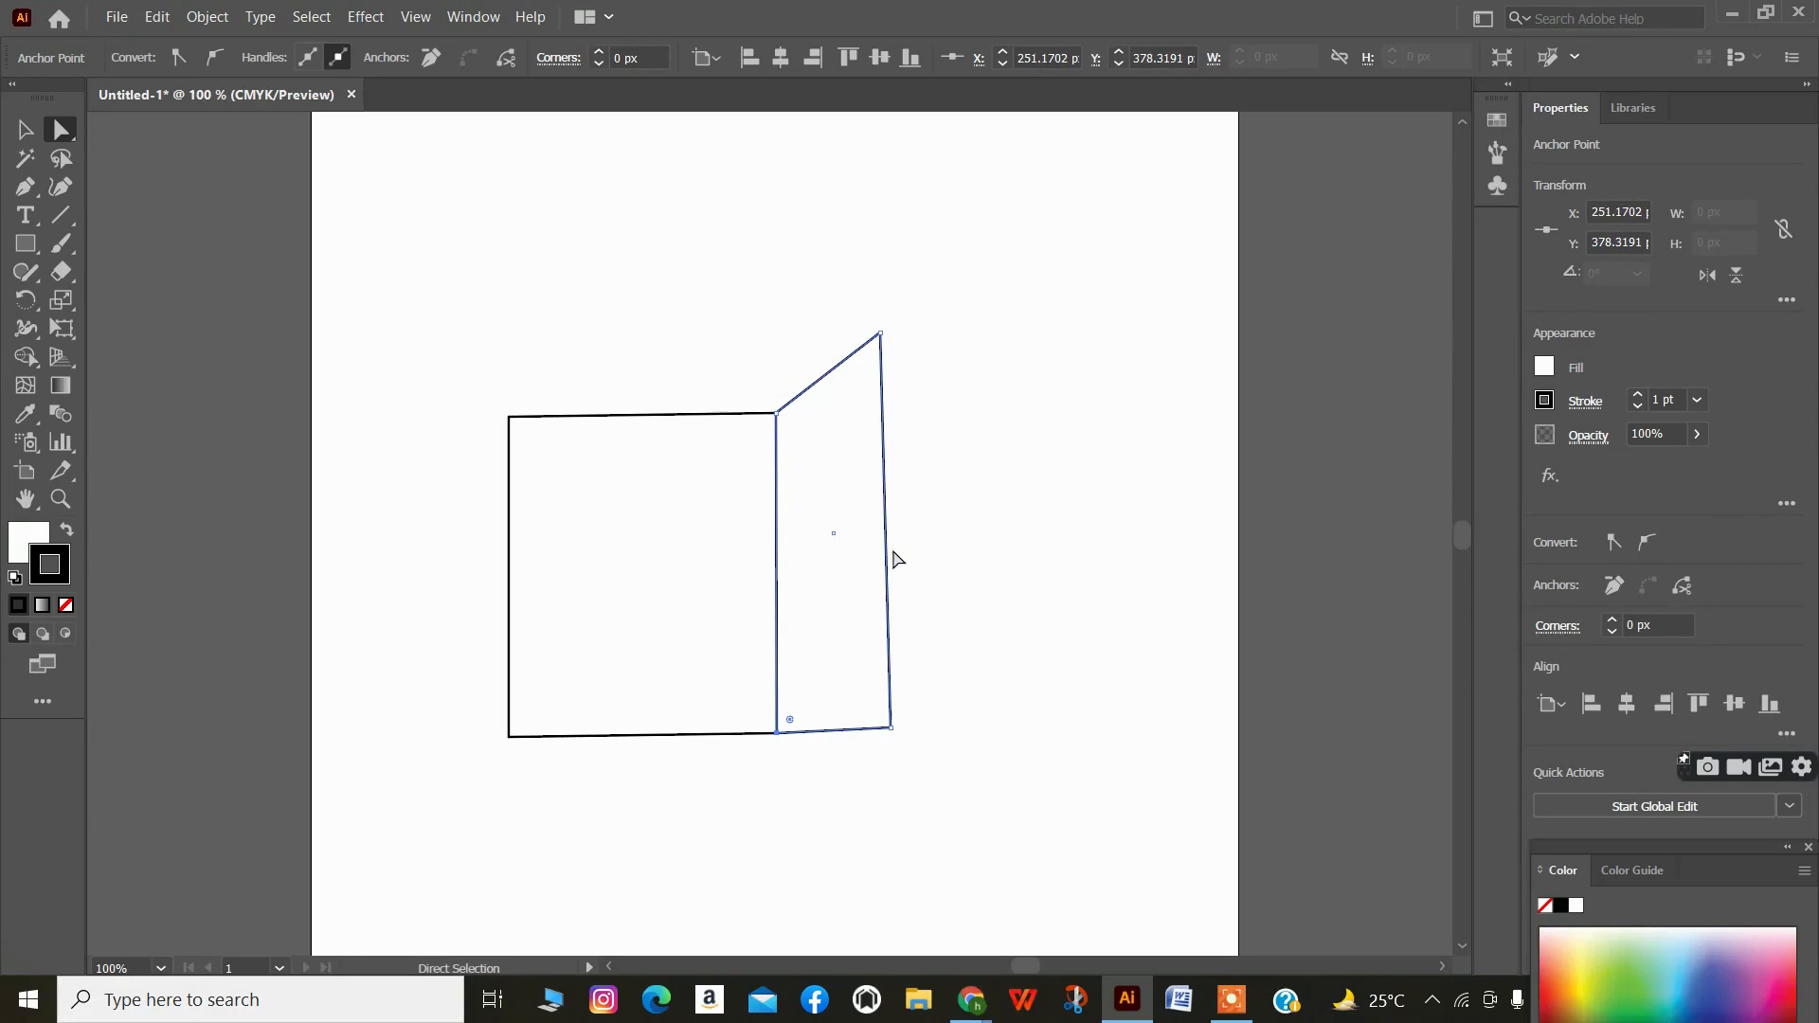
click(942, 553)
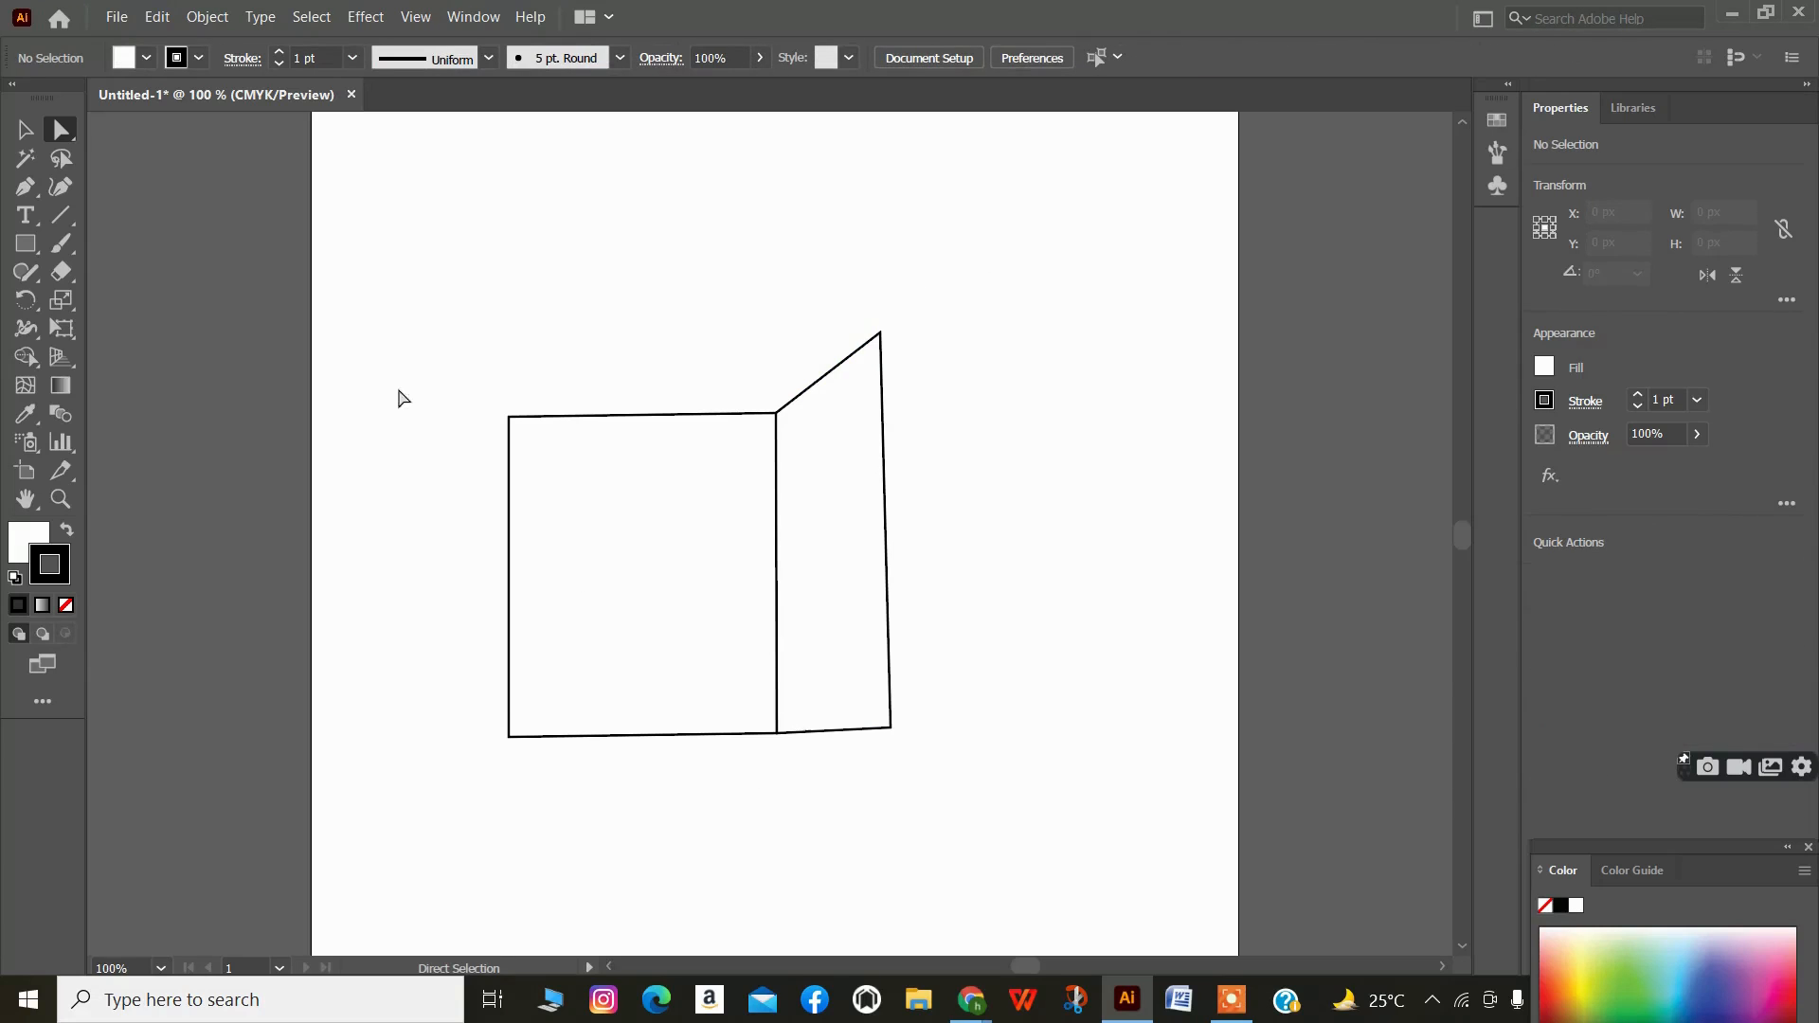
drag(522, 464, 888, 531)
drag(887, 532, 459, 429)
key(ctrl+z)
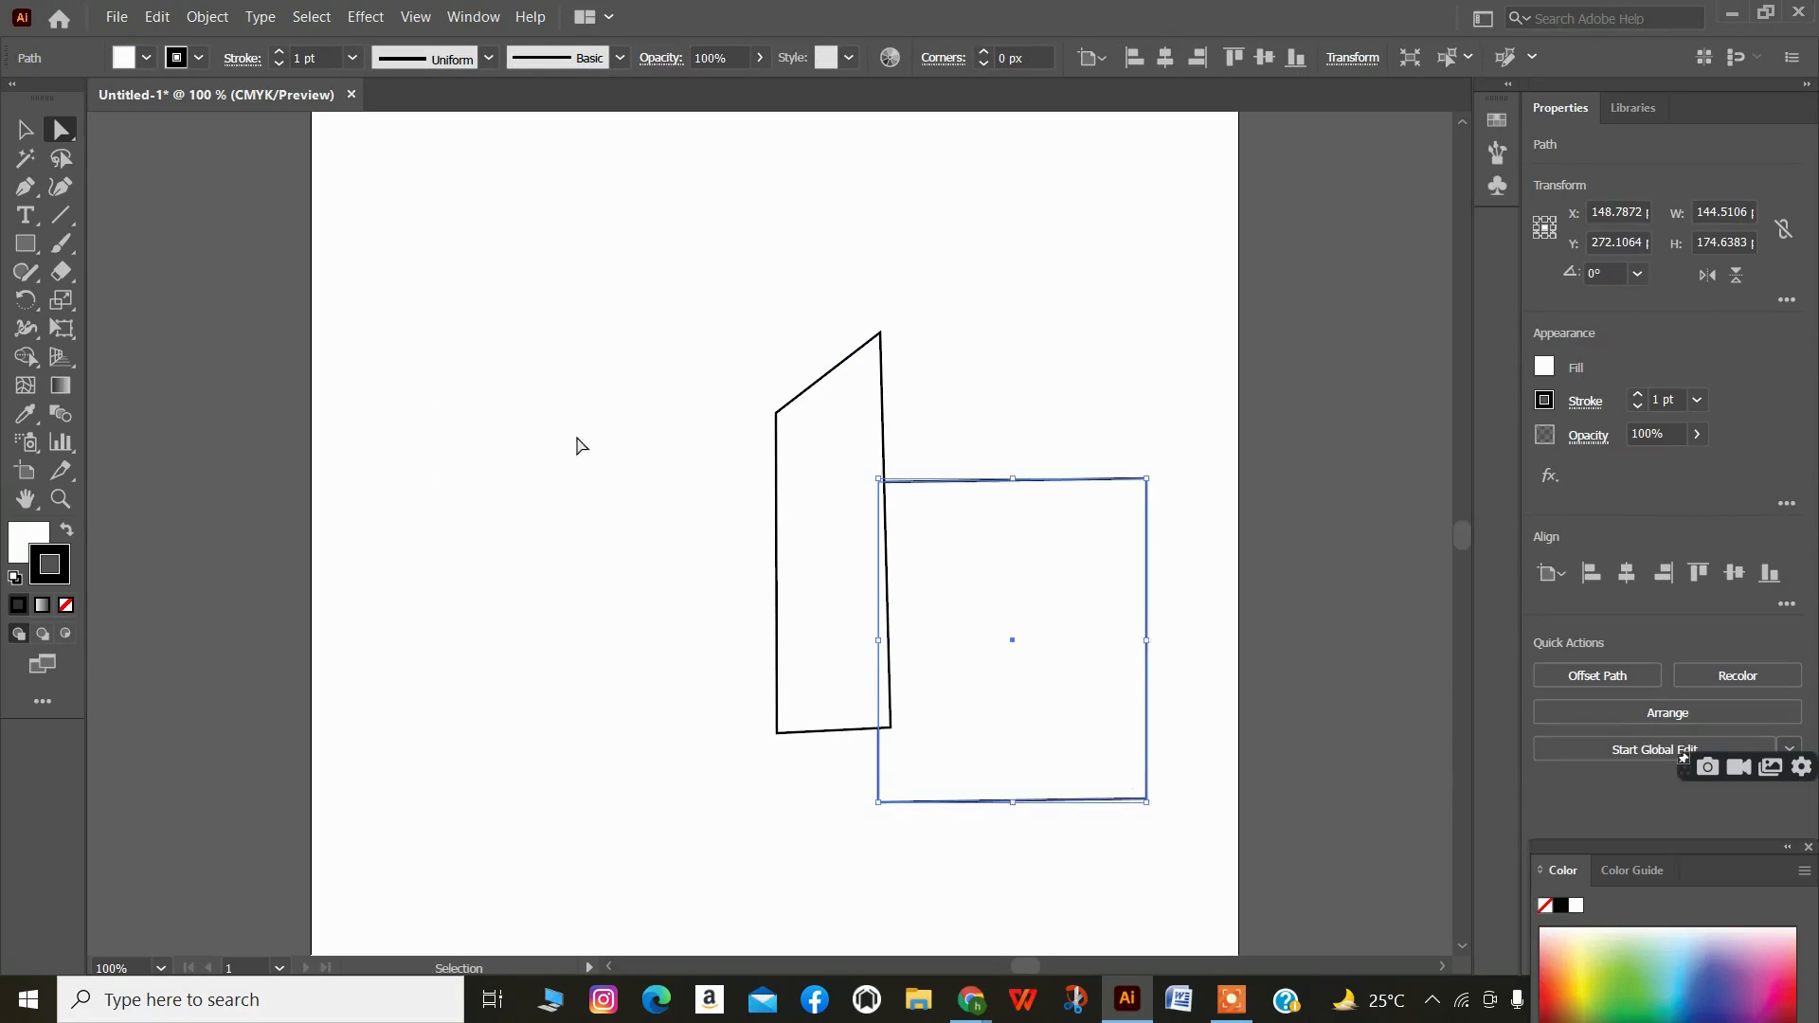
key(a)
key(ctrl+z)
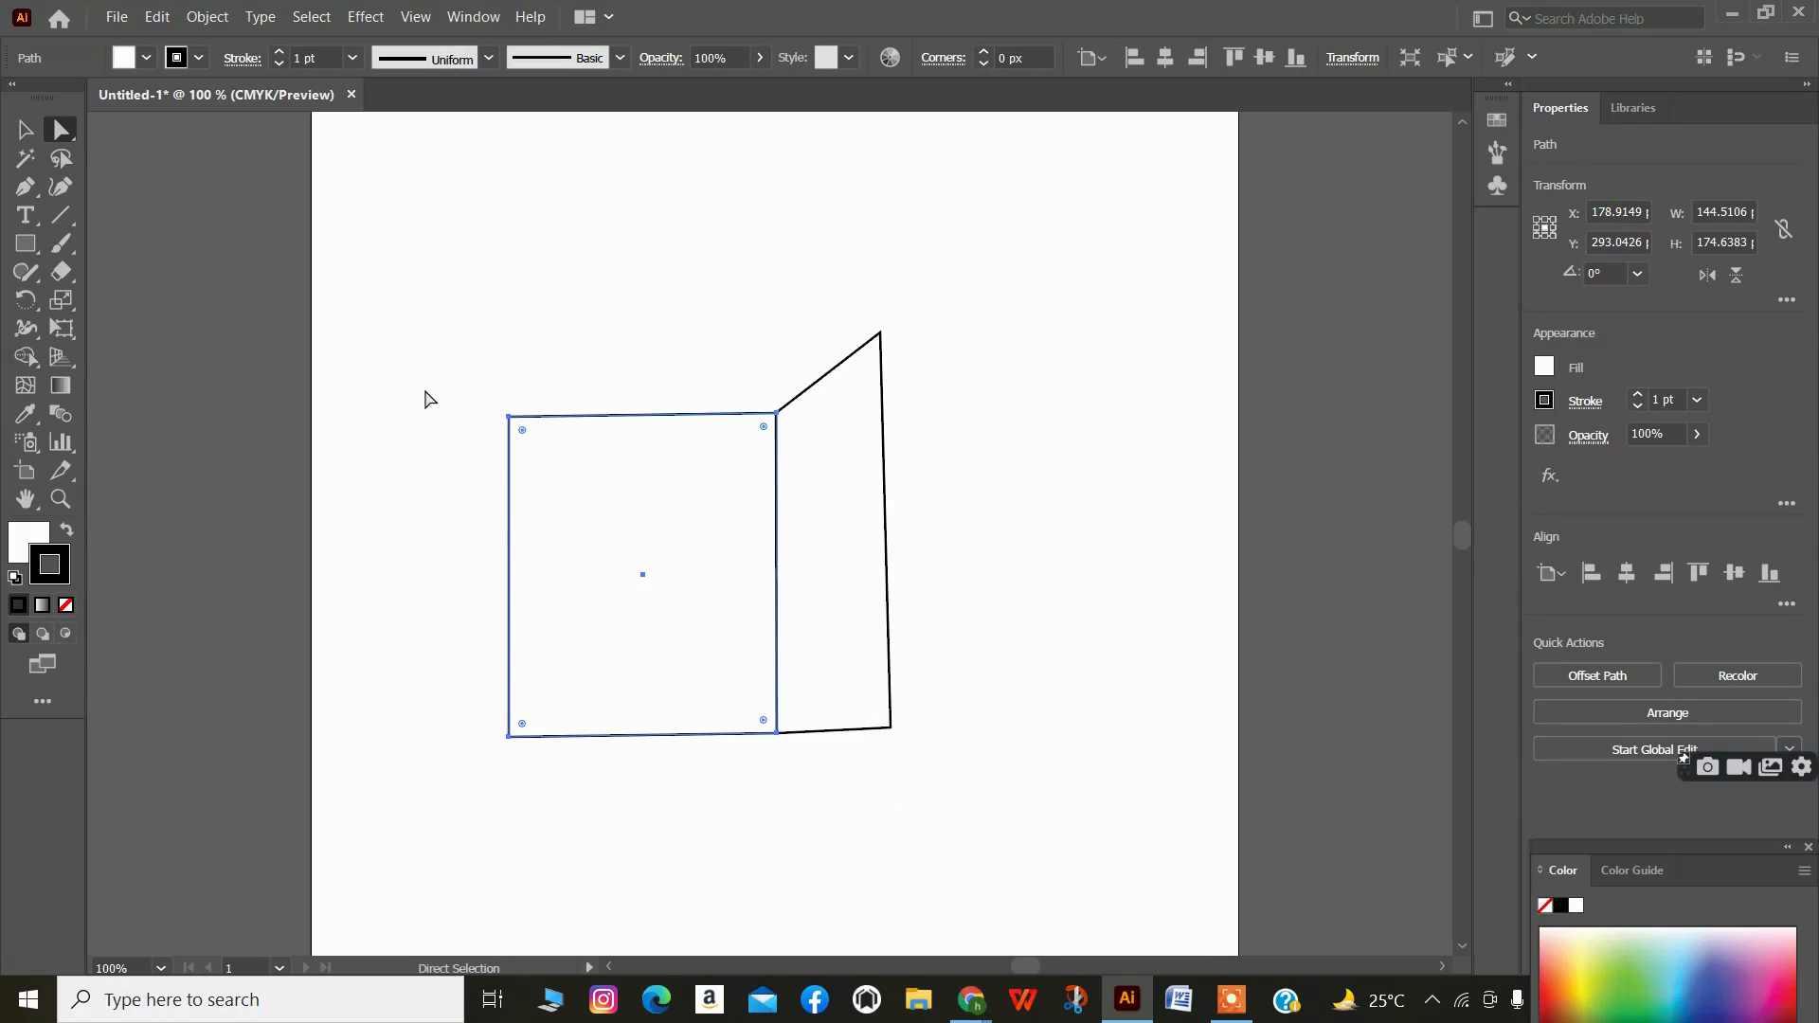
- Select both panels and move them together down and across to about X 251 px, Y 311 px
drag(426, 391, 991, 813)
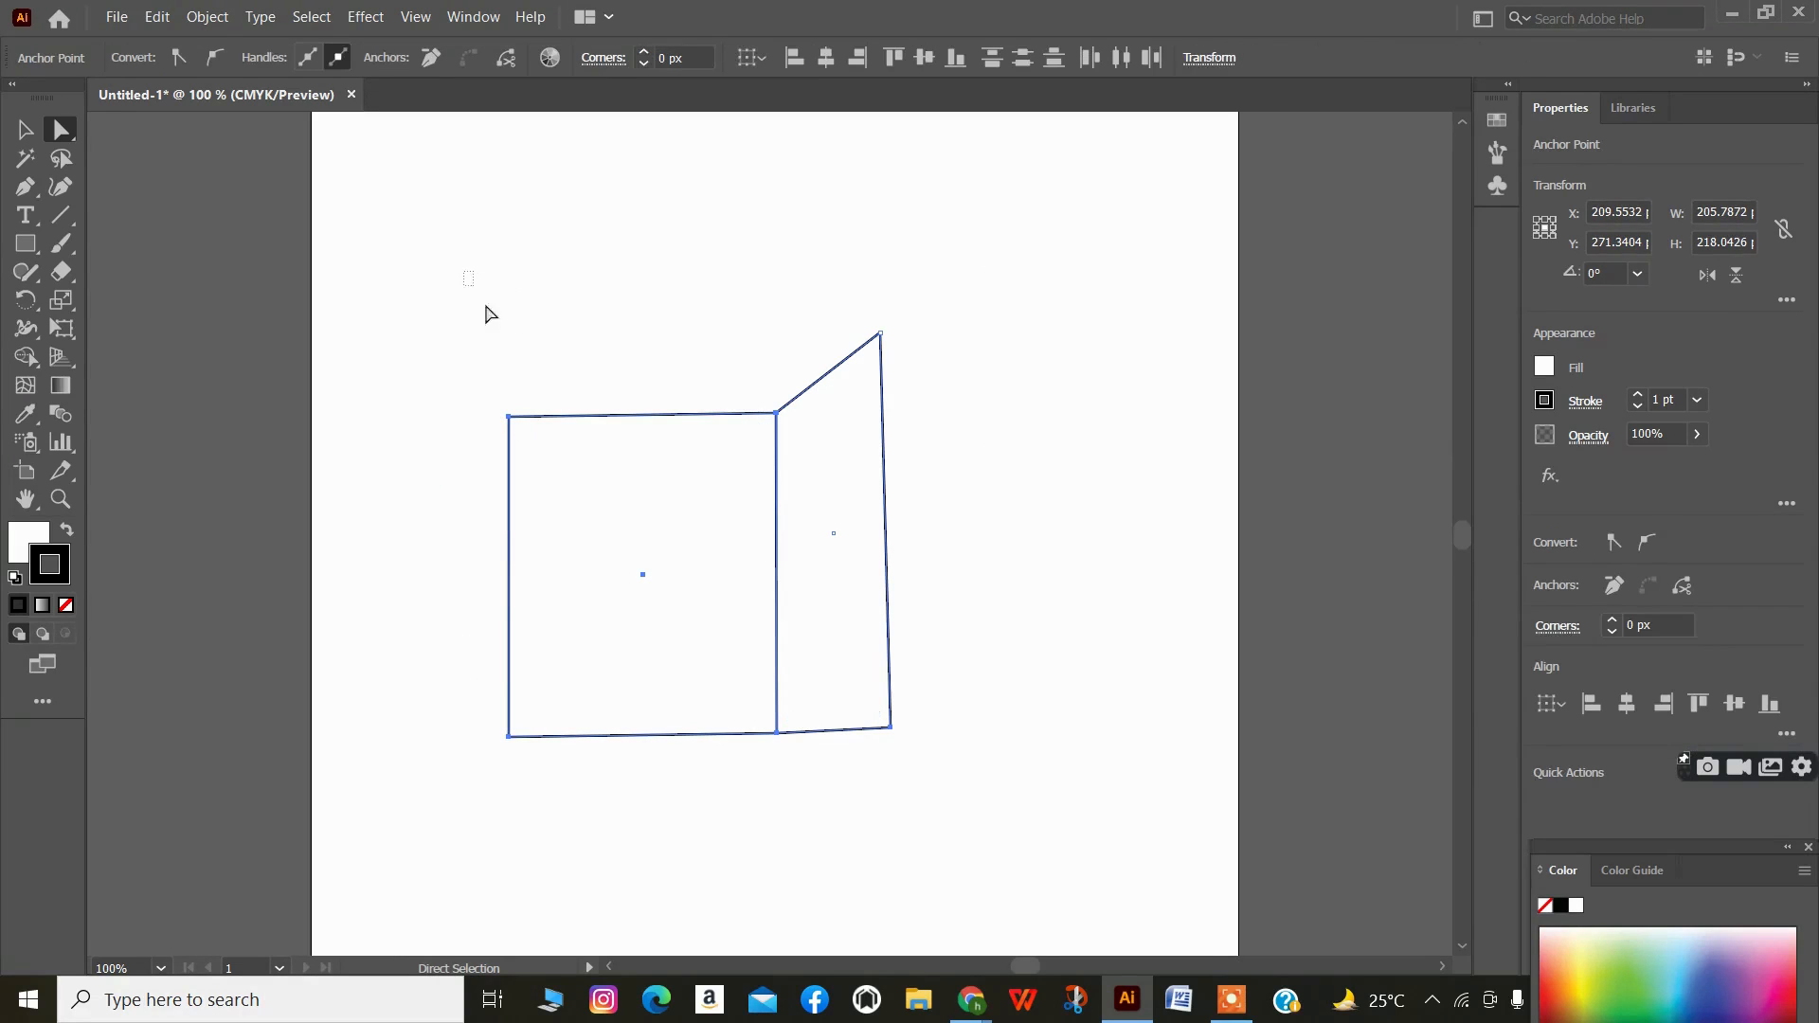
drag(486, 313, 1059, 793)
drag(672, 564, 749, 666)
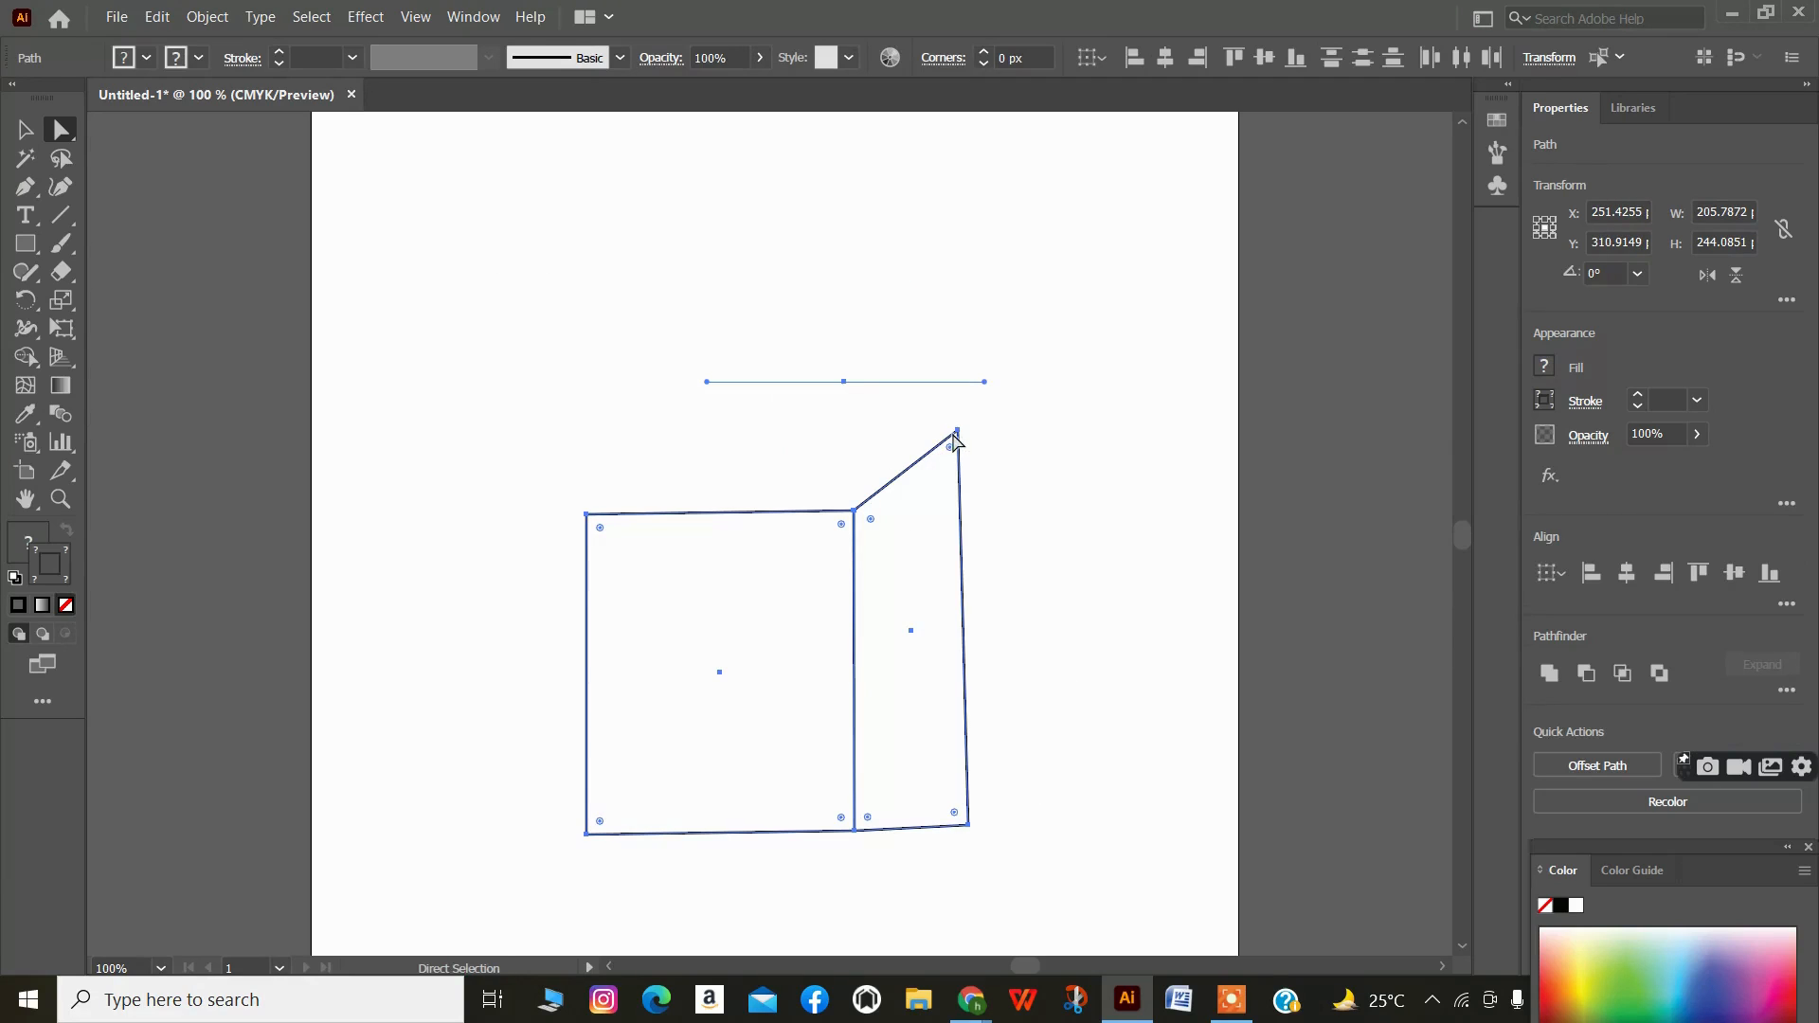
- Pull both panels' outer anchor points inward and upward to form slanted box sides, with the right panel's outer top corner at about X 328 px, Y 233 px
drag(958, 434, 918, 480)
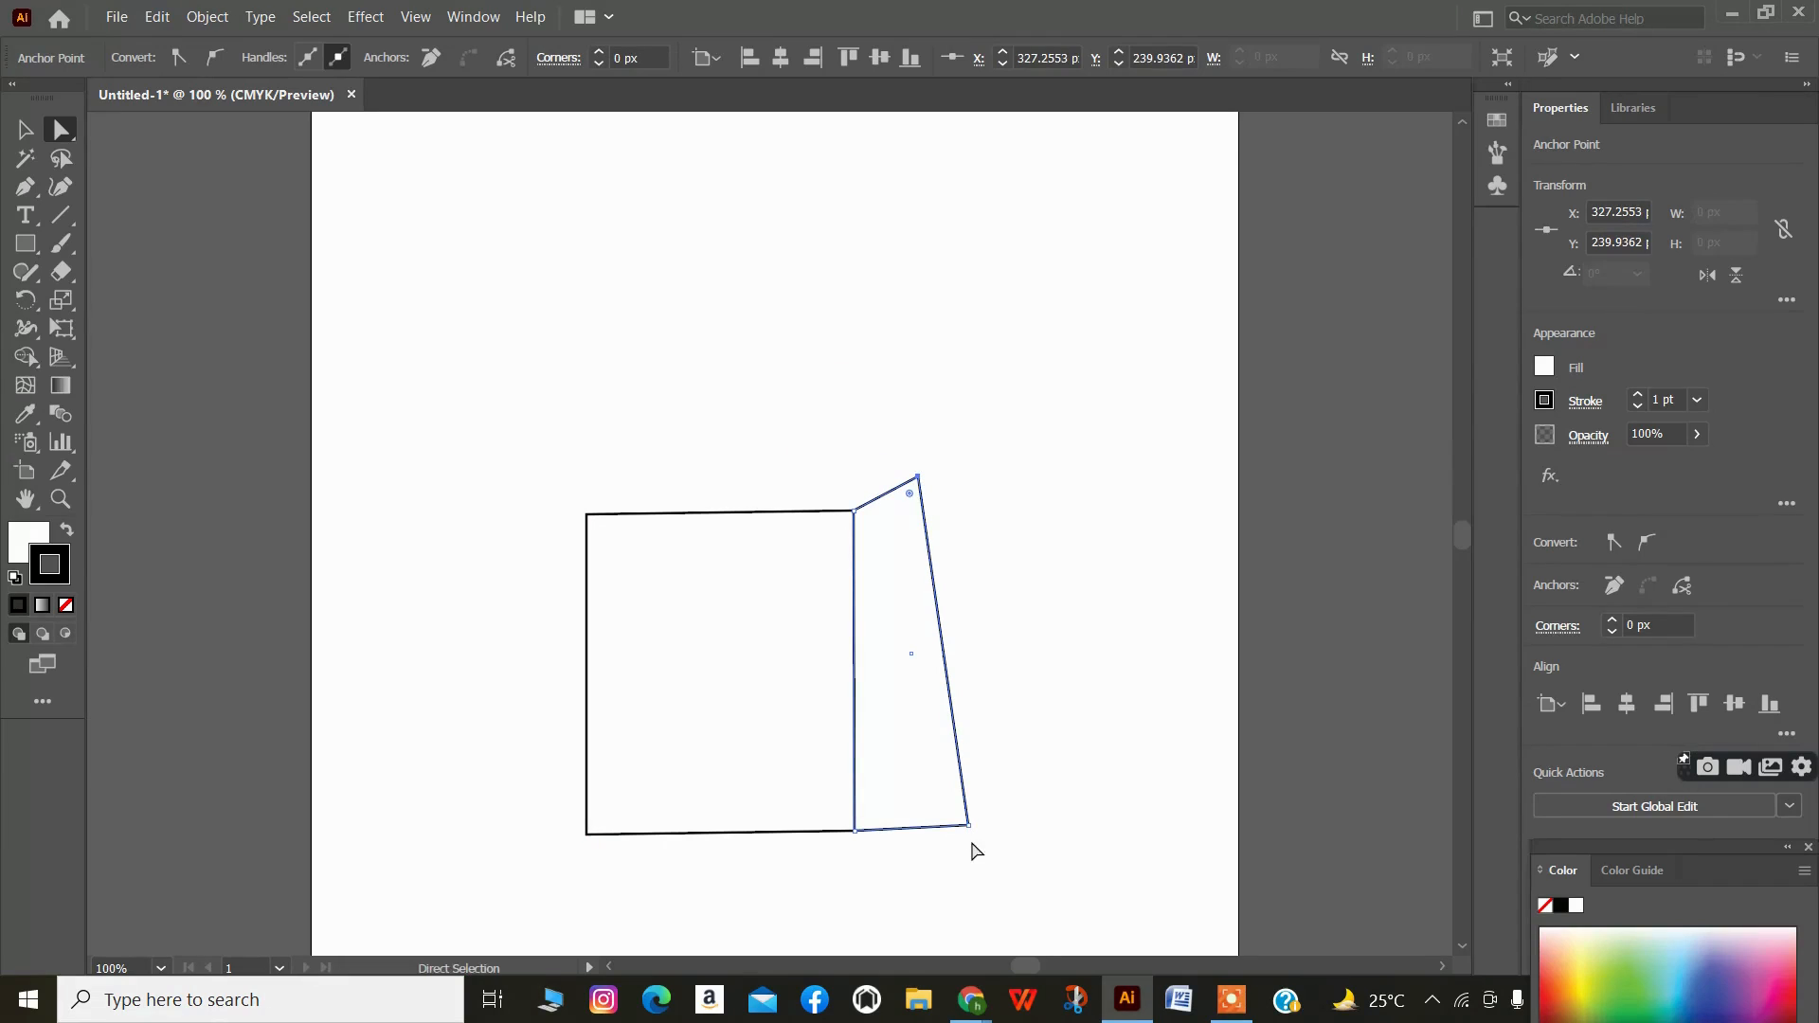
drag(969, 825, 935, 832)
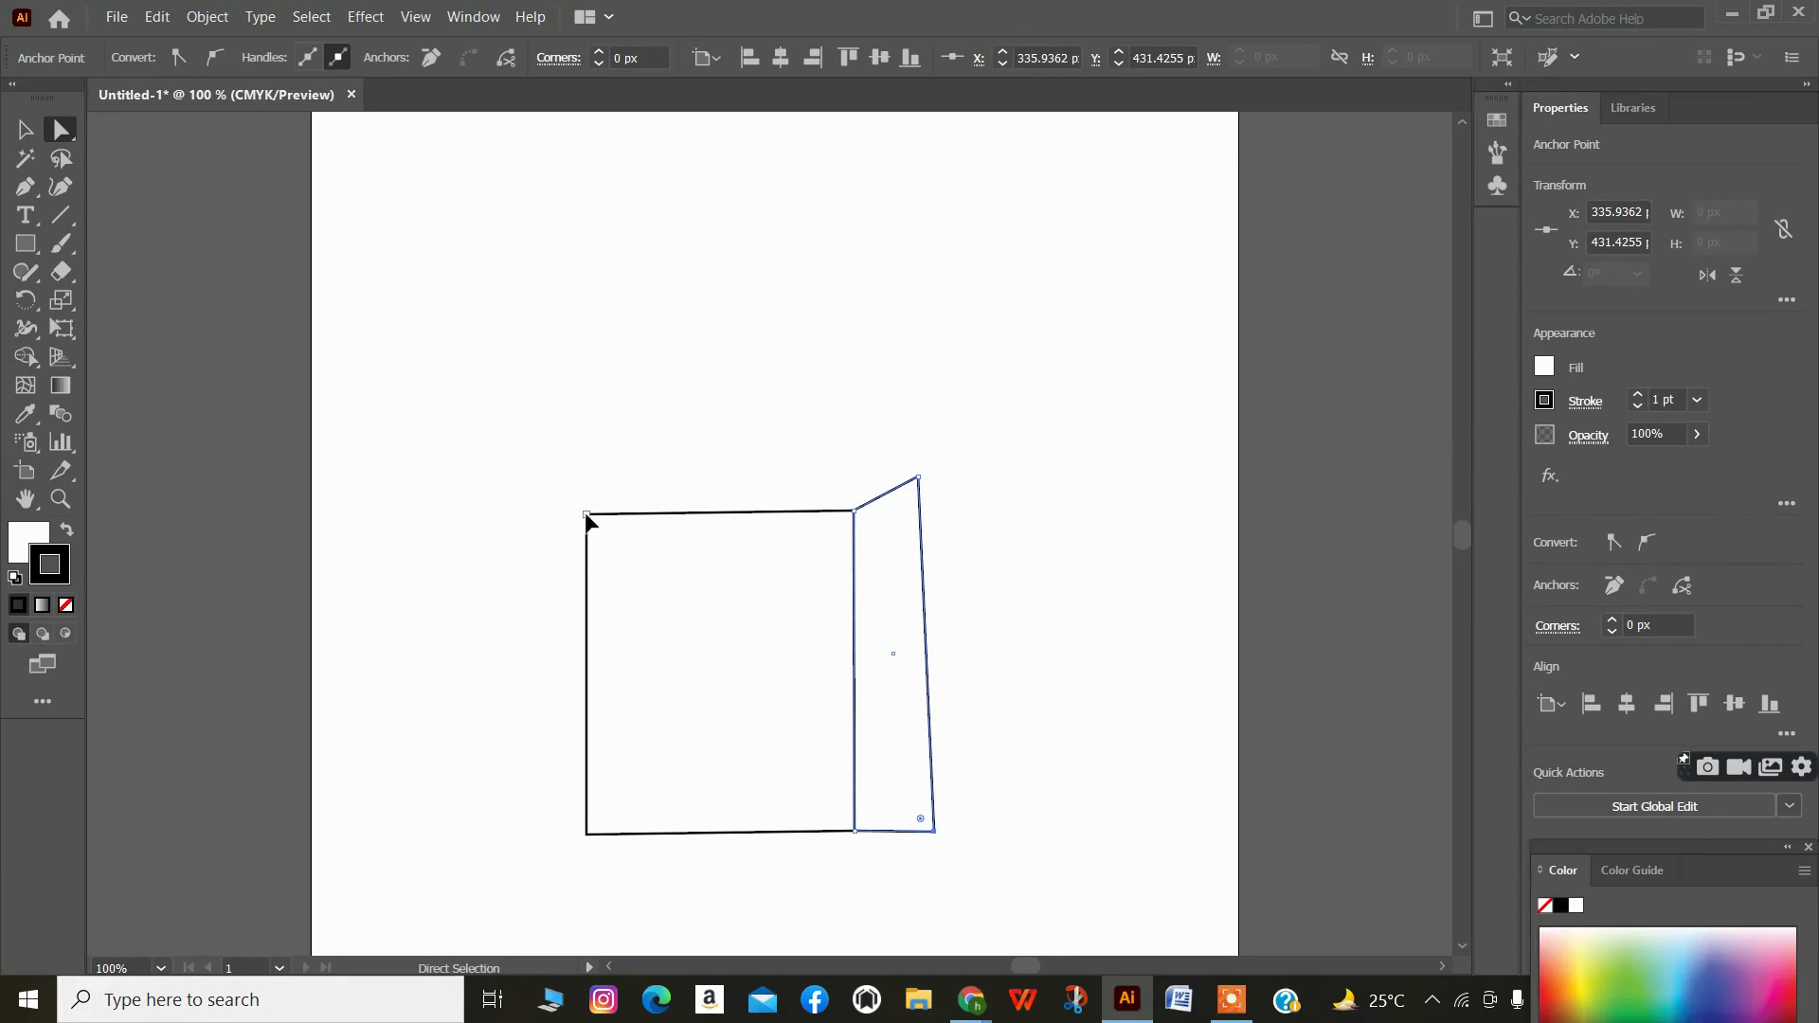
drag(588, 516, 712, 462)
drag(585, 835, 712, 786)
drag(933, 831, 923, 766)
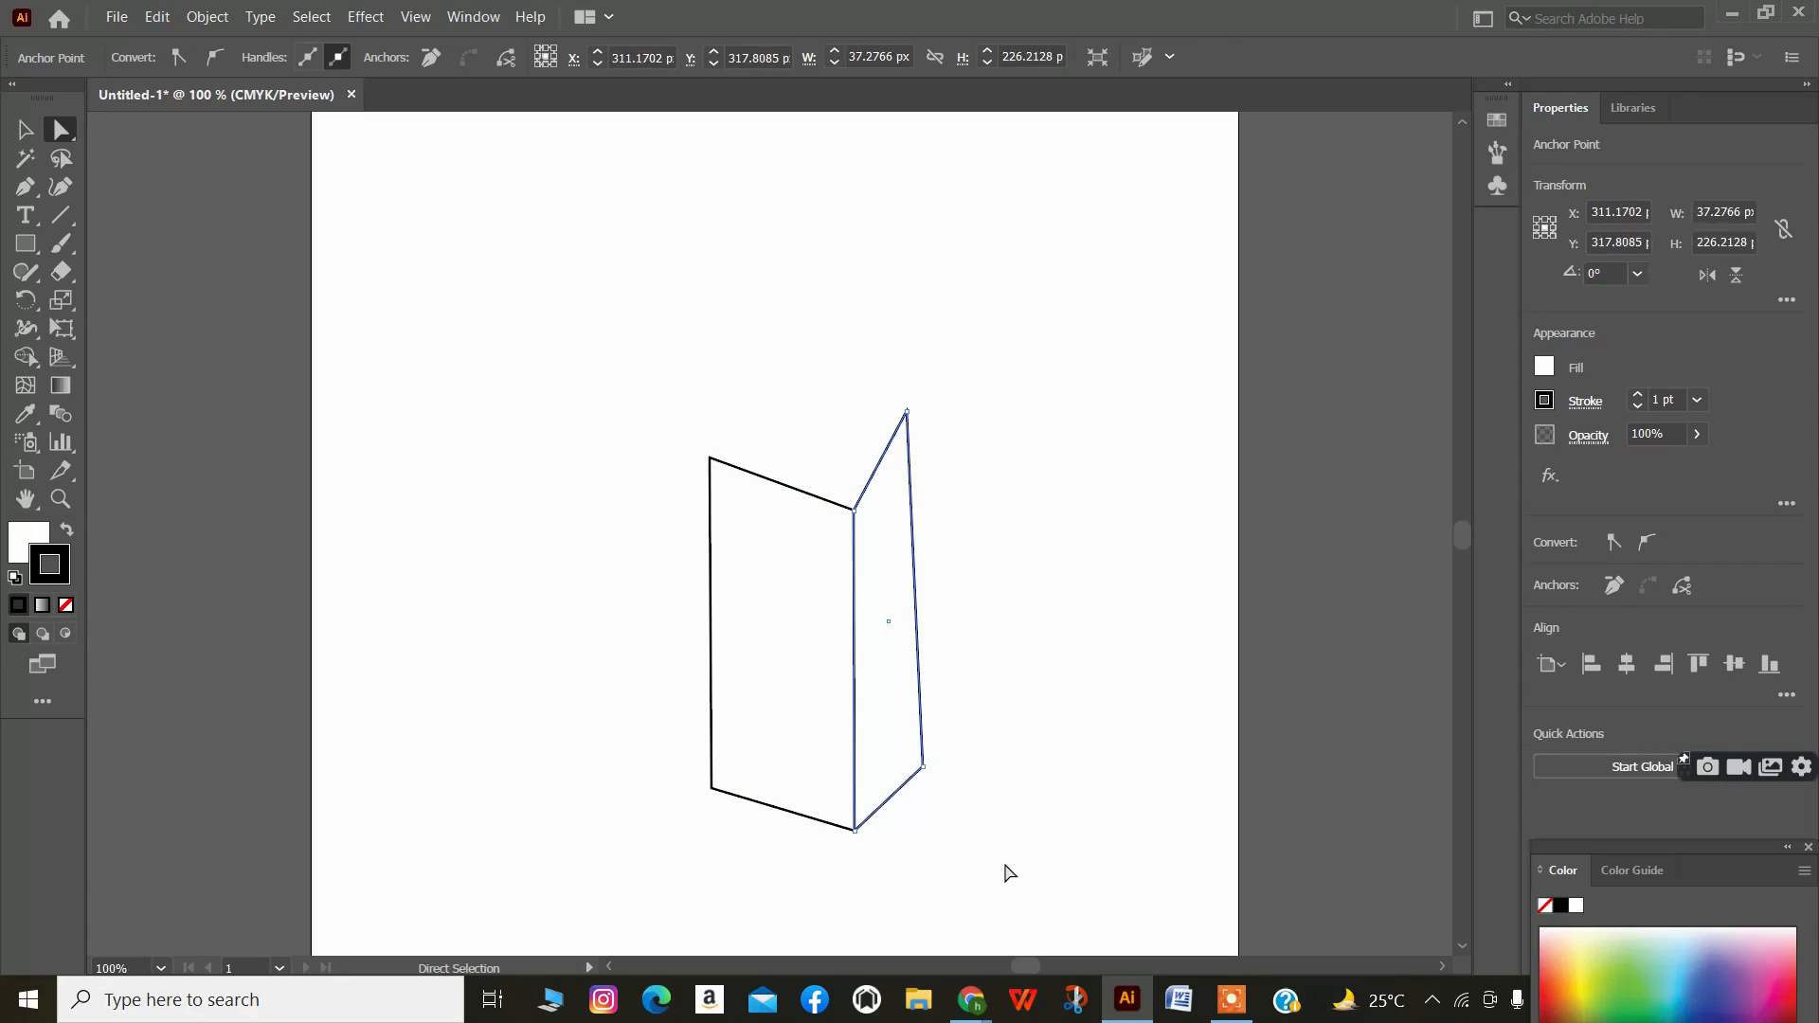
click(1008, 869)
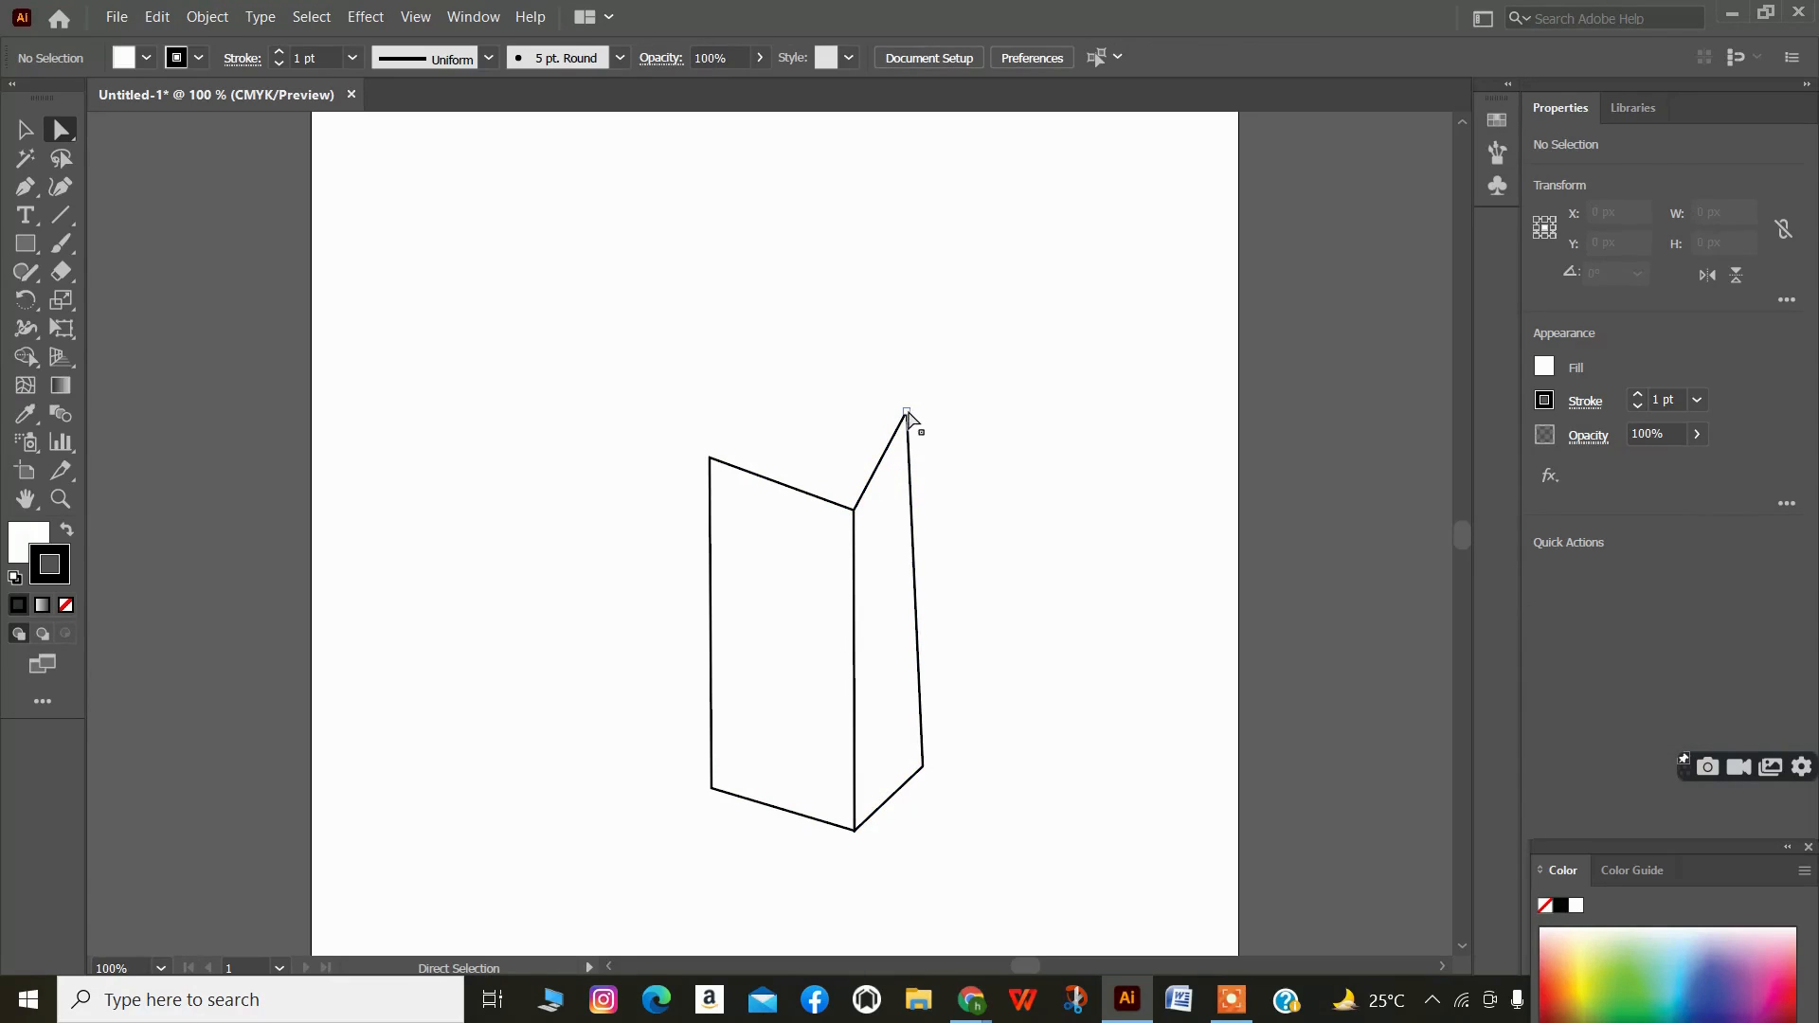
drag(907, 414, 919, 463)
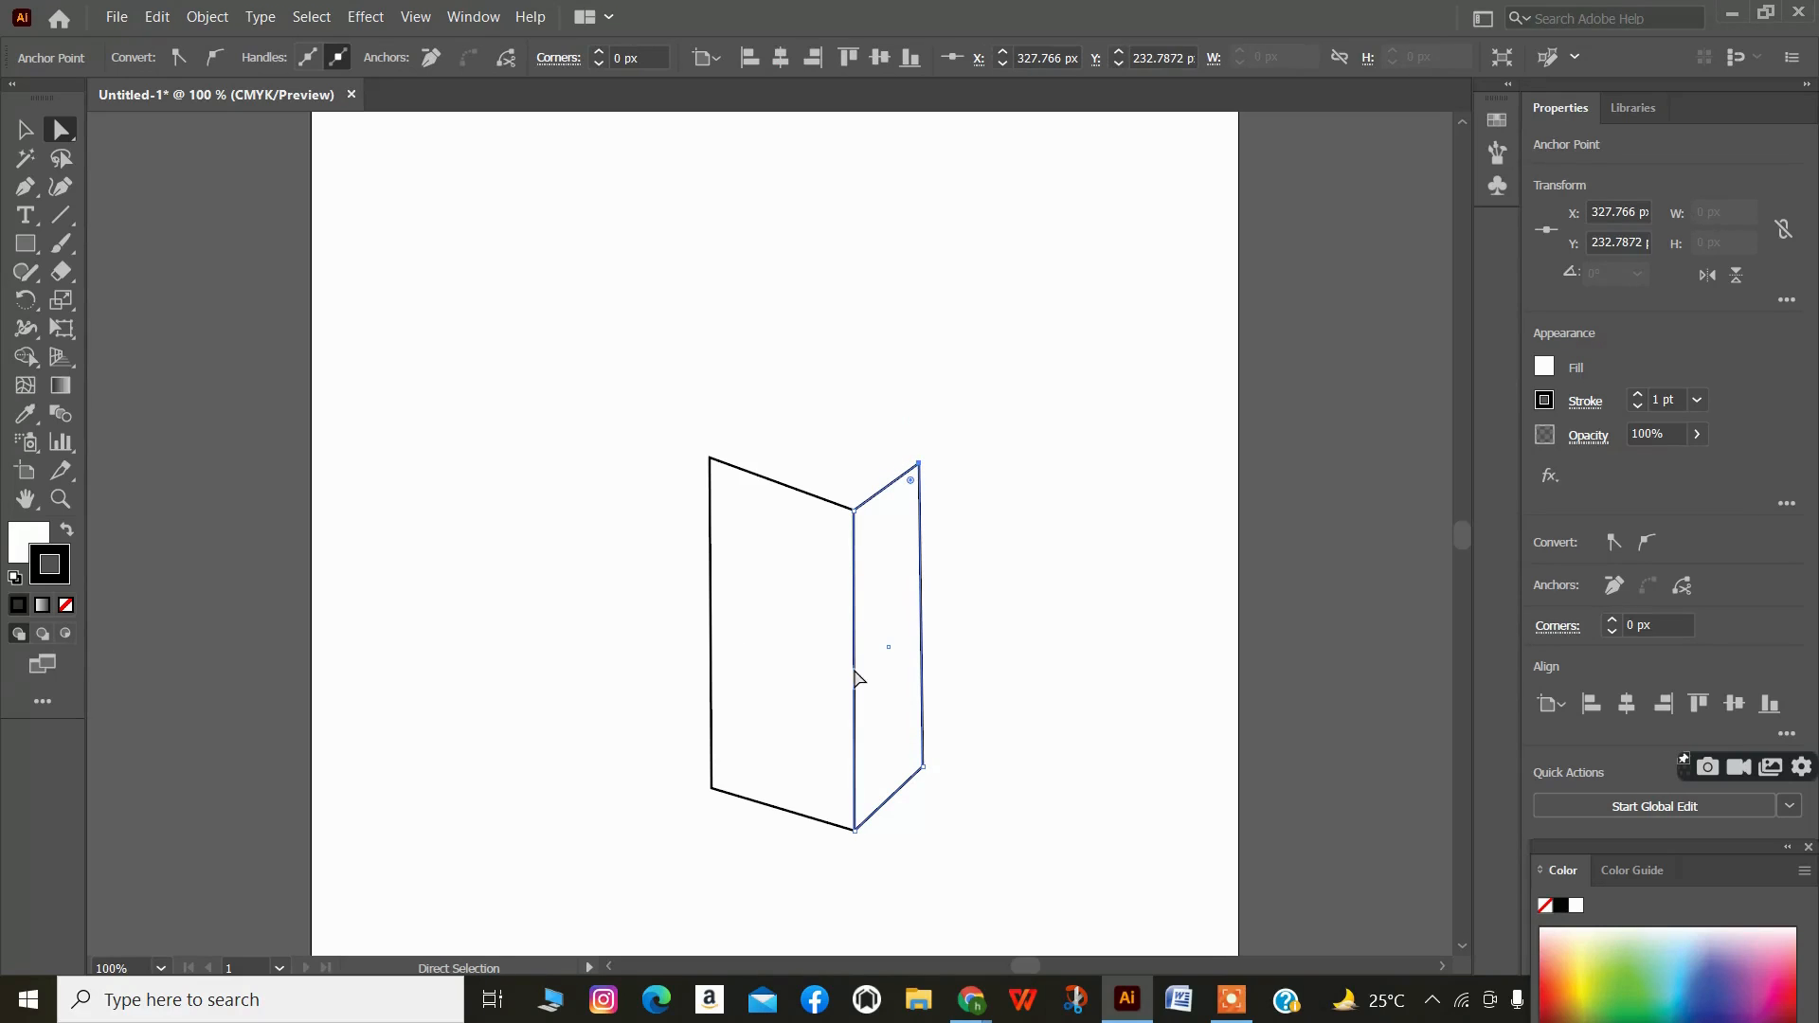
click(777, 728)
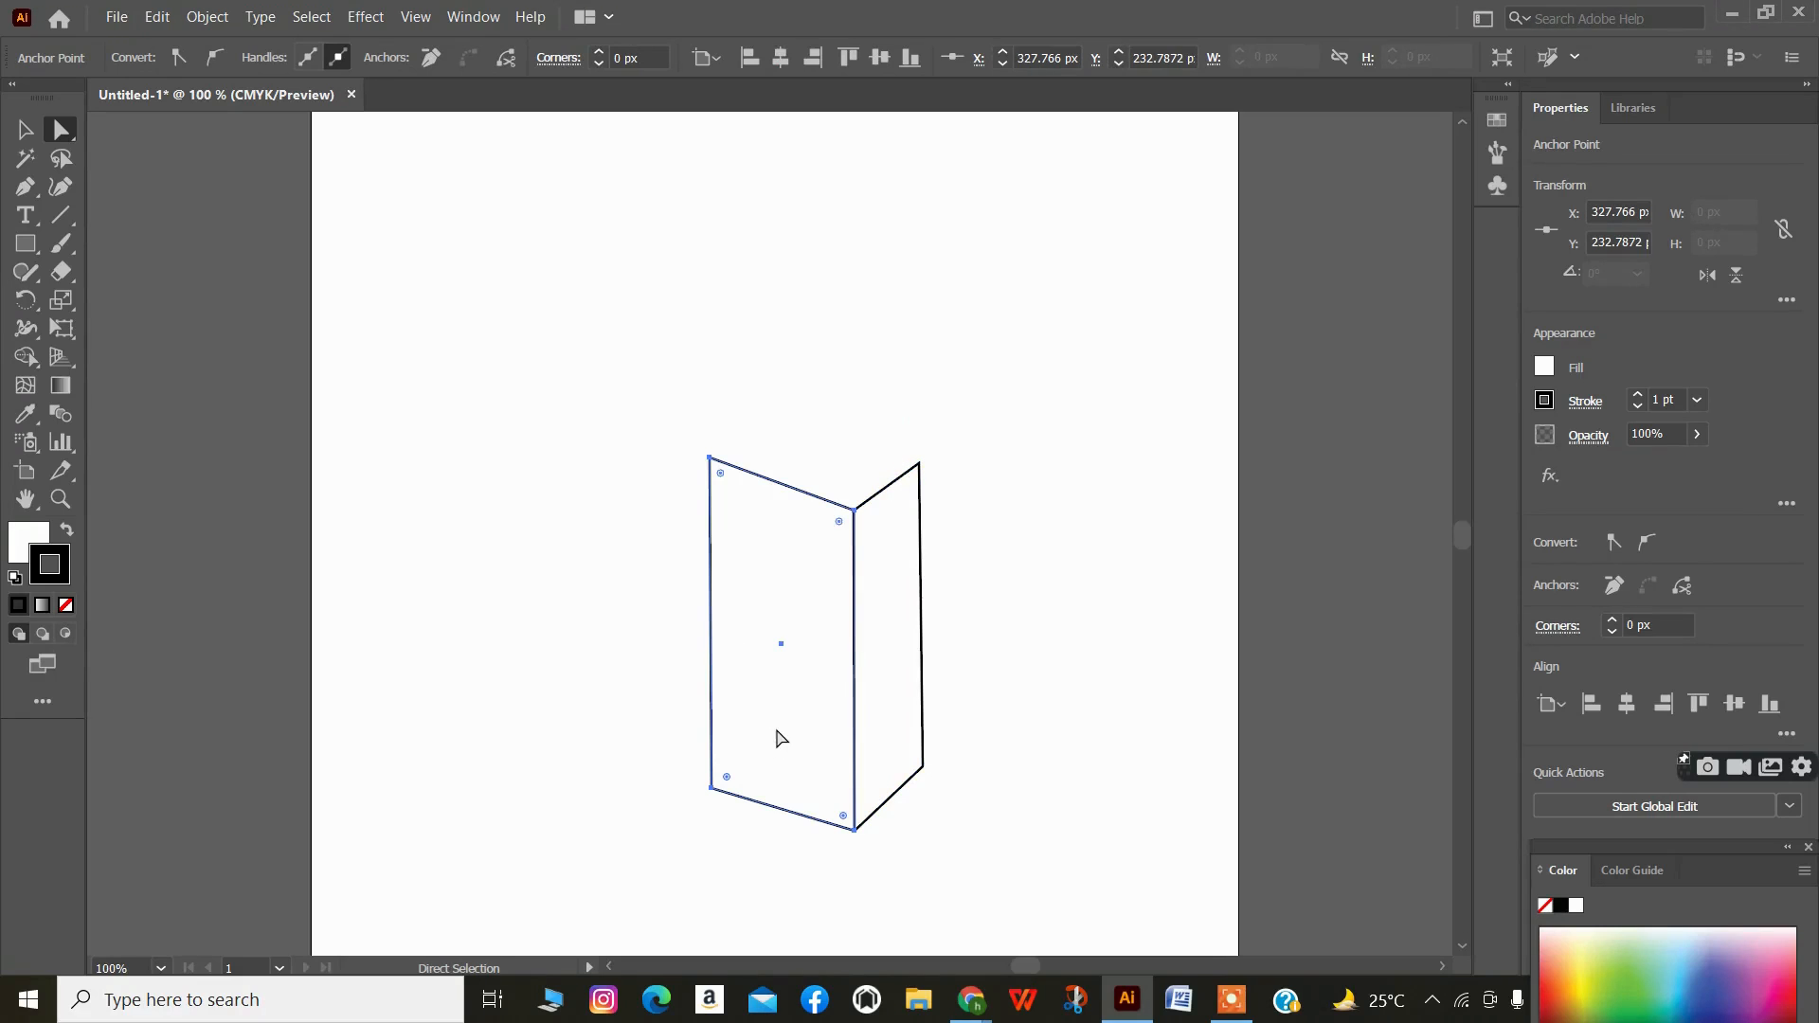
- Draw a rectangle about 90 × 51 px above the panels, rotated to 325.49° with its lowest corner on the panels' shared top corner
click(19, 248)
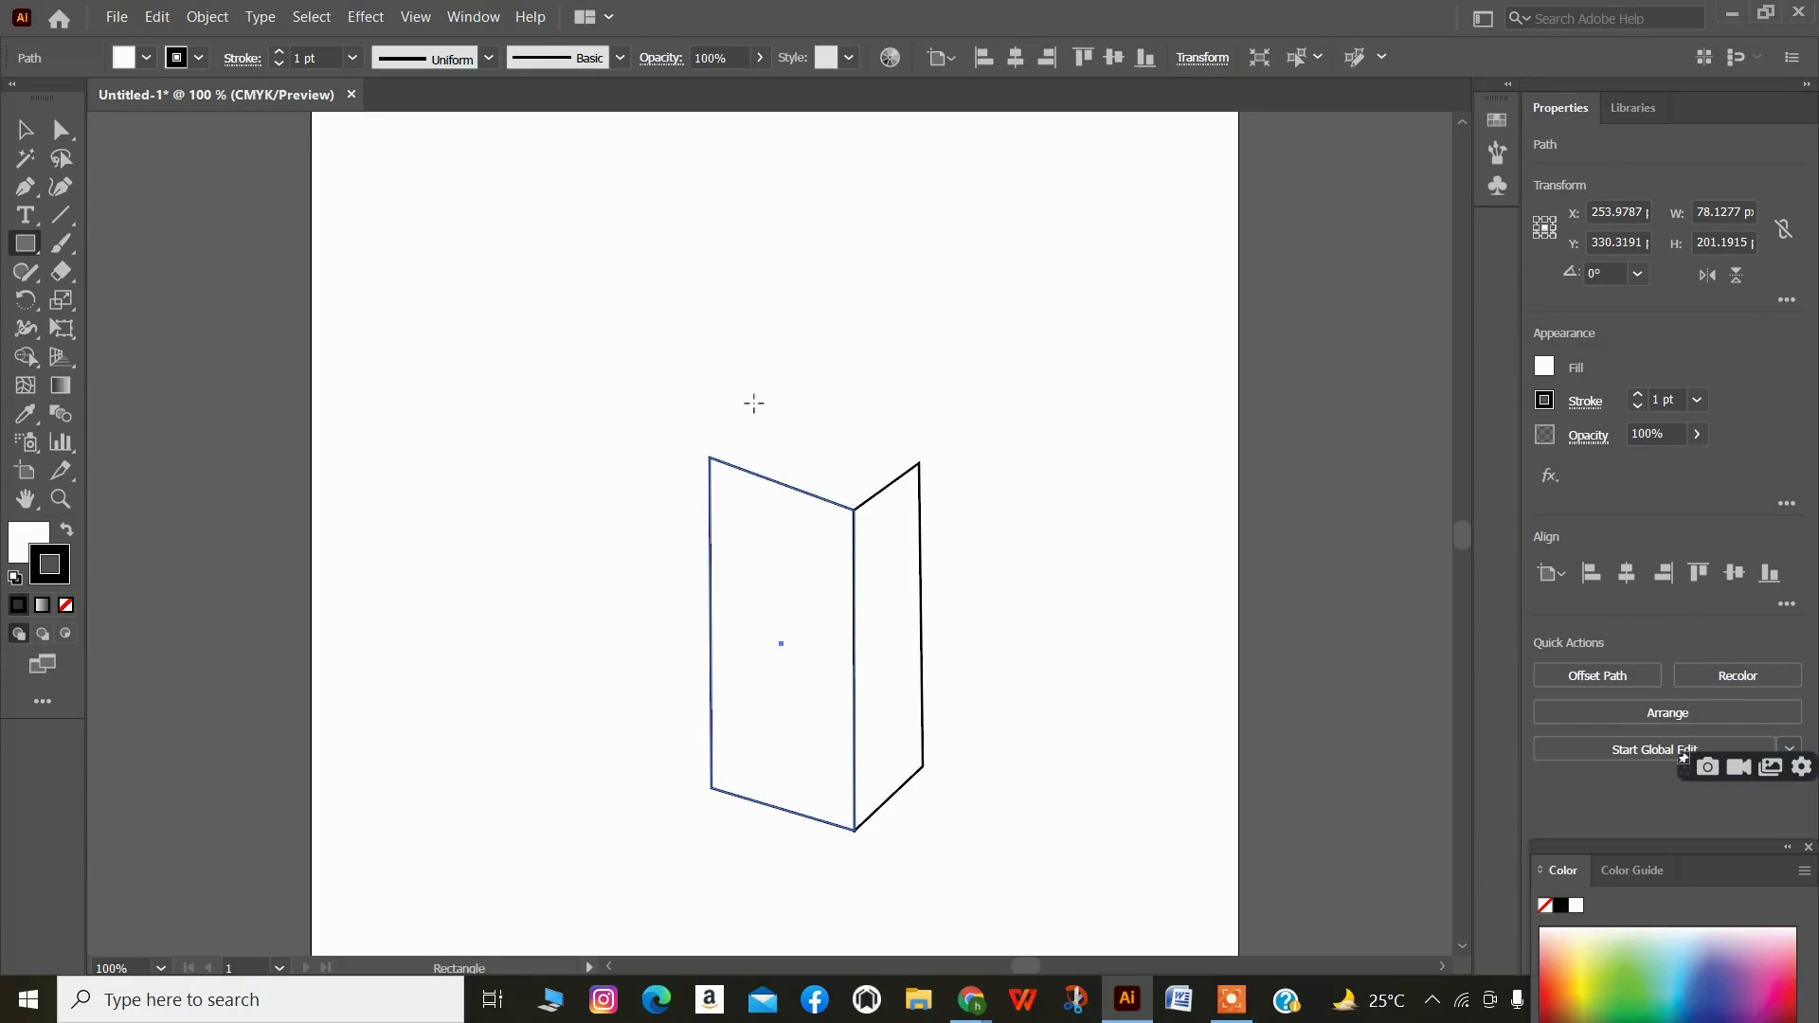
mouse_move(754, 404)
mouse_down()
mouse_move(831, 491)
mouse_move(917, 512)
mouse_move(963, 496)
mouse_move(922, 497)
mouse_up()
drag(922, 395, 811, 419)
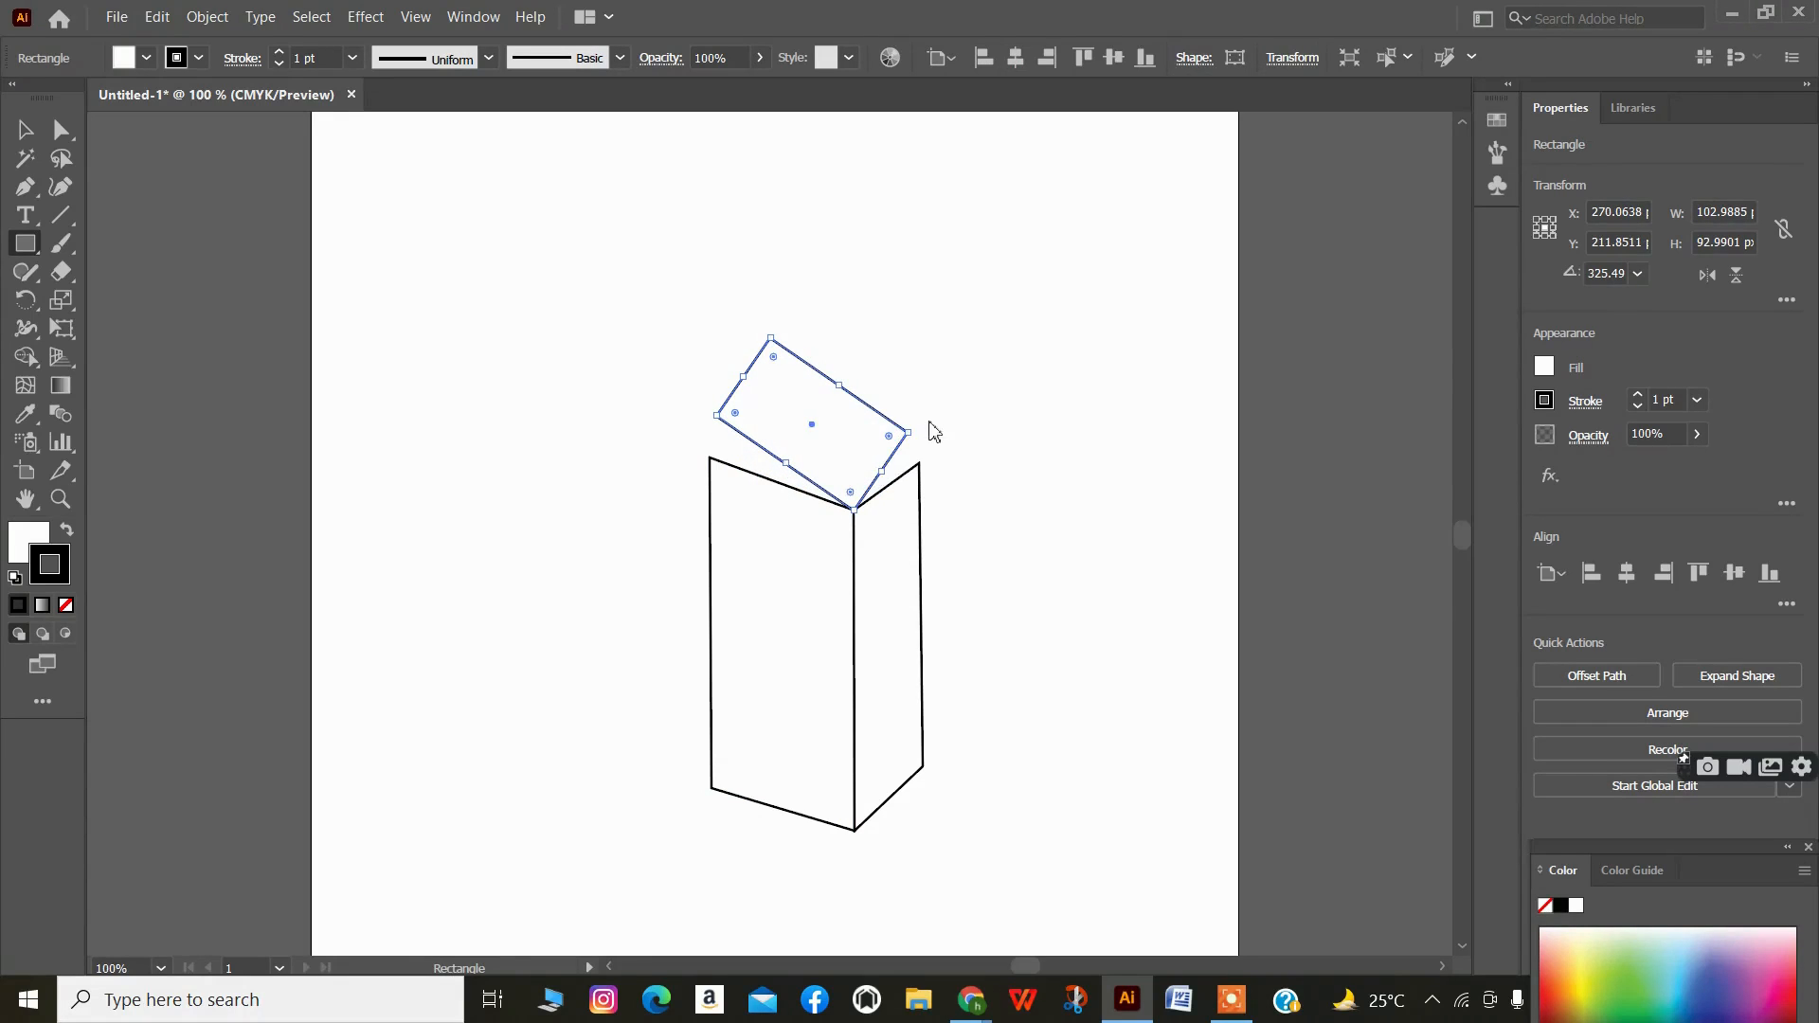
click(933, 428)
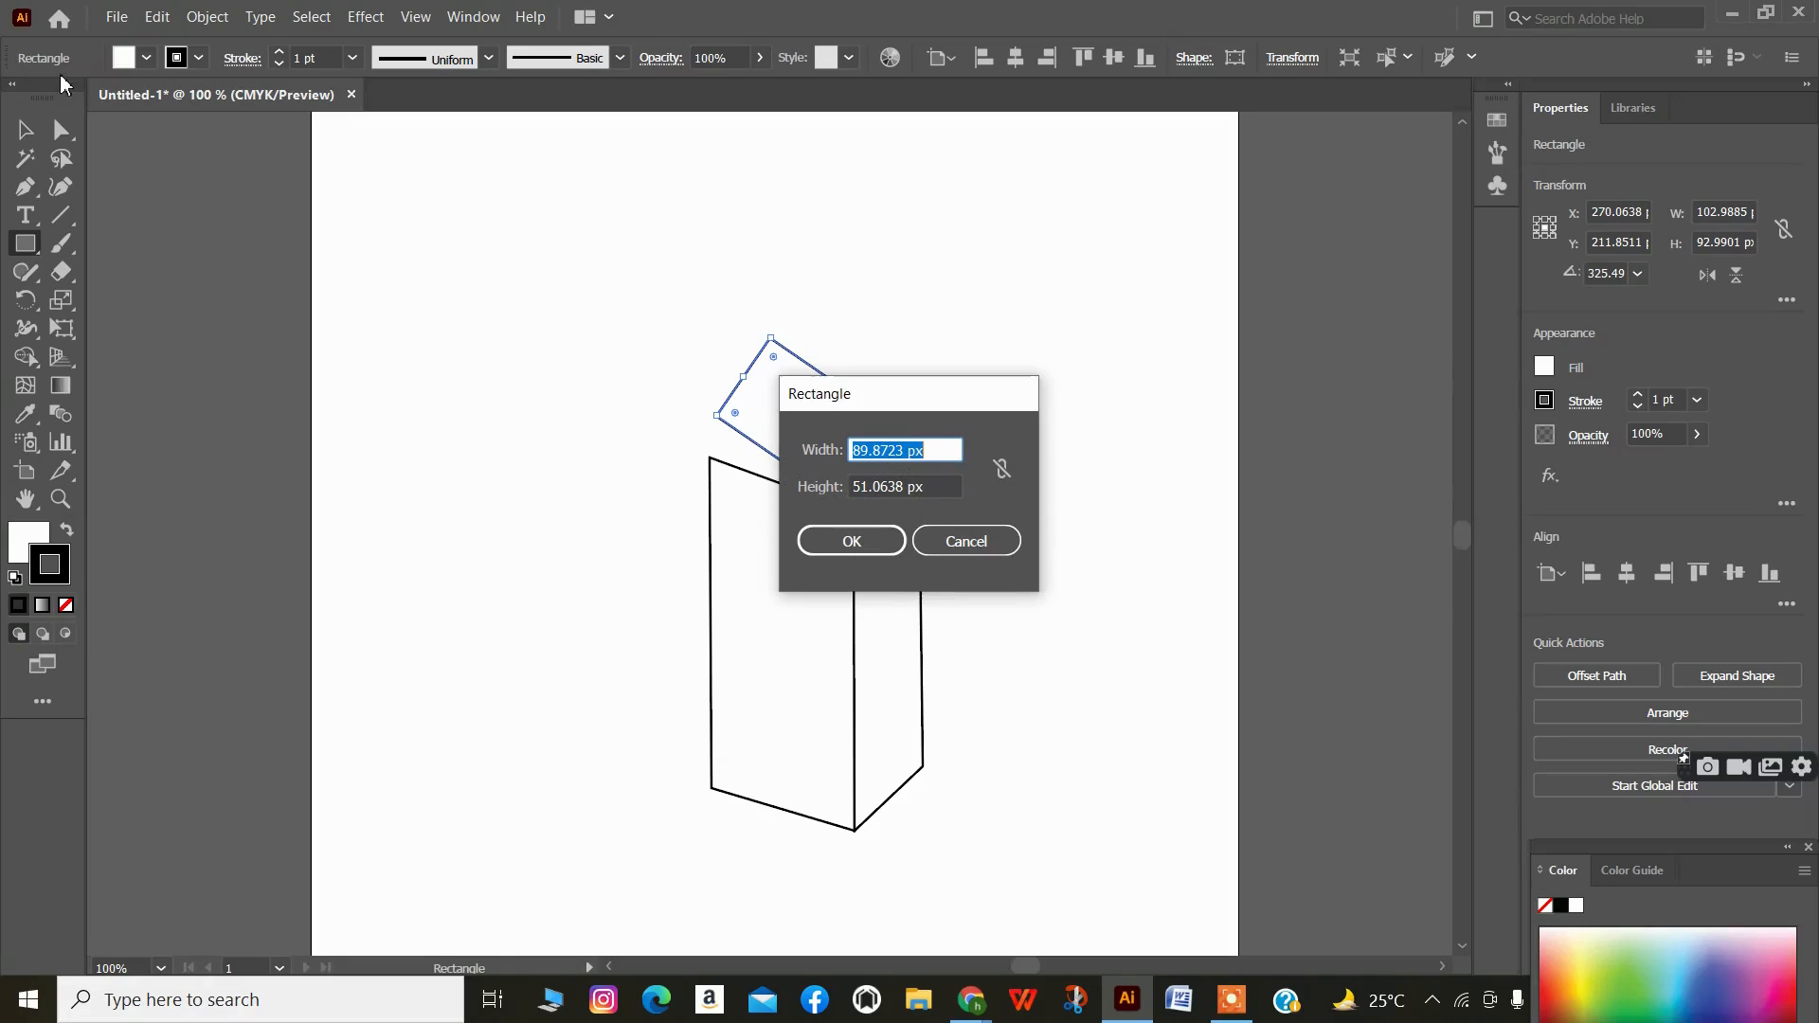
click(938, 541)
- Fit the rotated rectangle's anchors onto the panels' outer top corners and lower its back corner to about X 258 px, Y 211 px as the top face
click(61, 130)
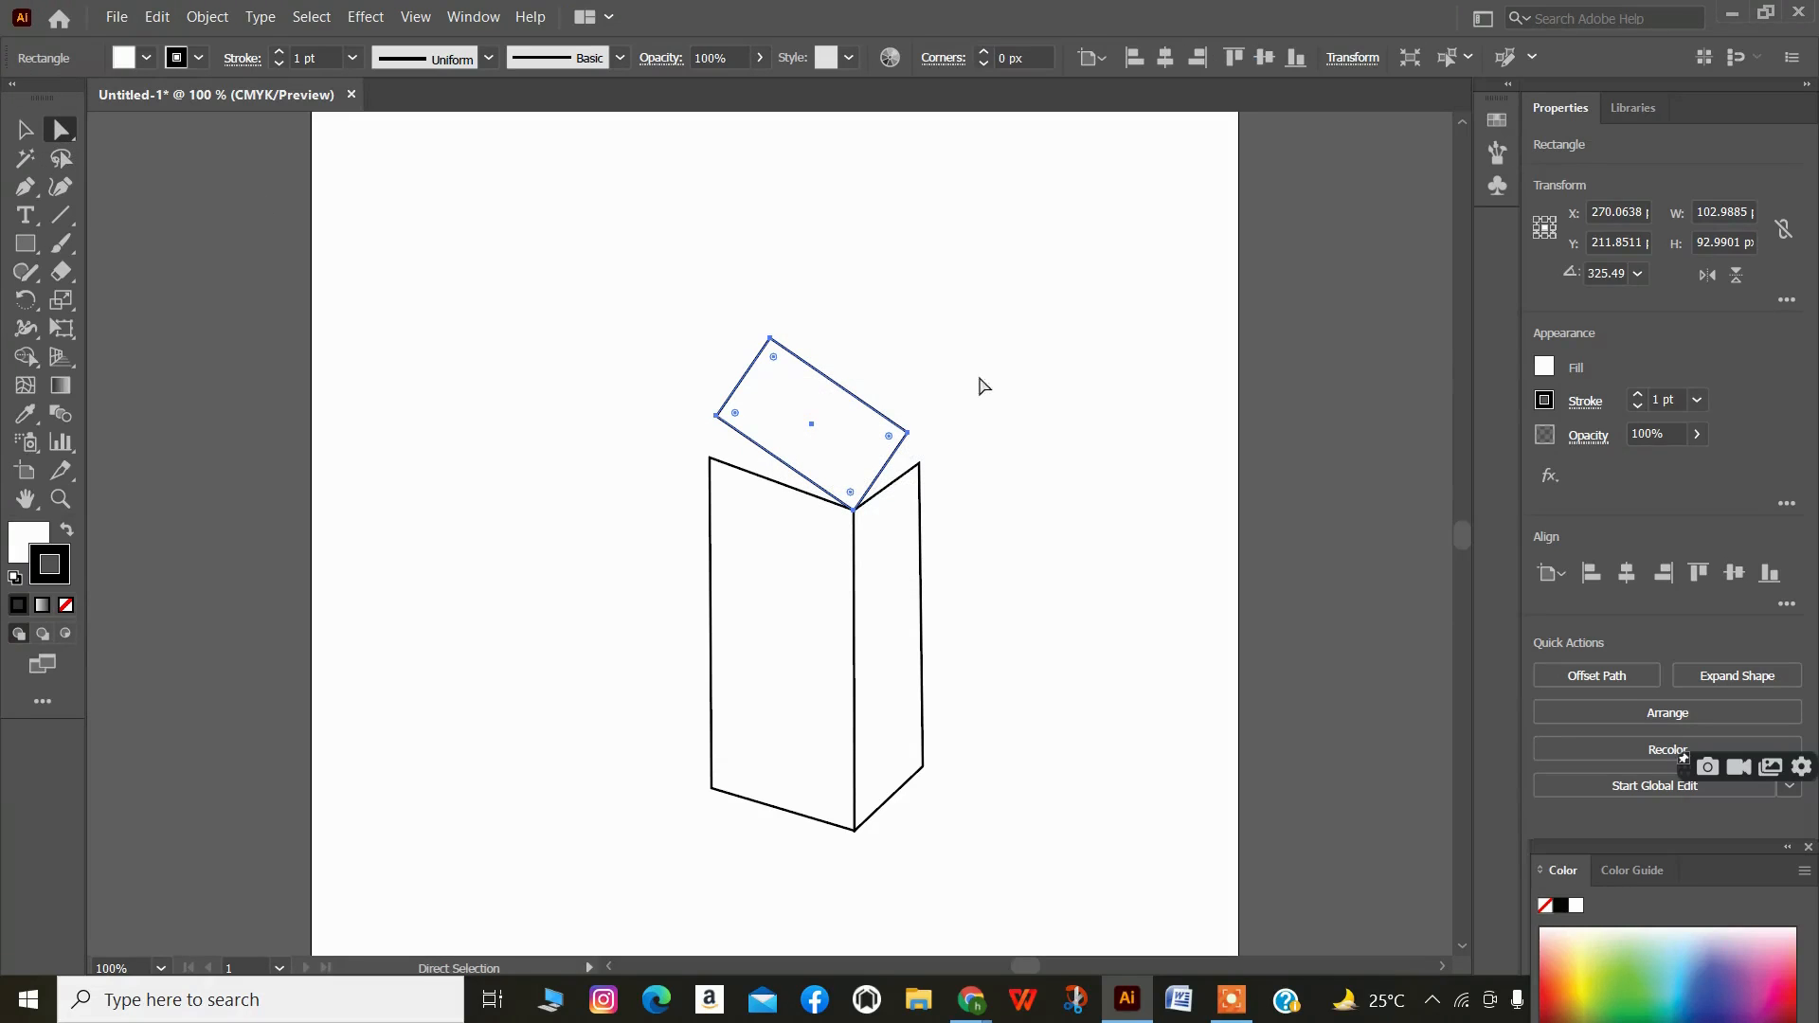
click(905, 436)
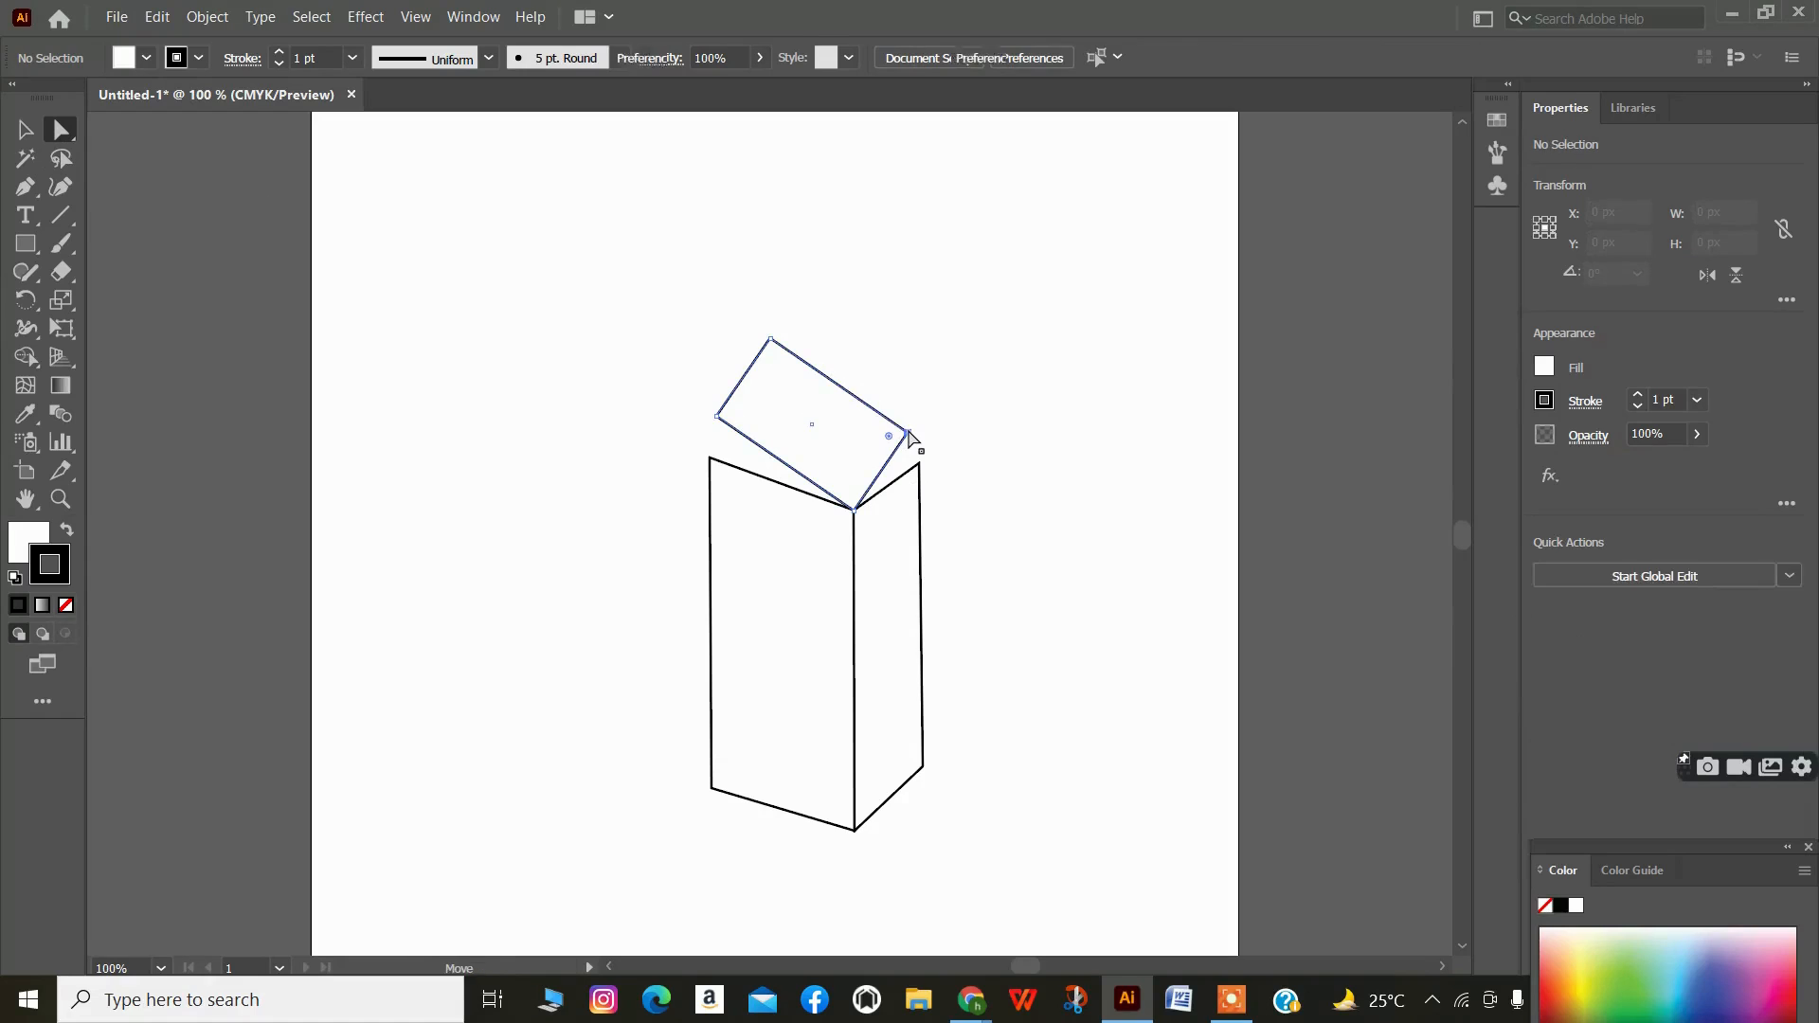
drag(905, 434, 920, 464)
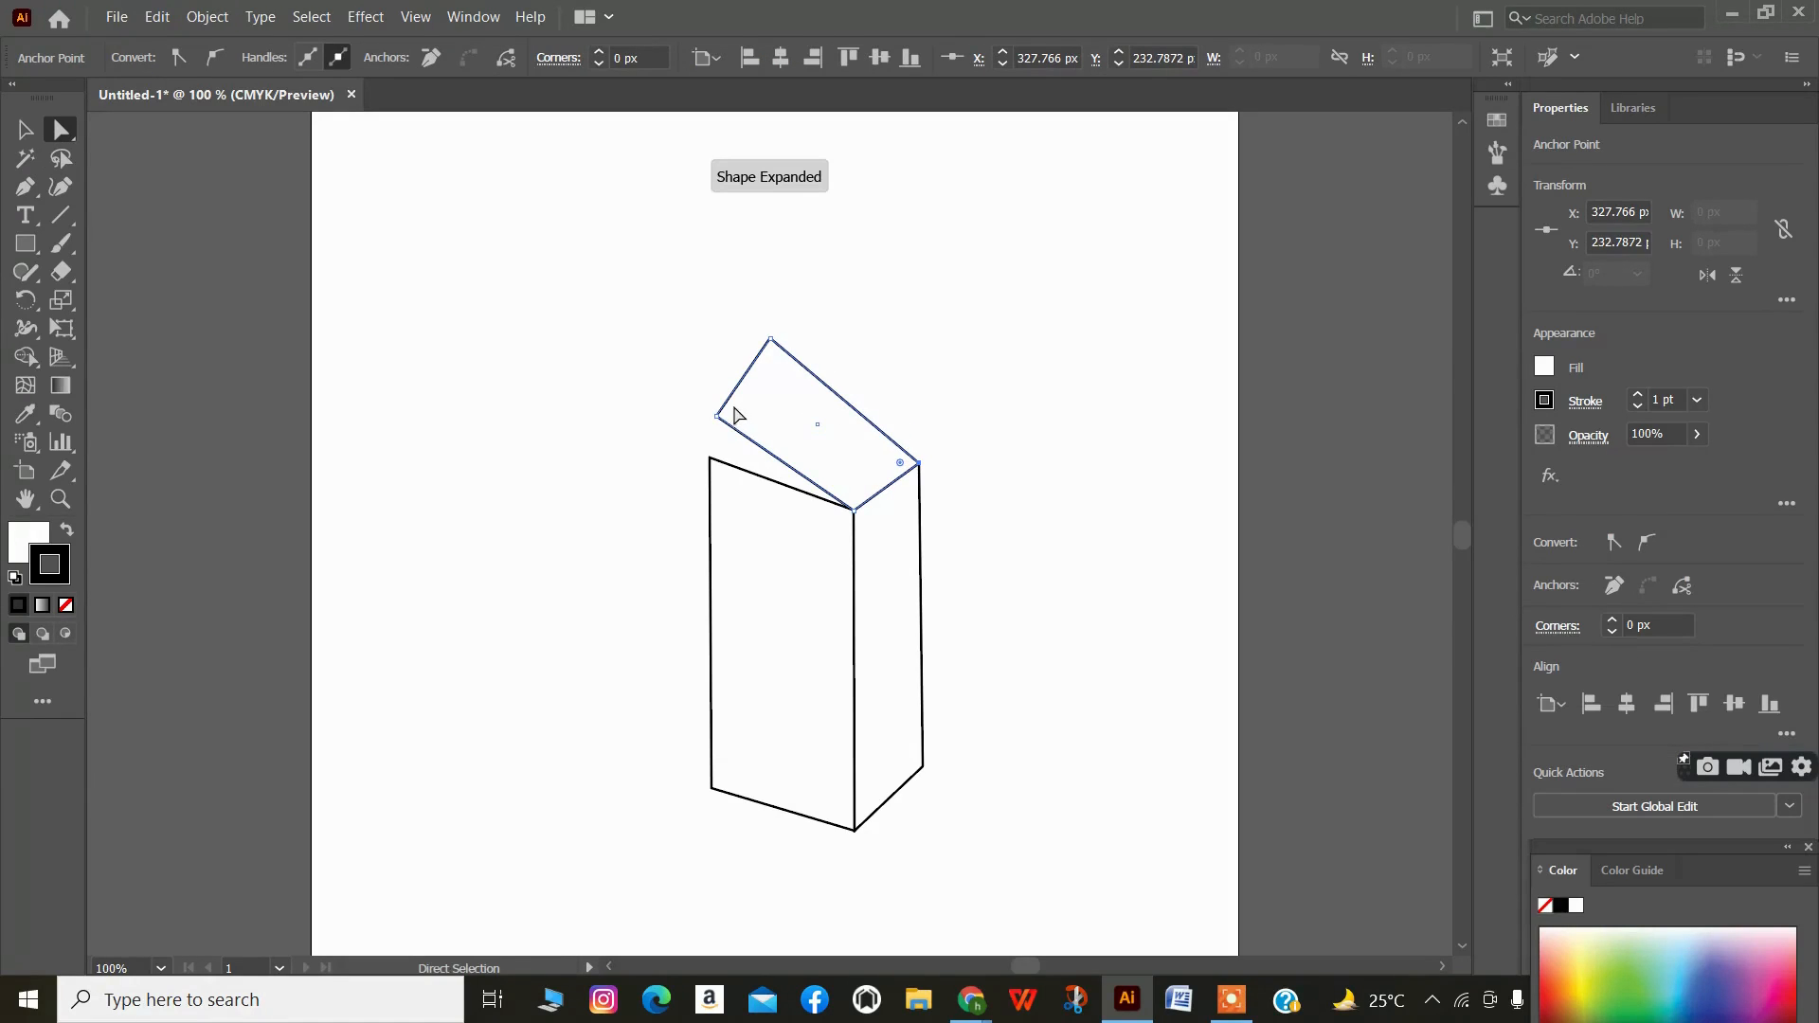
drag(717, 422, 711, 459)
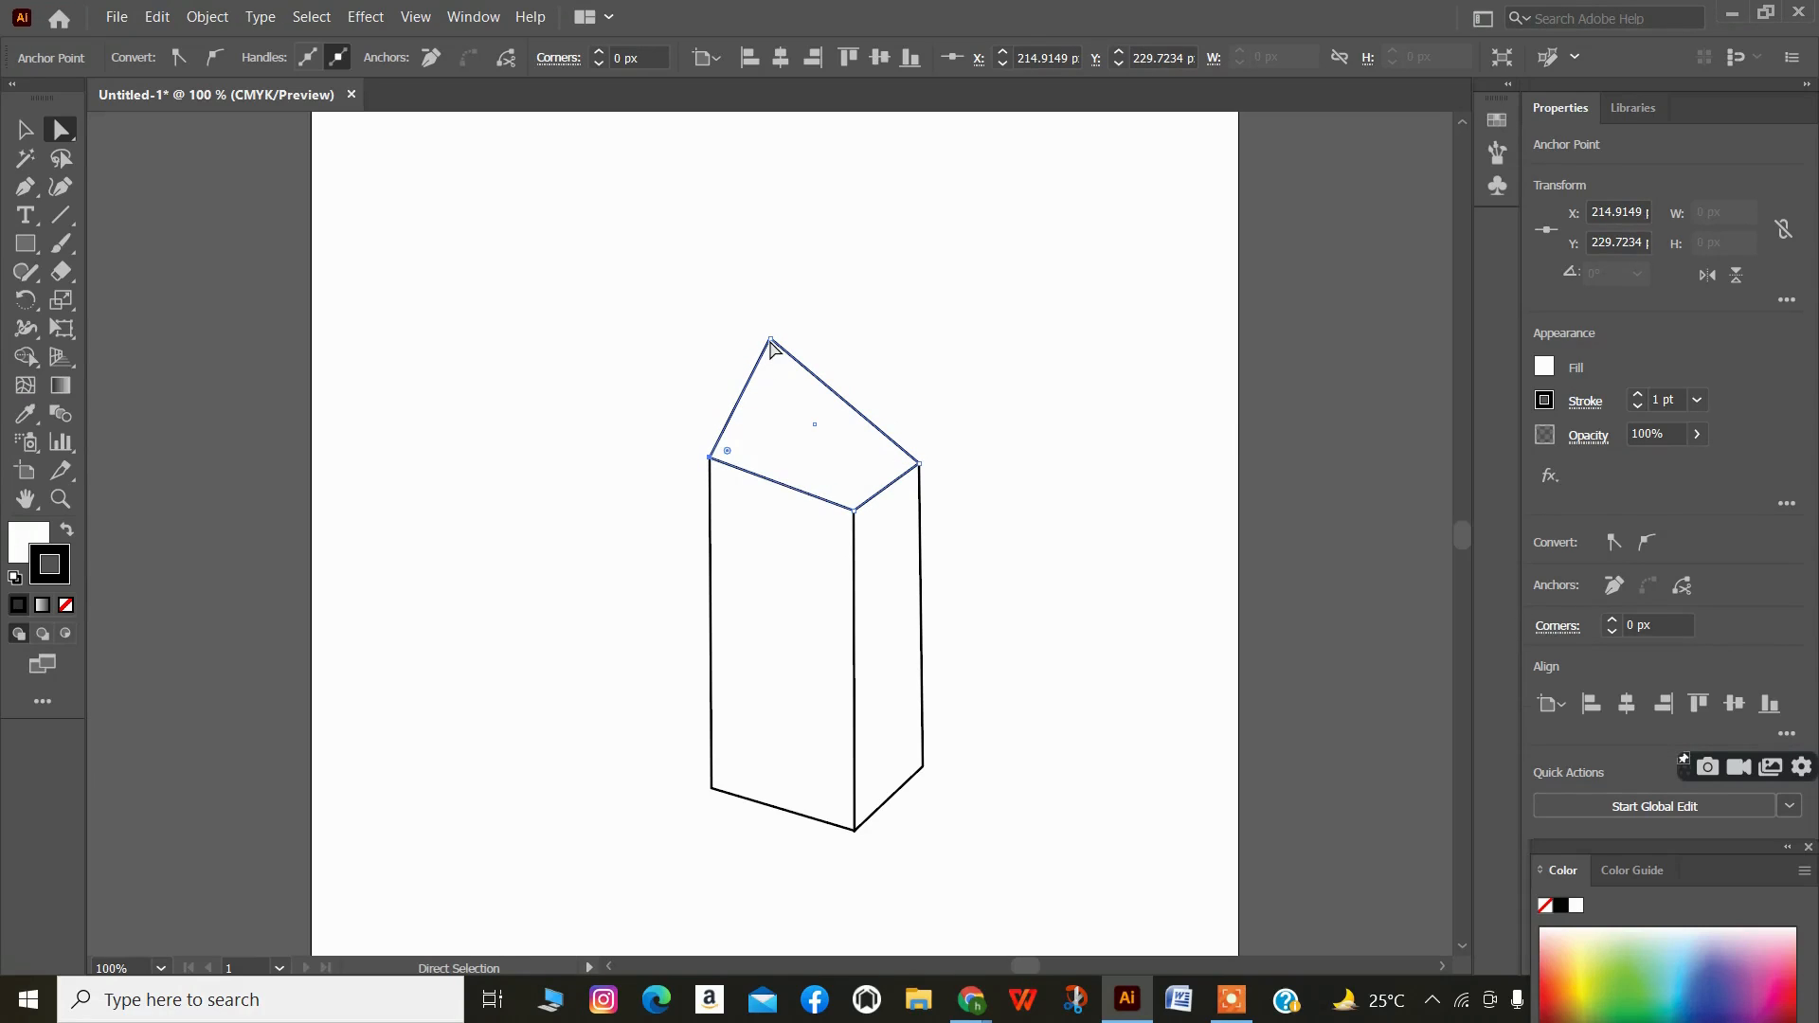
drag(770, 341, 789, 419)
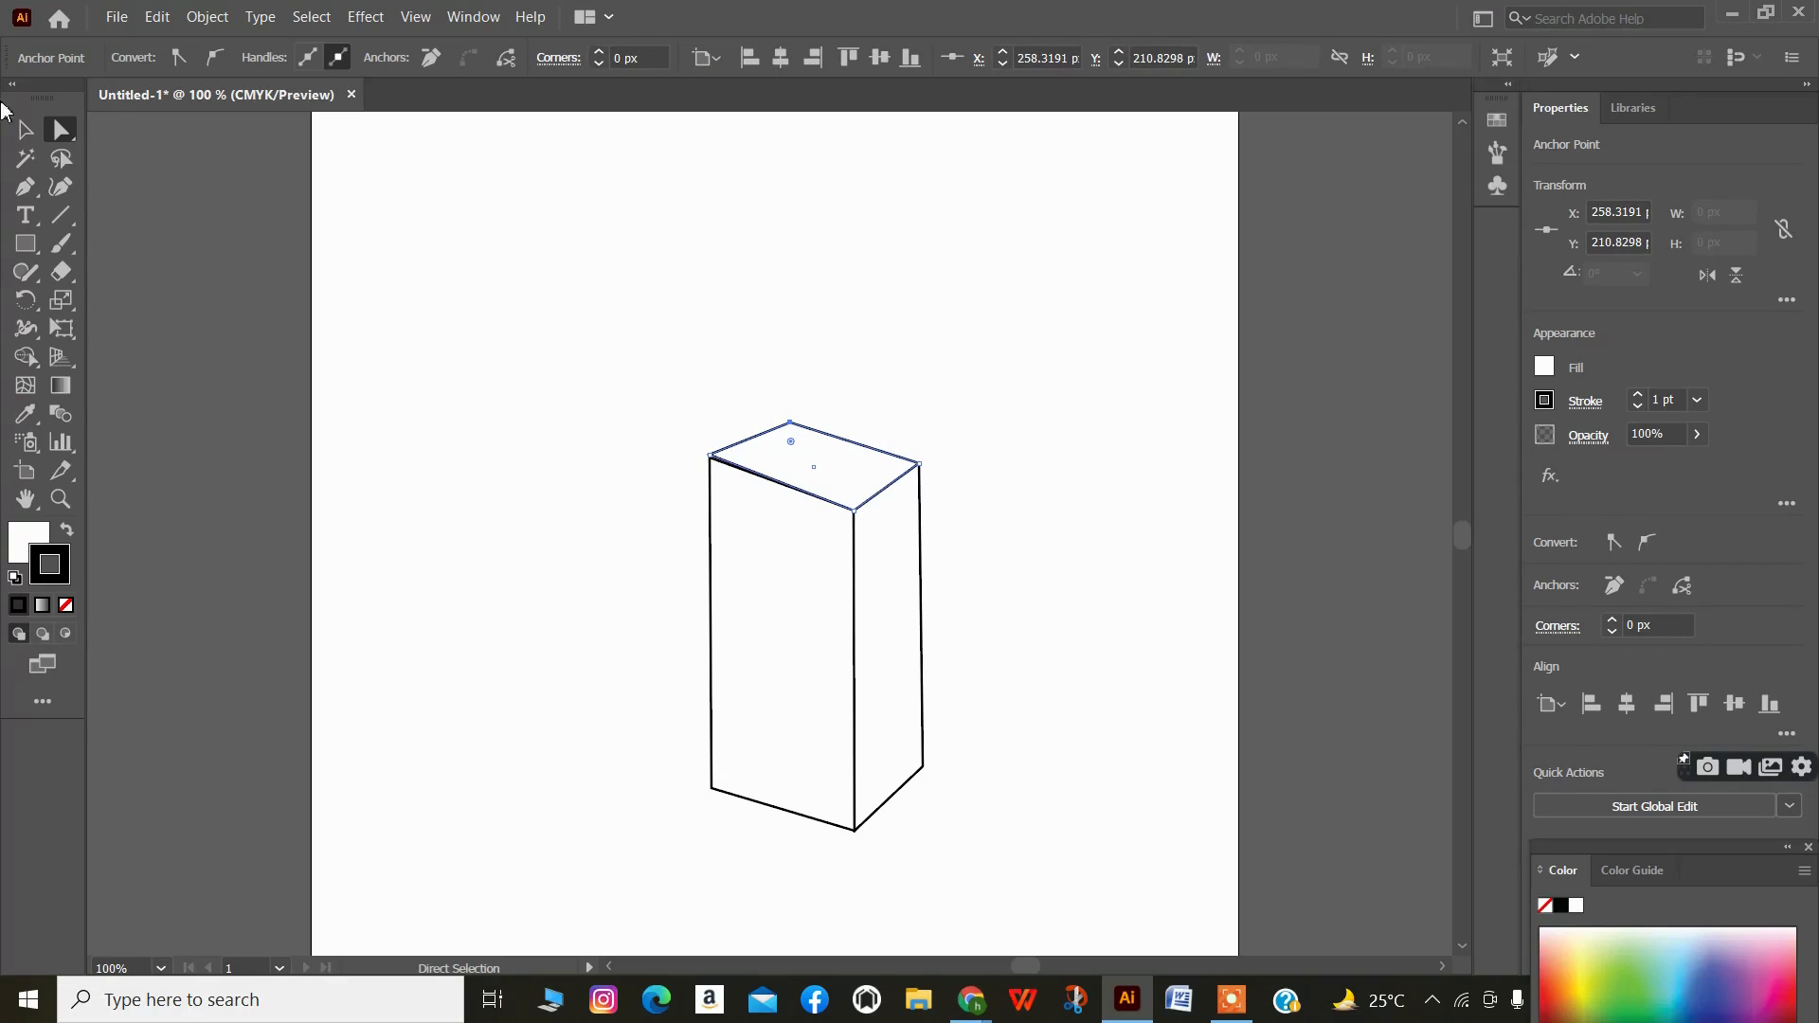
- Select all the box faces and shorten the whole selection to about 187 px high
click(28, 129)
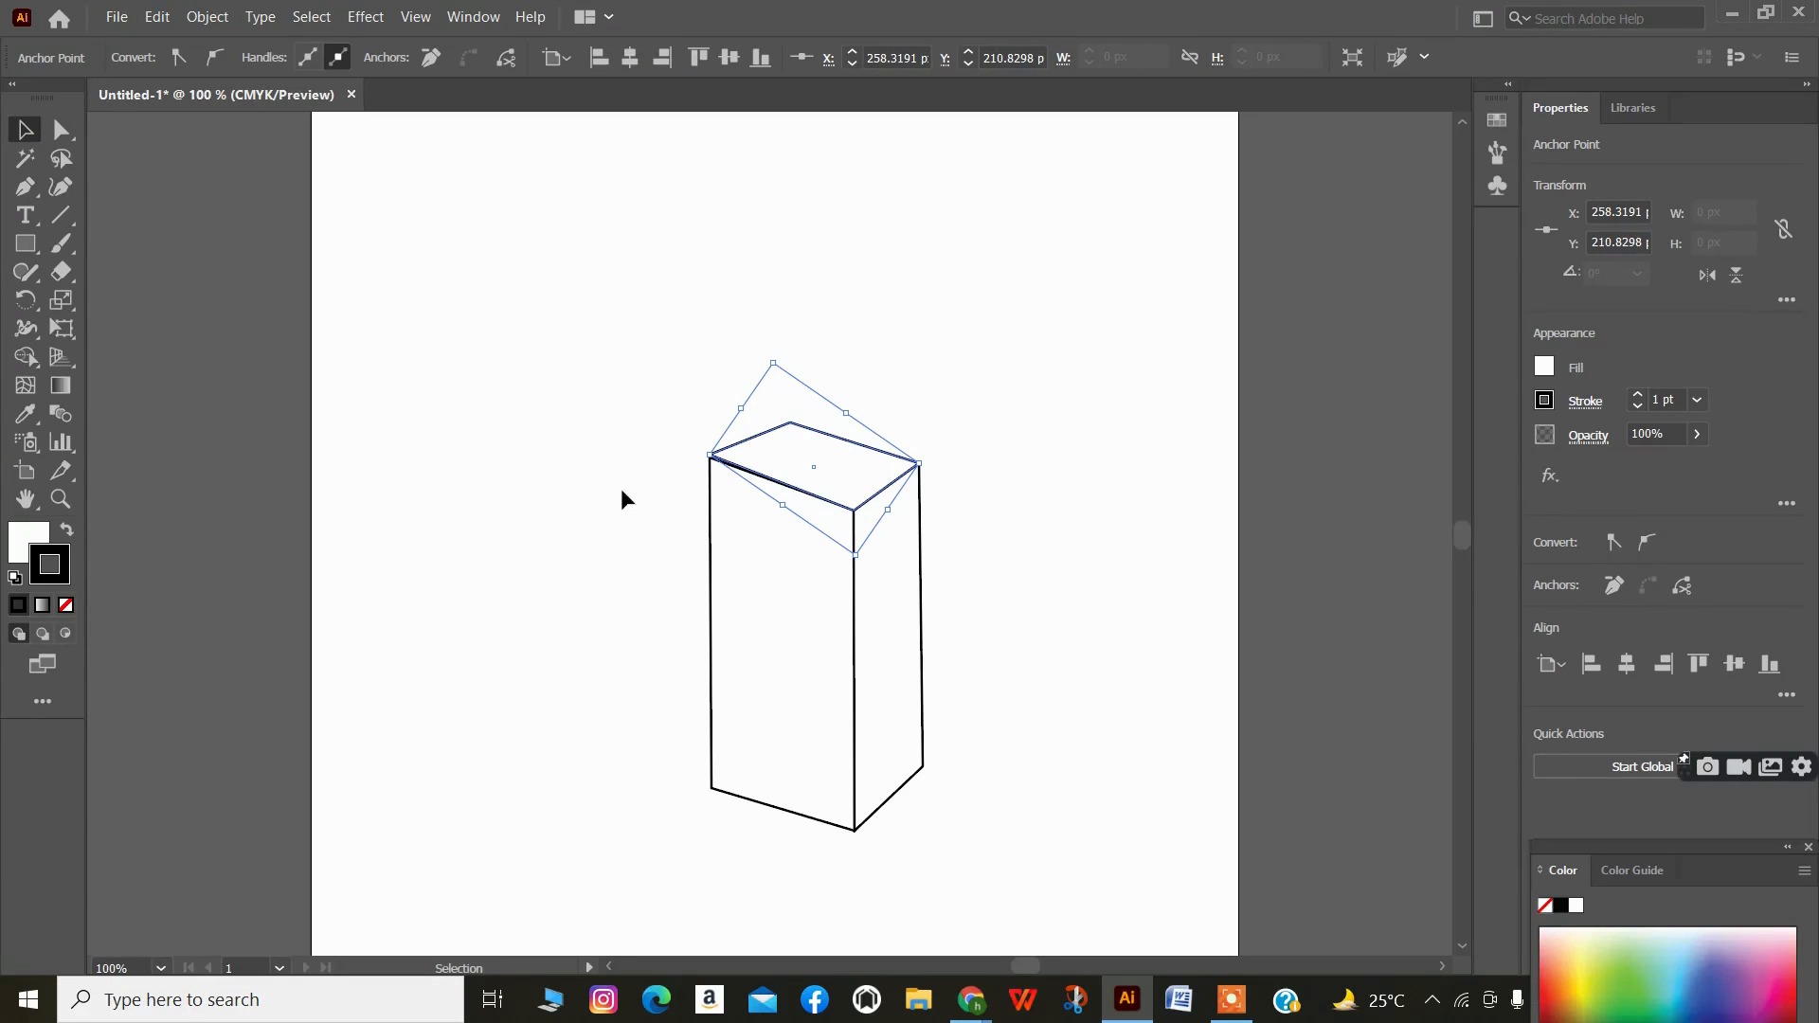
drag(642, 370, 1031, 893)
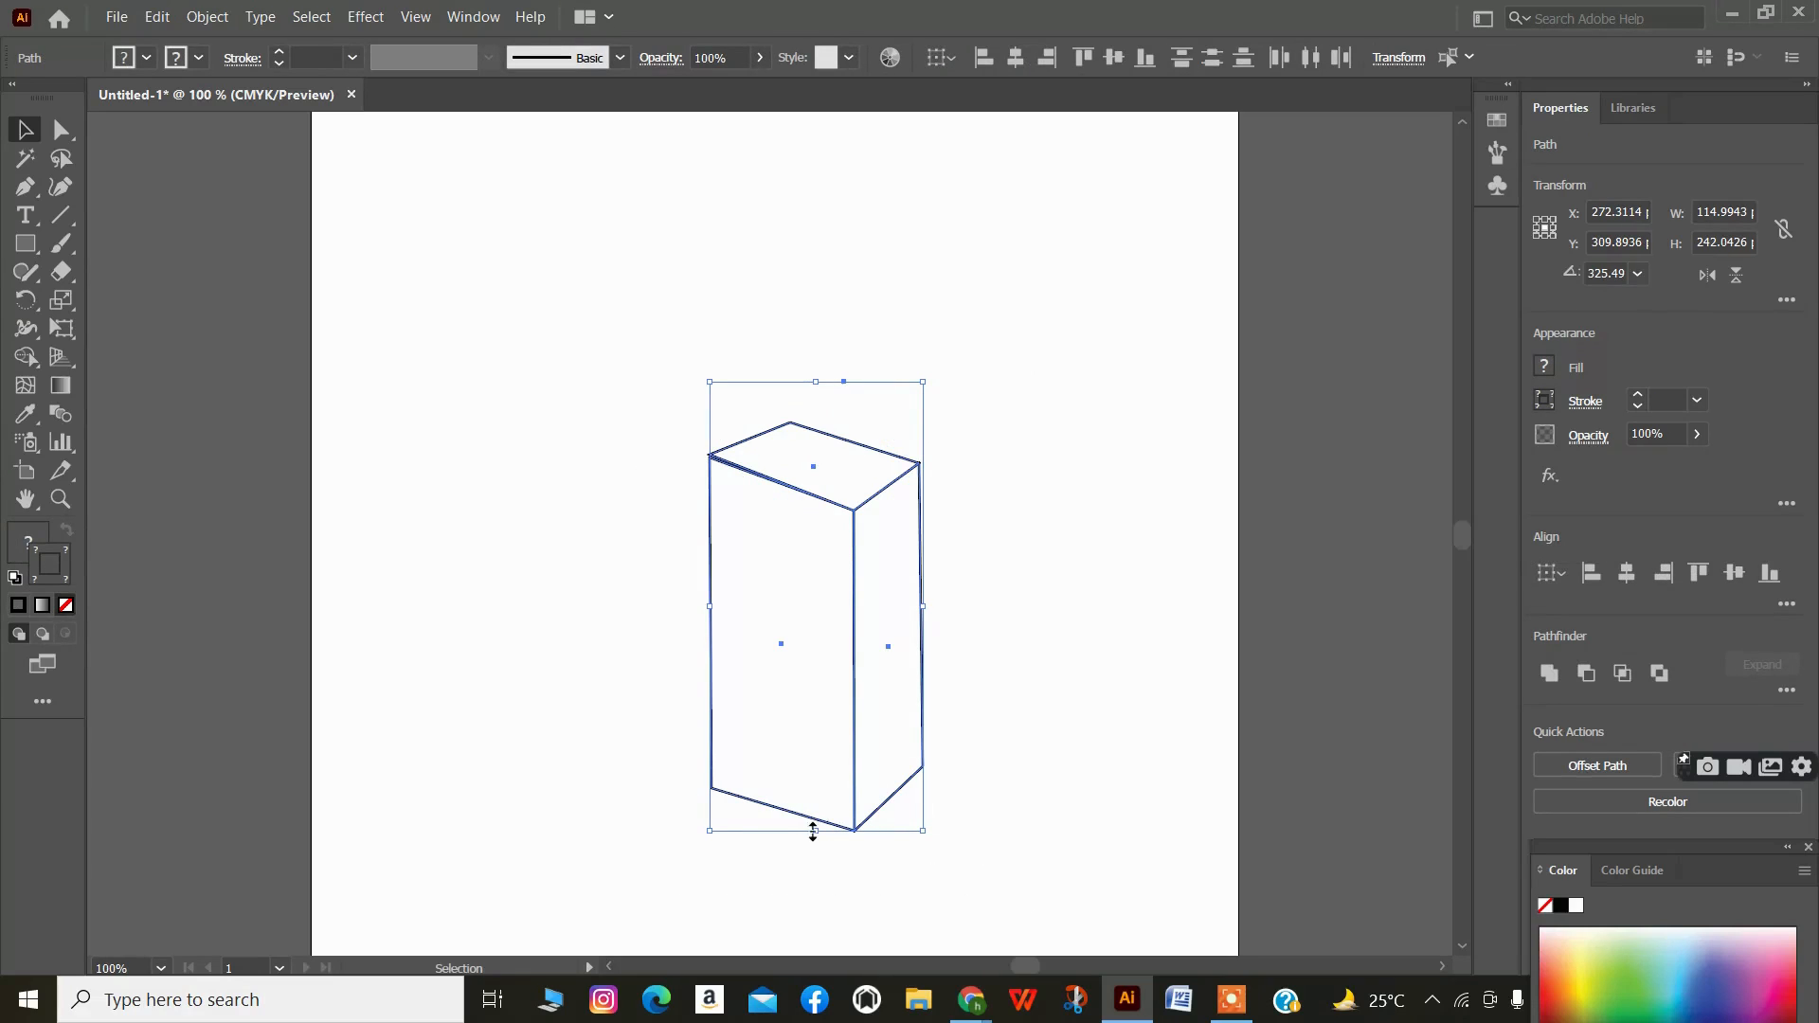
drag(816, 831, 833, 727)
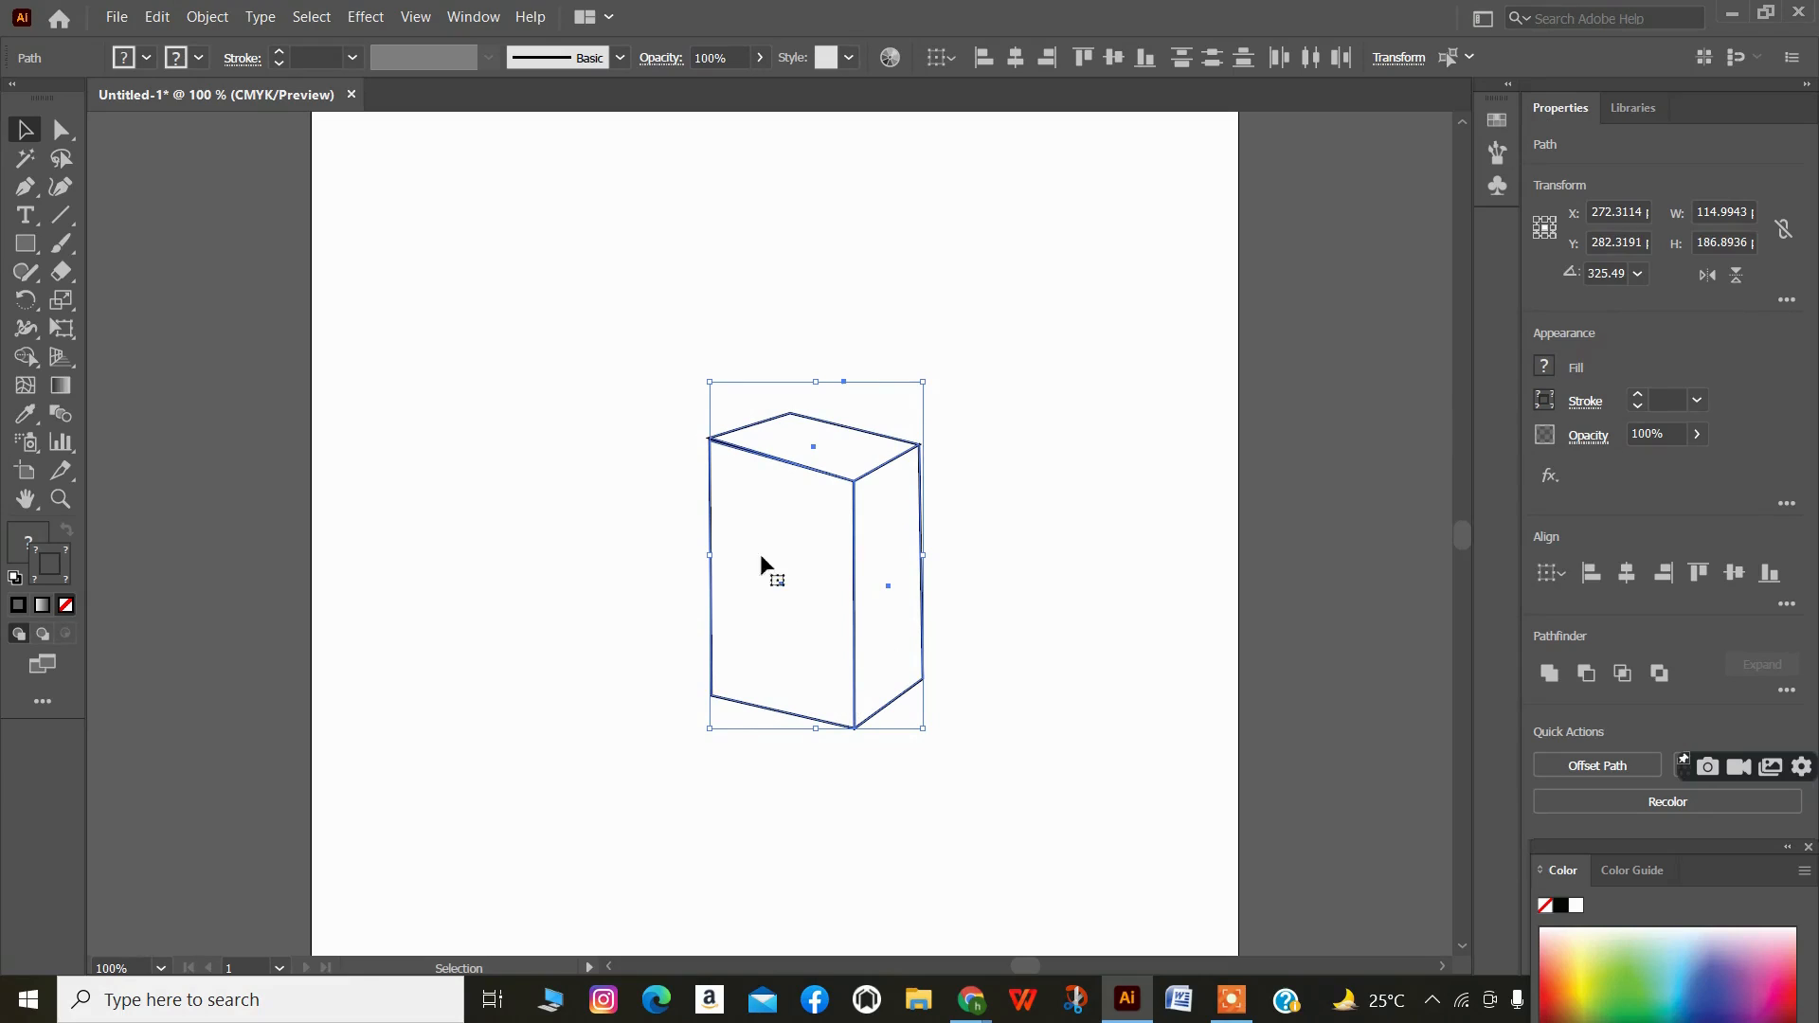
- Group the box faces and place a copy of the group directly to the right of the original
key(ctrl+g)
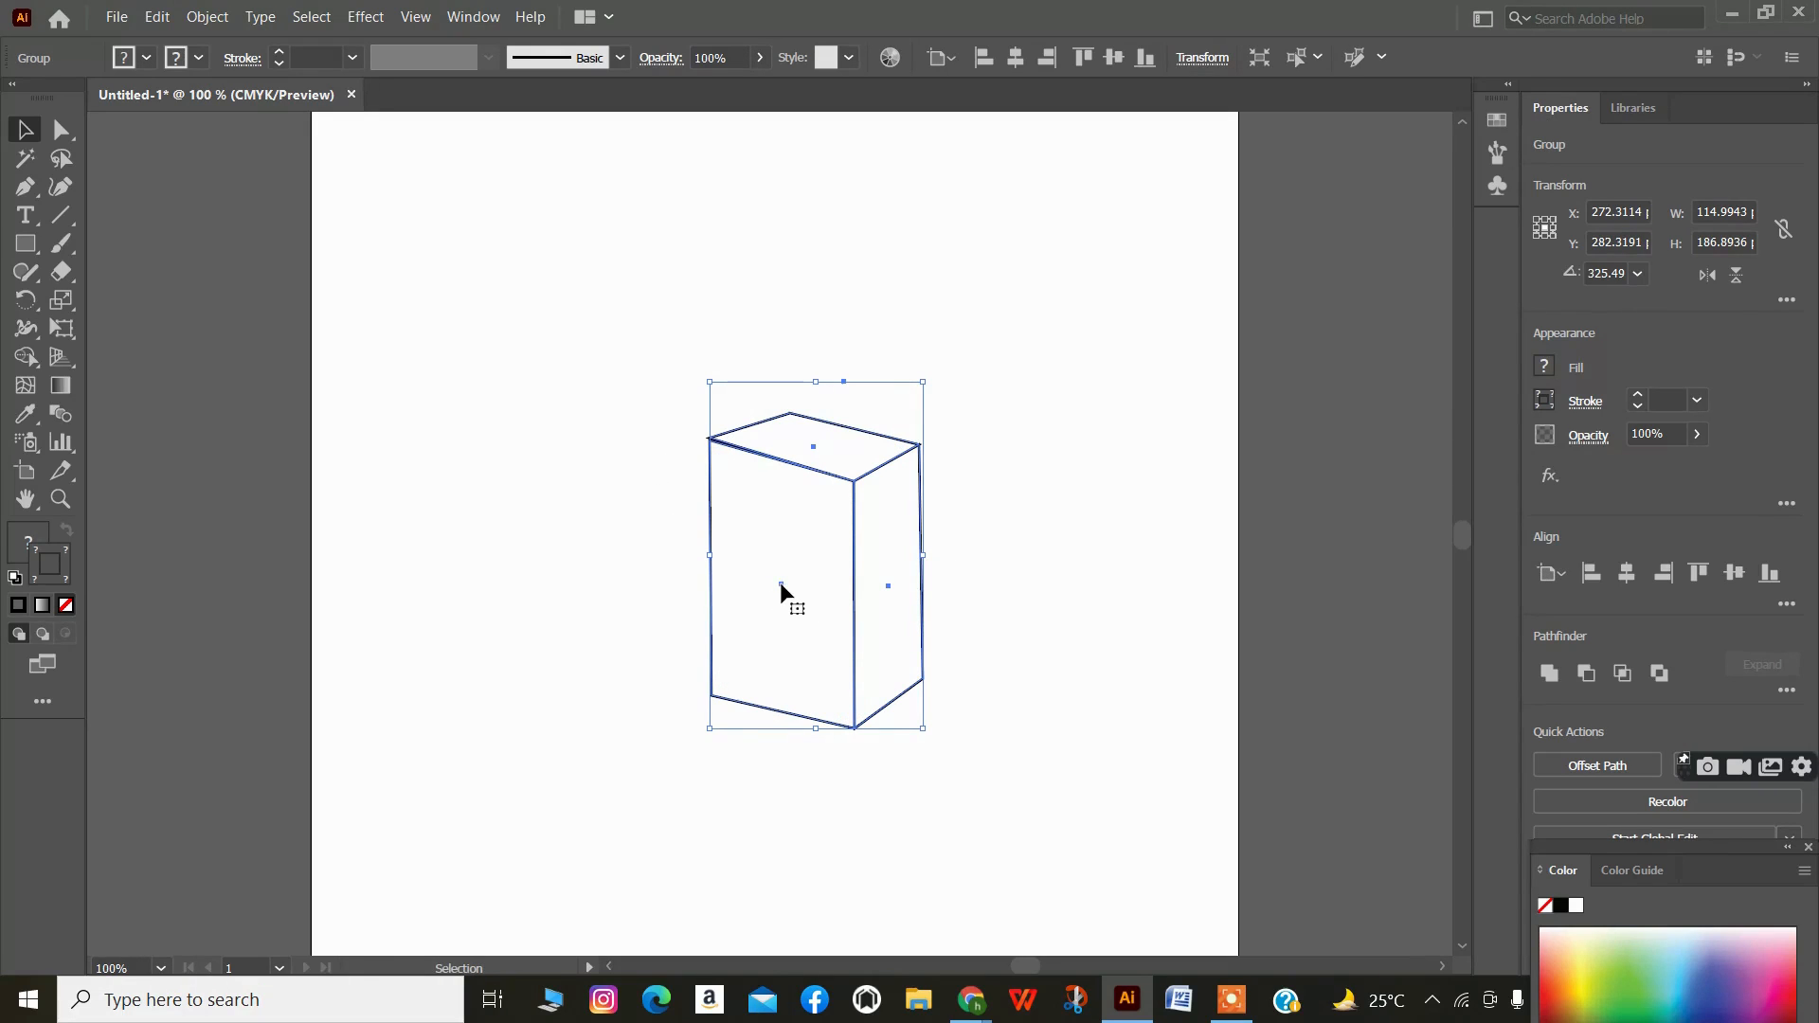
drag(786, 584, 1000, 588)
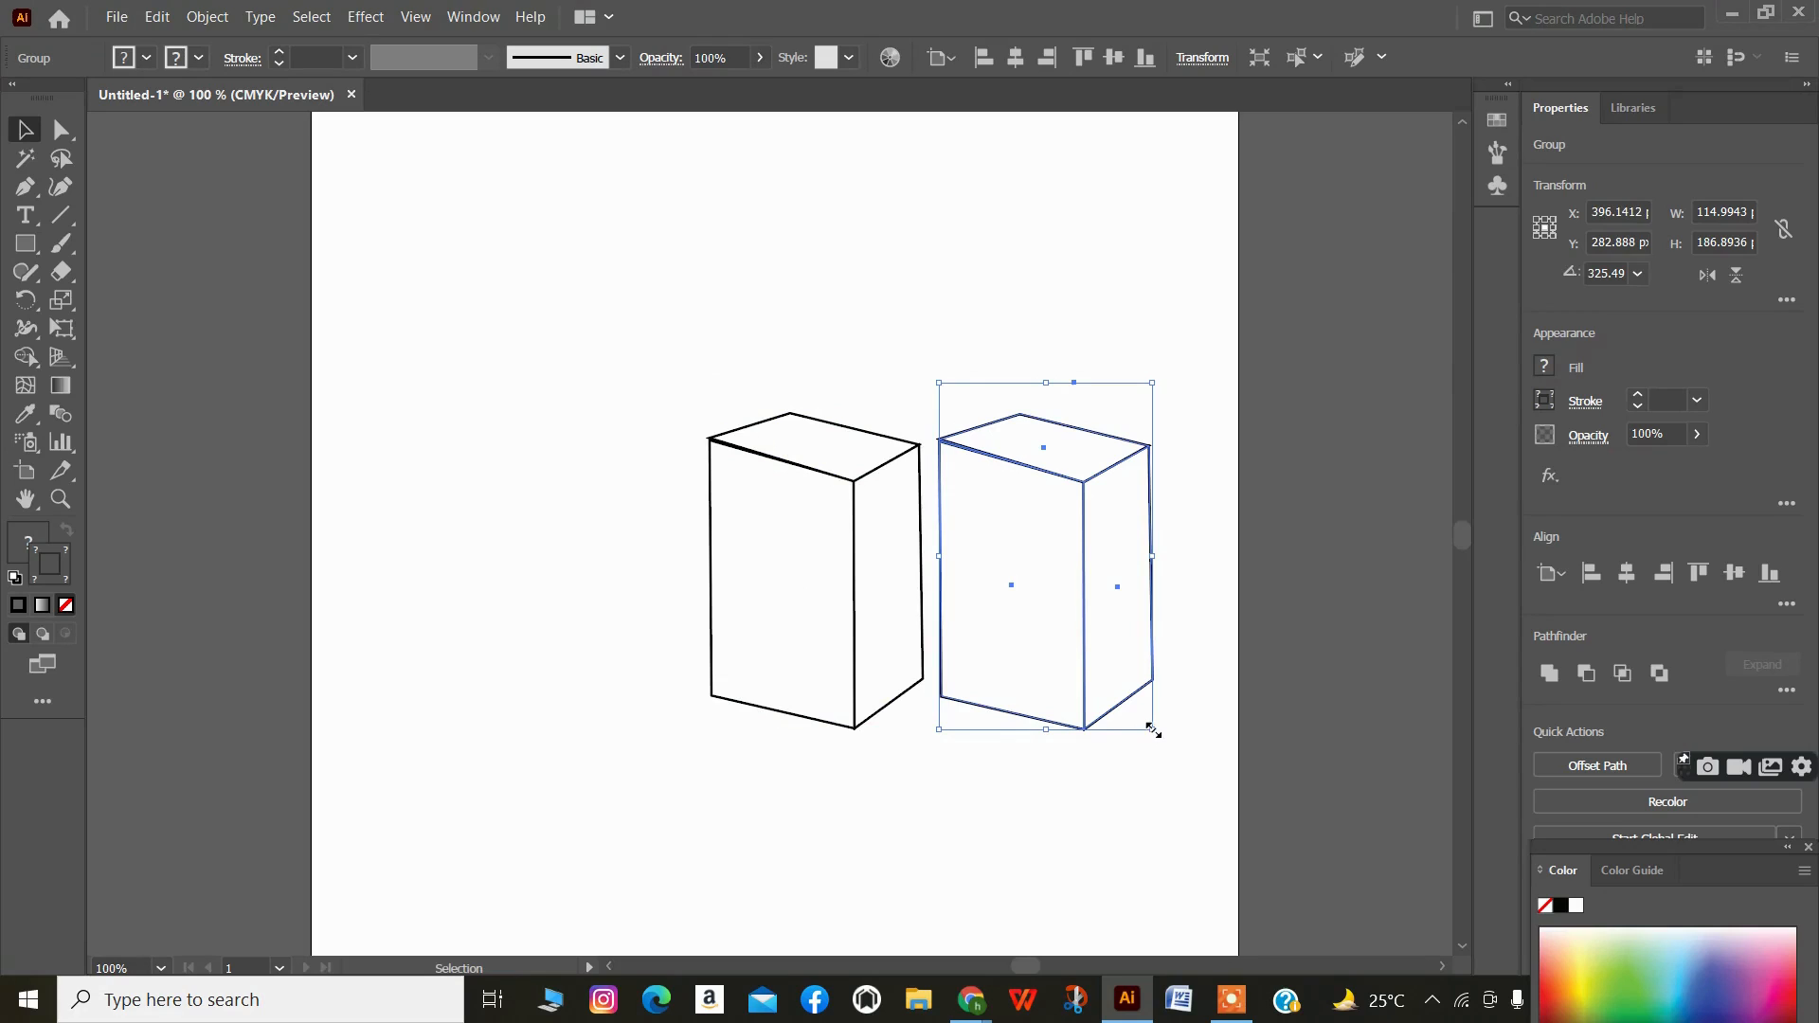
- Raise all the bottom anchor points of the copied box together to flatten it into a shallow lid
click(60, 129)
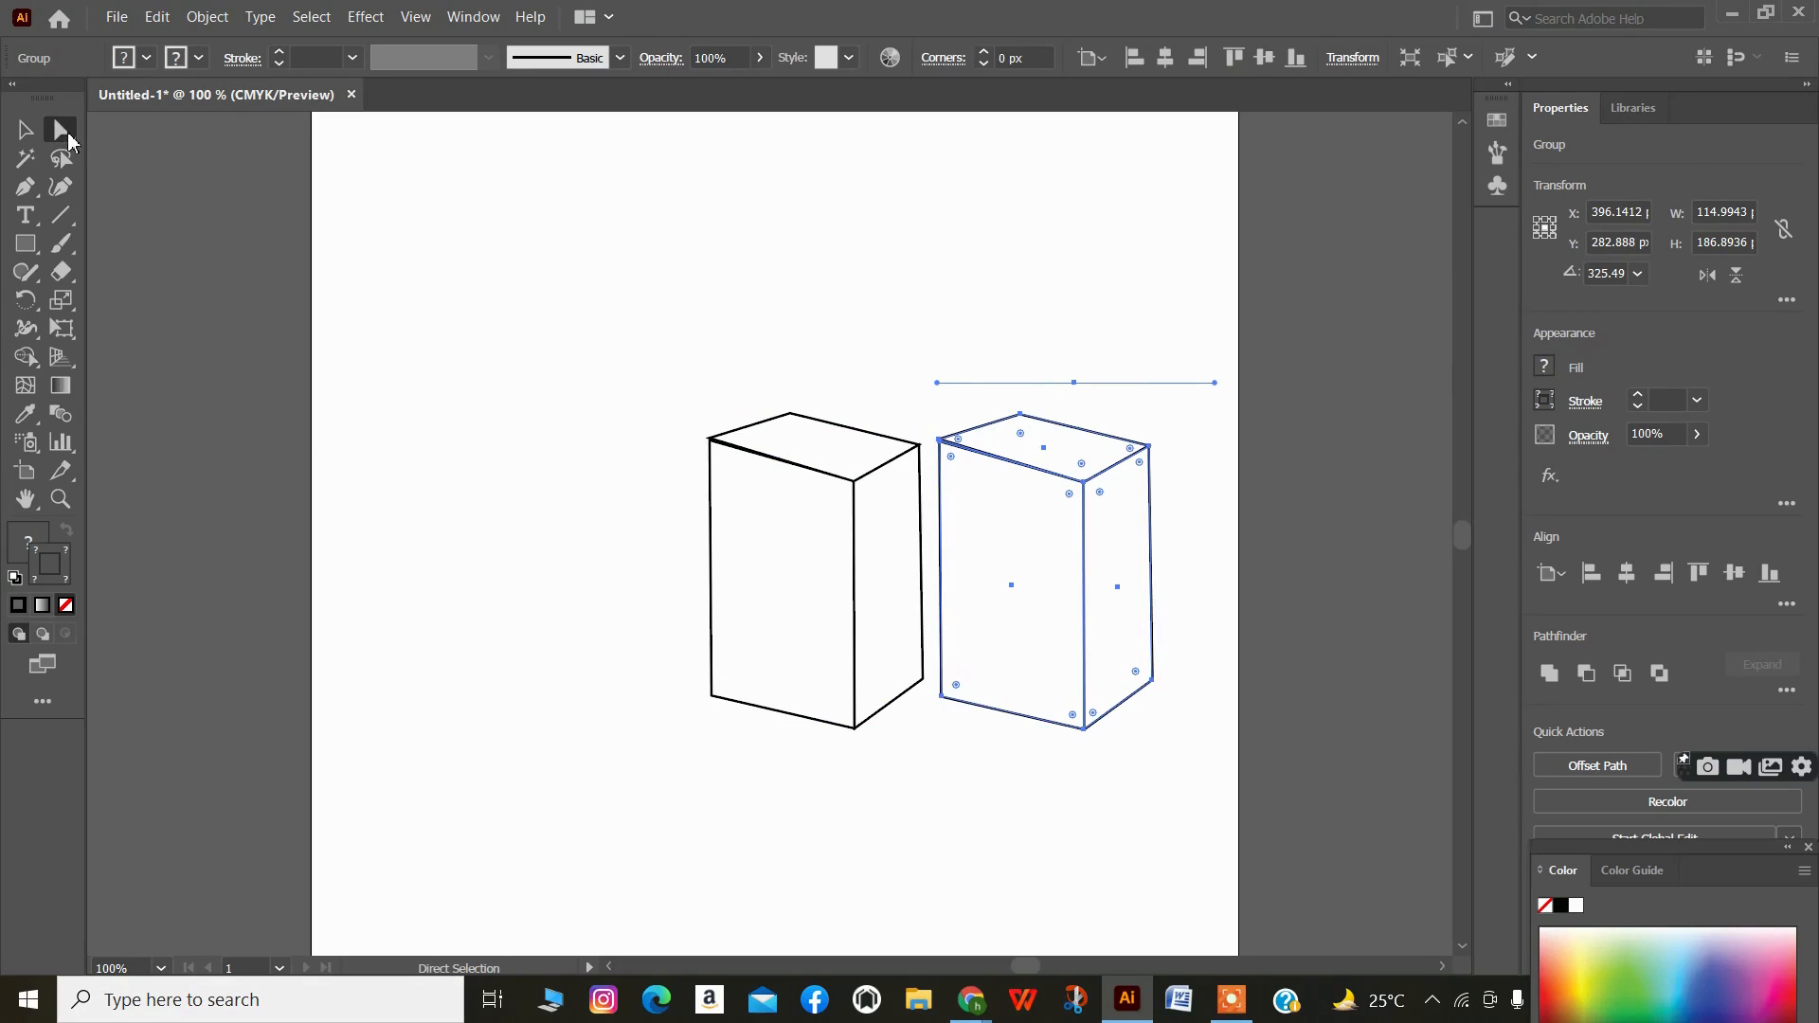
click(1175, 684)
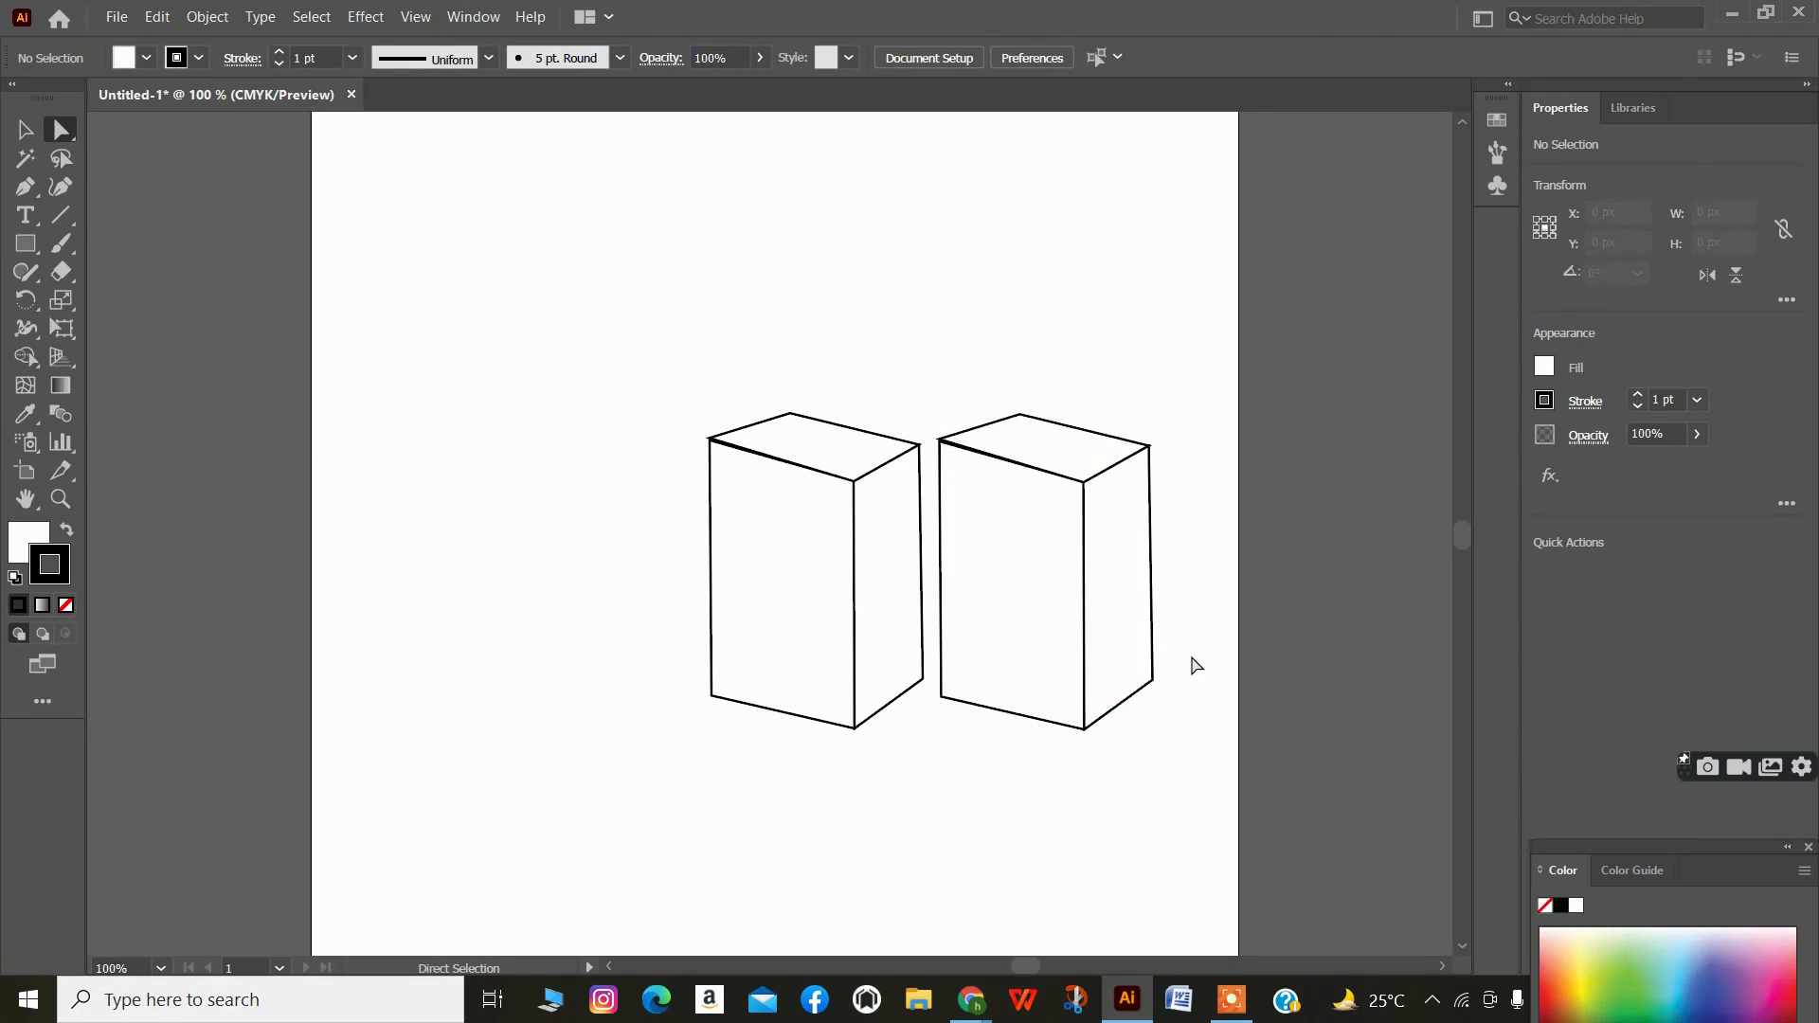
drag(1192, 656, 973, 748)
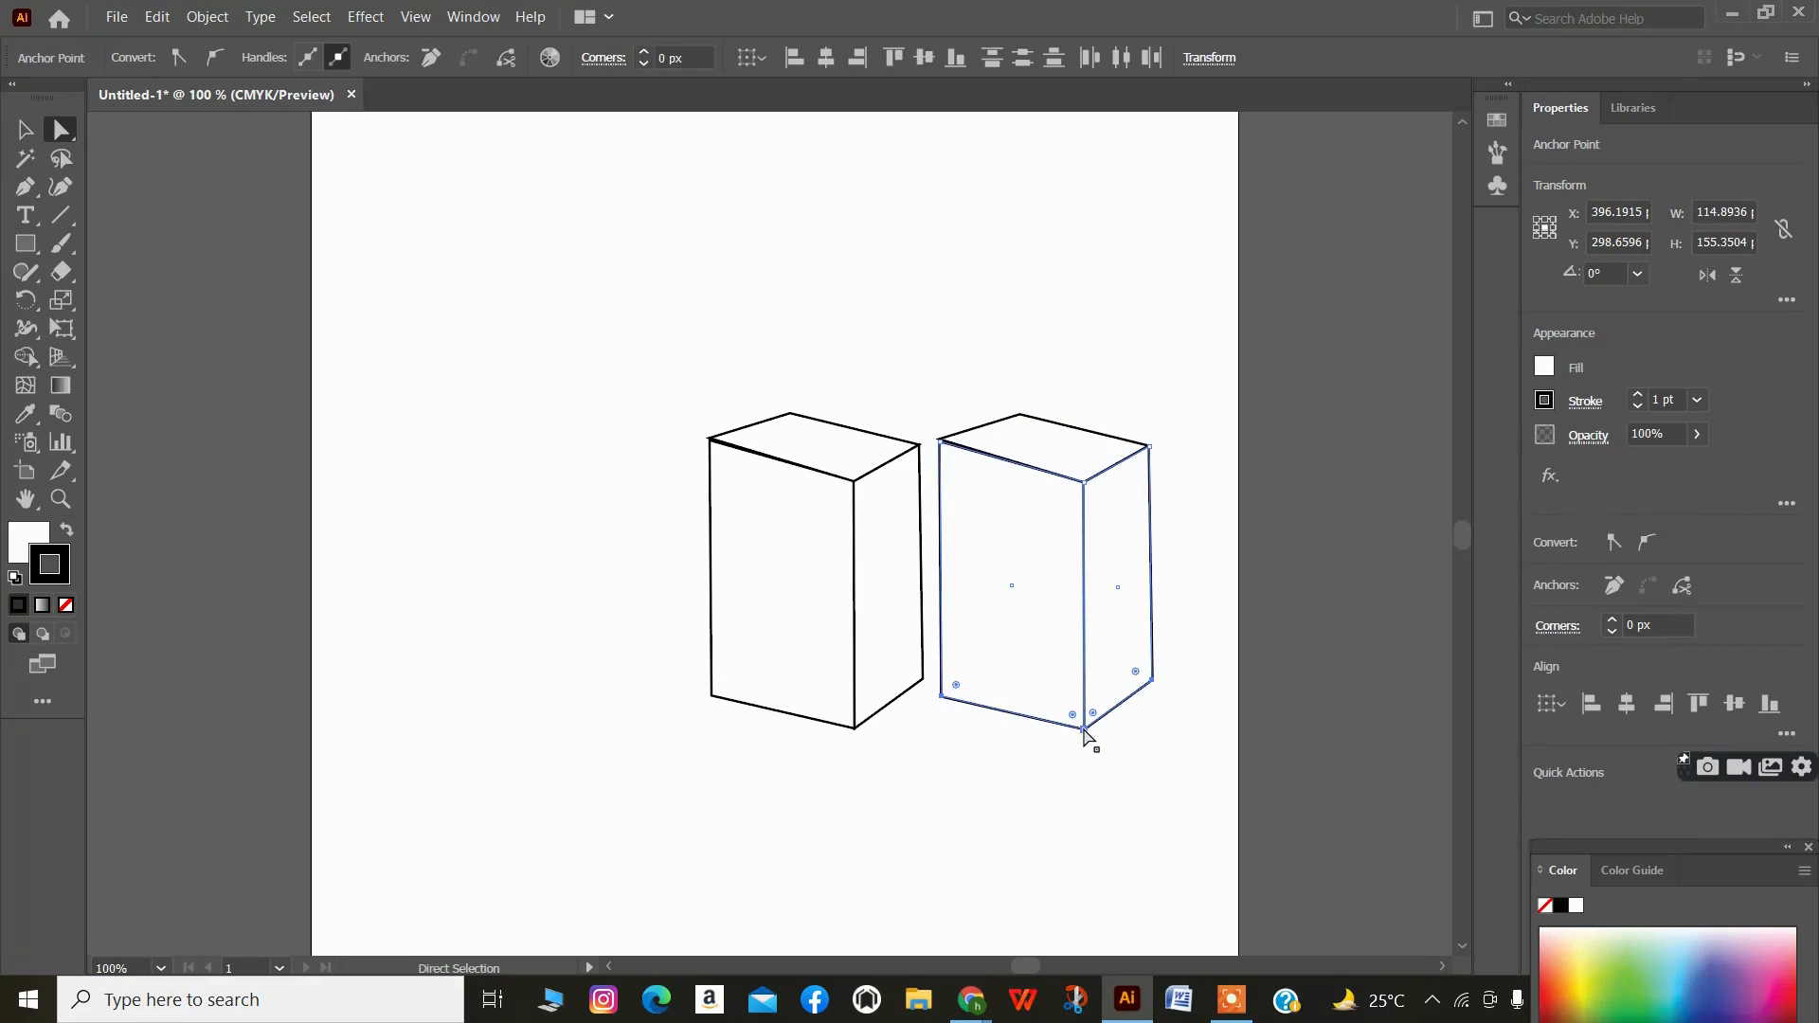
drag(1084, 730, 1085, 522)
- Adjust the lid's lower corner anchor points so its two side faces meet at the front corner and taper slightly
drag(938, 480, 936, 471)
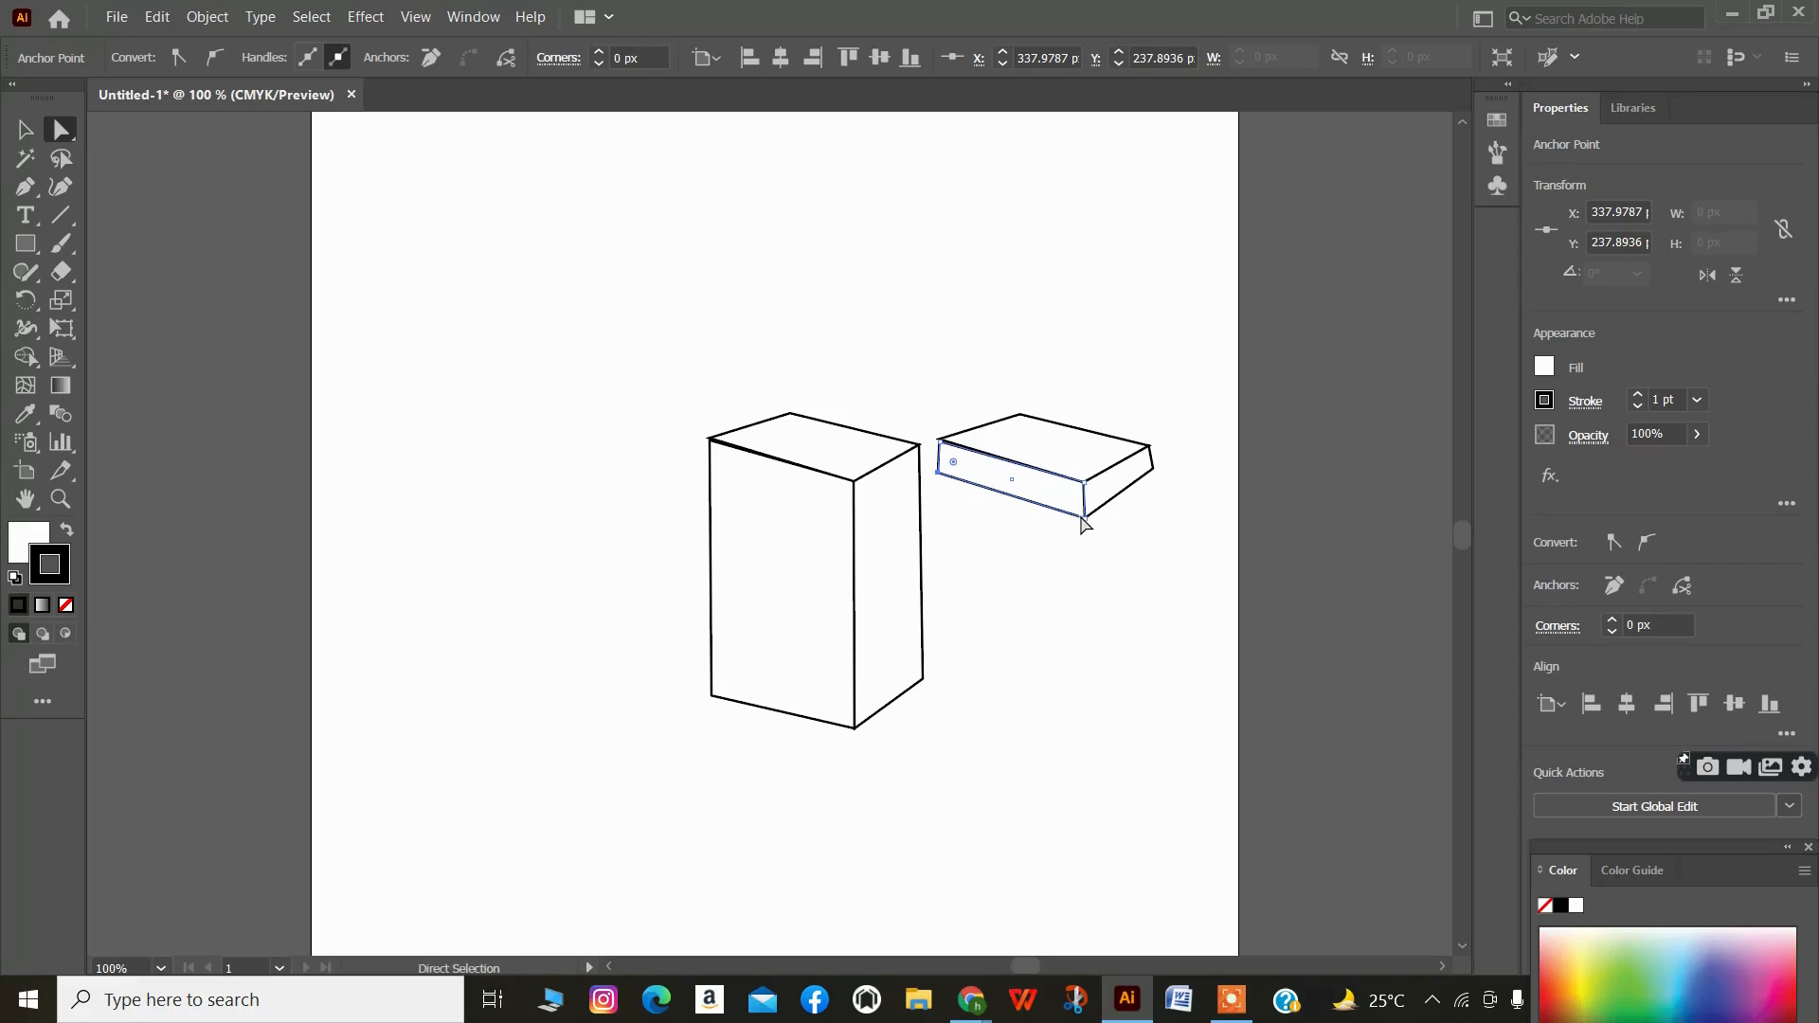
drag(1090, 518, 1080, 516)
click(1086, 518)
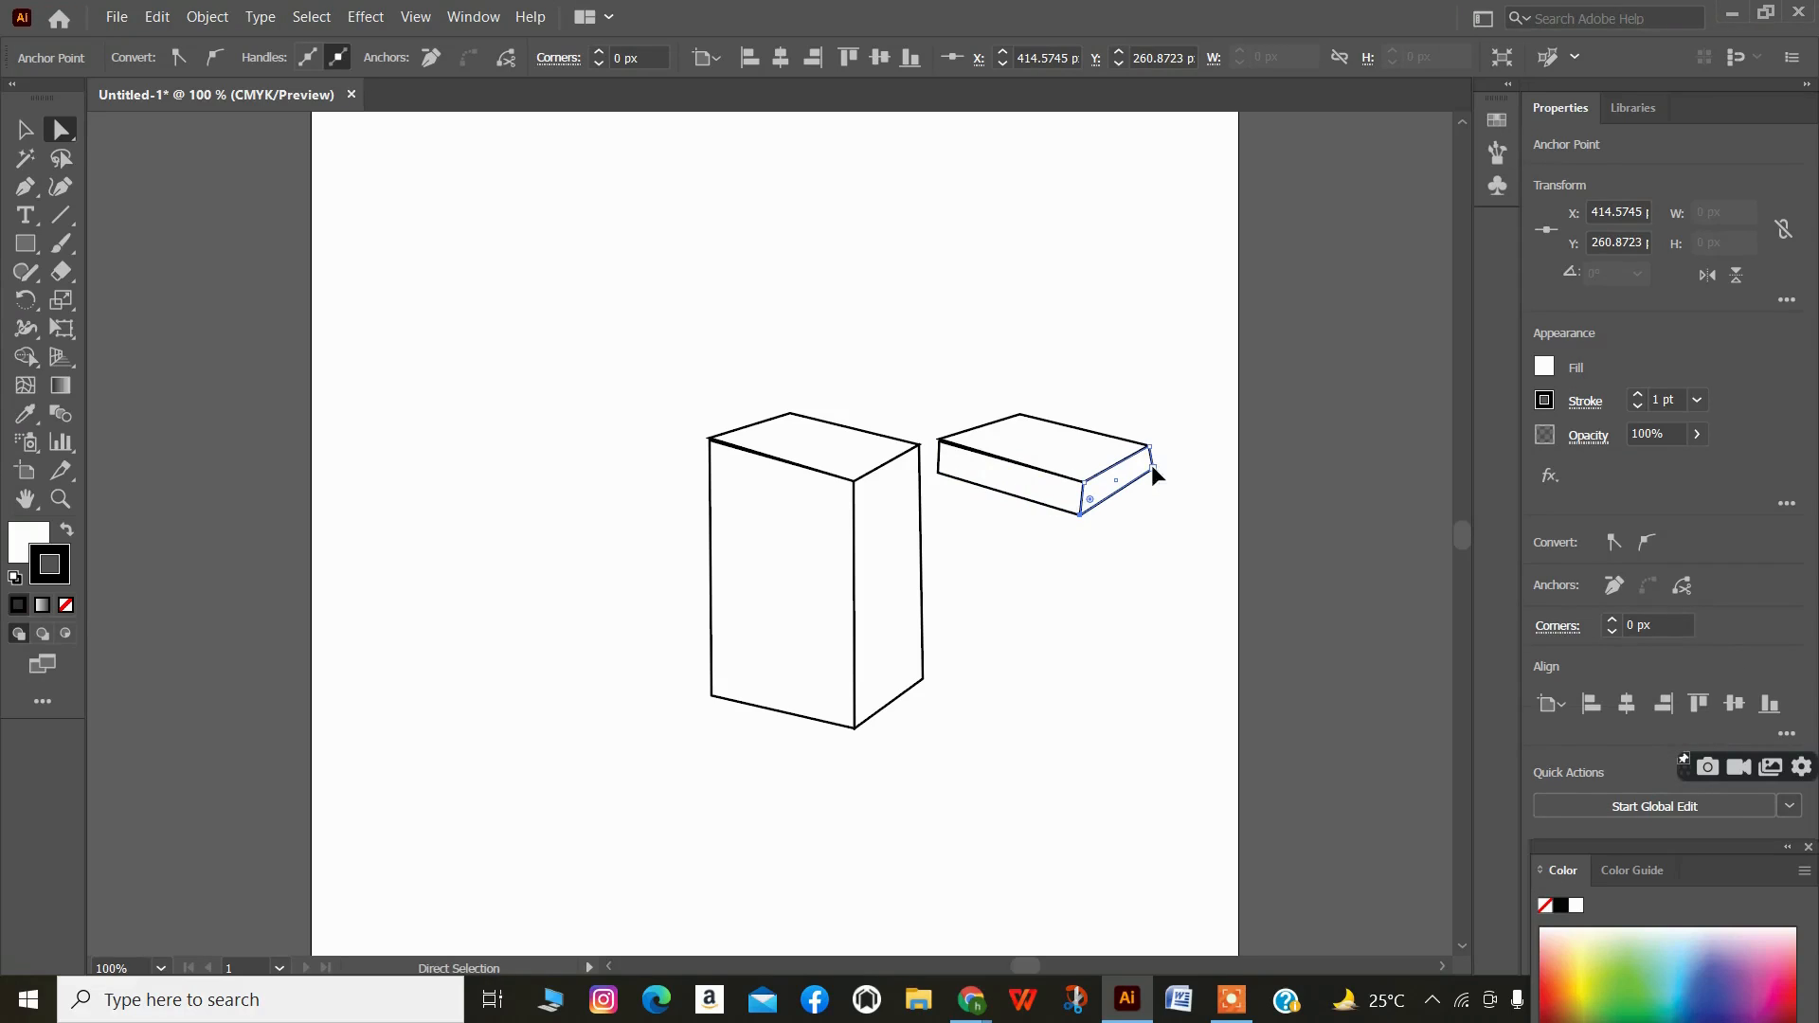
drag(1152, 469, 1146, 478)
- Select the entire lid and move it onto the top of the original box
click(947, 445)
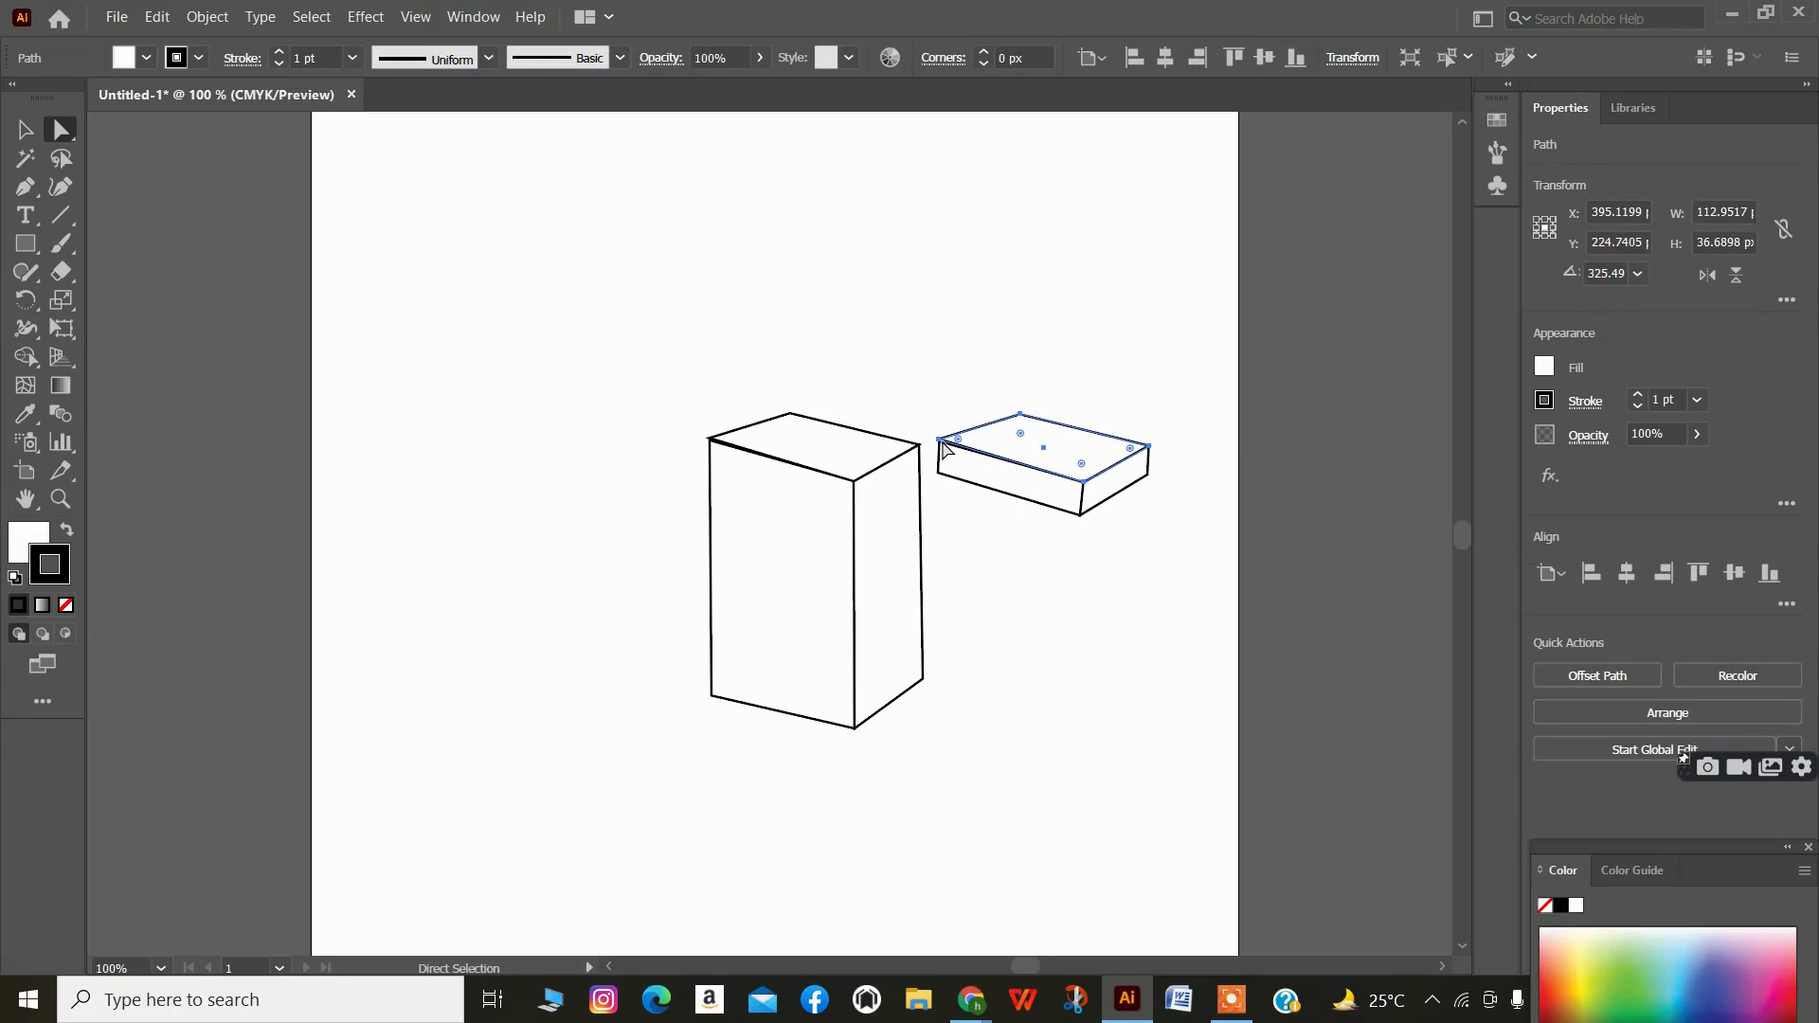
drag(943, 451, 1129, 515)
drag(971, 386, 1136, 555)
drag(1186, 422, 944, 549)
drag(1183, 368, 932, 540)
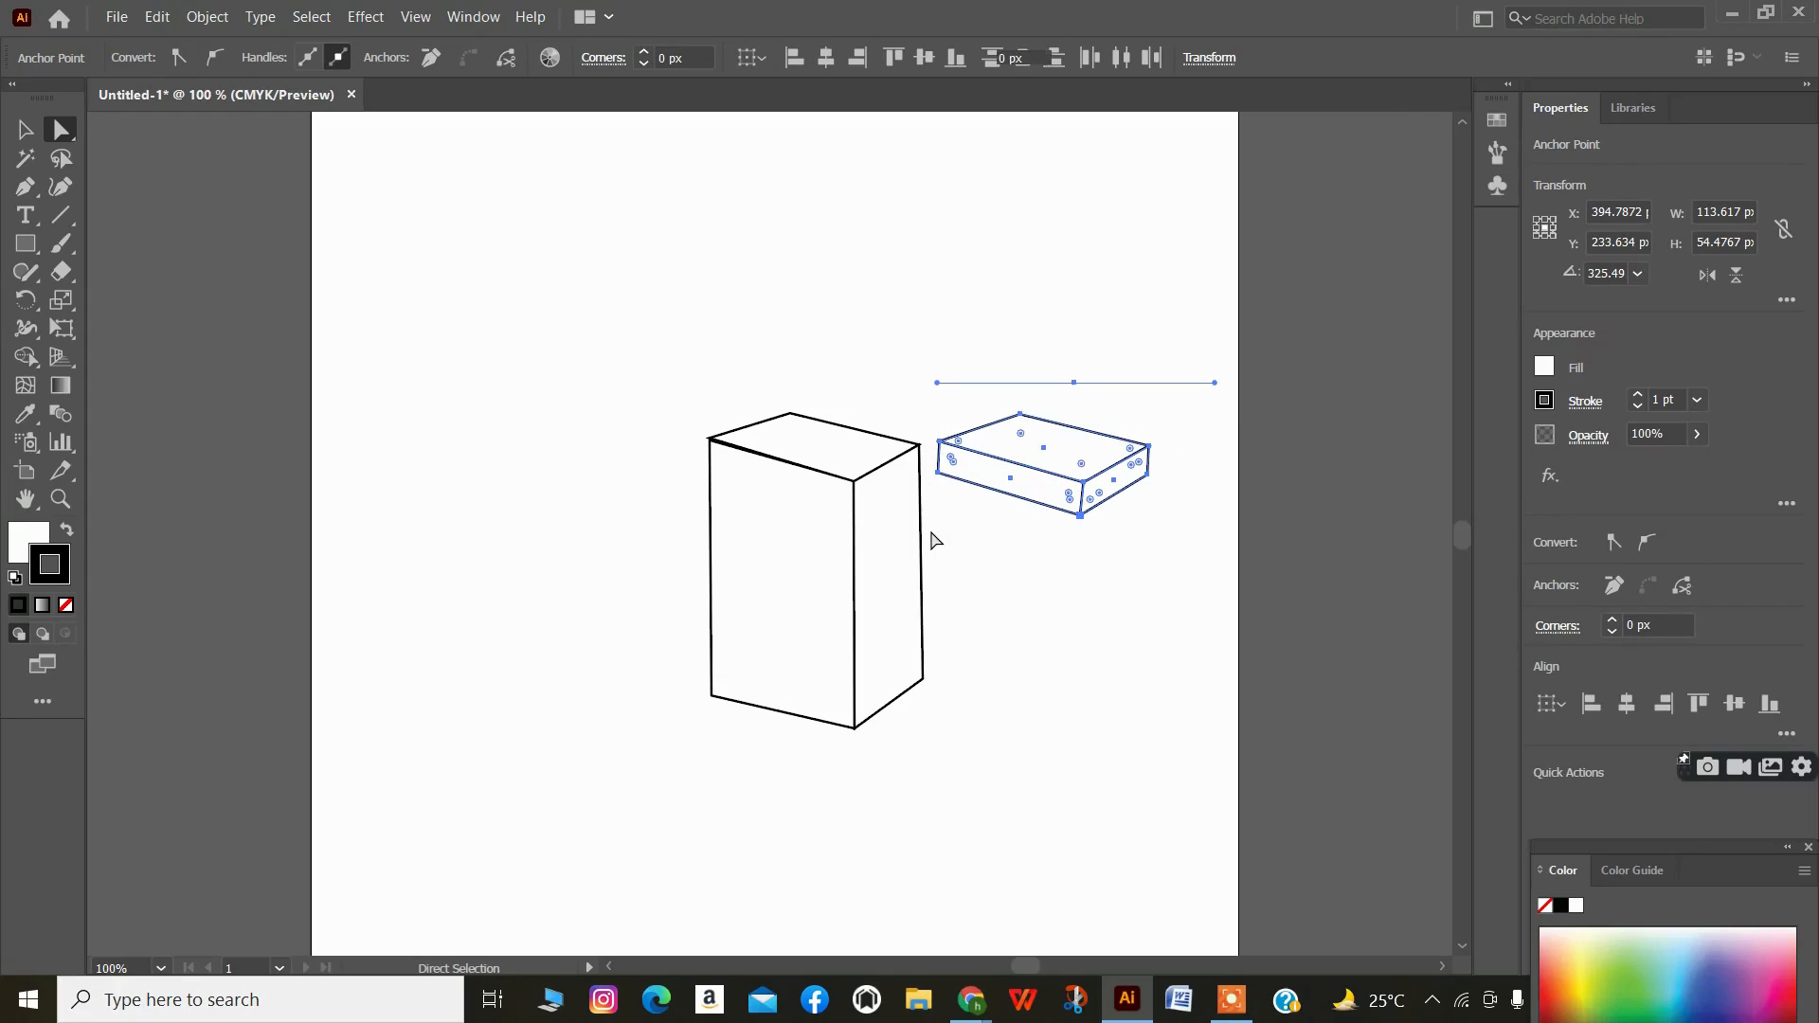
click(1054, 440)
drag(1042, 448, 817, 444)
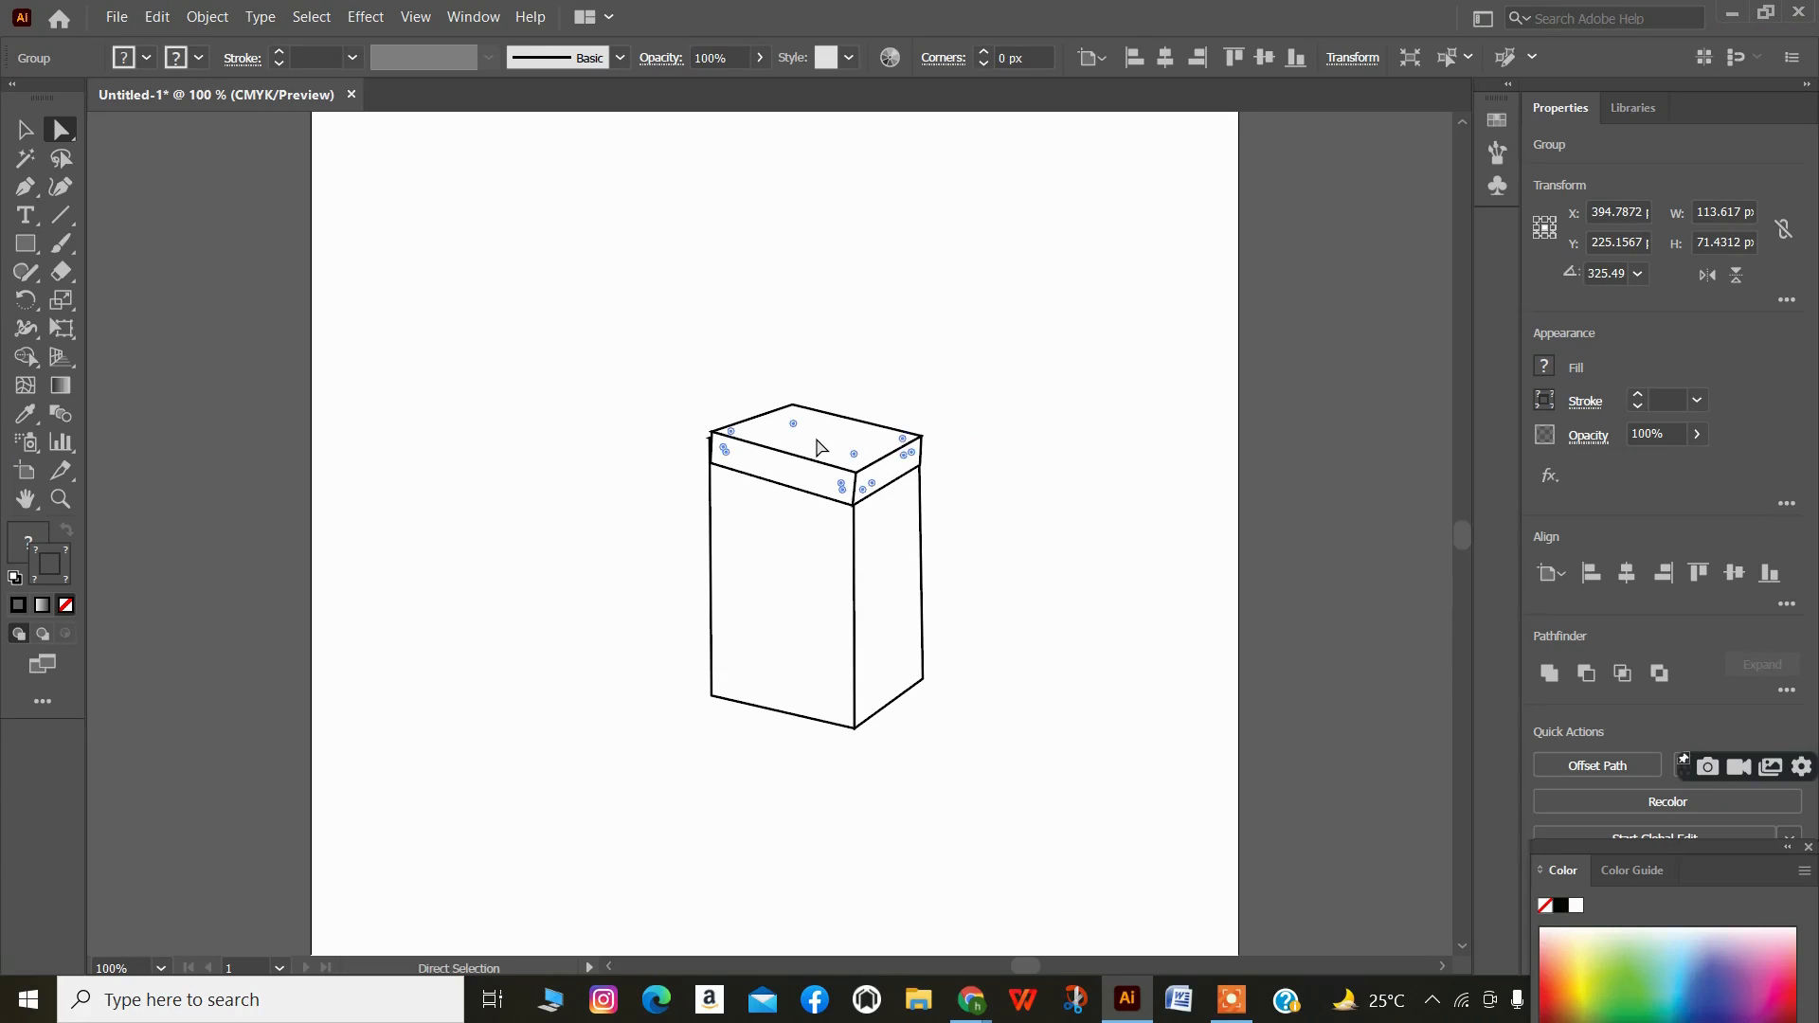
- Widen the lid slightly on its left side so it covers the box's left edge, and deselect it
click(713, 438)
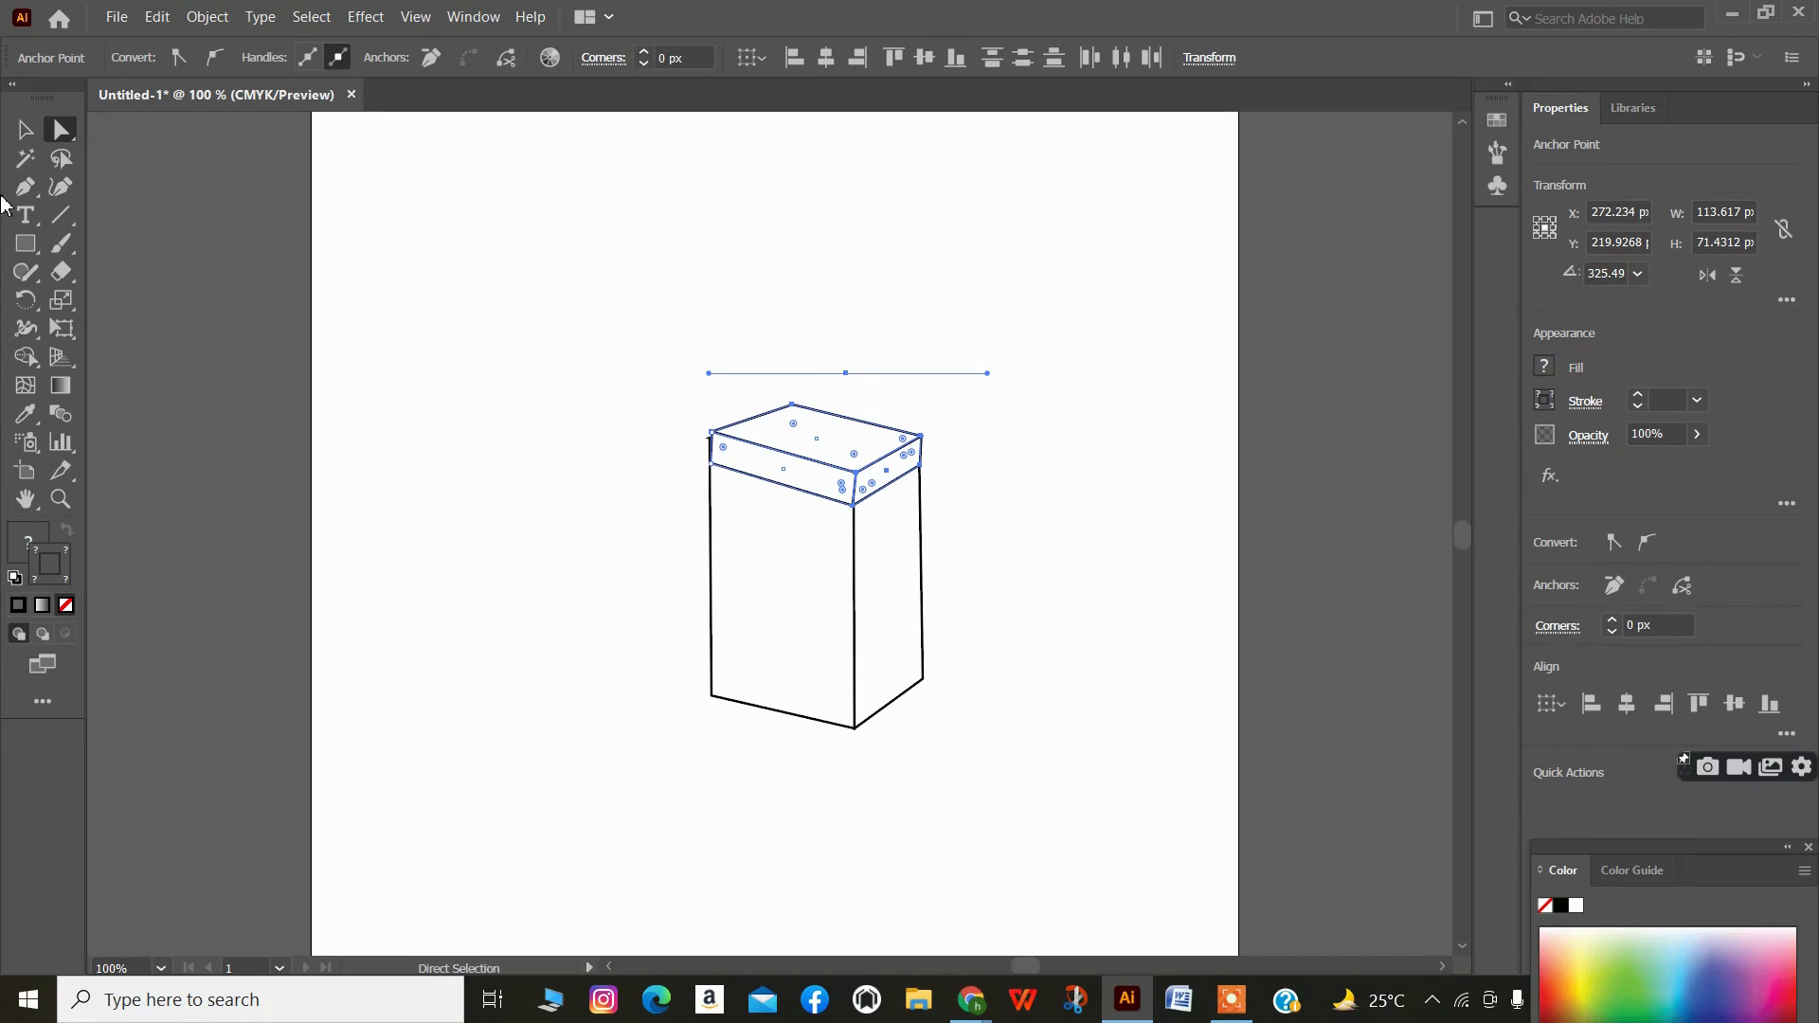
click(26, 129)
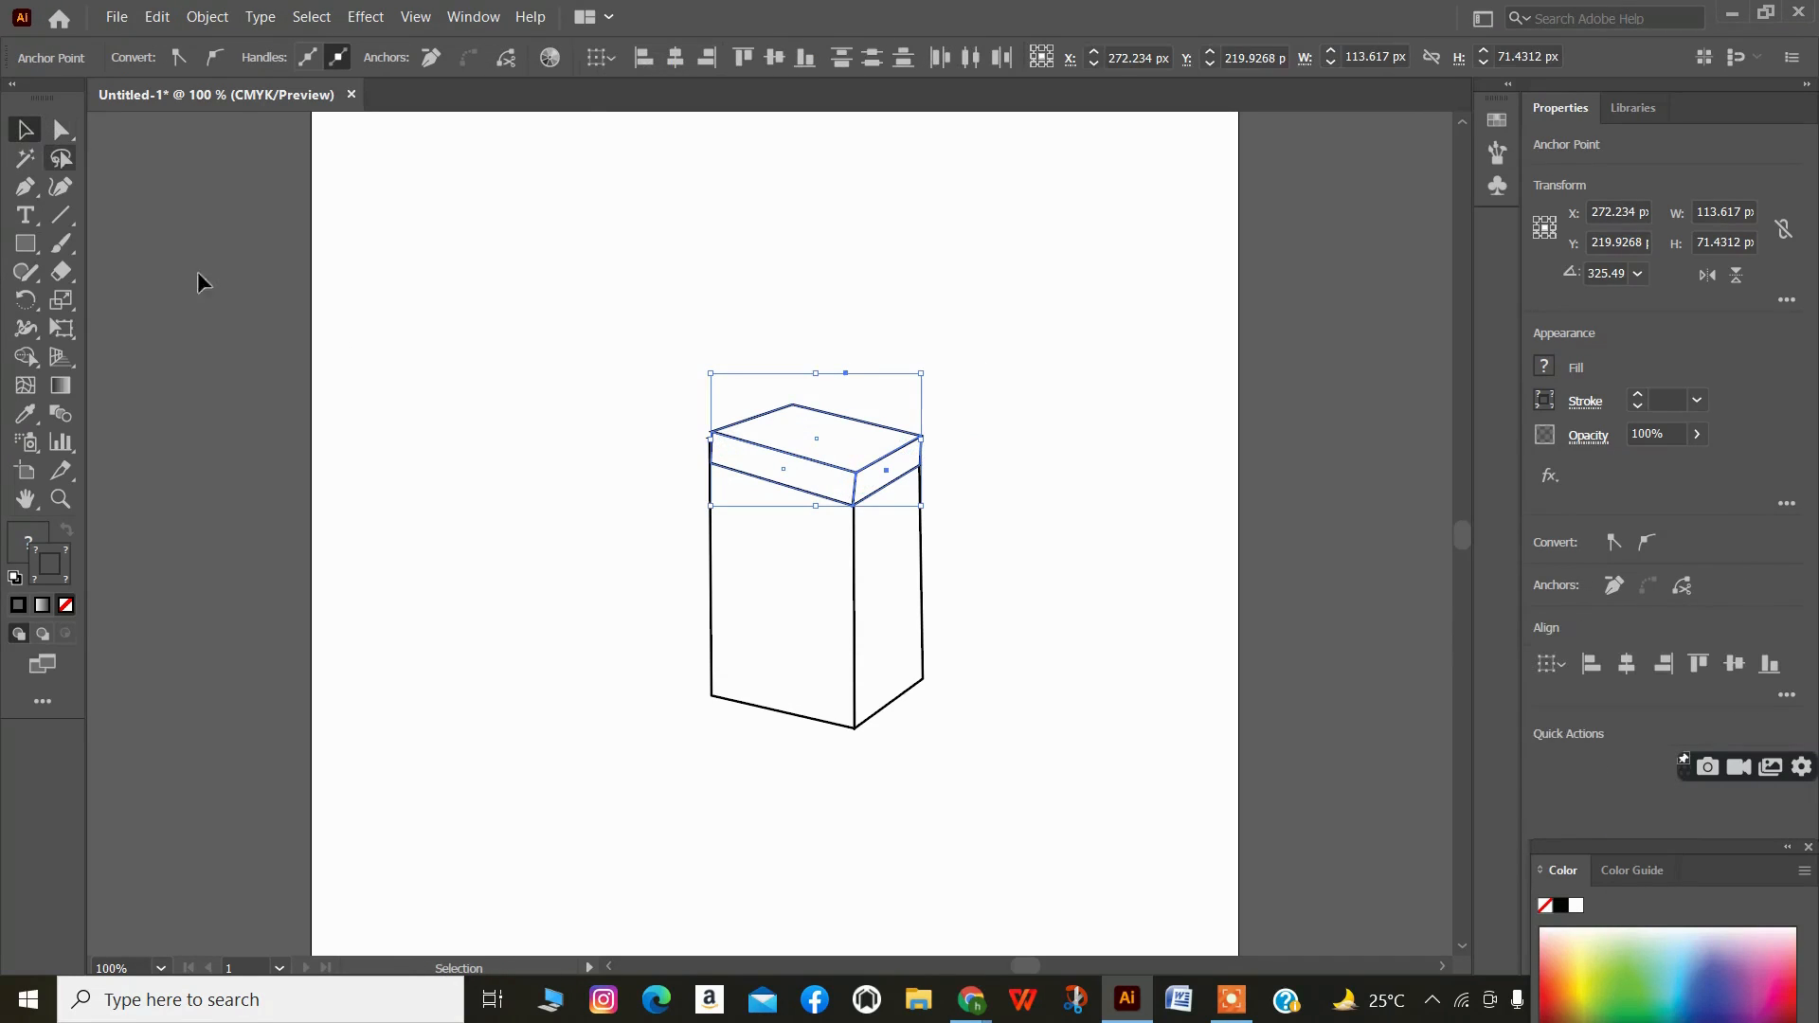
drag(710, 375, 698, 373)
click(696, 372)
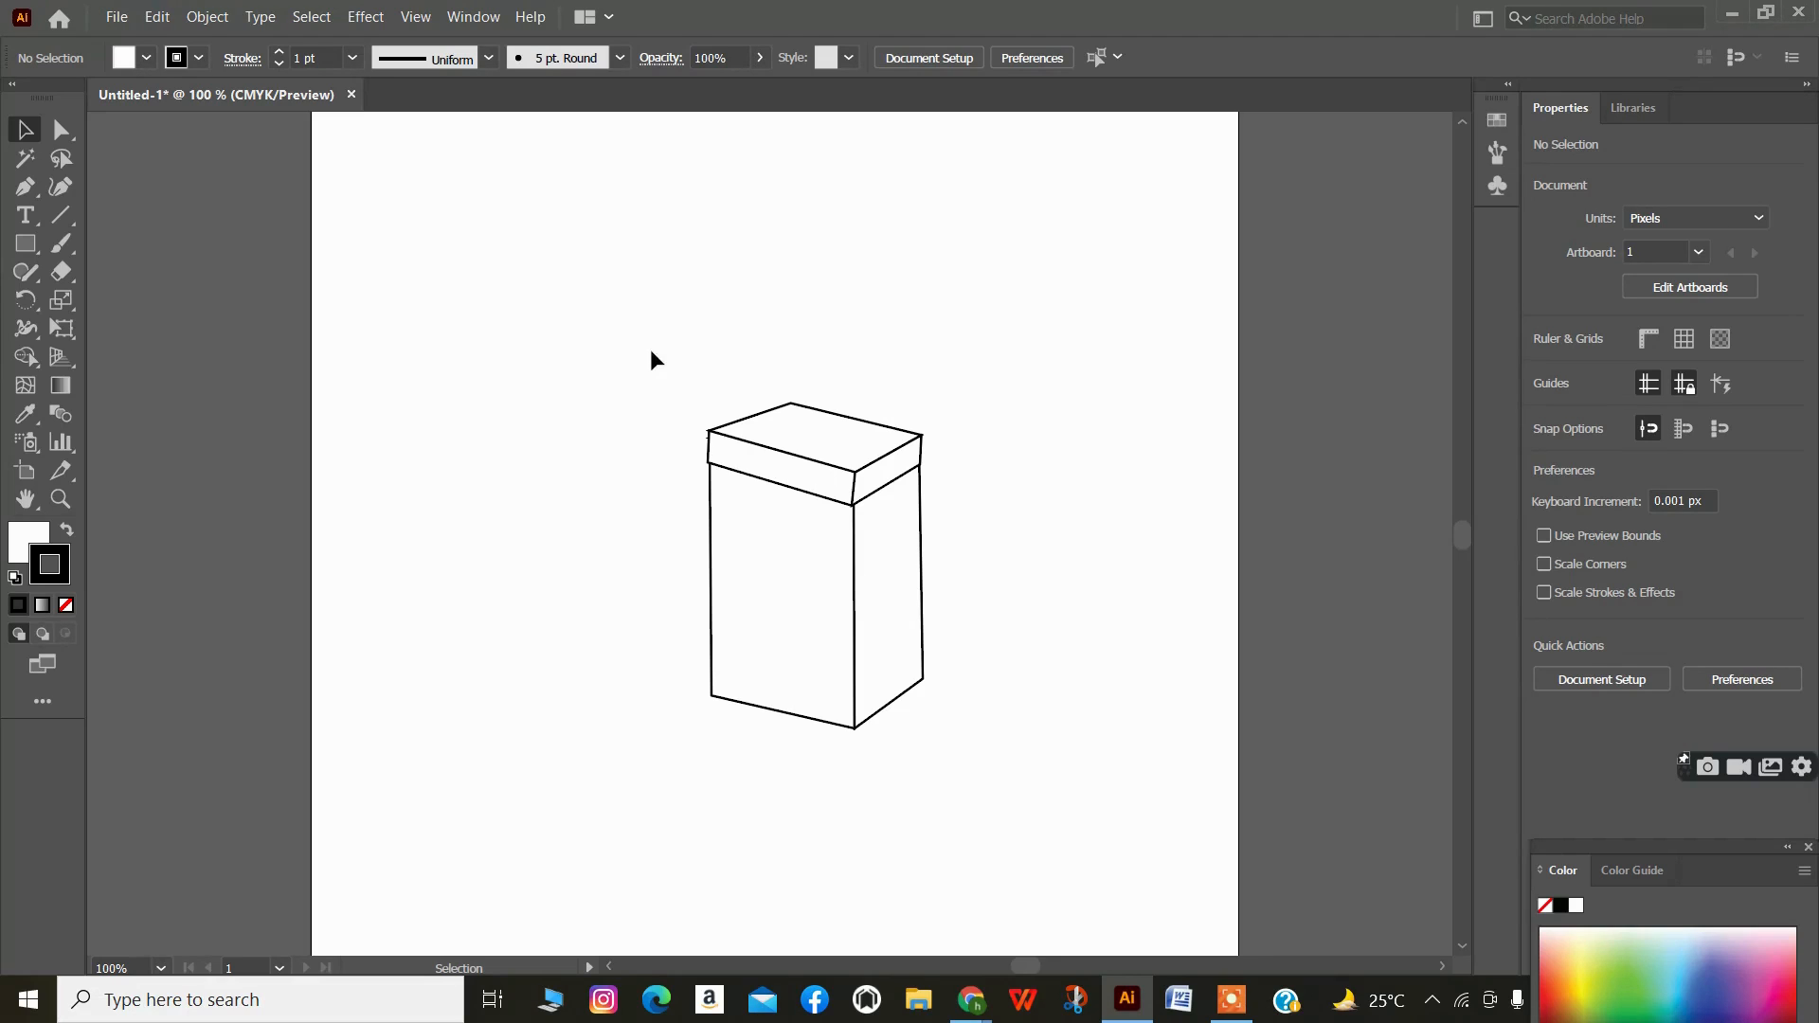
- Select the whole box with its lid and scale it down proportionally to about 91 by 152 px
drag(665, 369, 1003, 779)
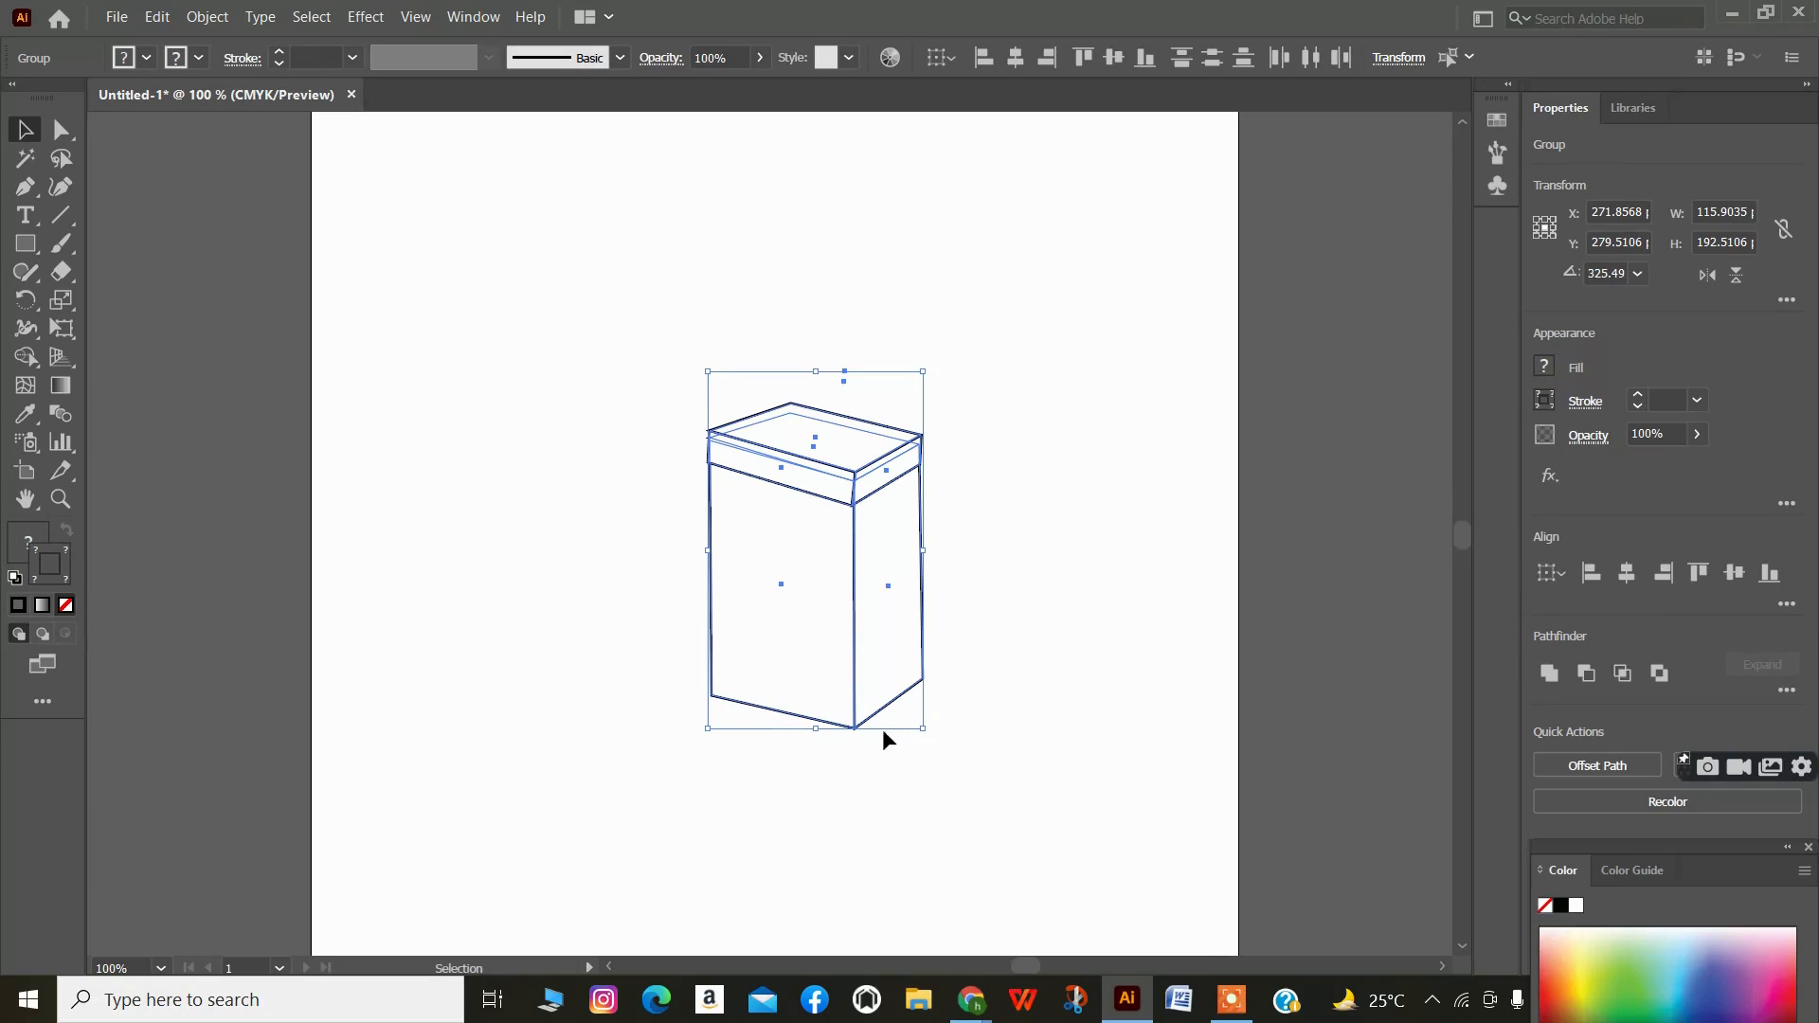
mouse_move(813, 727)
mouse_down()
mouse_move(832, 547)
mouse_move(820, 716)
mouse_up()
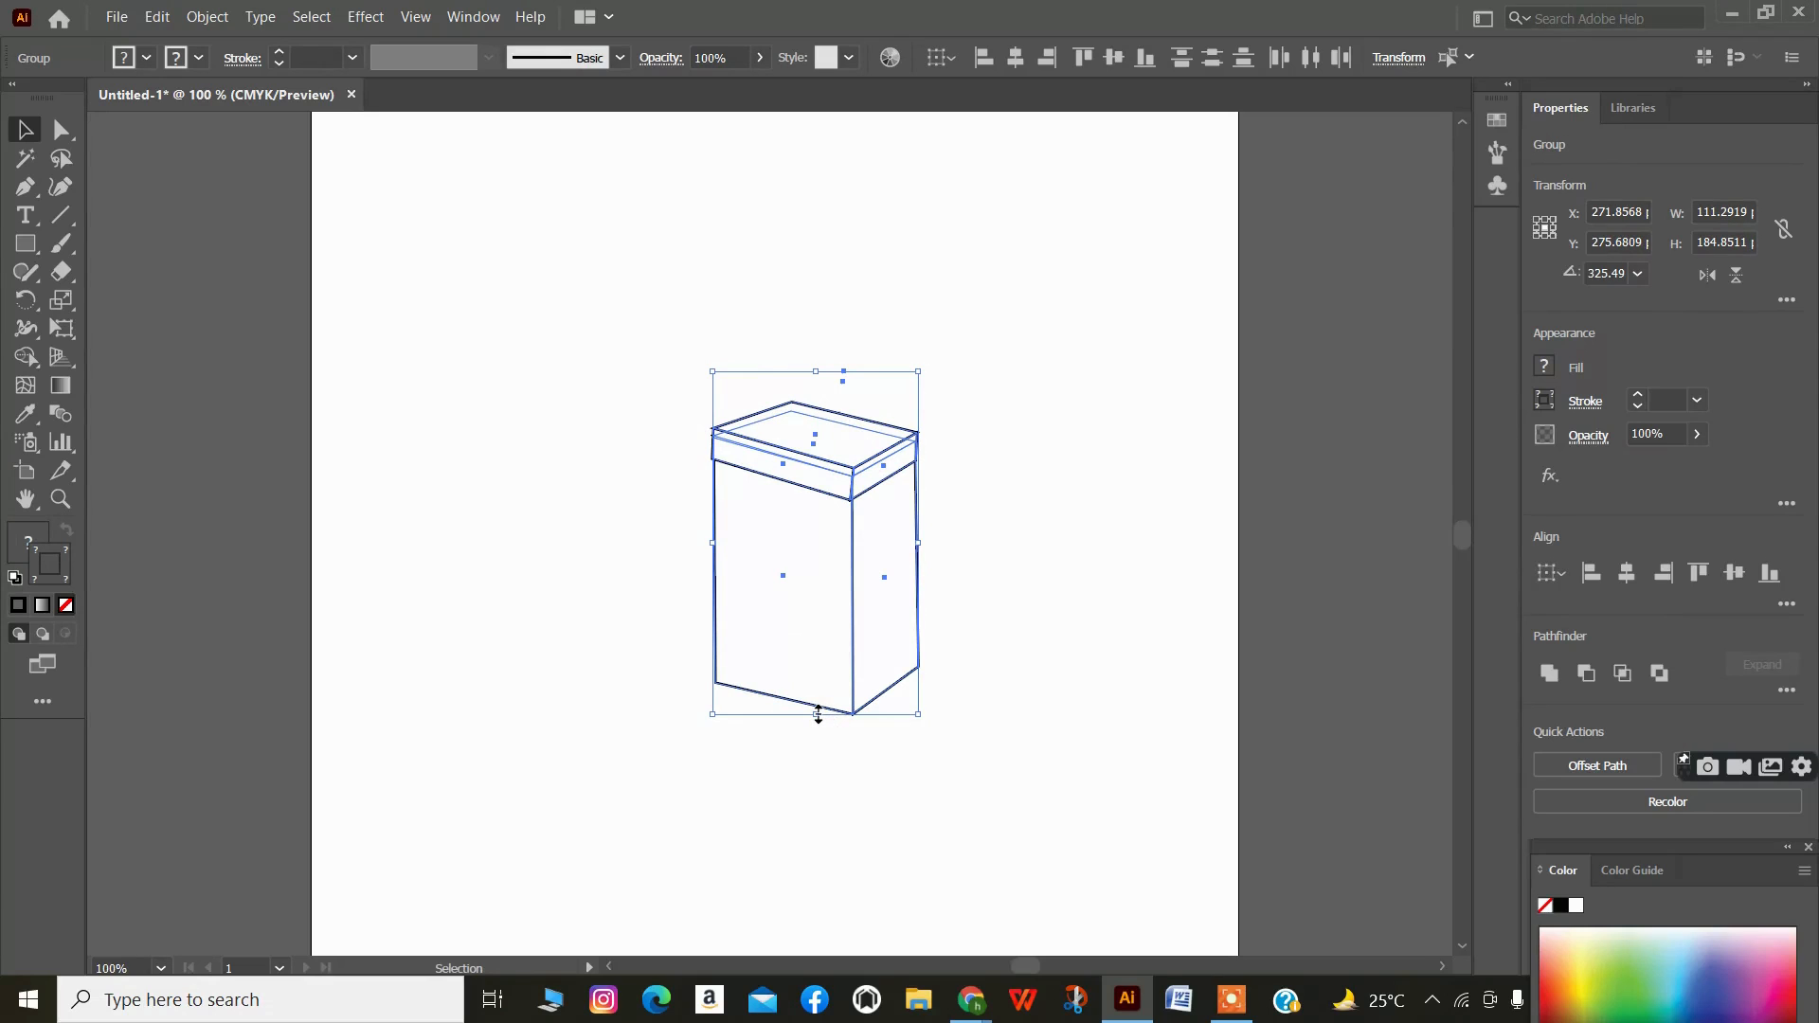
drag(818, 716, 902, 654)
- Raise the bottom anchor points of the box body together with Direct Selection, shortening the body to about 106 px high
click(60, 129)
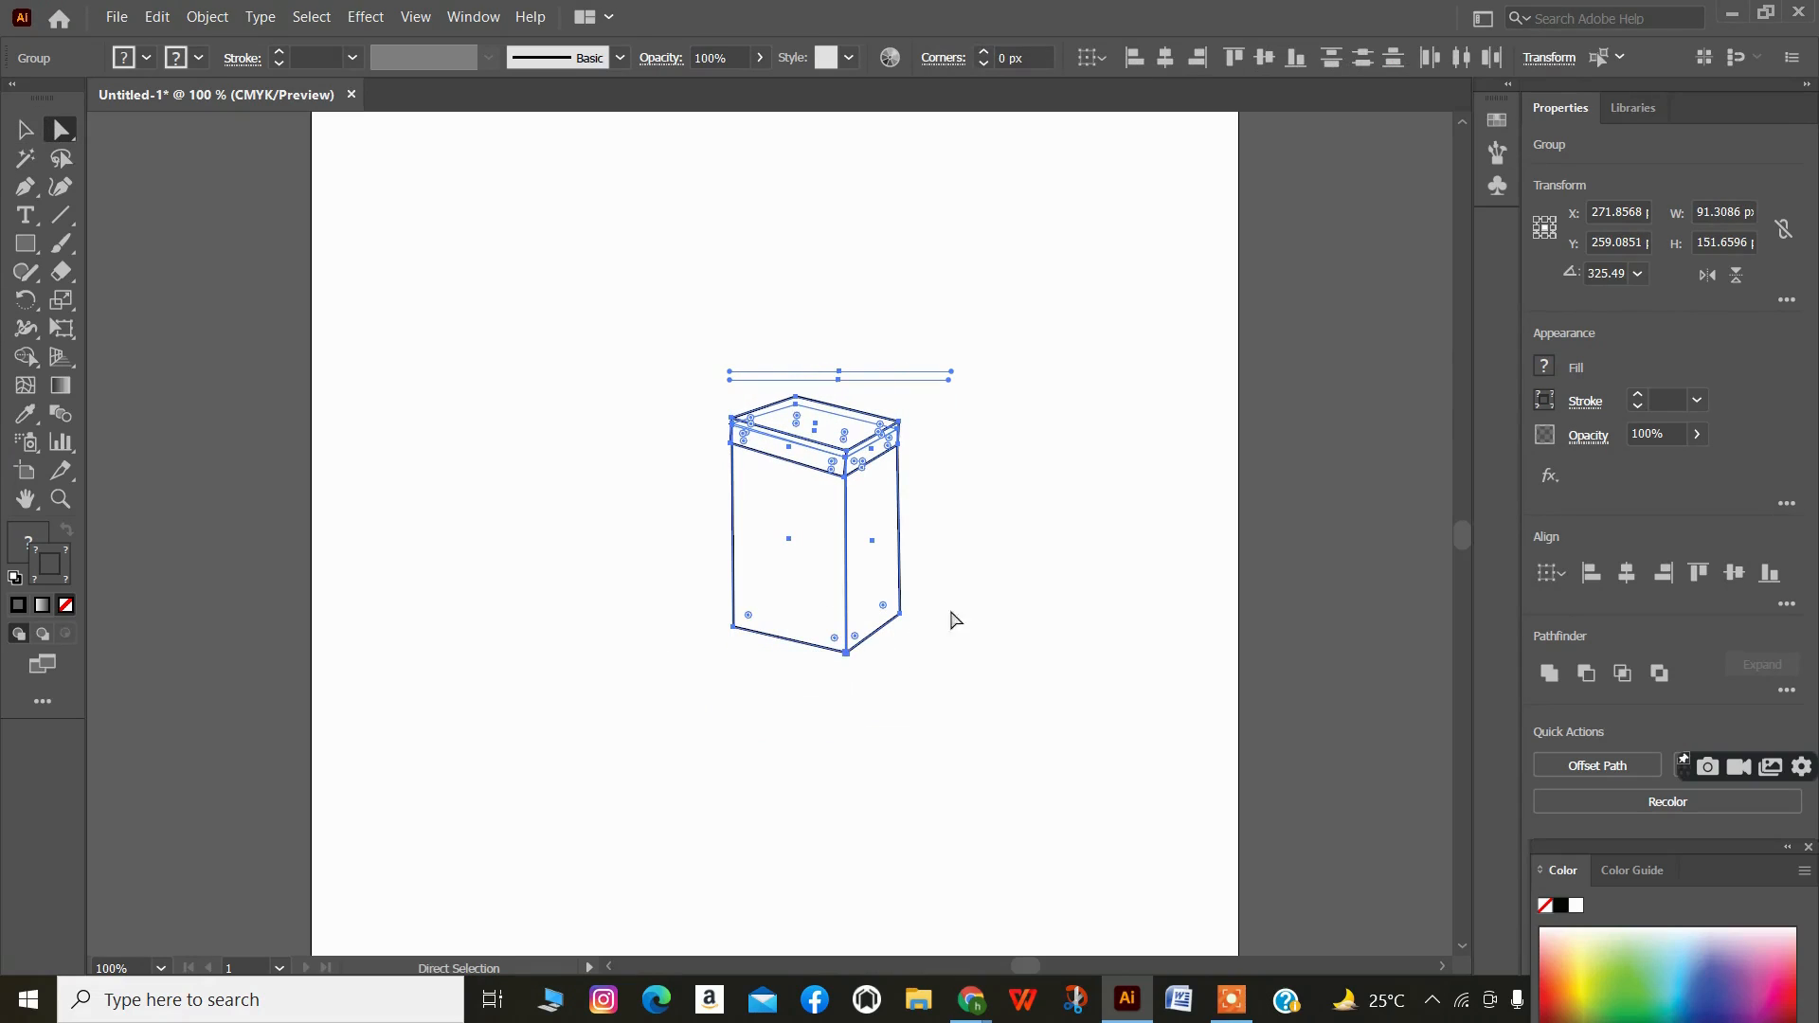
drag(986, 568, 668, 659)
drag(1086, 574, 606, 734)
mouse_move(846, 653)
mouse_down()
mouse_move(839, 526)
mouse_move(853, 670)
mouse_move(832, 659)
mouse_move(838, 627)
mouse_up()
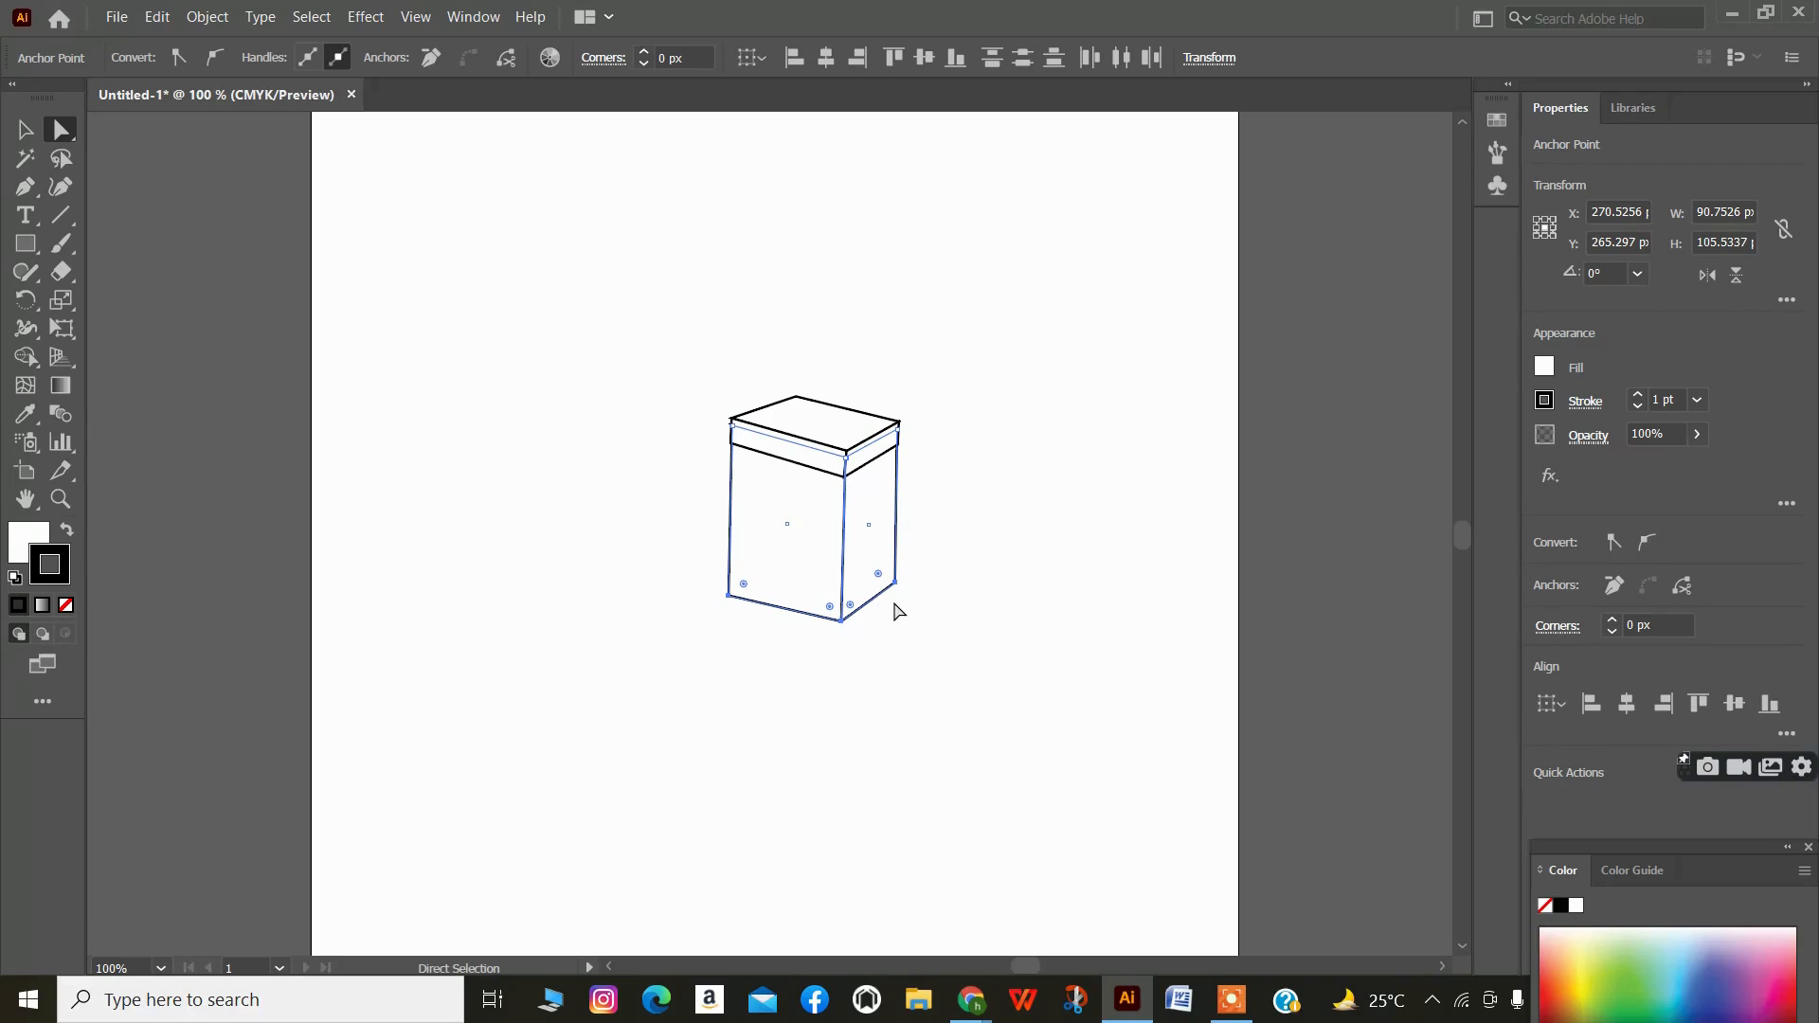
- Pull the lid's top and two side faces and the box's individual faces apart into separate pieces
click(723, 306)
drag(815, 438, 785, 390)
click(889, 459)
drag(889, 459, 1022, 459)
drag(787, 447, 682, 447)
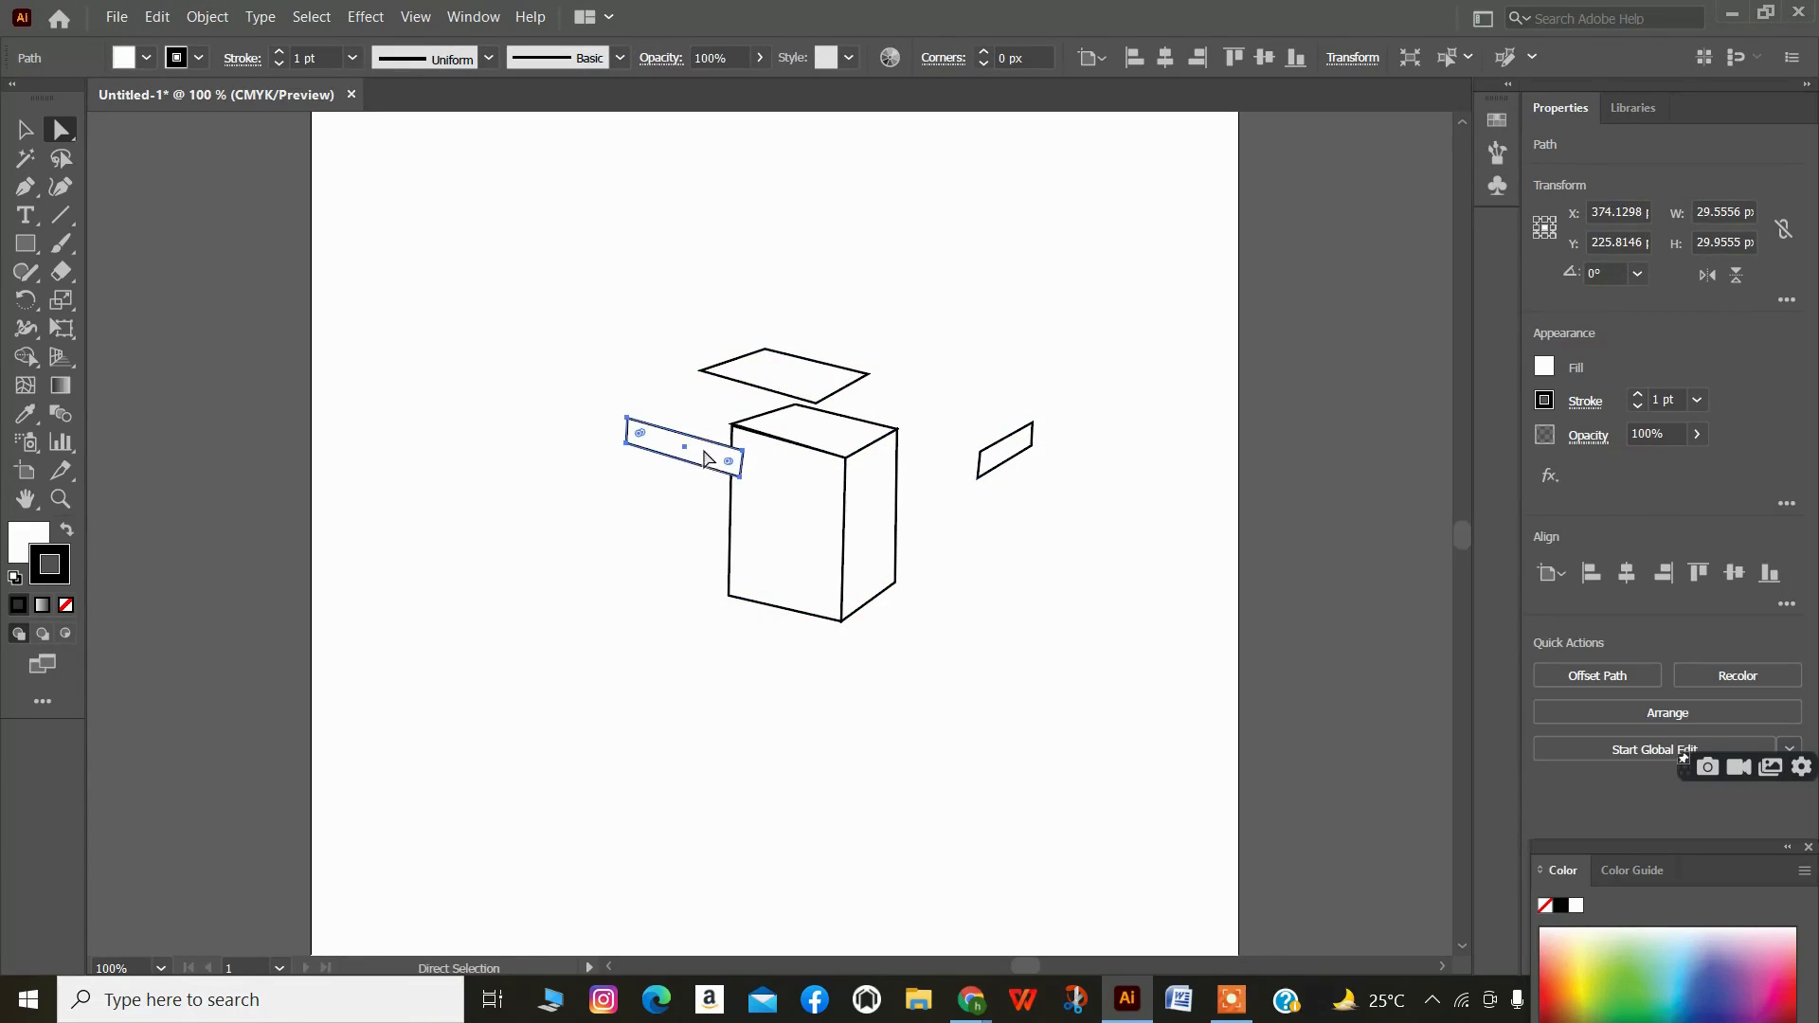
drag(782, 505, 734, 656)
drag(892, 551, 880, 713)
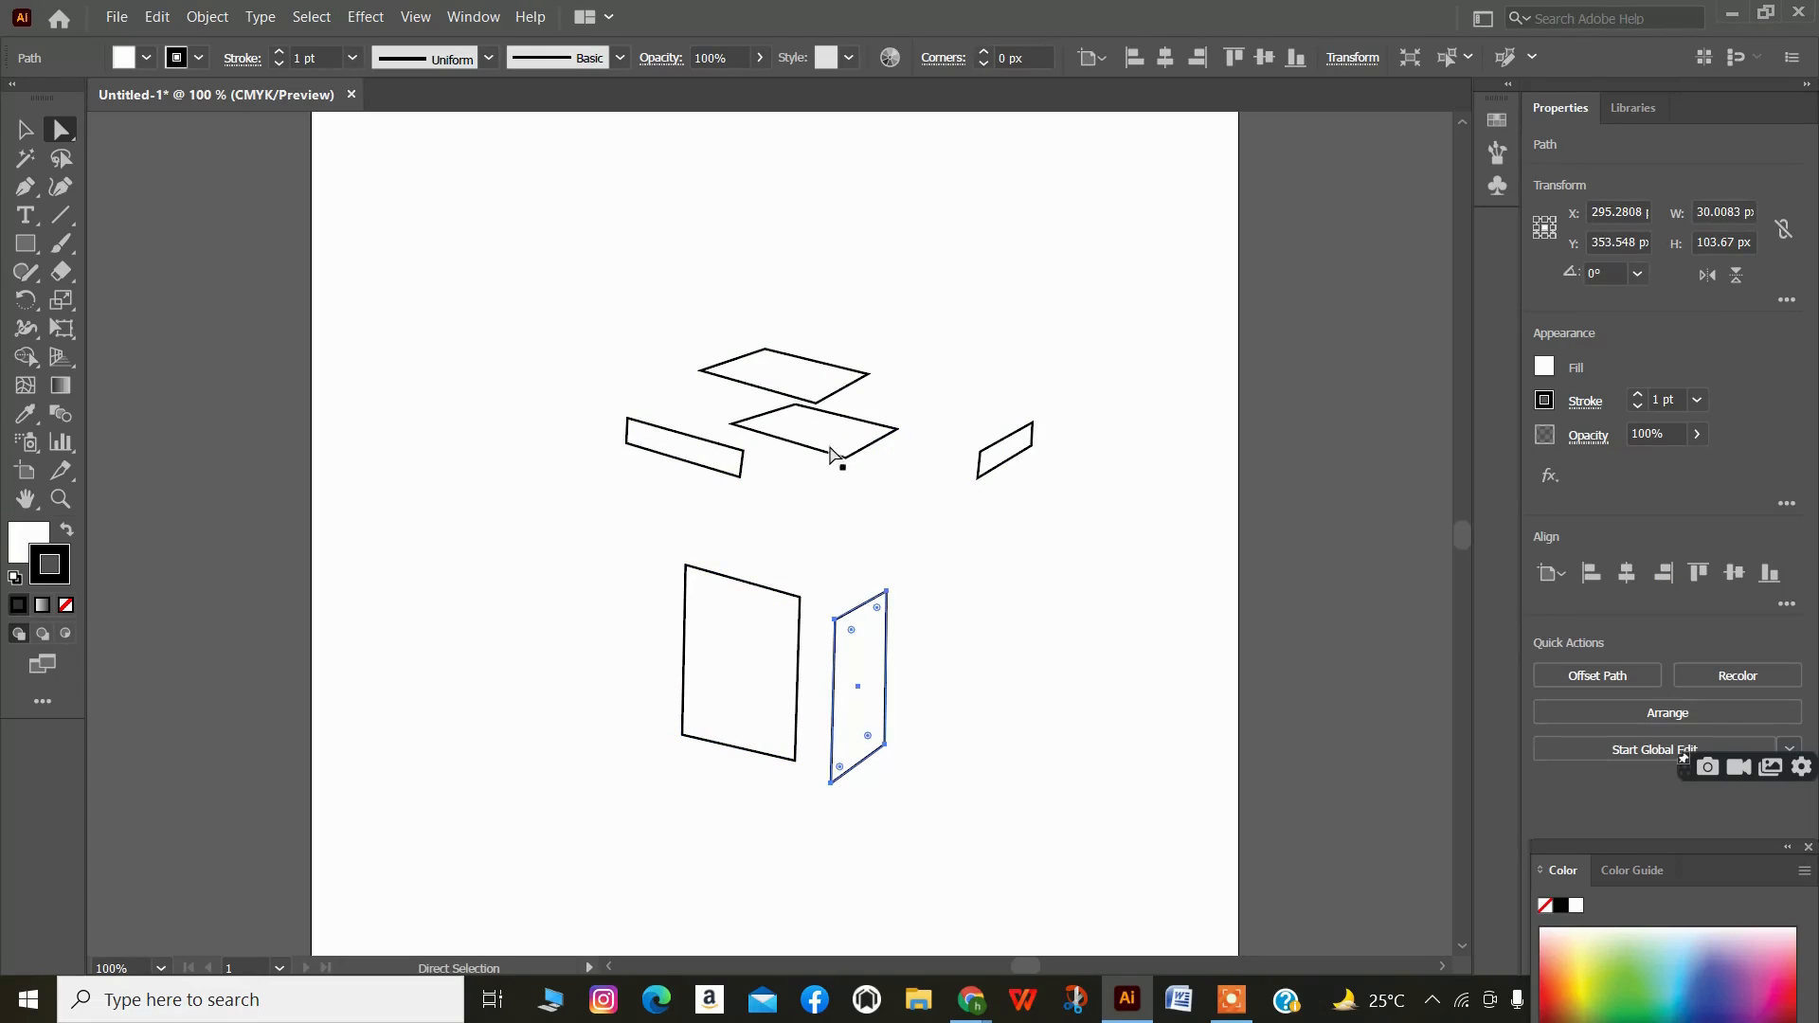
drag(837, 459, 982, 459)
- Undo all the face moves so the lid and box are reassembled, and deselect everything
key(ctrl+z)
key(ctrl+z)
key(ctrl+z)
key(ctrl+z)
key(ctrl+z)
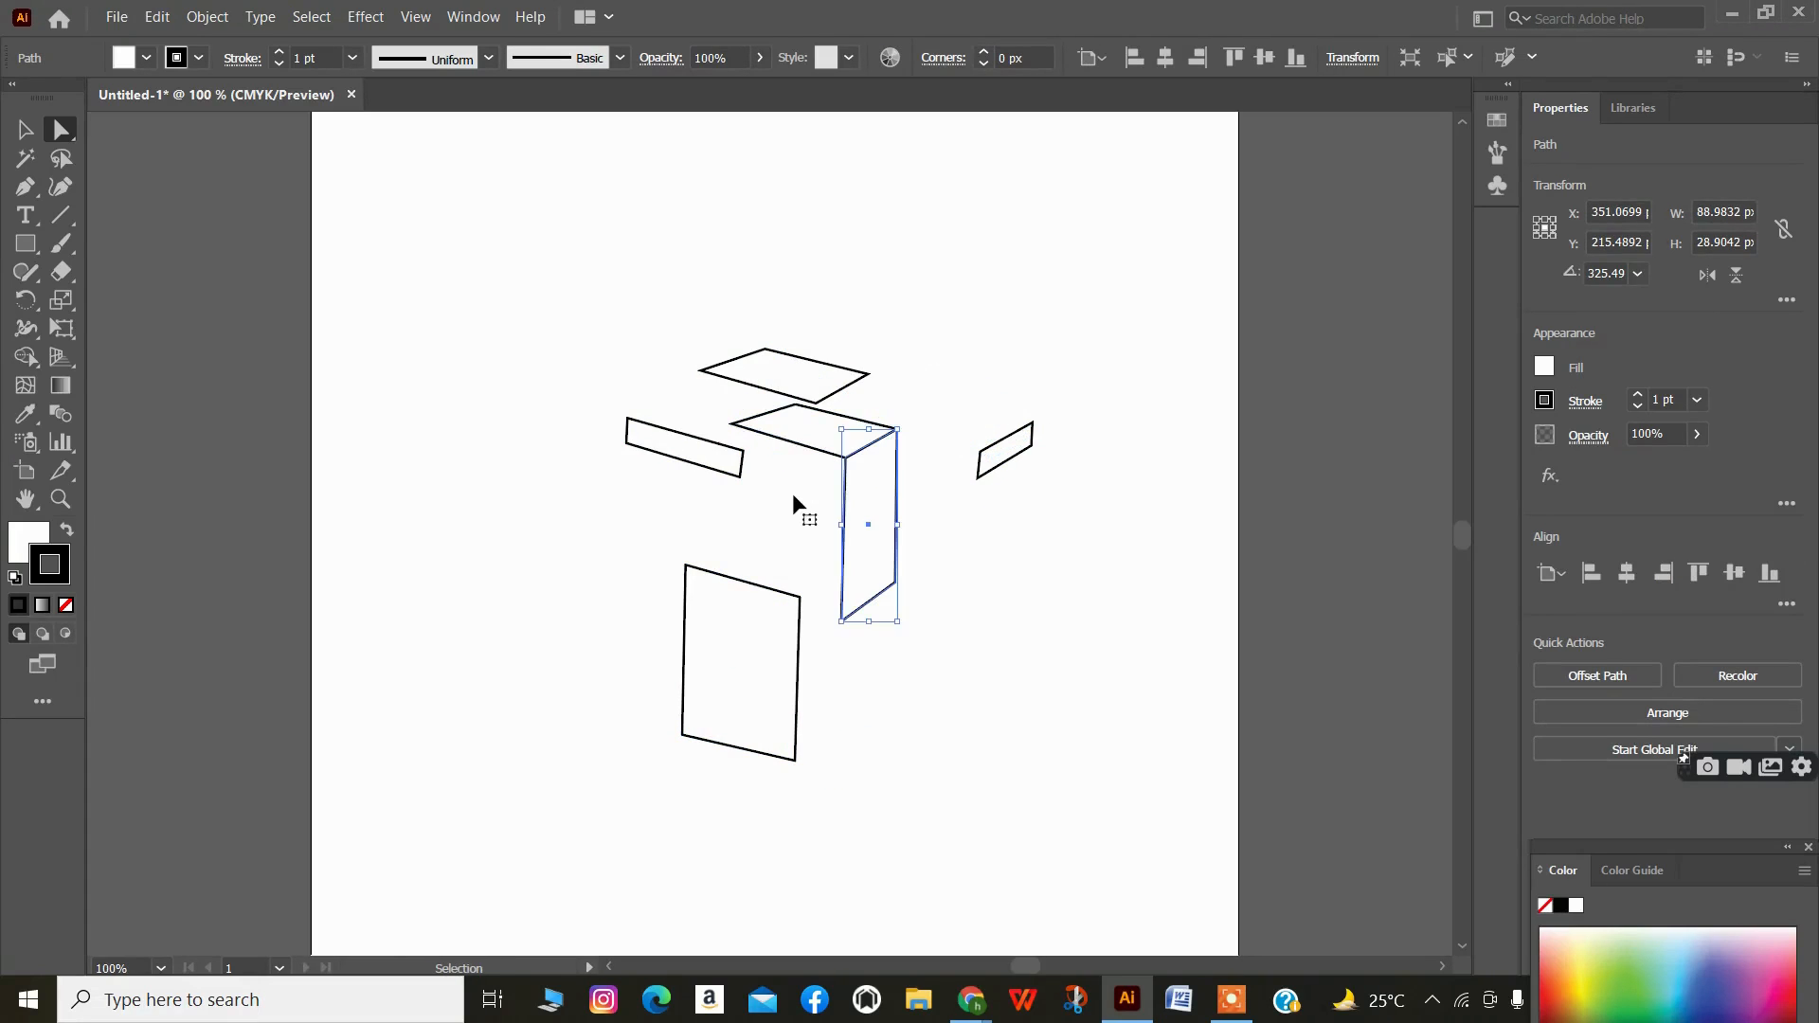
key(ctrl+z)
key(ctrl+z)
key(ctrl+z)
key(ctrl+z)
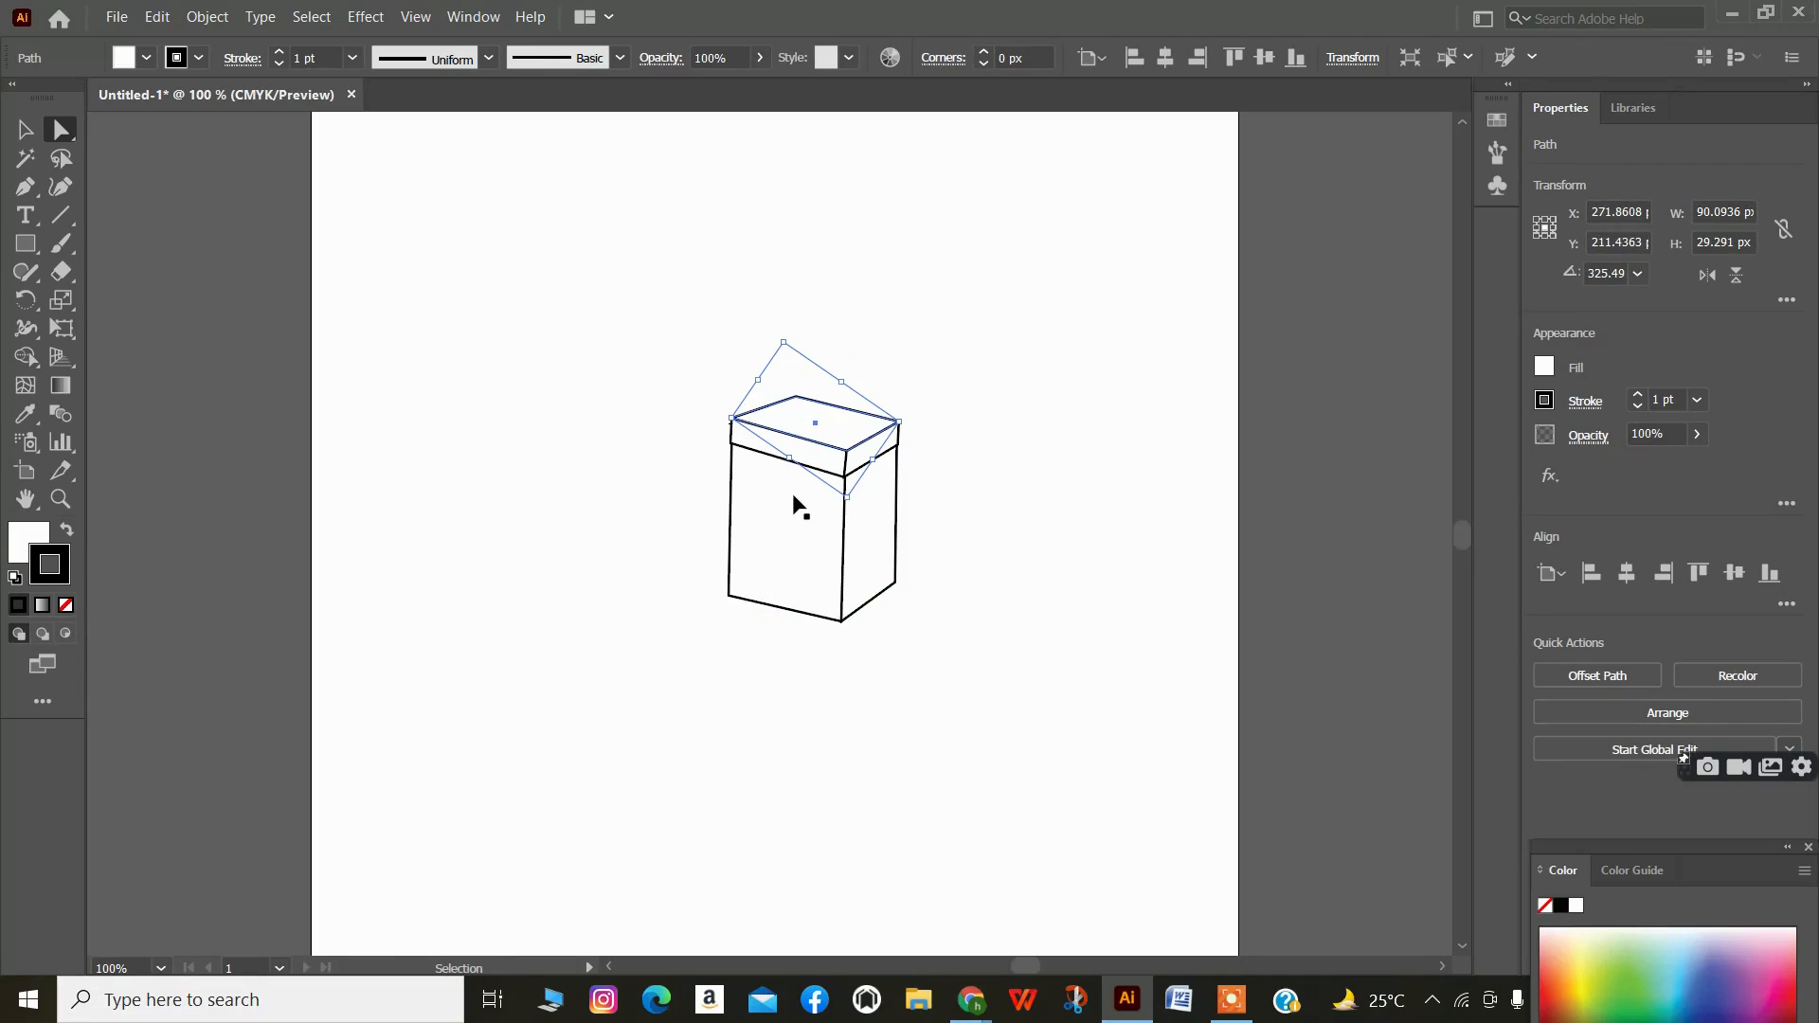
click(665, 488)
- Try moving only the box's right side face across the front face, and undo that move
drag(706, 294, 938, 680)
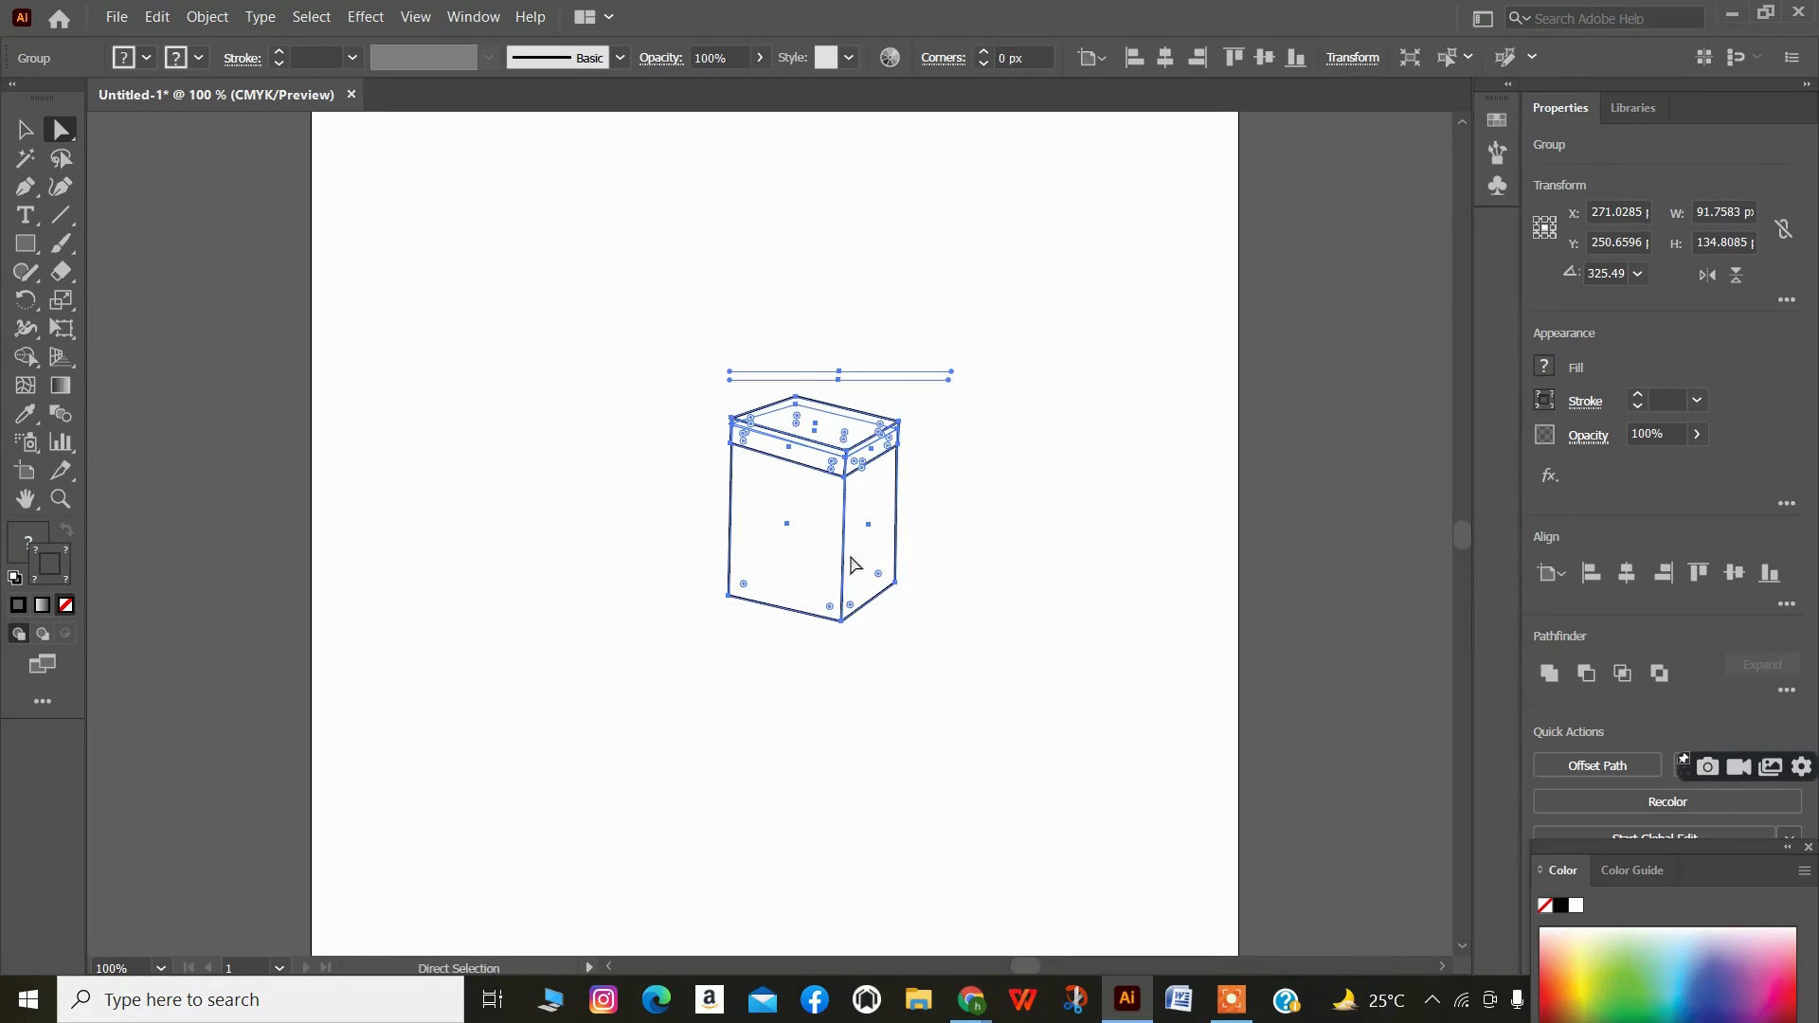
click(1064, 469)
drag(863, 495, 744, 520)
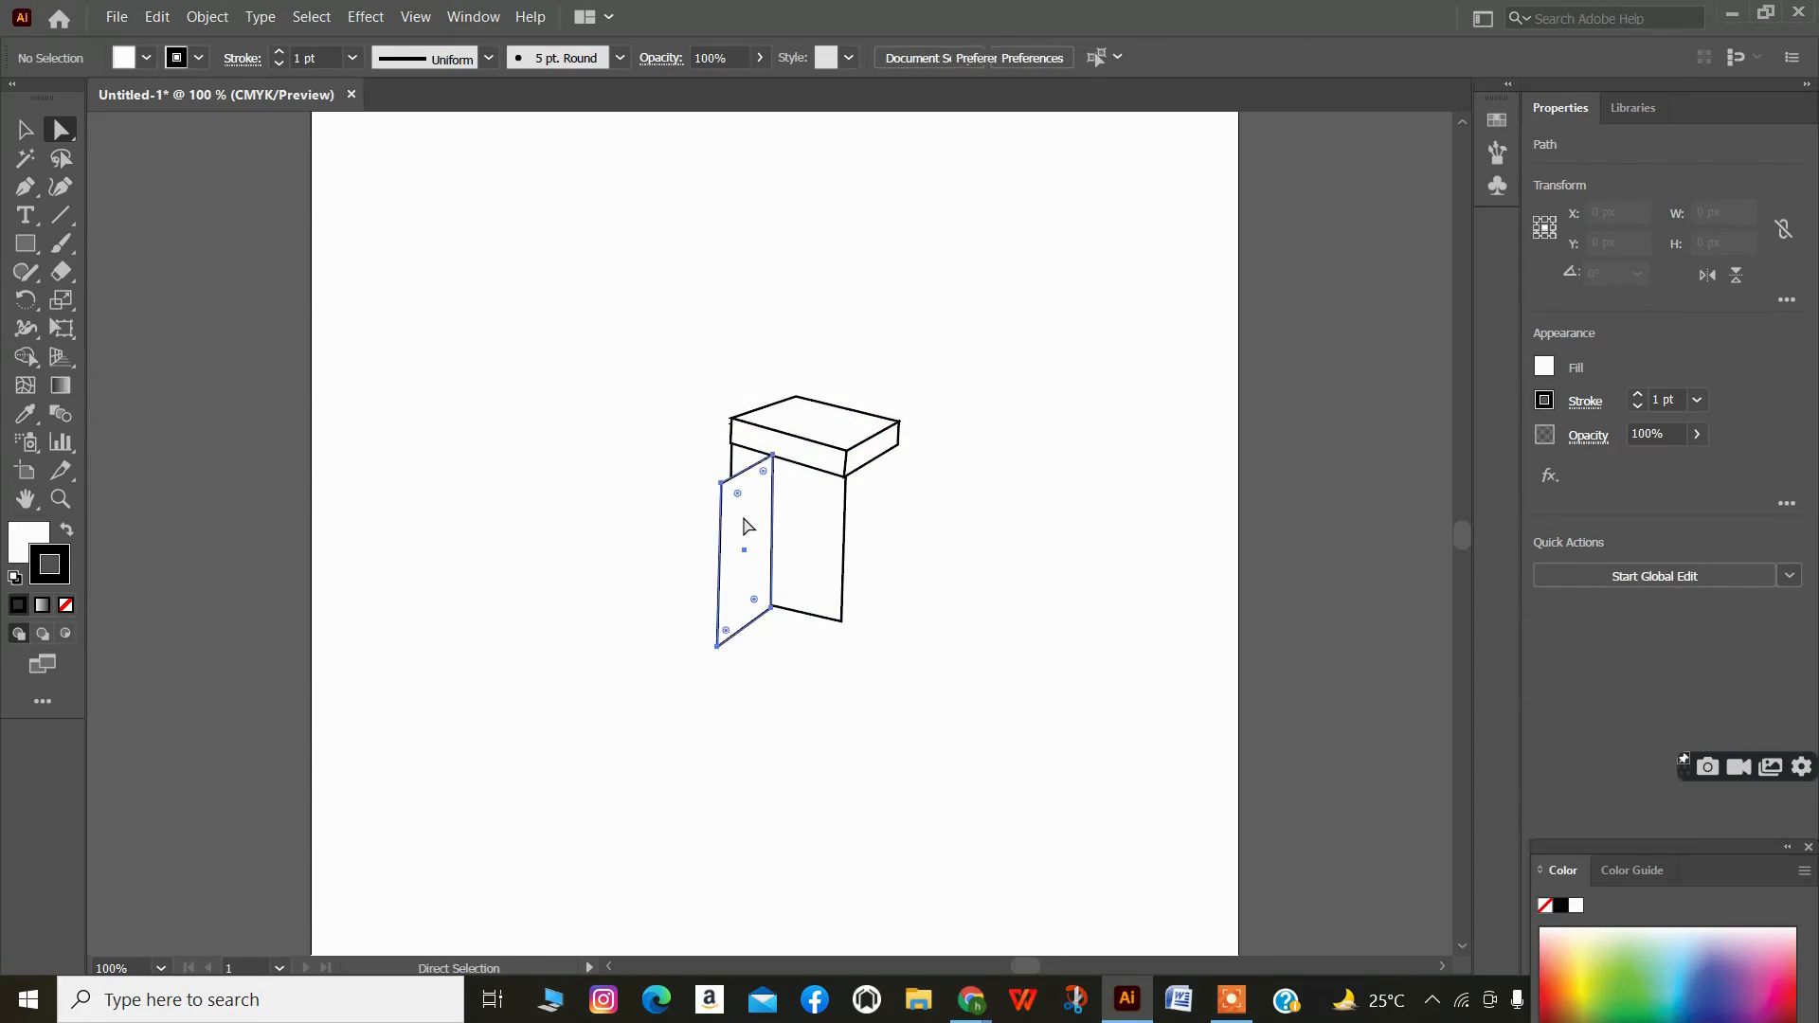
key(ctrl+z)
- Select the complete box with its lid, move it to the upper-left area of the artboard, and deselect it
click(24, 129)
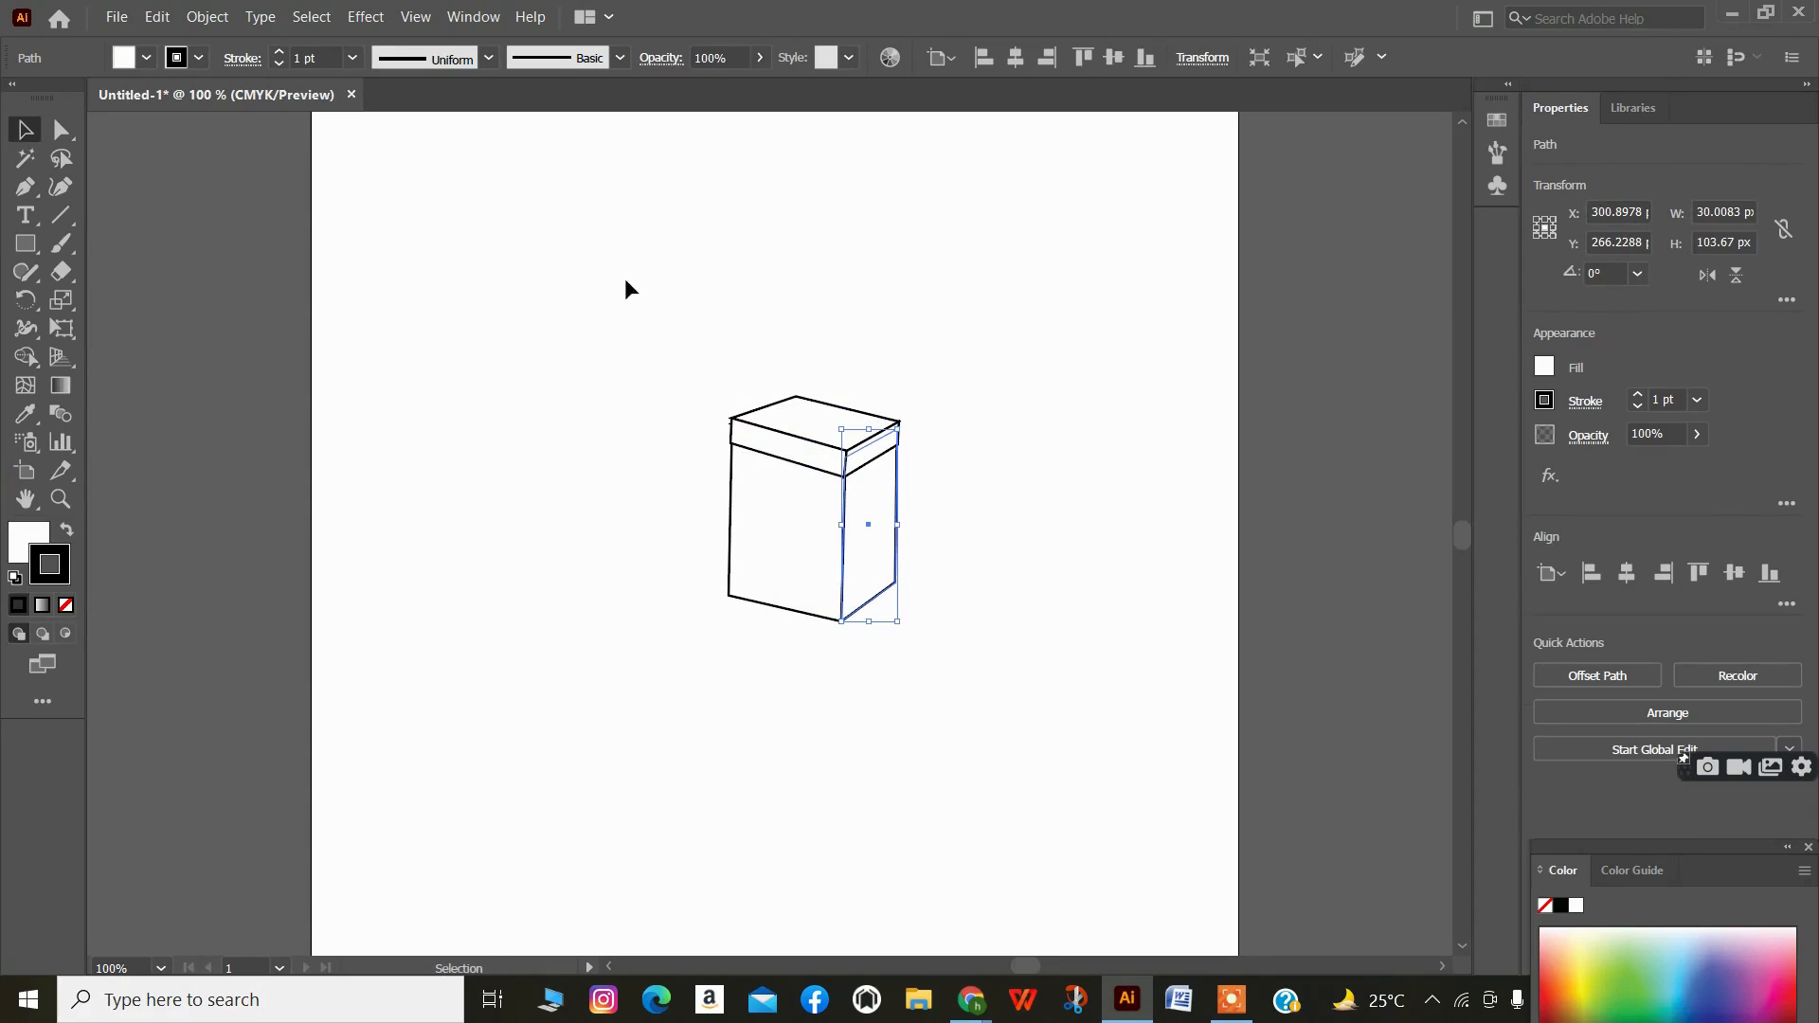
drag(674, 313, 985, 650)
key(a)
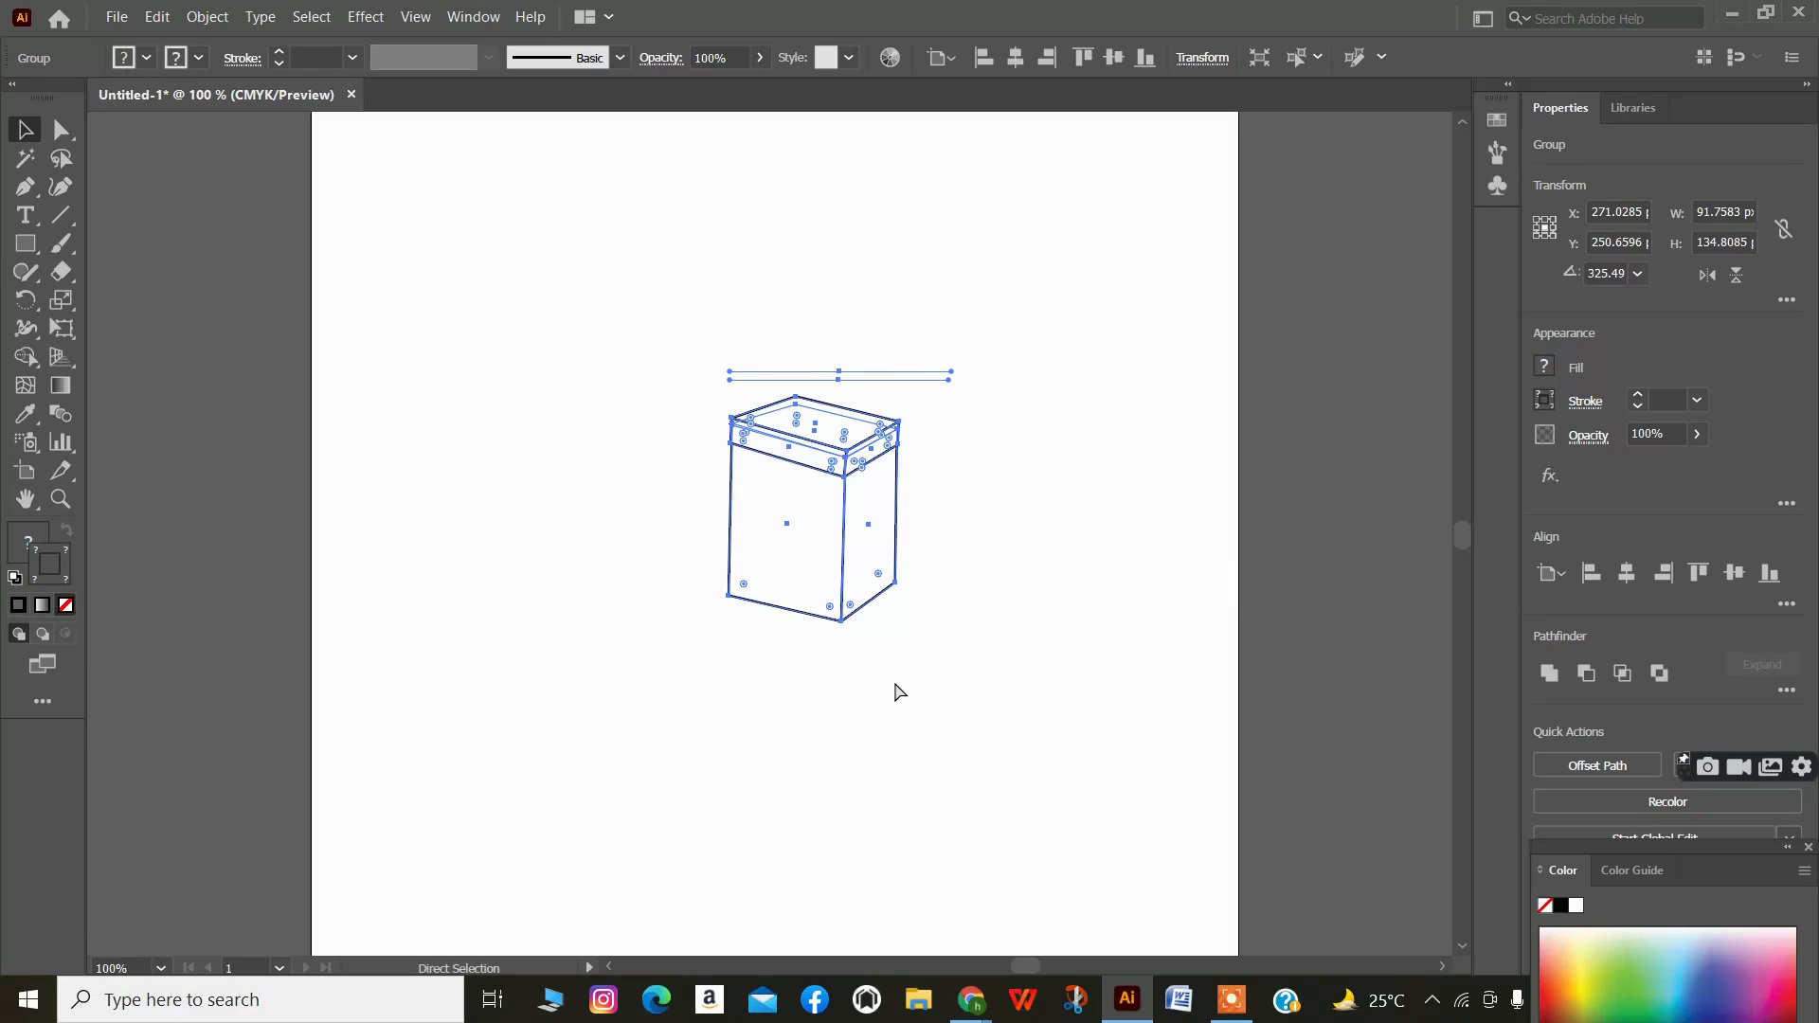
drag(846, 544, 798, 422)
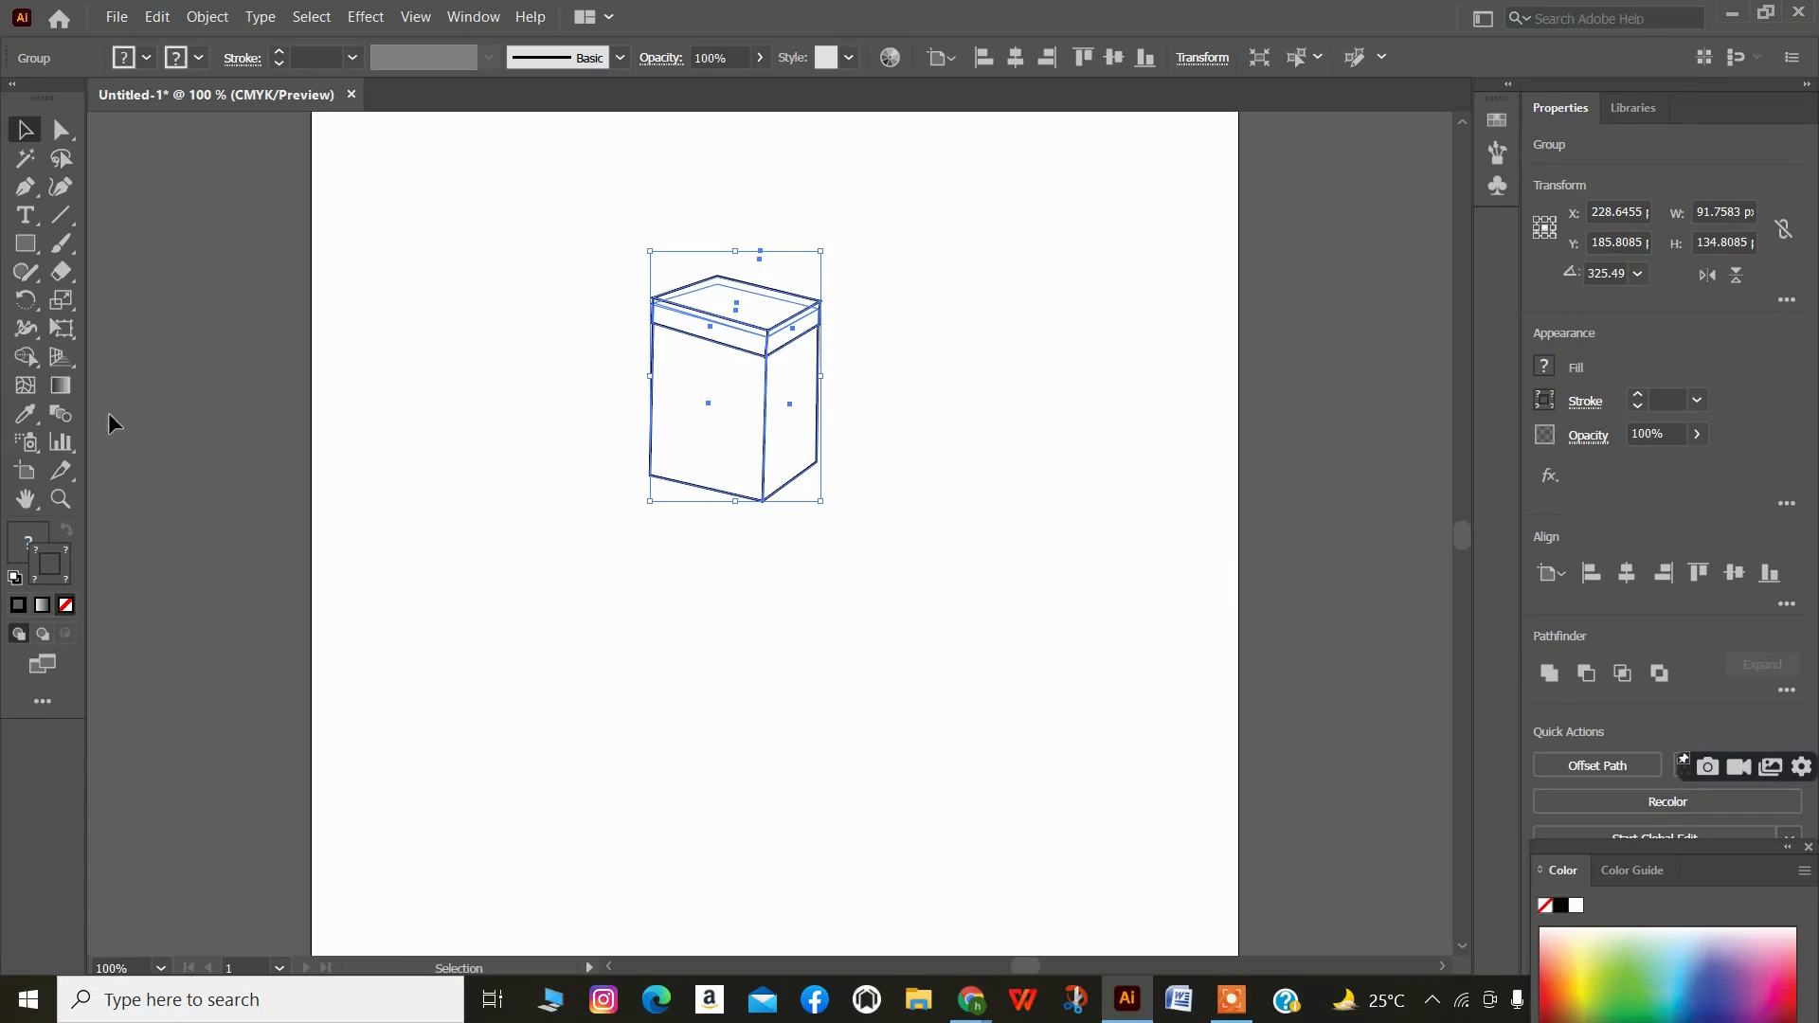
click(864, 522)
drag(771, 485, 644, 455)
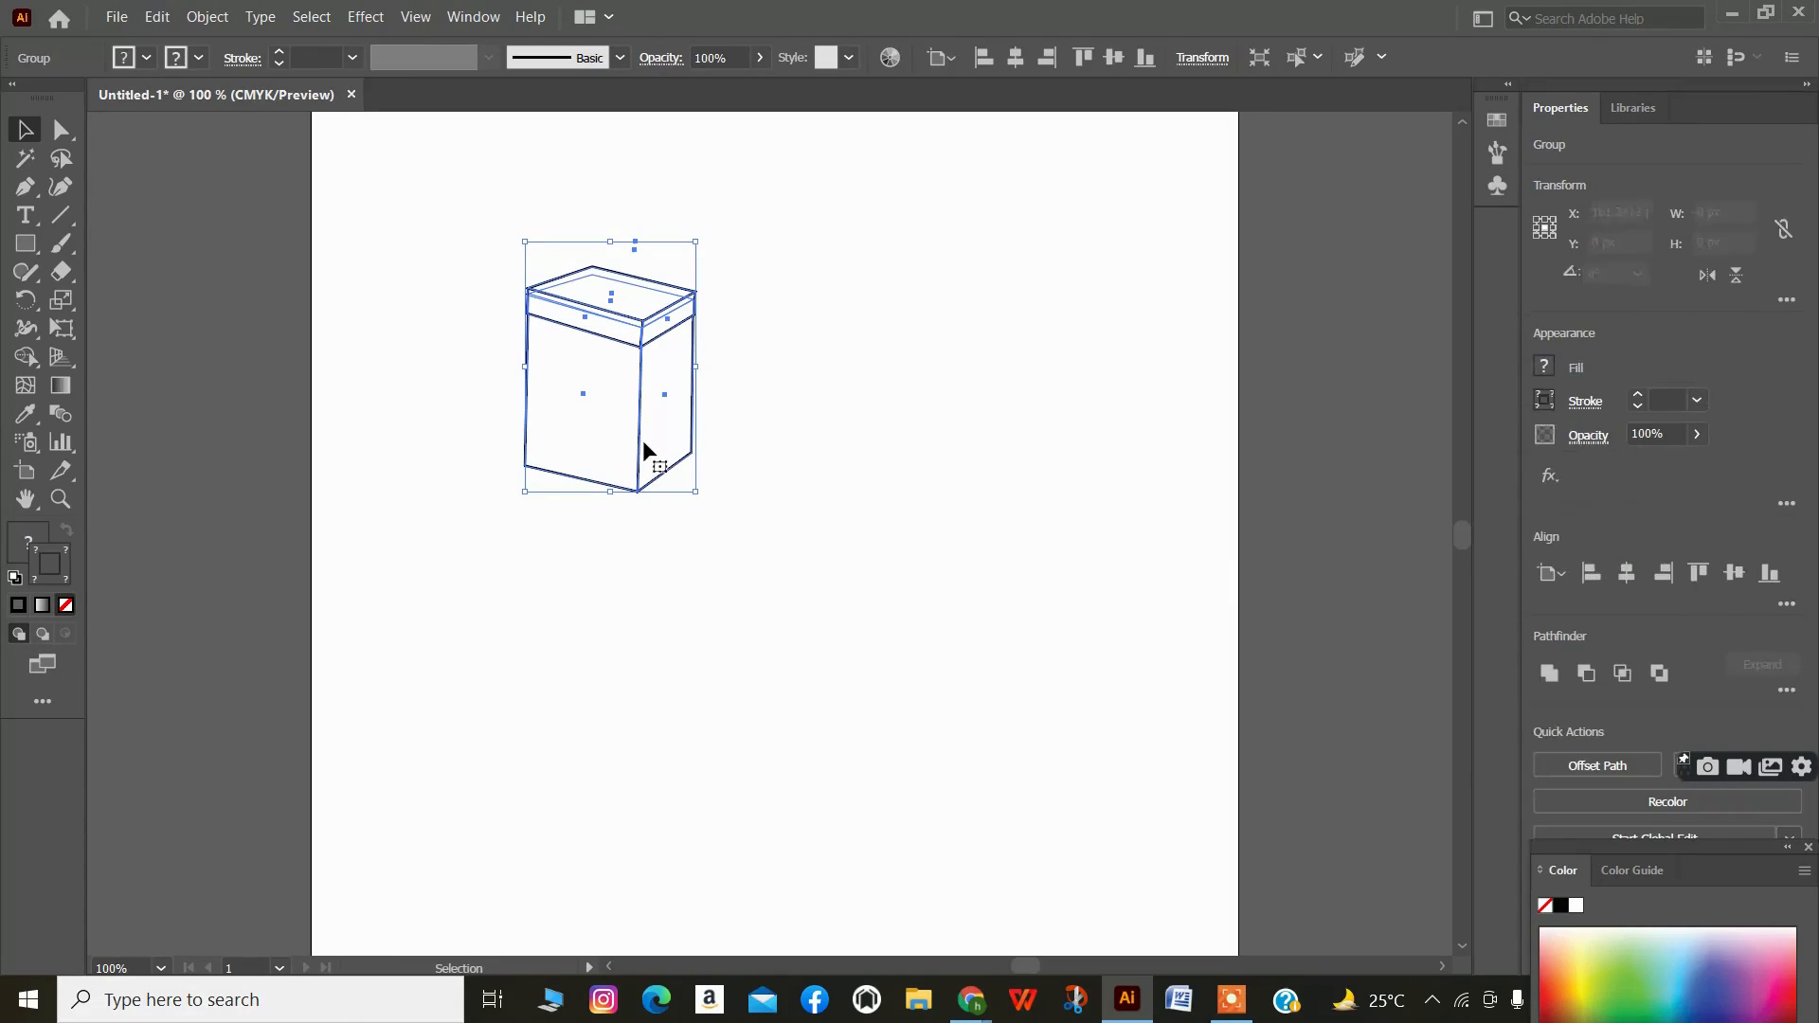
click(755, 524)
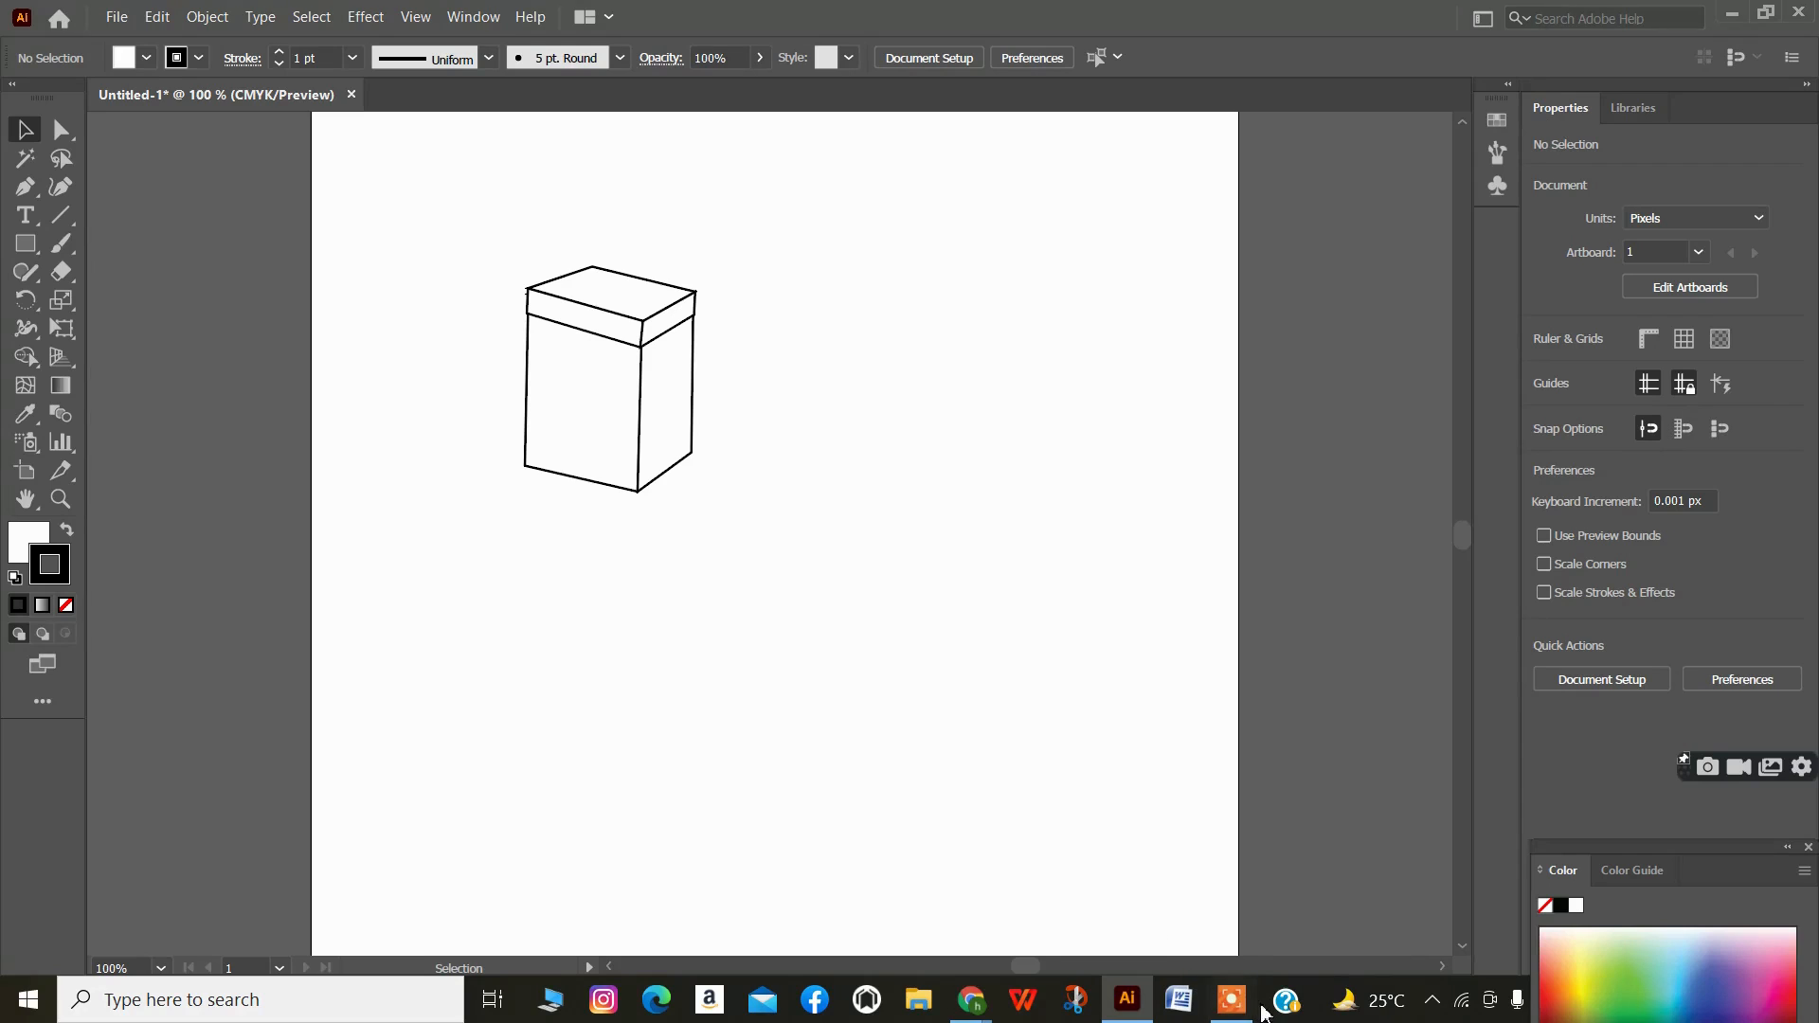
click(1230, 1001)
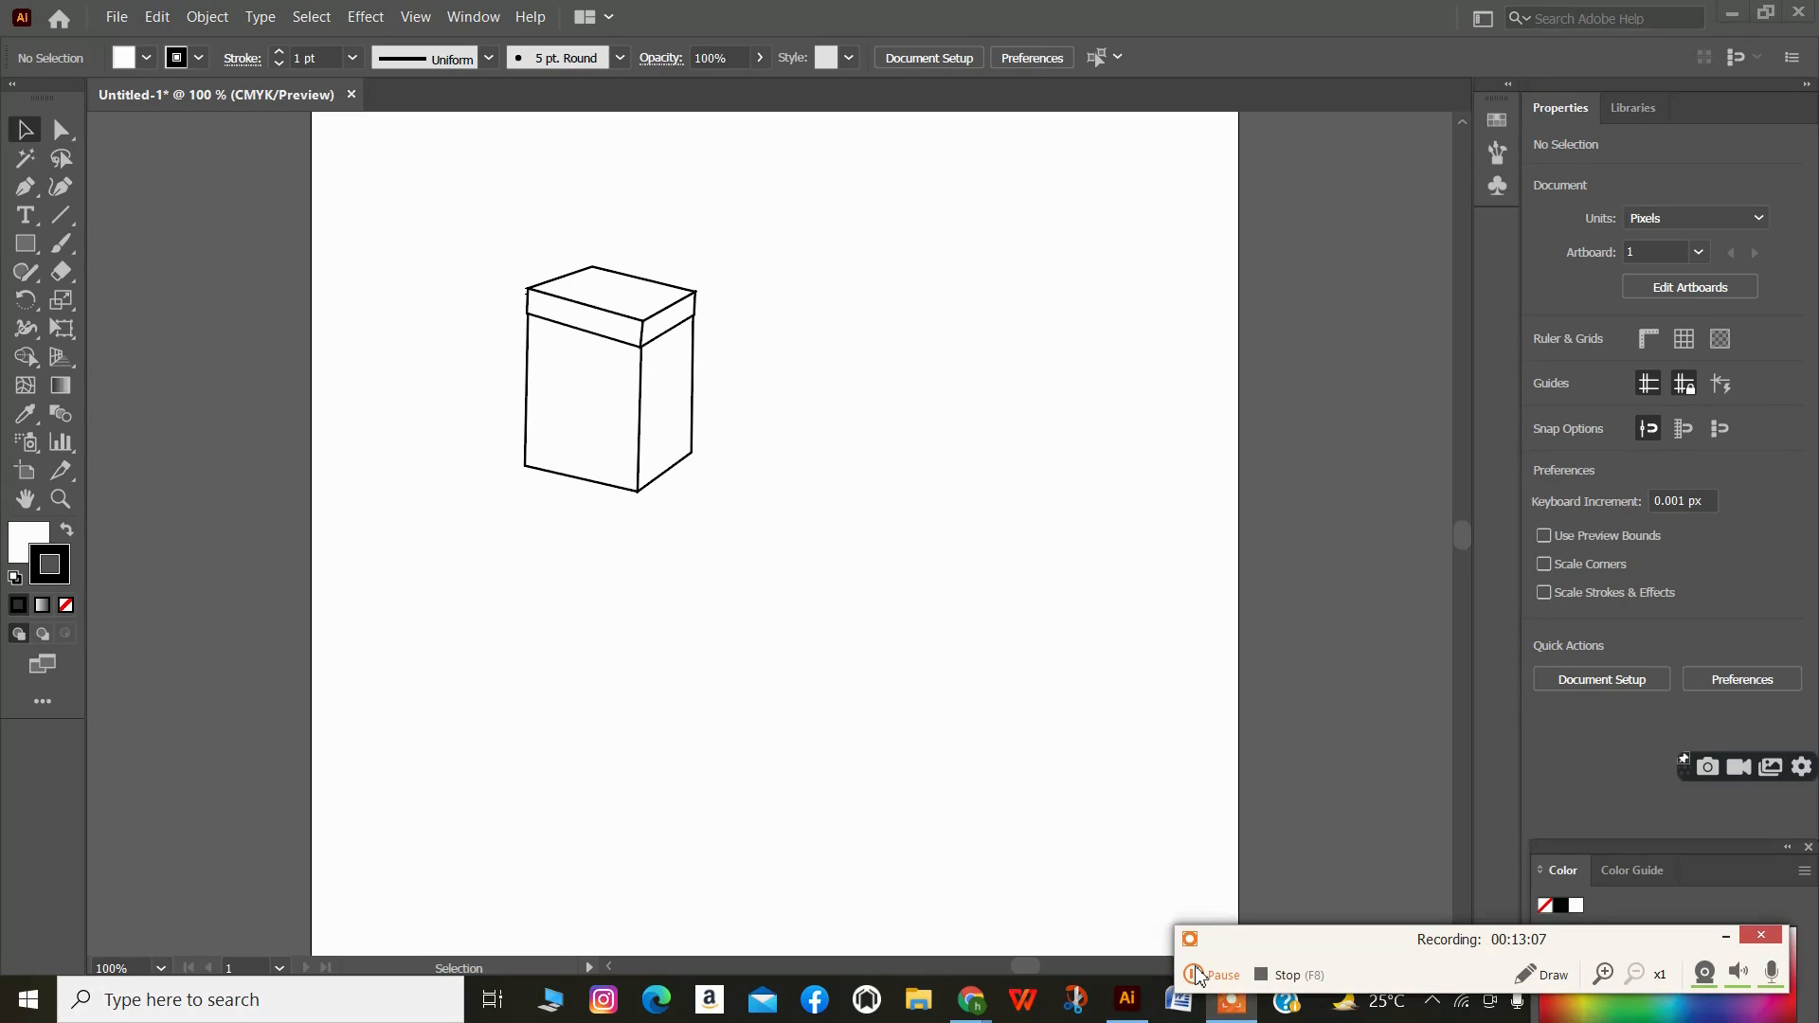